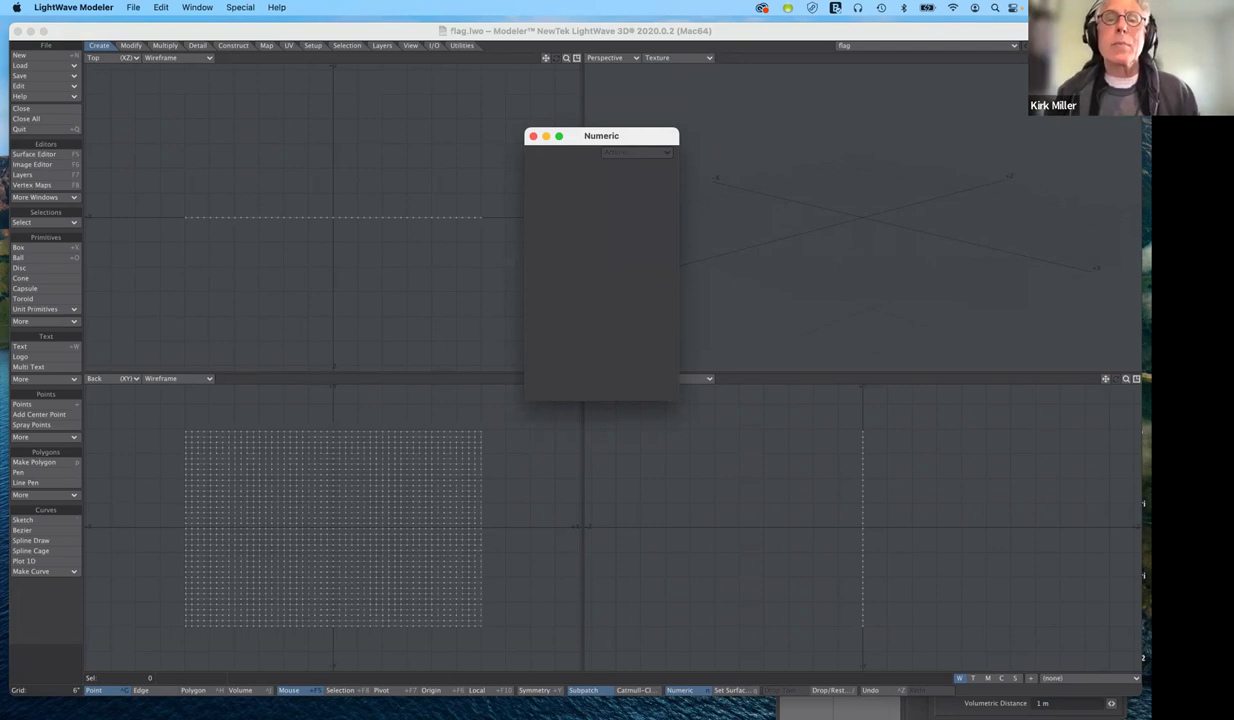
{"action": "left_click_drag", "start_coordinate": [611, 133], "coordinate": [661, 97]}
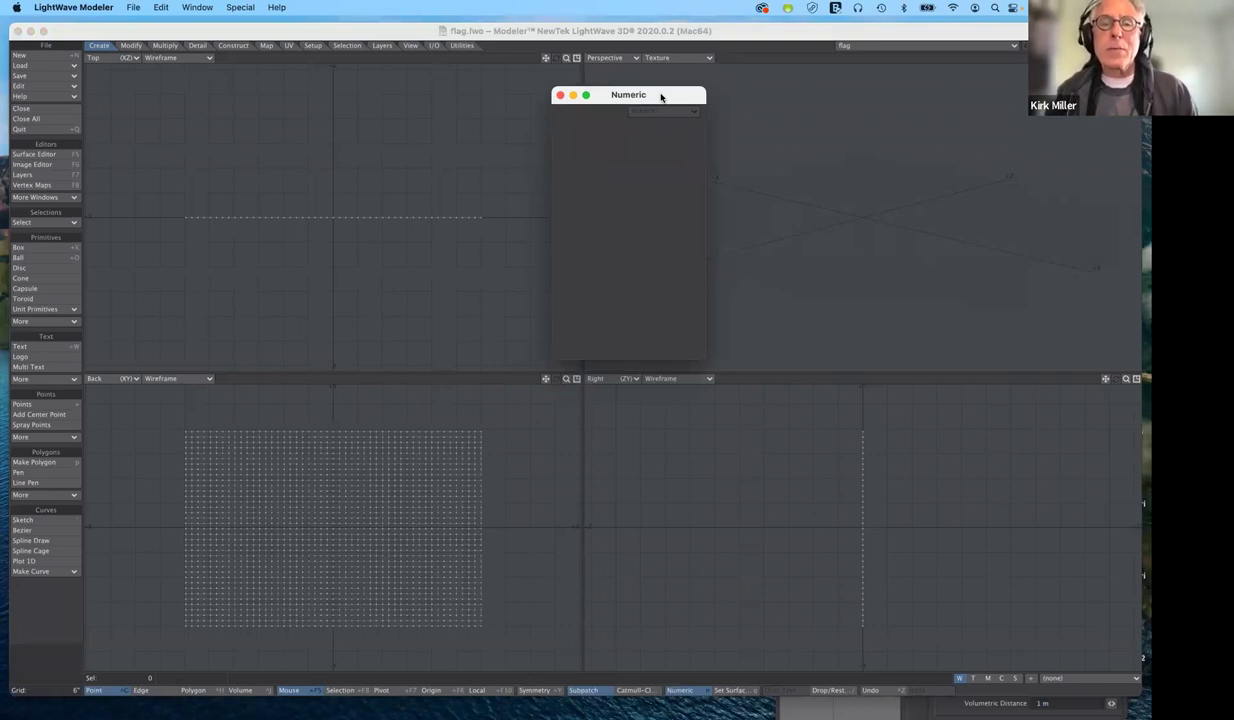
{"action": "left_click_drag", "start_coordinate": [661, 97], "coordinate": [621, 88]}
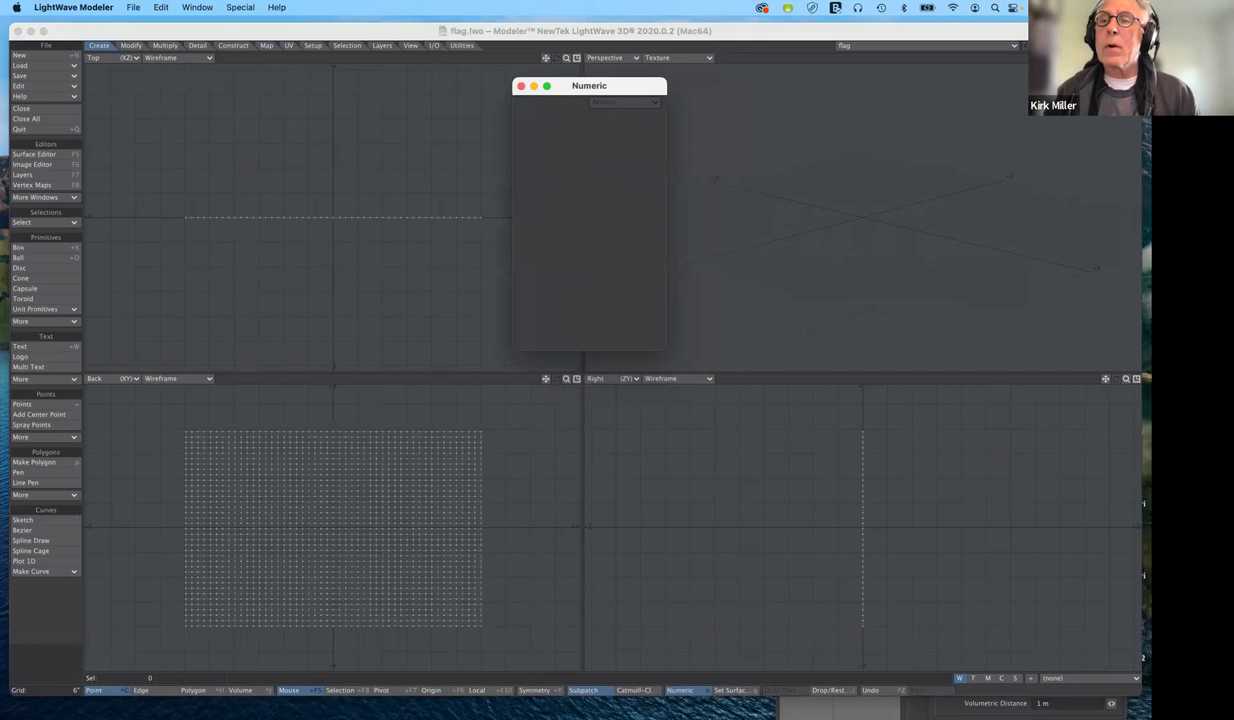
{"action": "key", "text": "n"}
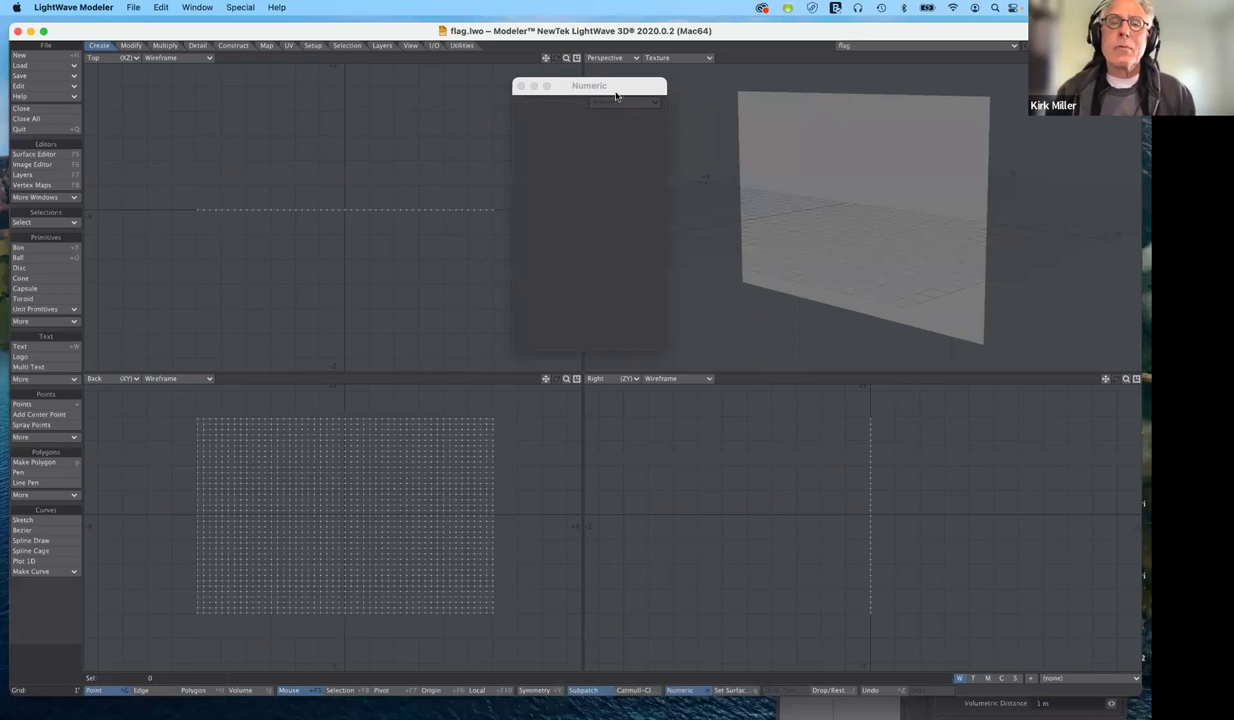
{"action": "mouse_move", "coordinate": [631, 91]}
{"action": "left_mouse_down"}
{"action": "mouse_move", "coordinate": [666, 92]}
{"action": "mouse_move", "coordinate": [653, 94]}
{"action": "left_mouse_up"}
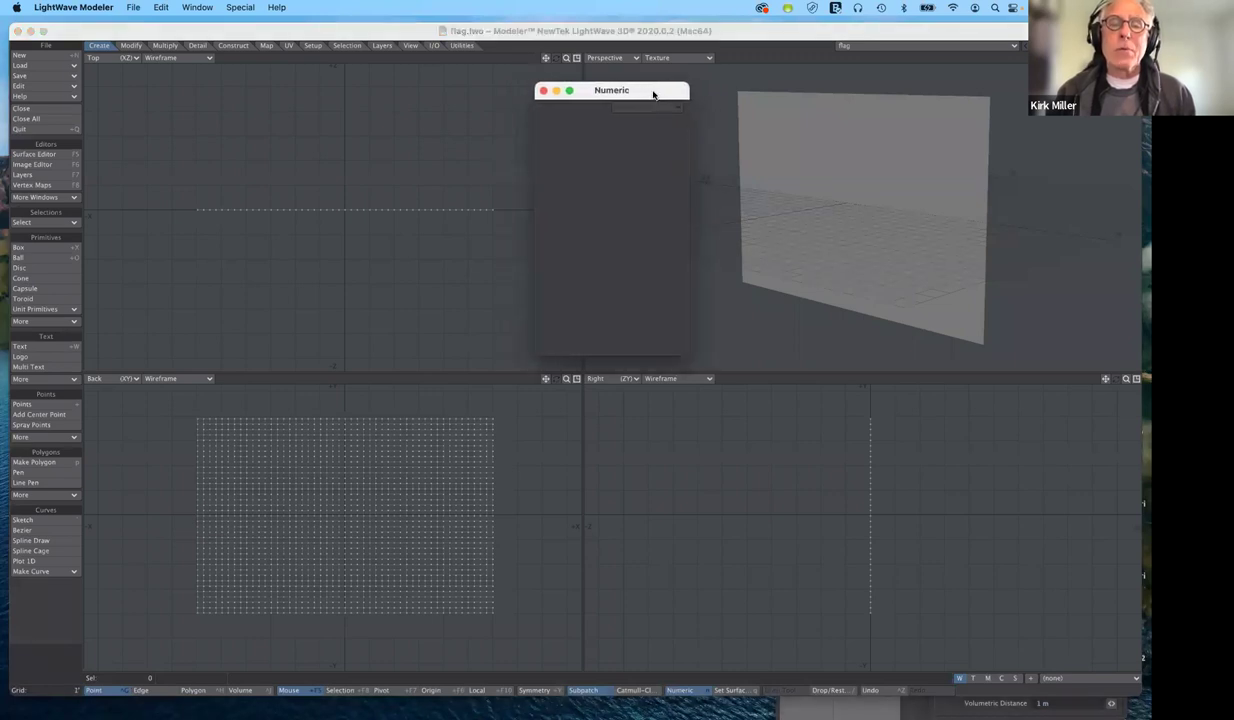
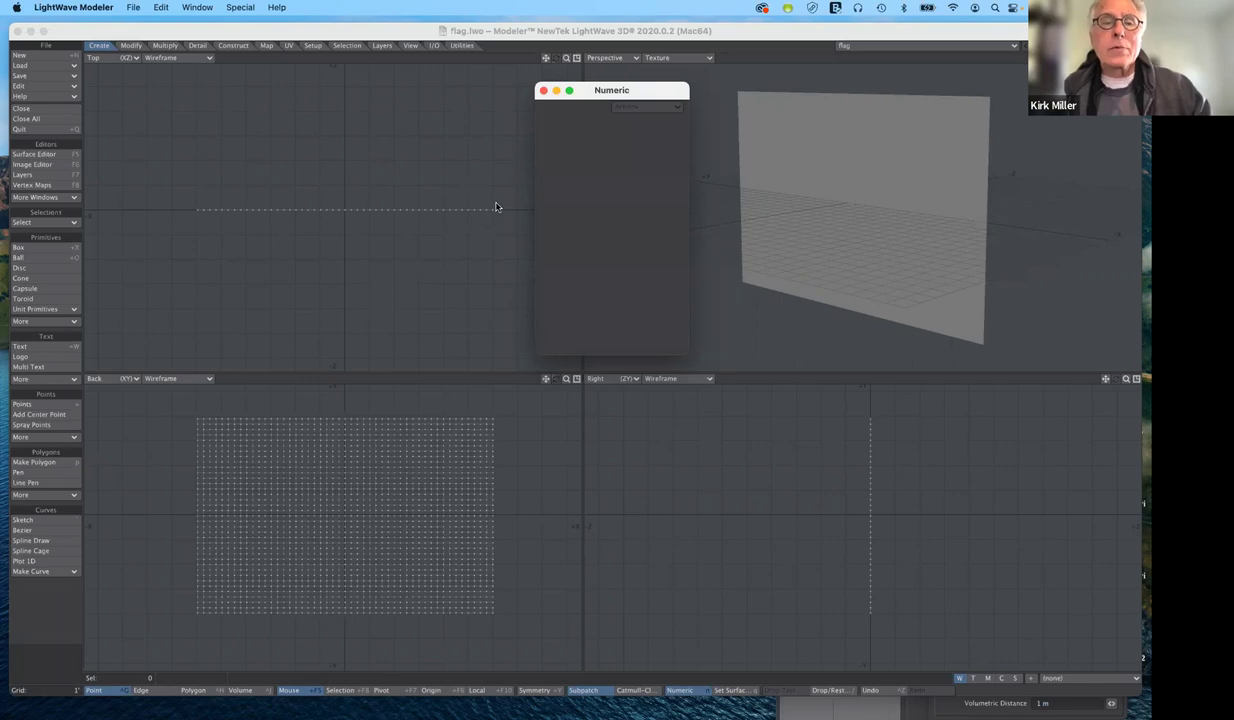
Assign a surface named flag to the mesh, with colour 62, 111, 255 and smoothing enabled
{"action": "left_click", "coordinate": [488, 130]}
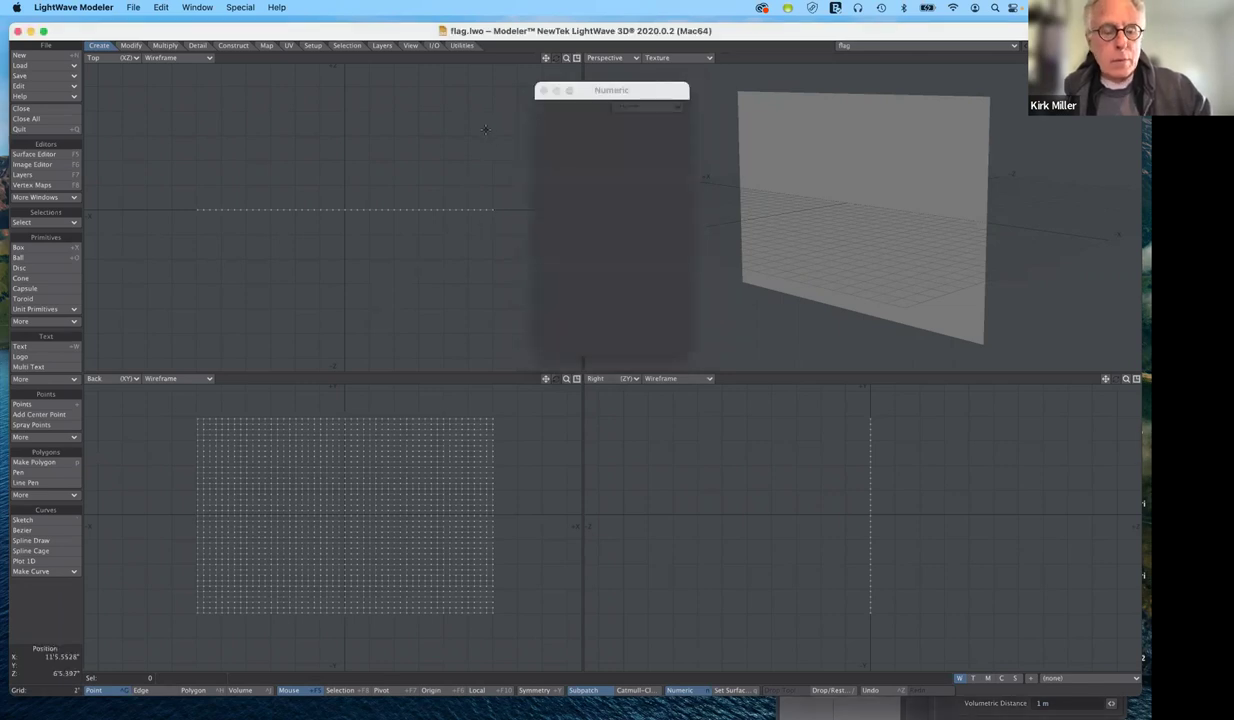
{"action": "key", "text": "q"}
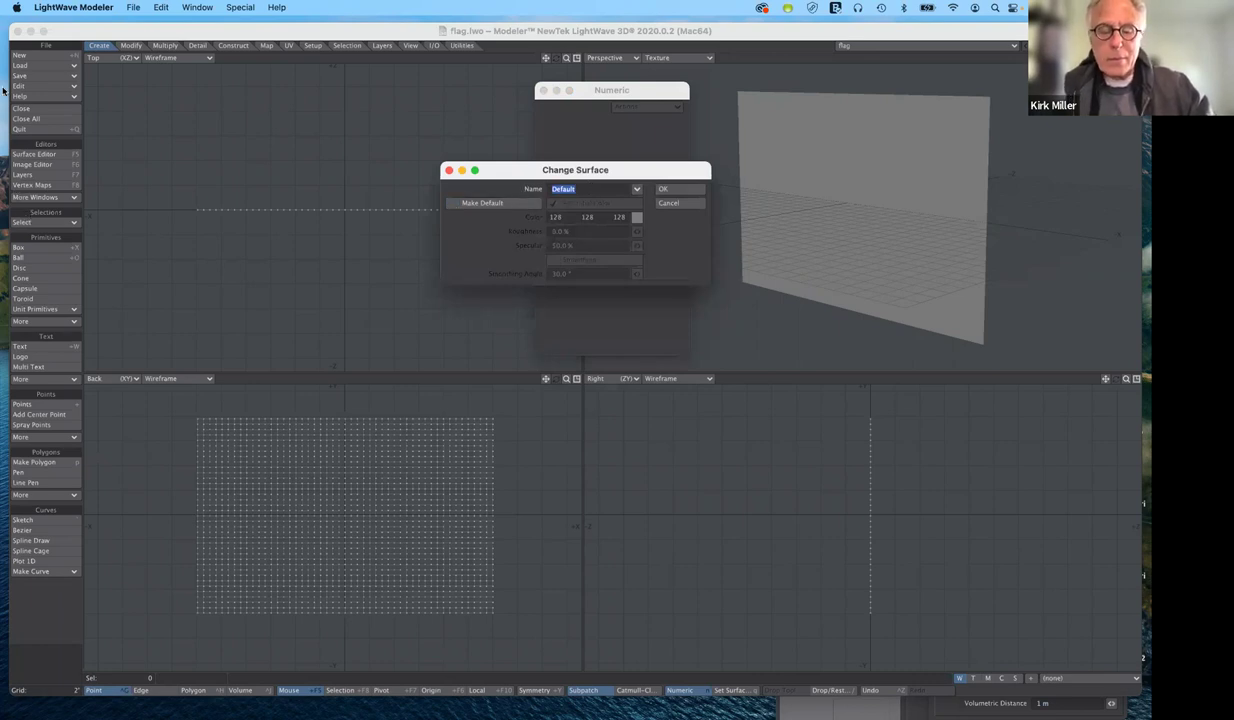
{"action": "type", "text": "flag"}
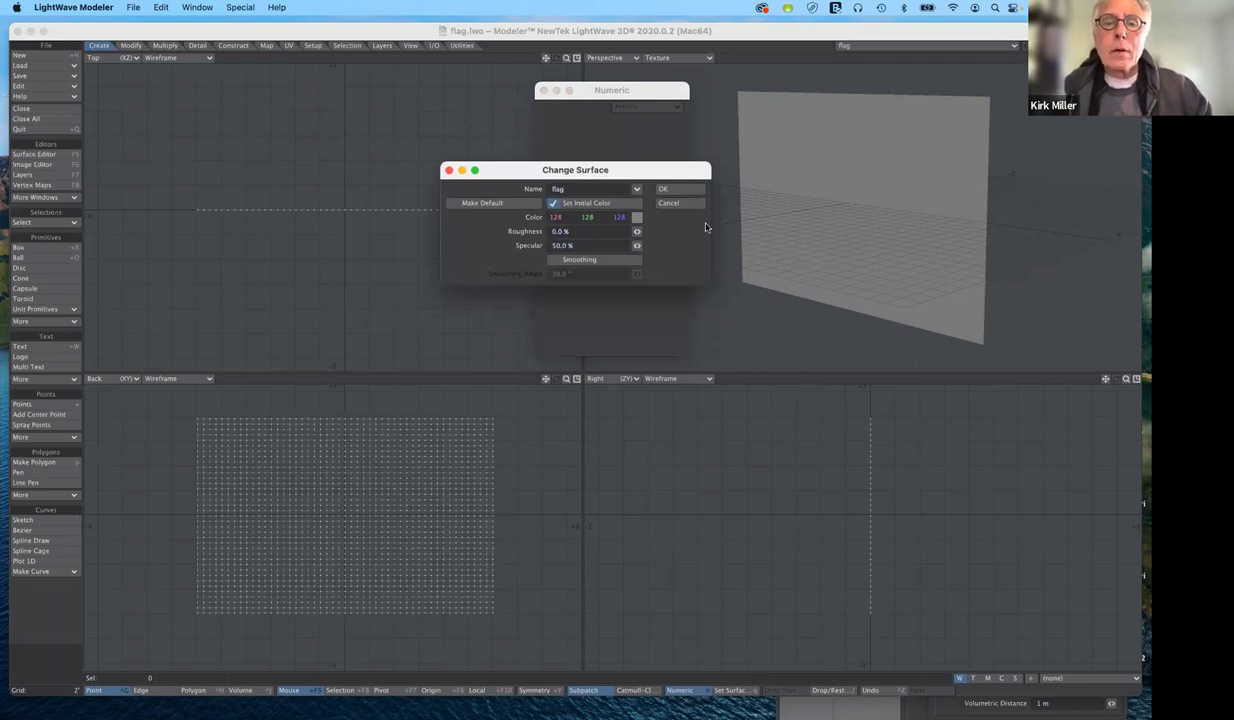
{"action": "left_click", "coordinate": [636, 219]}
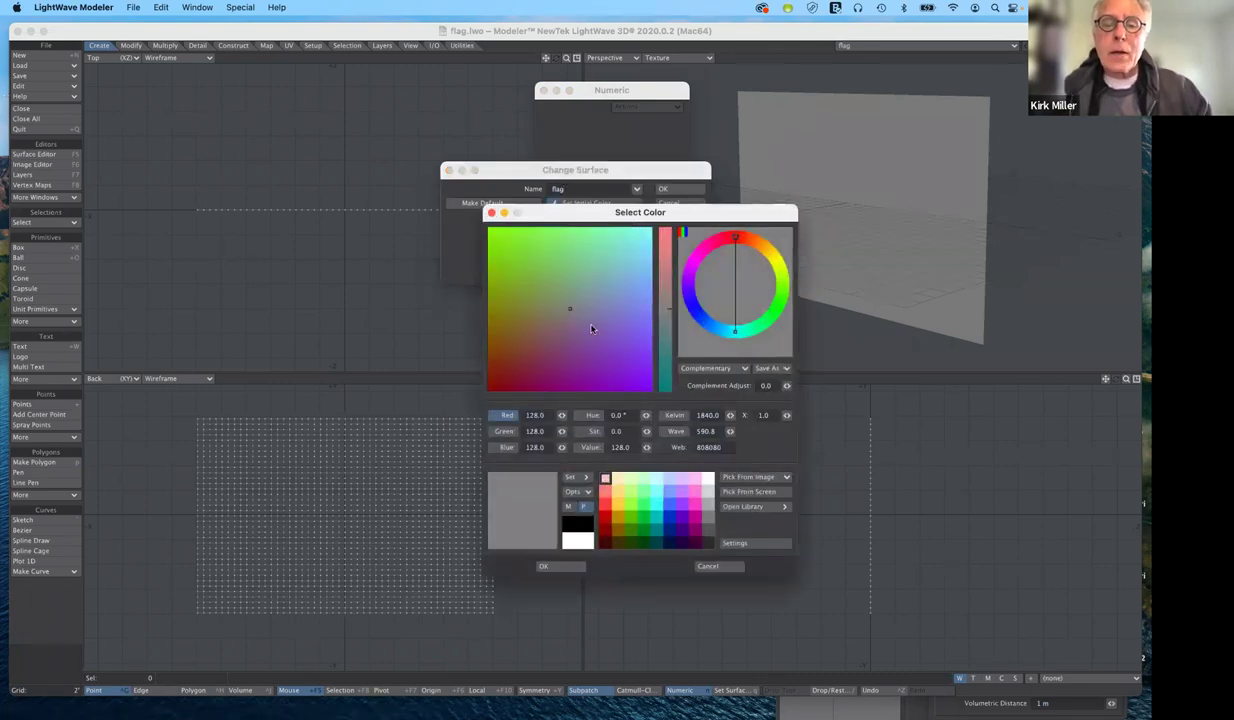
{"action": "left_click", "coordinate": [671, 506]}
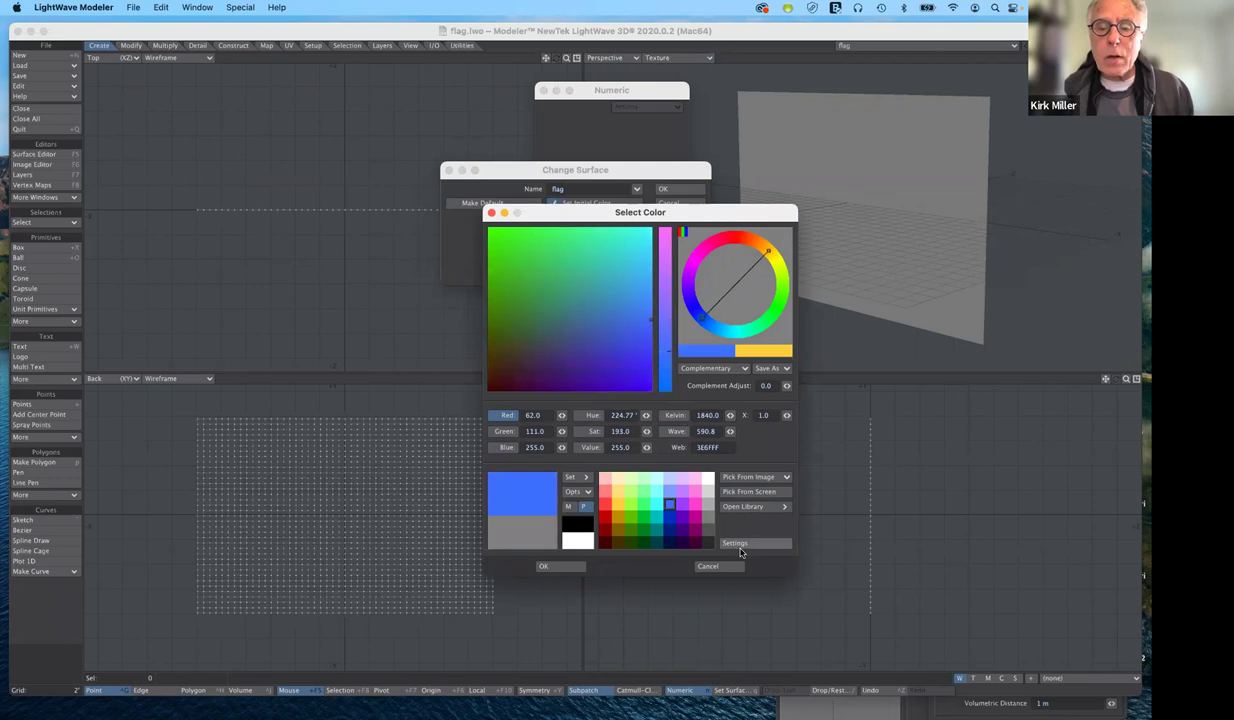
{"action": "left_click", "coordinate": [556, 569]}
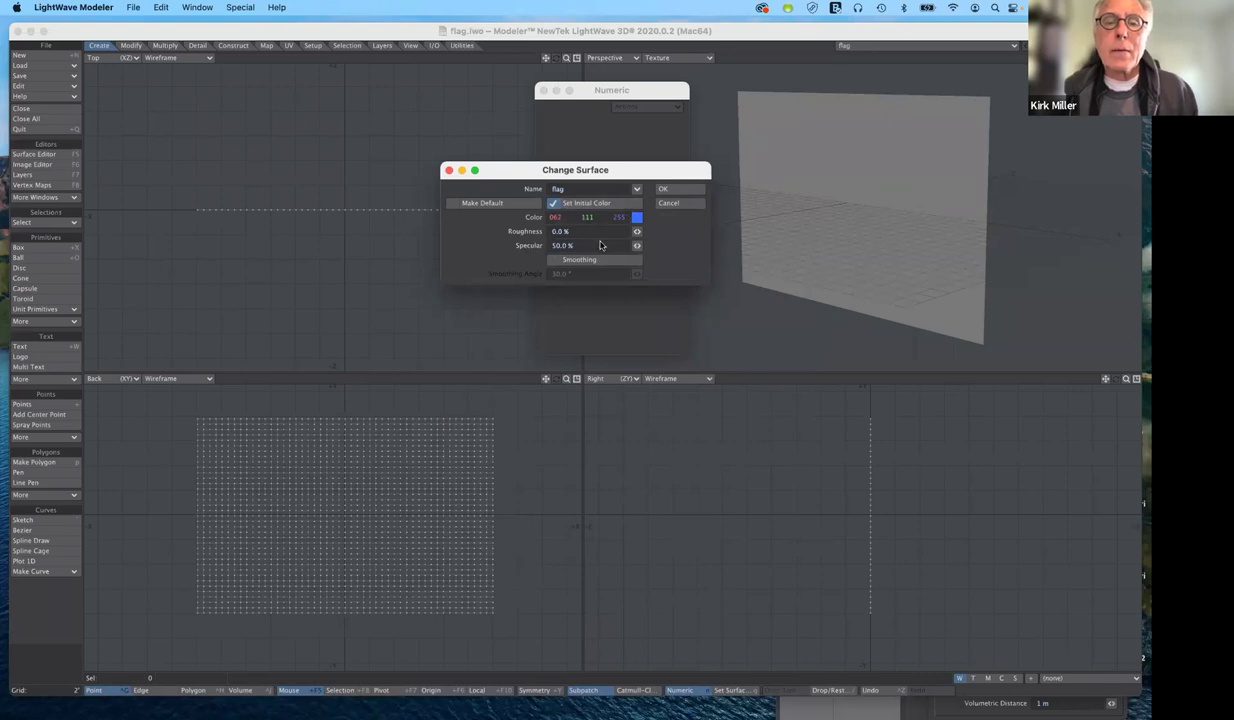
{"action": "left_click", "coordinate": [555, 261]}
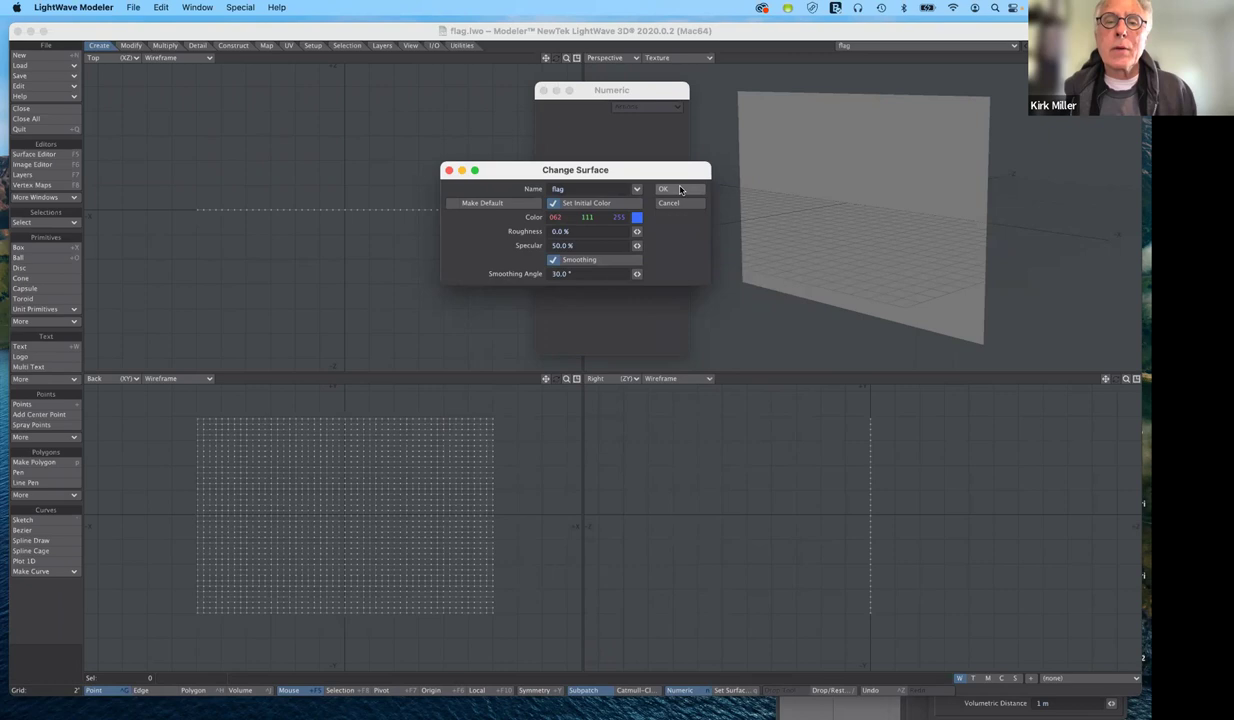
{"action": "left_click", "coordinate": [679, 189]}
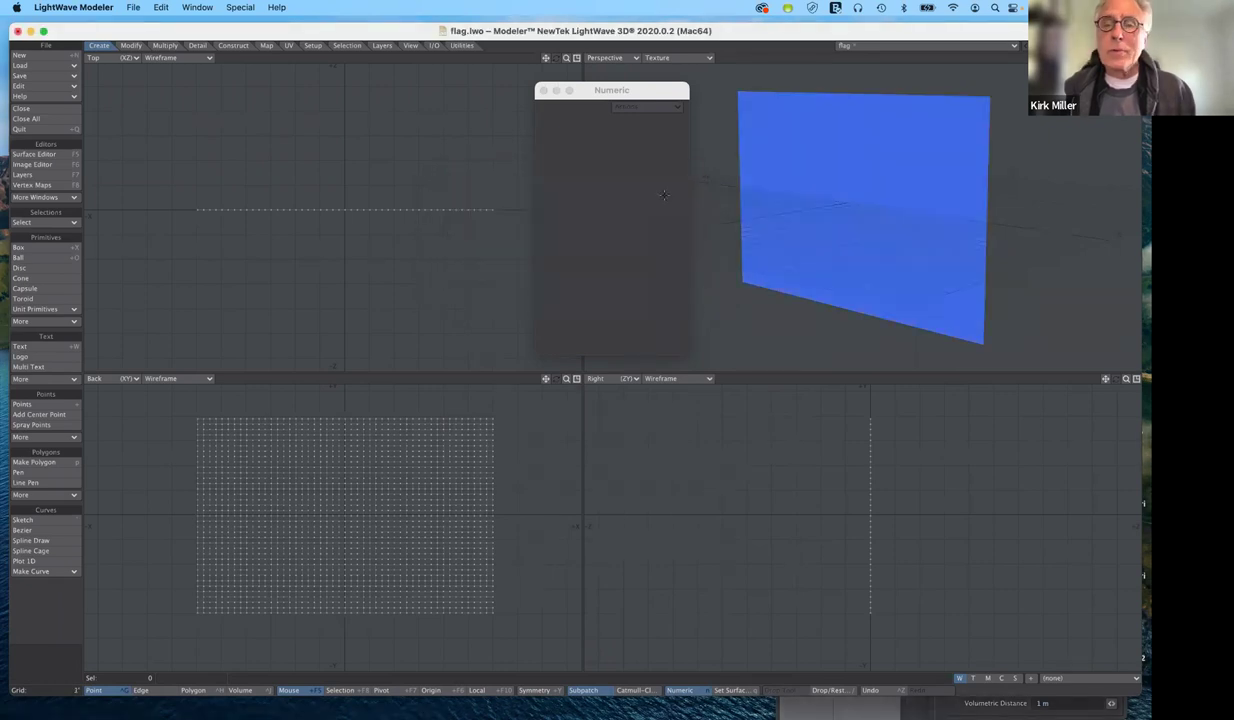
Change the flag surface's material to Standard in the Surface Editor
{"action": "left_click", "coordinate": [47, 156]}
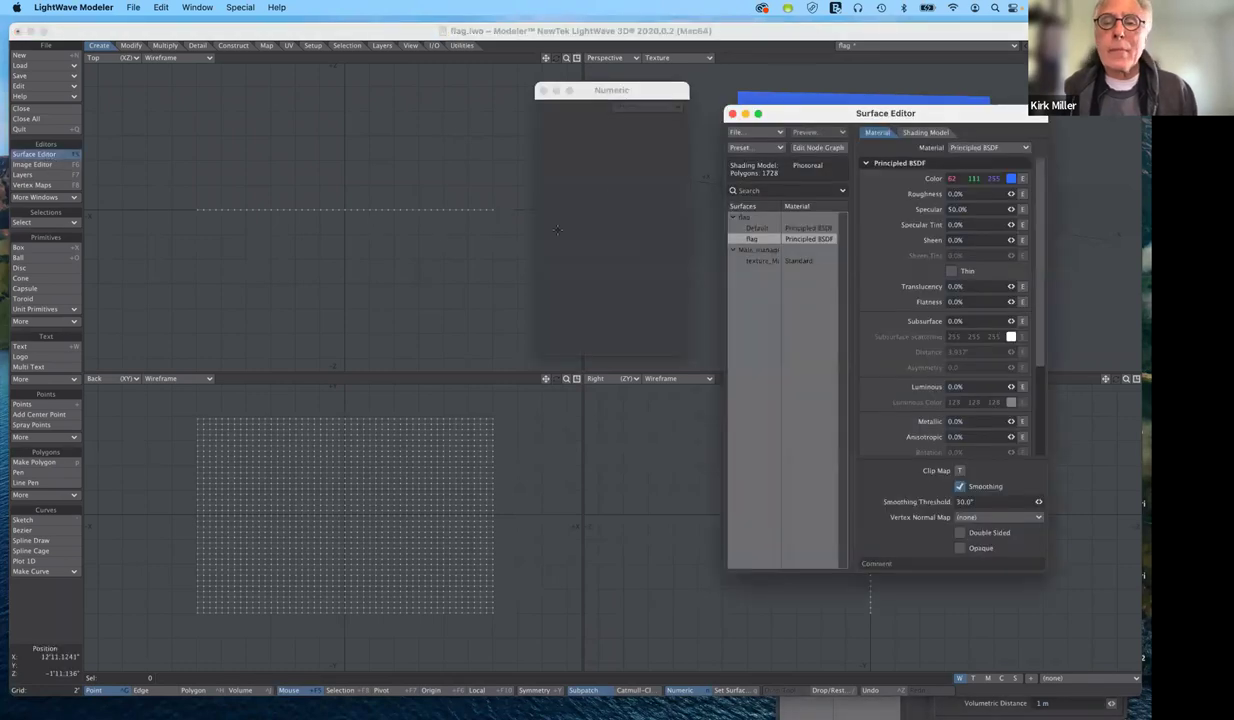
{"action": "left_click_drag", "start_coordinate": [792, 121], "coordinate": [468, 112]}
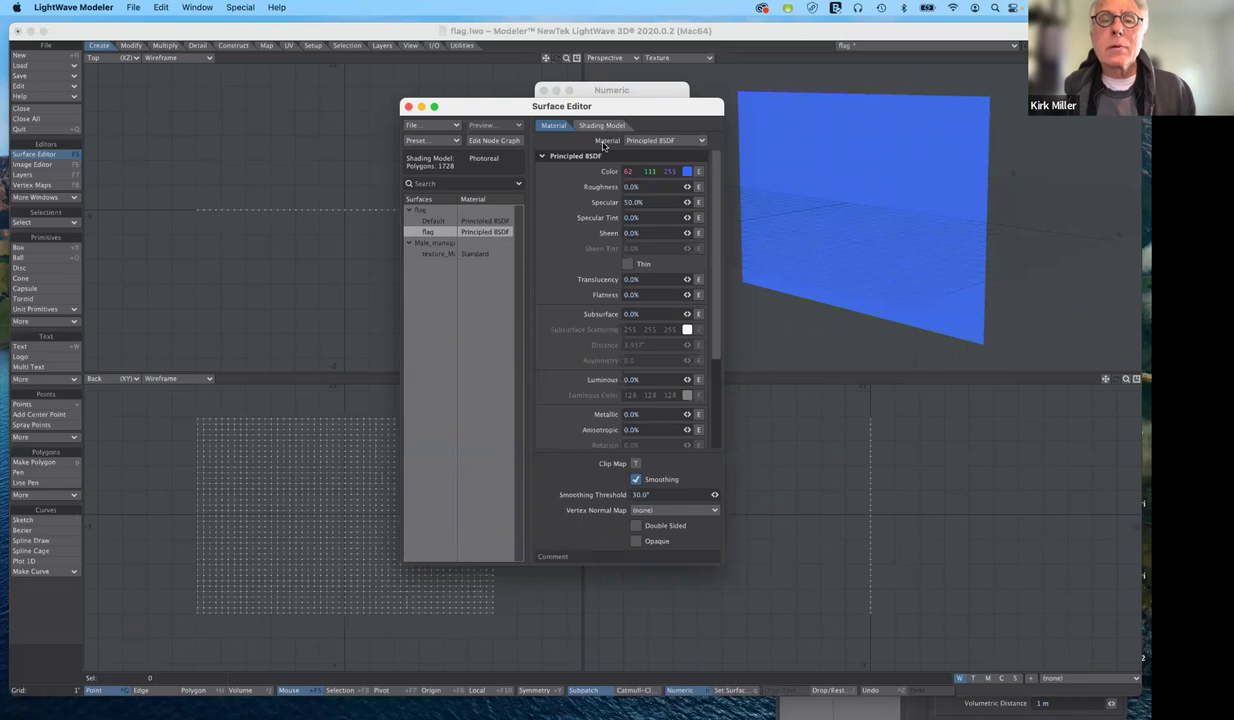
{"action": "left_click", "coordinate": [635, 142]}
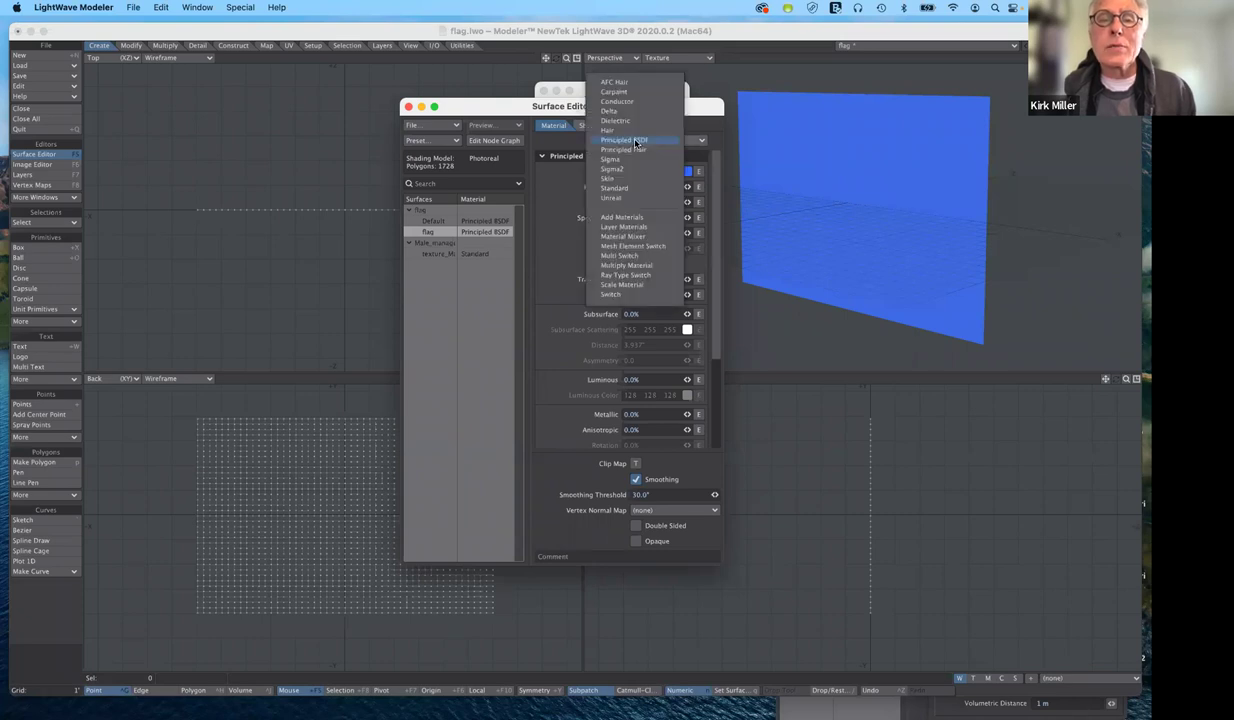
{"action": "left_click", "coordinate": [640, 190]}
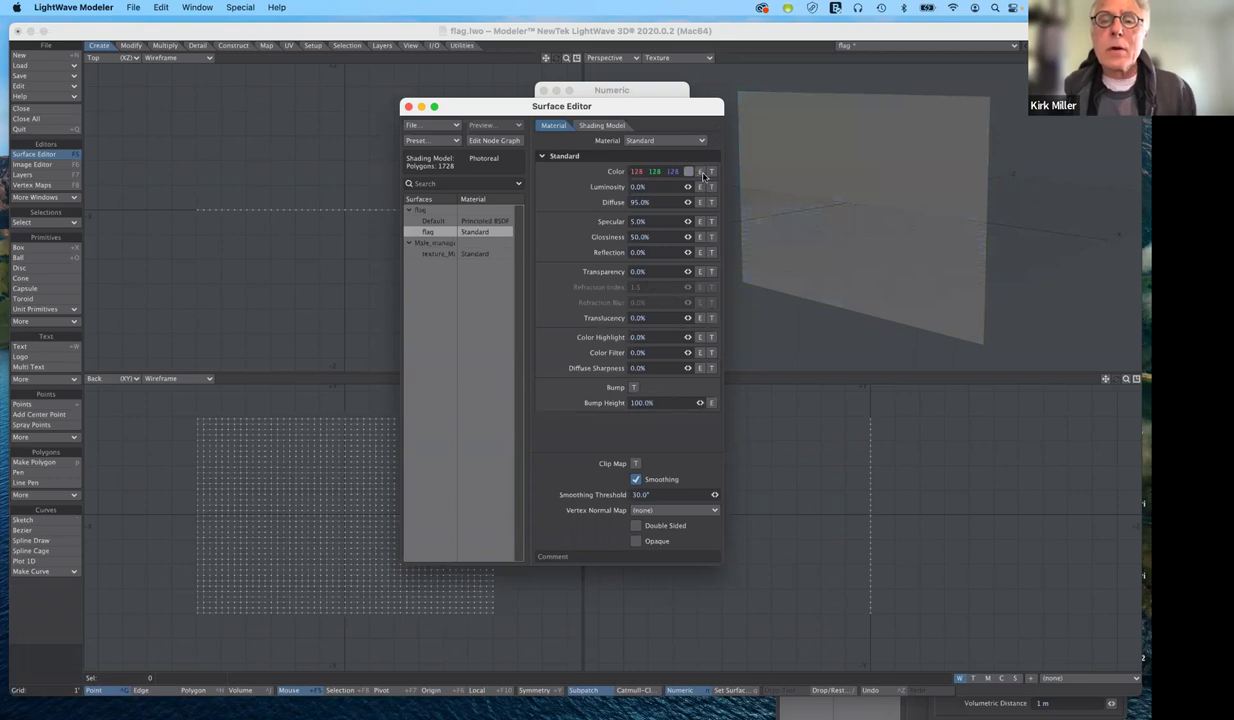
Add an image map texture to the flag surface's colour, loading checkerBoard.tga from the contentFall2021 images folder on the Desktop
{"action": "left_click", "coordinate": [711, 173]}
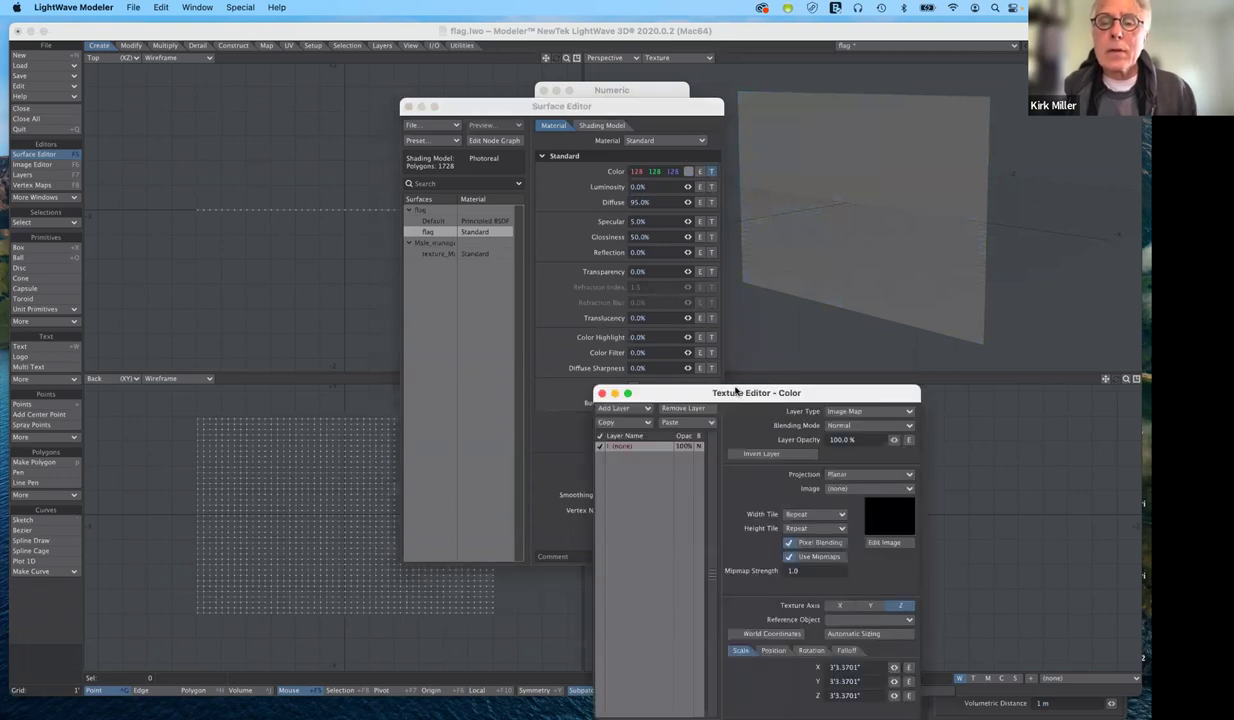
{"action": "left_click_drag", "start_coordinate": [698, 381], "coordinate": [528, 80]}
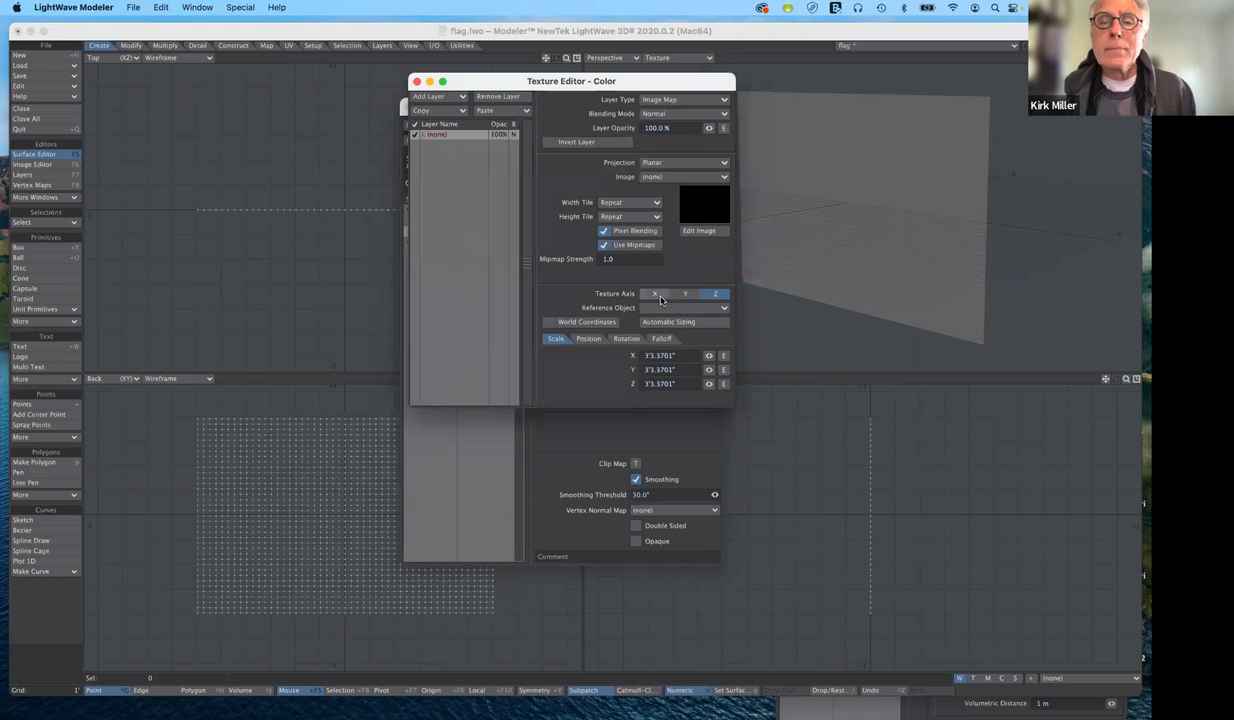
{"action": "mouse_move", "coordinate": [697, 84]}
{"action": "left_mouse_down"}
{"action": "mouse_move", "coordinate": [545, 73]}
{"action": "mouse_move", "coordinate": [582, 74]}
{"action": "left_mouse_up"}
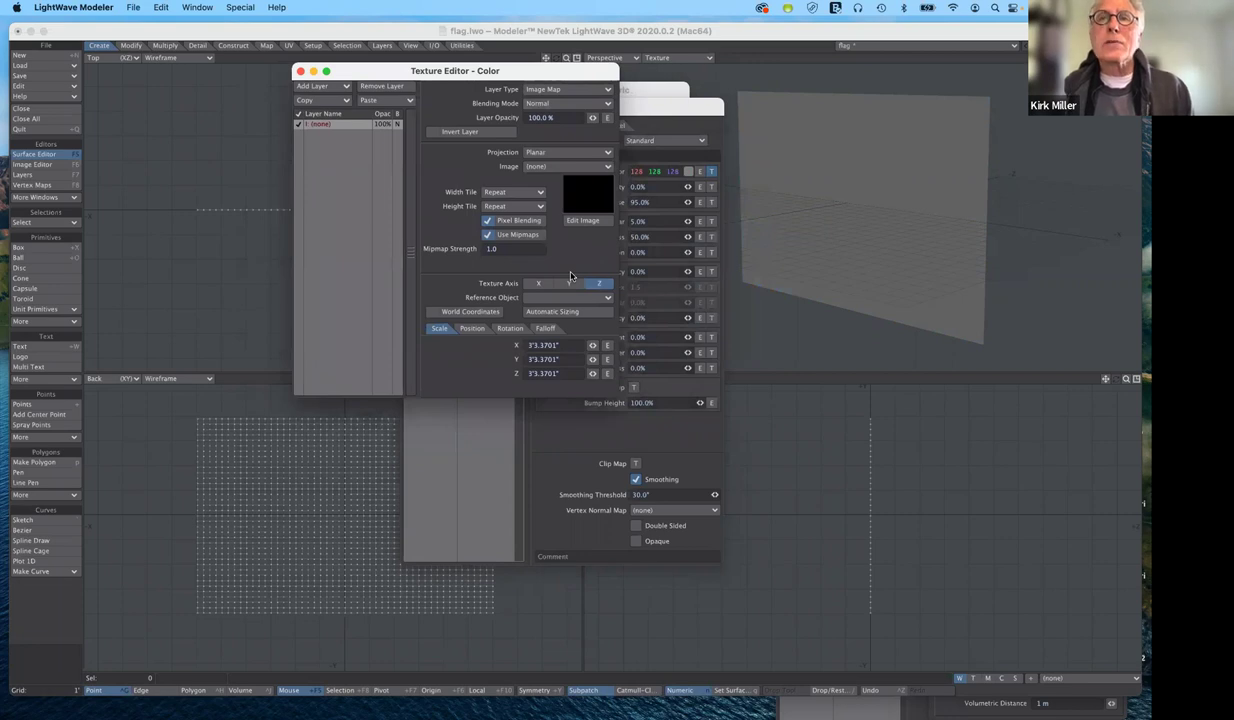
{"action": "left_click", "coordinate": [572, 168]}
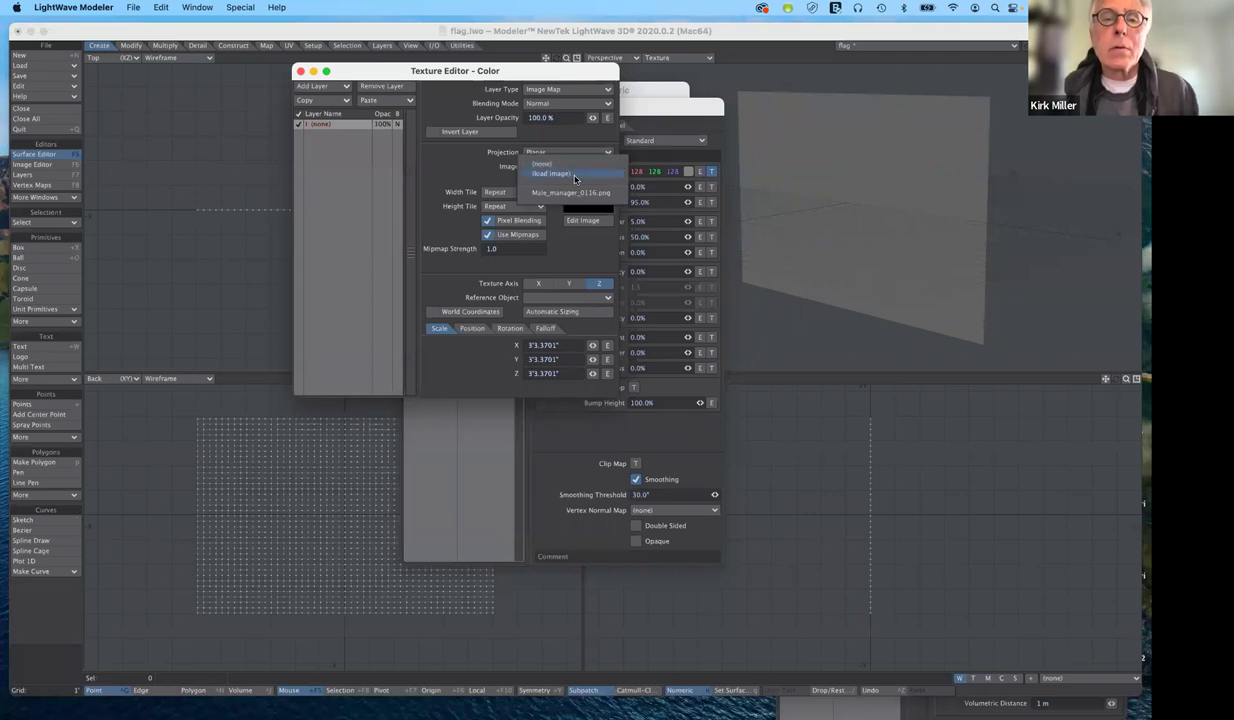
{"action": "left_click", "coordinate": [575, 177]}
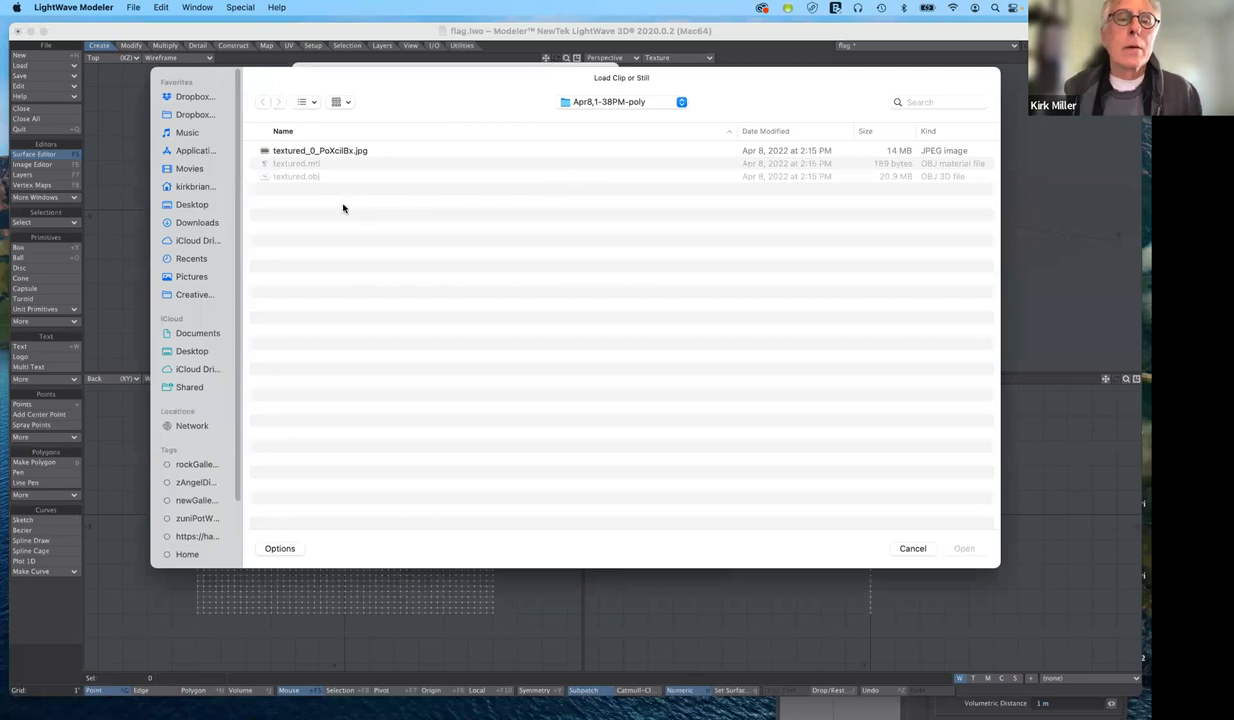
{"action": "left_click", "coordinate": [193, 204]}
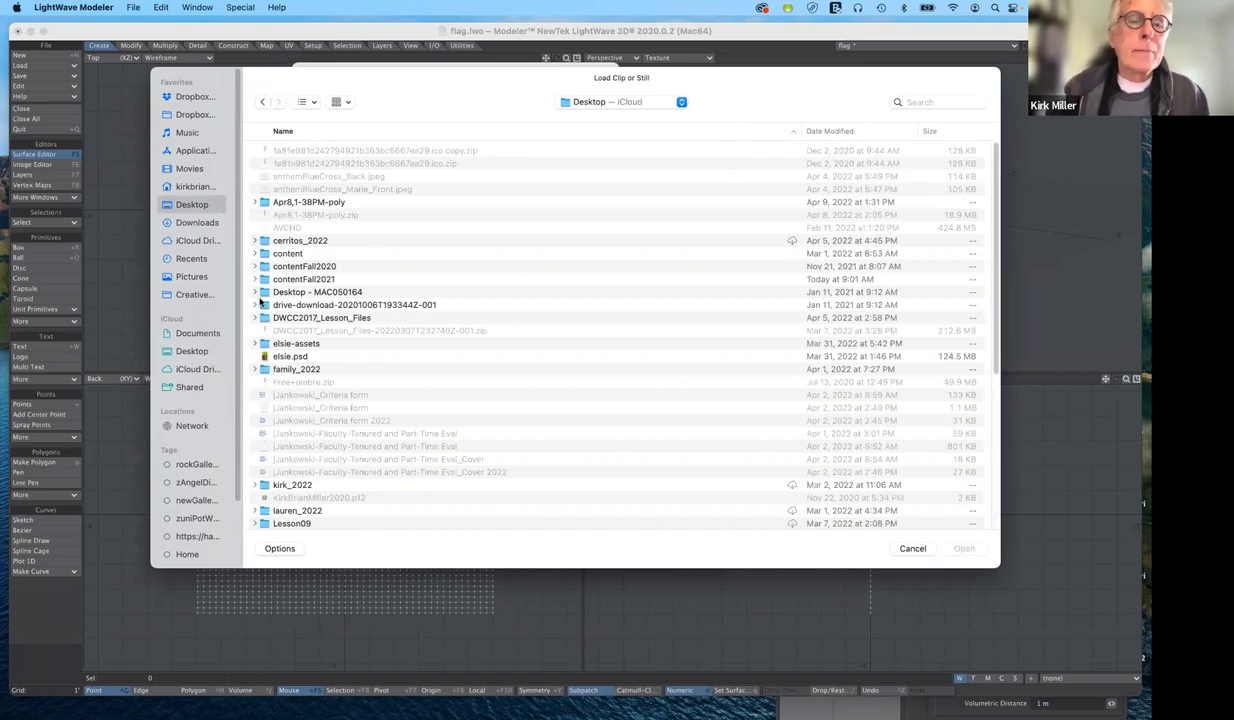
{"action": "double_click", "coordinate": [290, 279]}
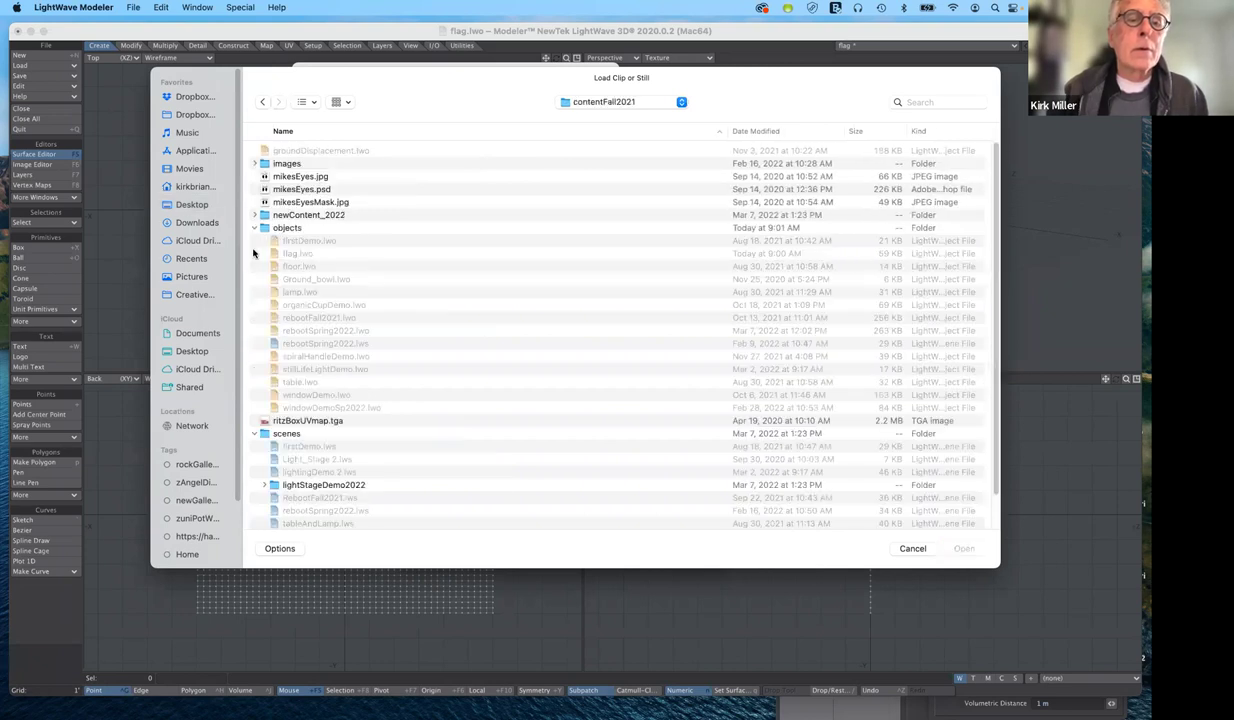
{"action": "left_click", "coordinate": [255, 163]}
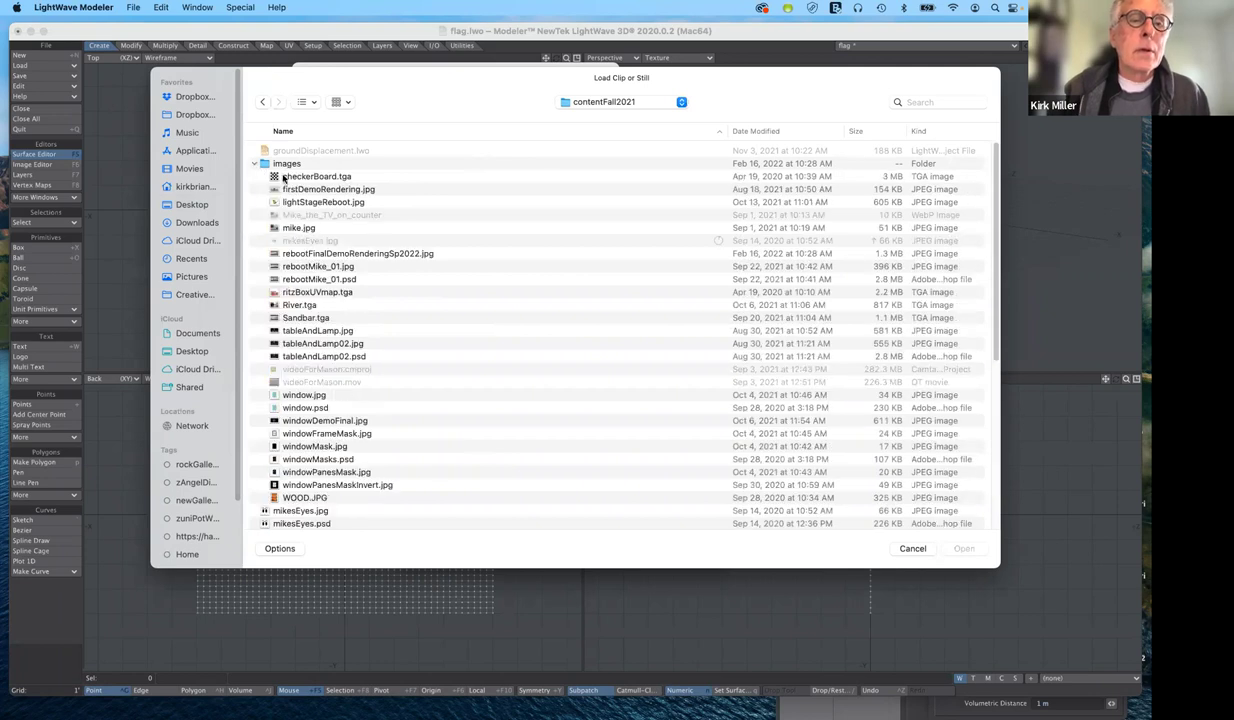
{"action": "left_click", "coordinate": [301, 177]}
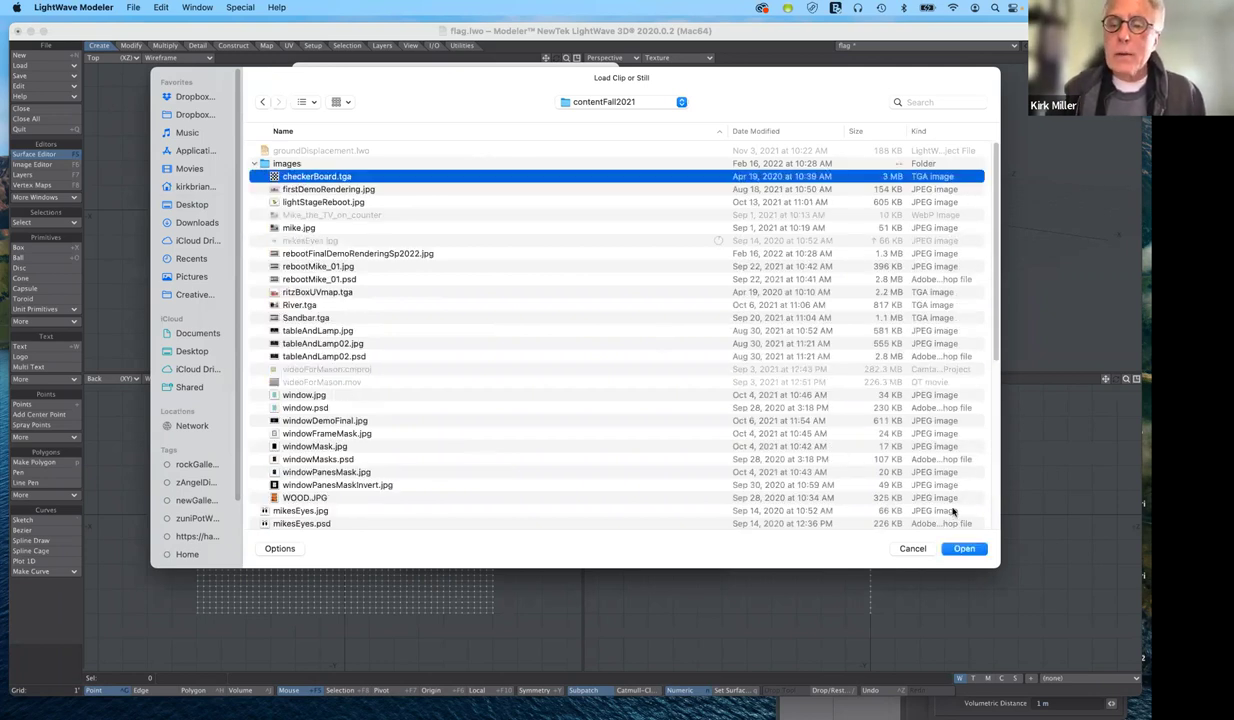
{"action": "left_click", "coordinate": [962, 549]}
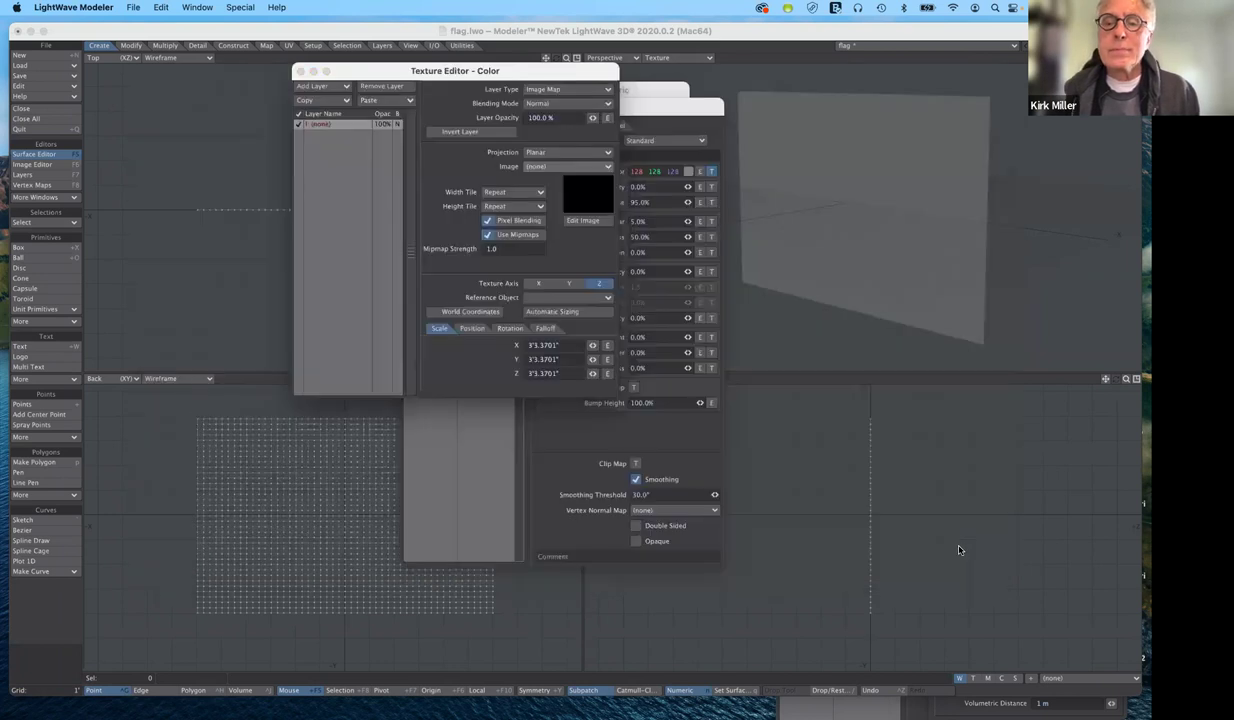
{"action": "left_click_drag", "start_coordinate": [585, 73], "coordinate": [585, 88]}
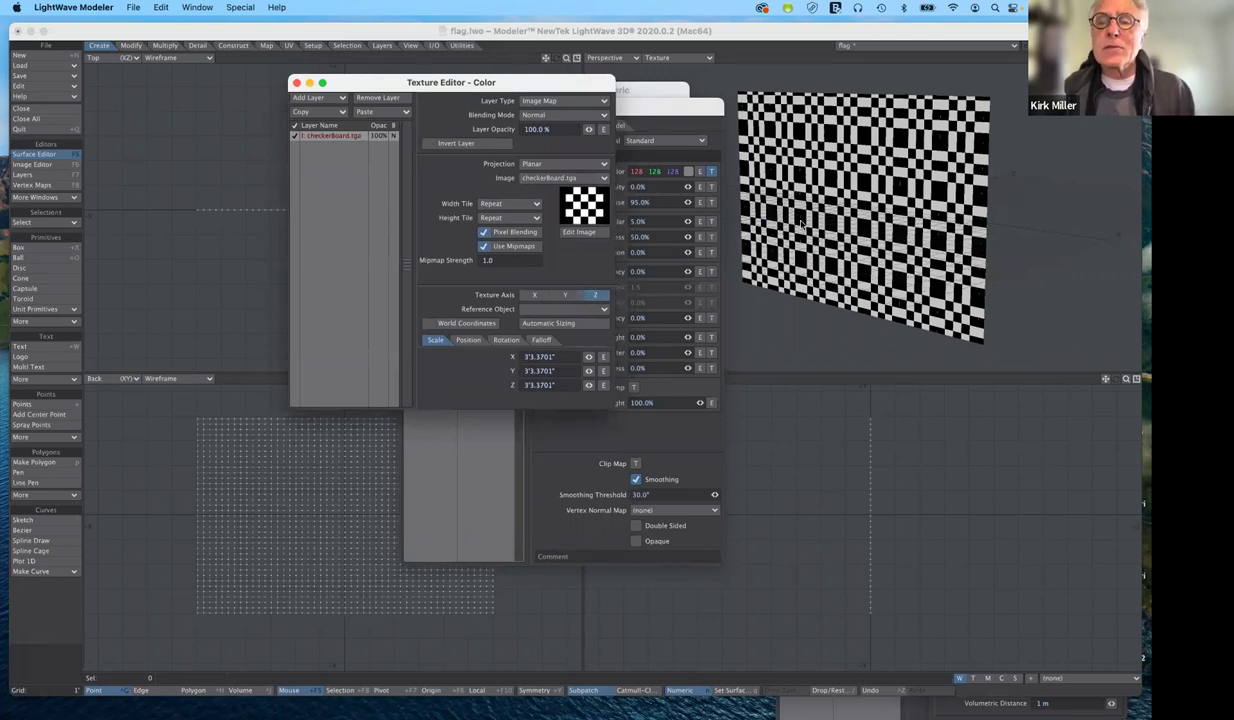
Try the checkerboard's texture axis on Y and X, and return it to Z
{"action": "left_click", "coordinate": [567, 295]}
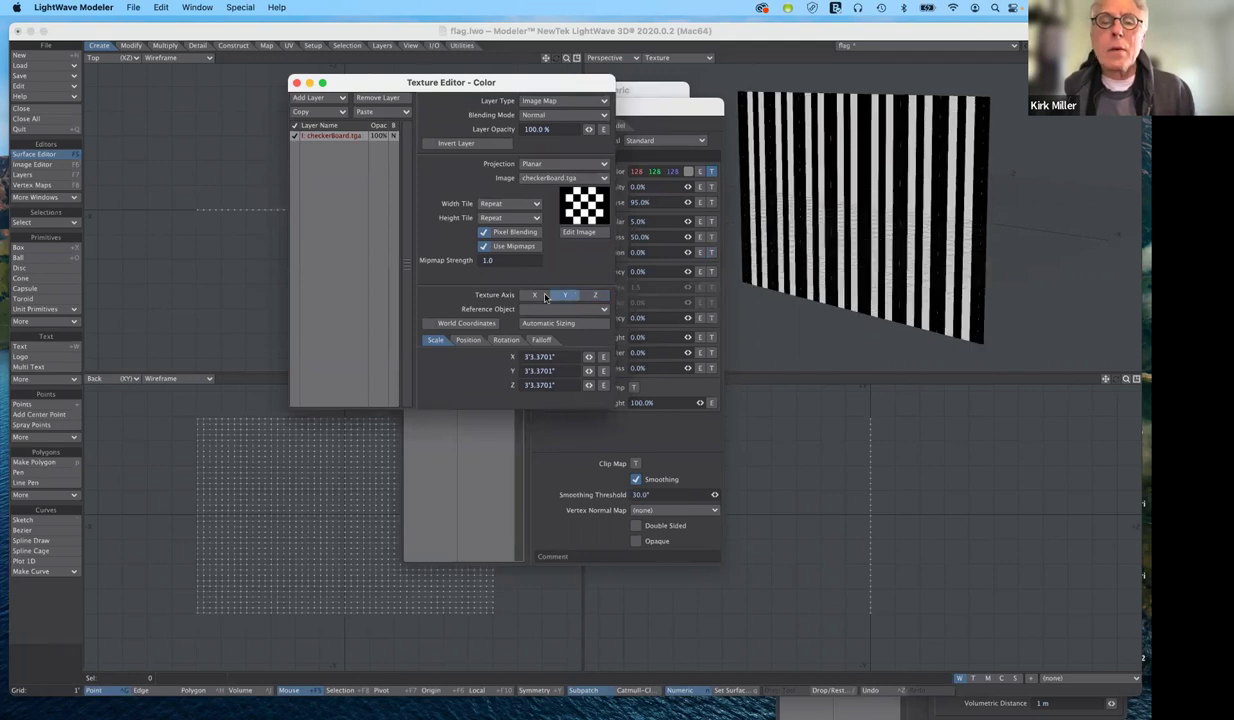
{"action": "left_click", "coordinate": [533, 295]}
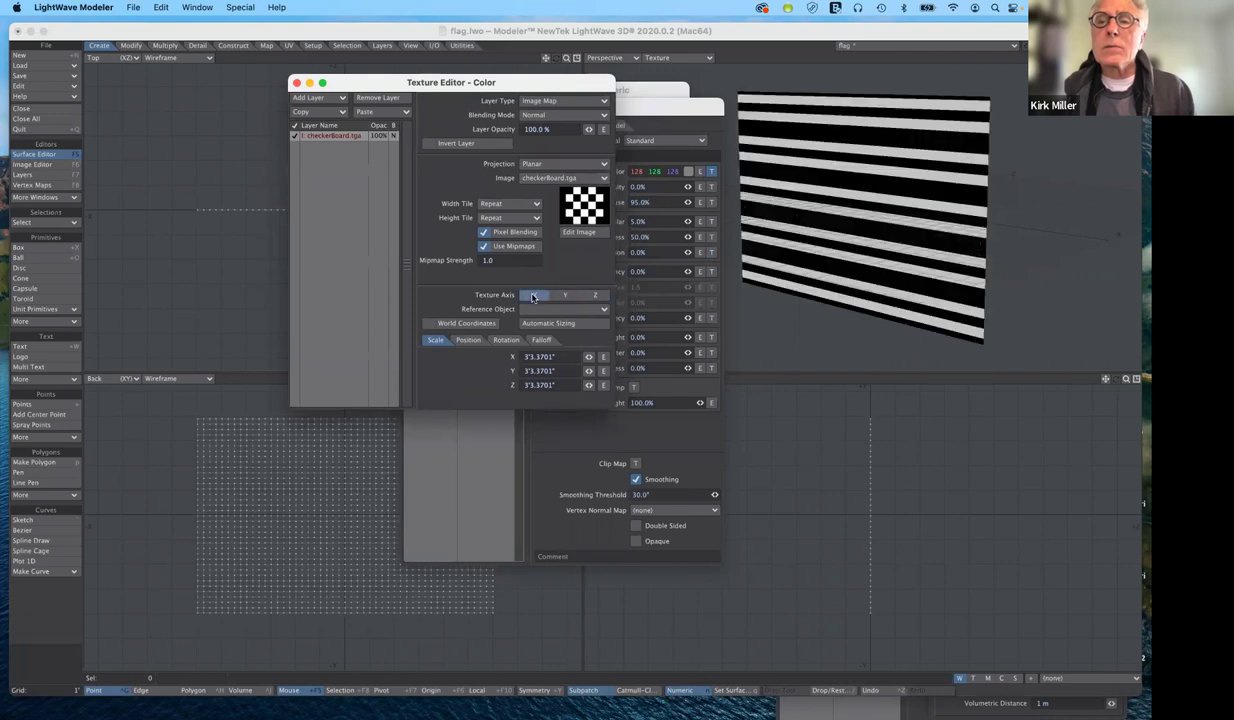
{"action": "left_click", "coordinate": [594, 296]}
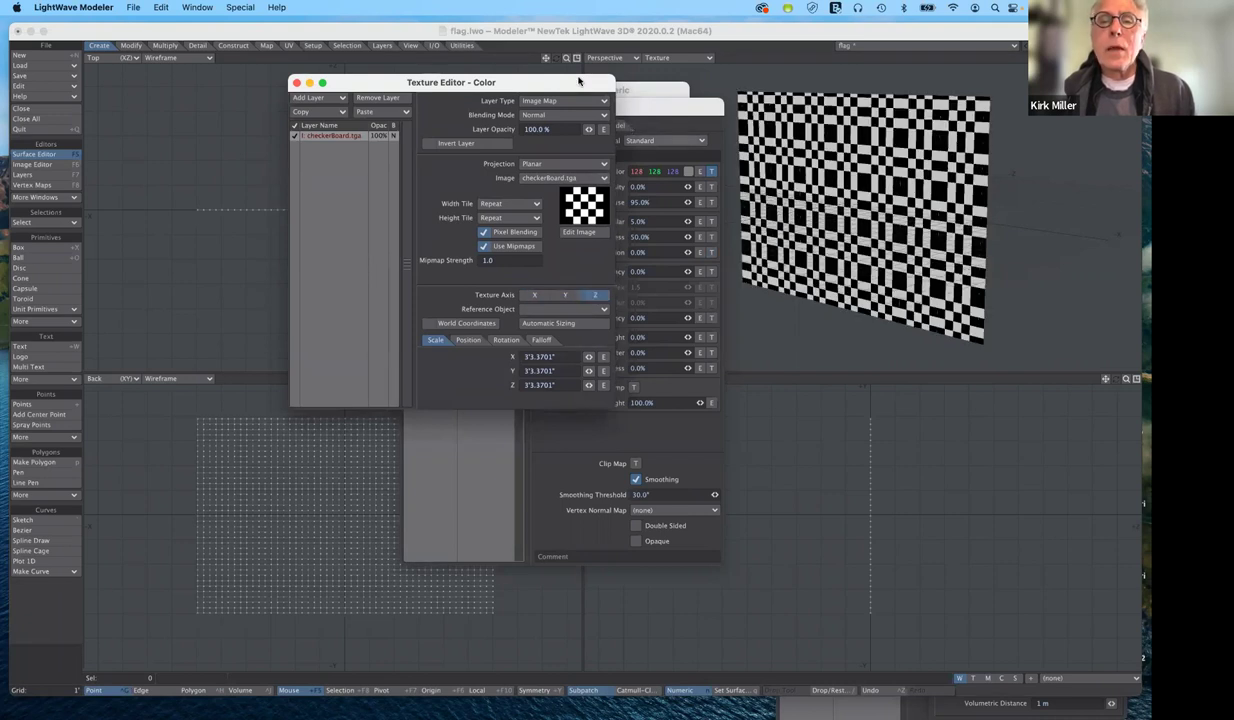
Set the checkerboard texture's width and height tiling to Reset and size it to the flag with Automatic Sizing
{"action": "left_click_drag", "start_coordinate": [555, 82], "coordinate": [607, 154]}
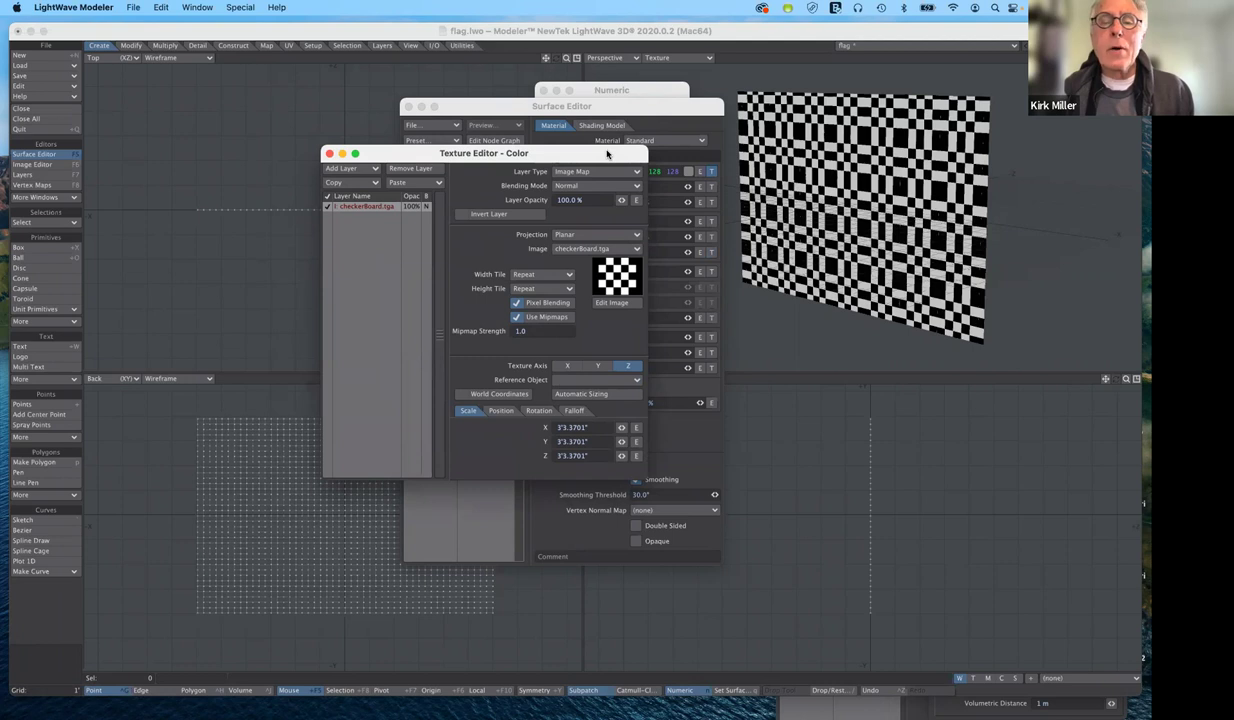
{"action": "left_click_drag", "start_coordinate": [628, 157], "coordinate": [626, 113]}
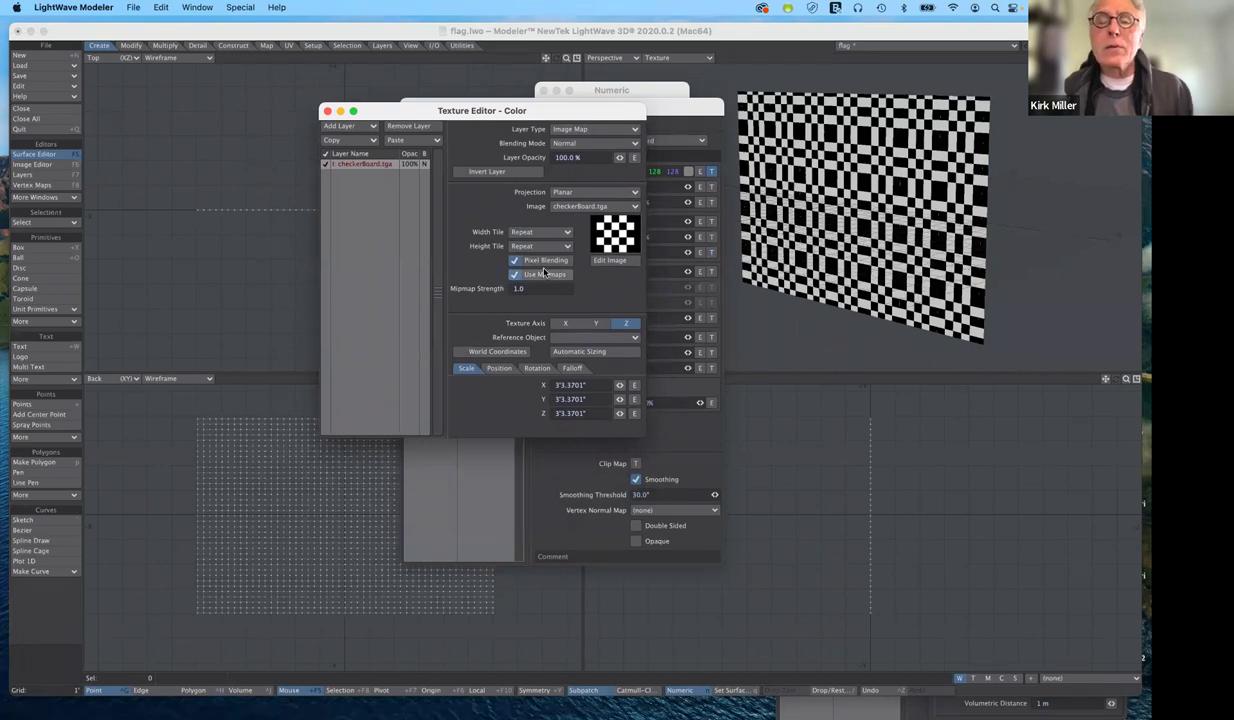
{"action": "left_click", "coordinate": [558, 233]}
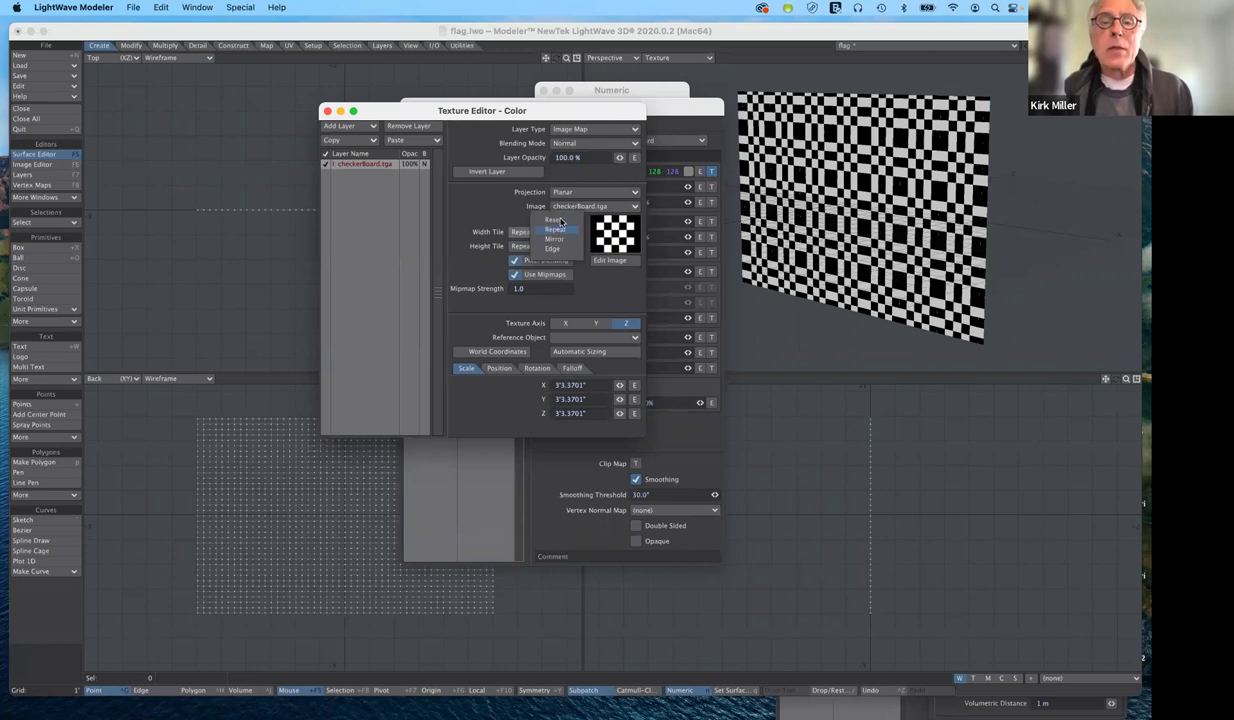
{"action": "left_click", "coordinate": [553, 219]}
{"action": "left_click", "coordinate": [563, 249]}
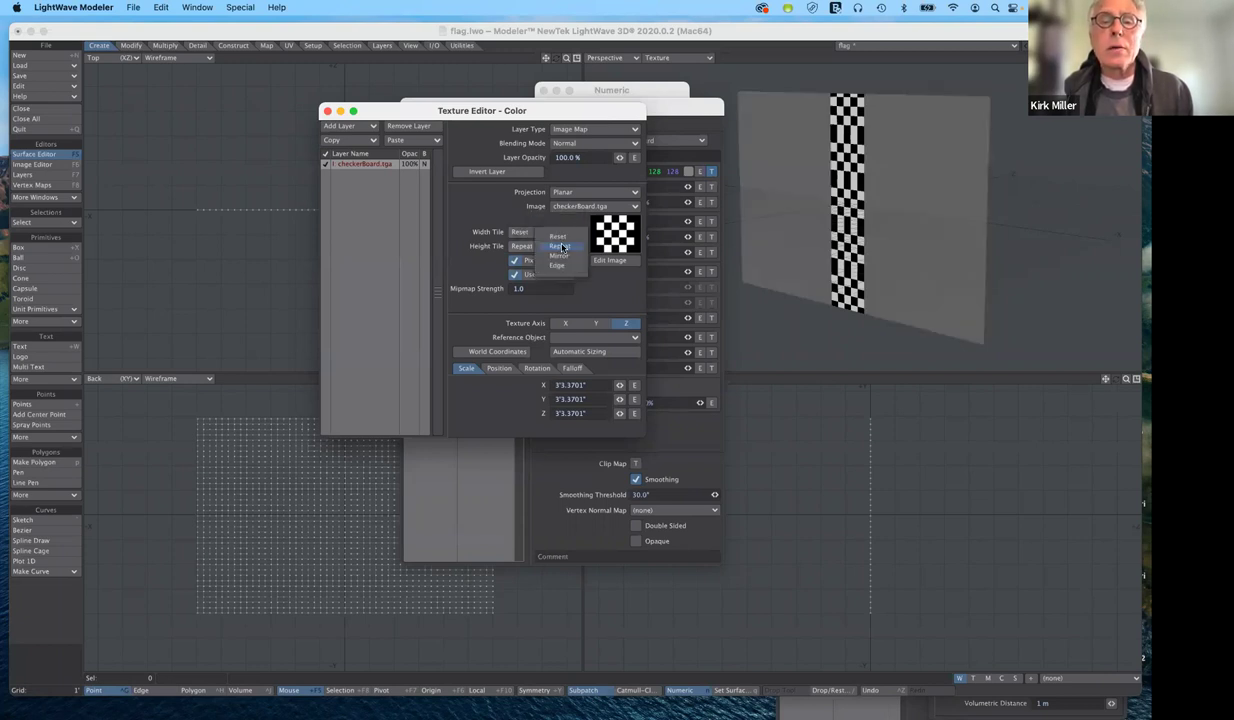
{"action": "left_click", "coordinate": [563, 237]}
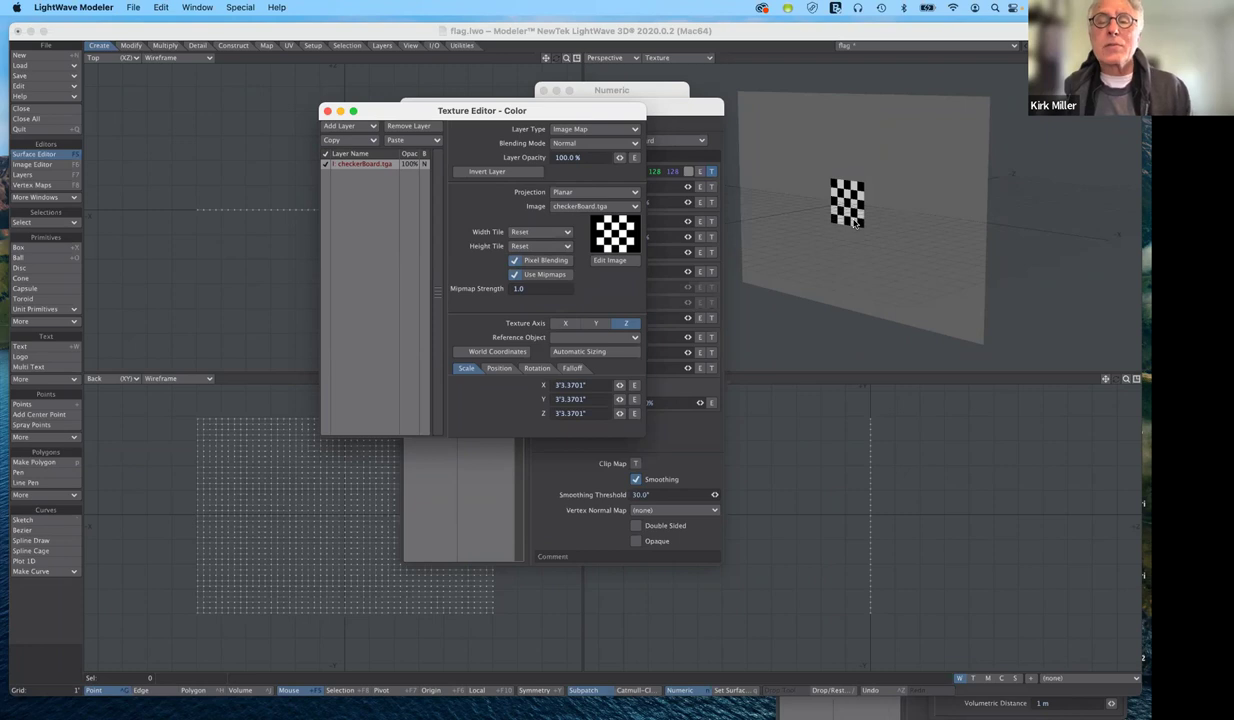
{"action": "left_click", "coordinate": [586, 352]}
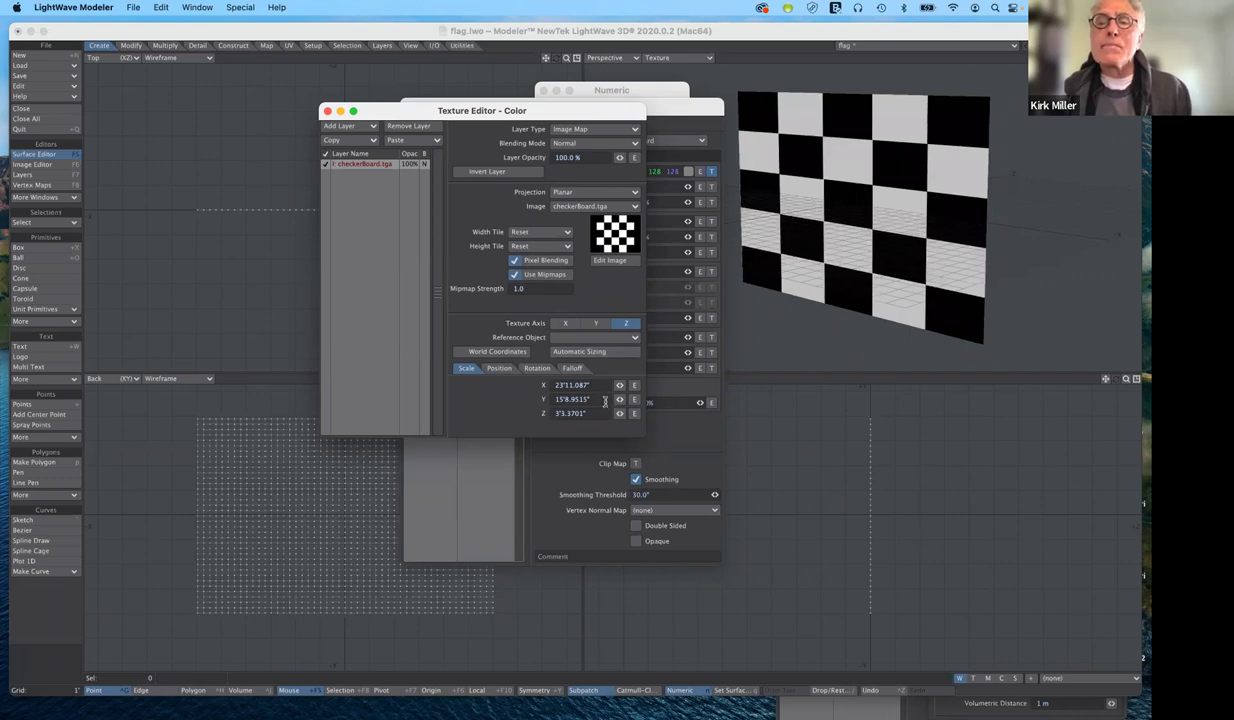
Try moving the flag mesh through the planar checkerboard projection in the Perspective view, and undo the move
{"action": "left_click_drag", "start_coordinate": [628, 114], "coordinate": [476, 296]}
{"action": "left_click_drag", "start_coordinate": [652, 112], "coordinate": [430, 186]}
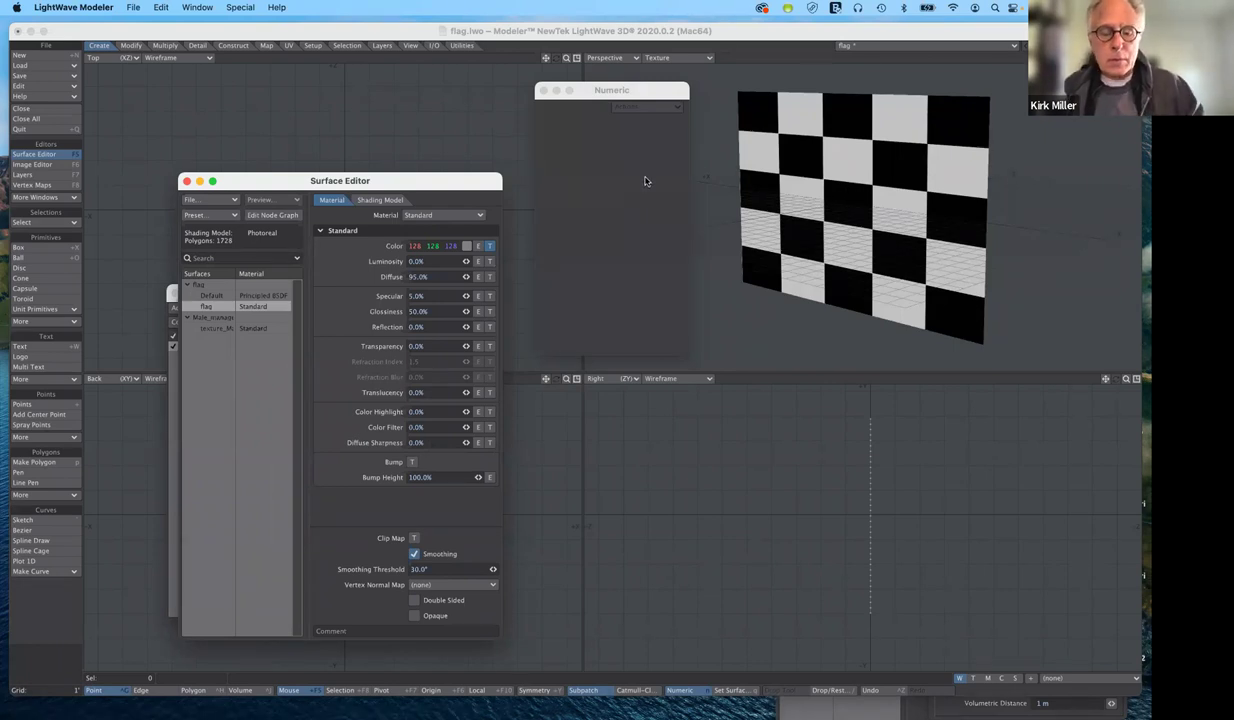
{"action": "key", "text": "t"}
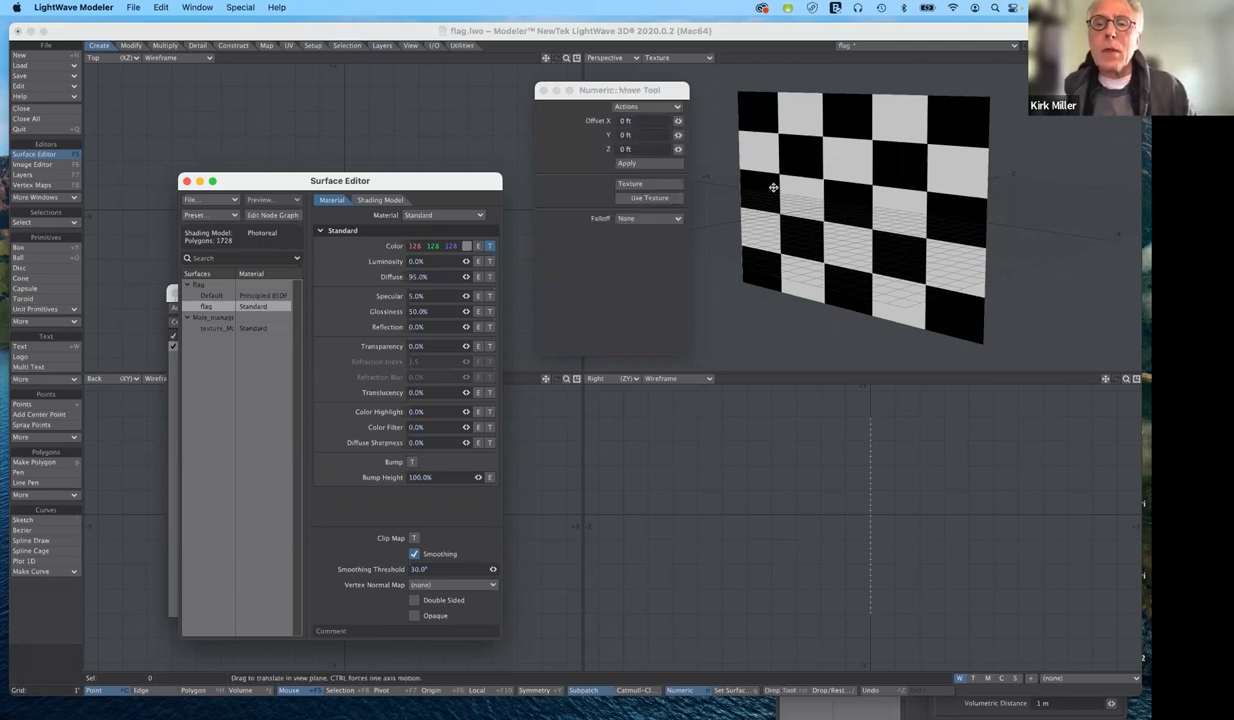
{"action": "left_click_drag", "start_coordinate": [640, 90], "coordinate": [396, 111]}
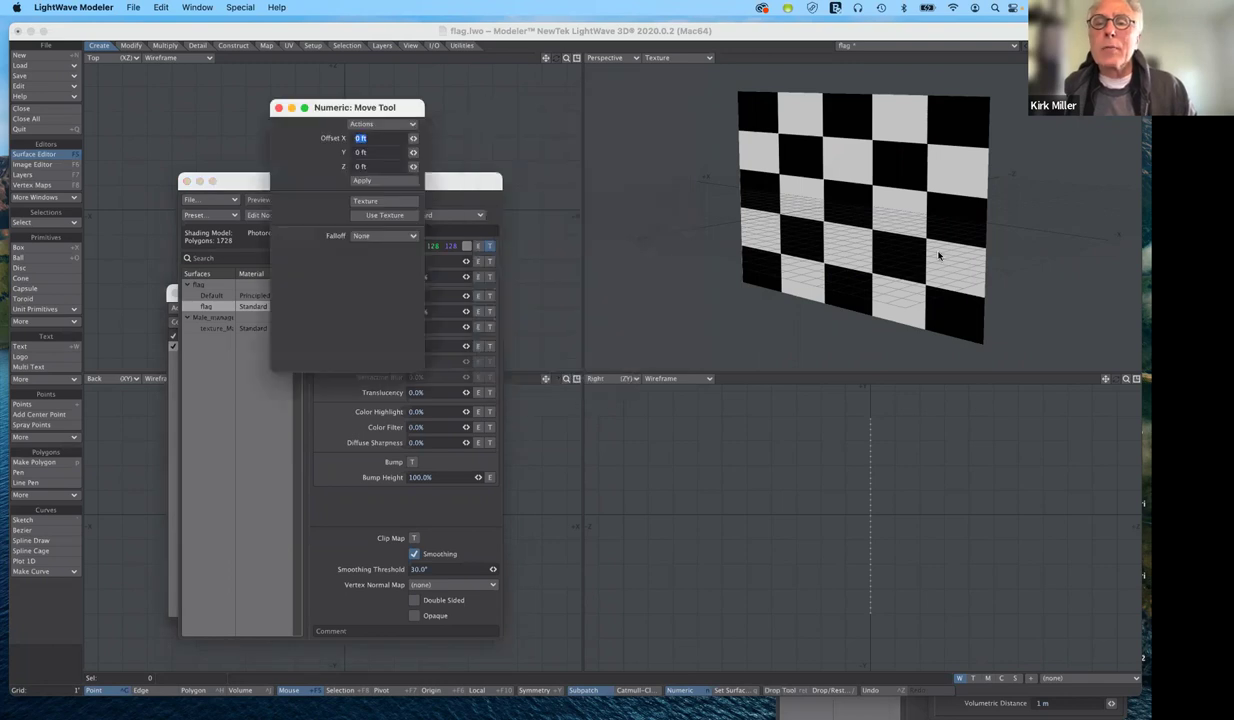
{"action": "left_click_drag", "start_coordinate": [896, 247], "coordinate": [922, 185]}
{"action": "left_click_drag", "start_coordinate": [1012, 174], "coordinate": [807, 167]}
{"action": "key", "text": "super+z"}
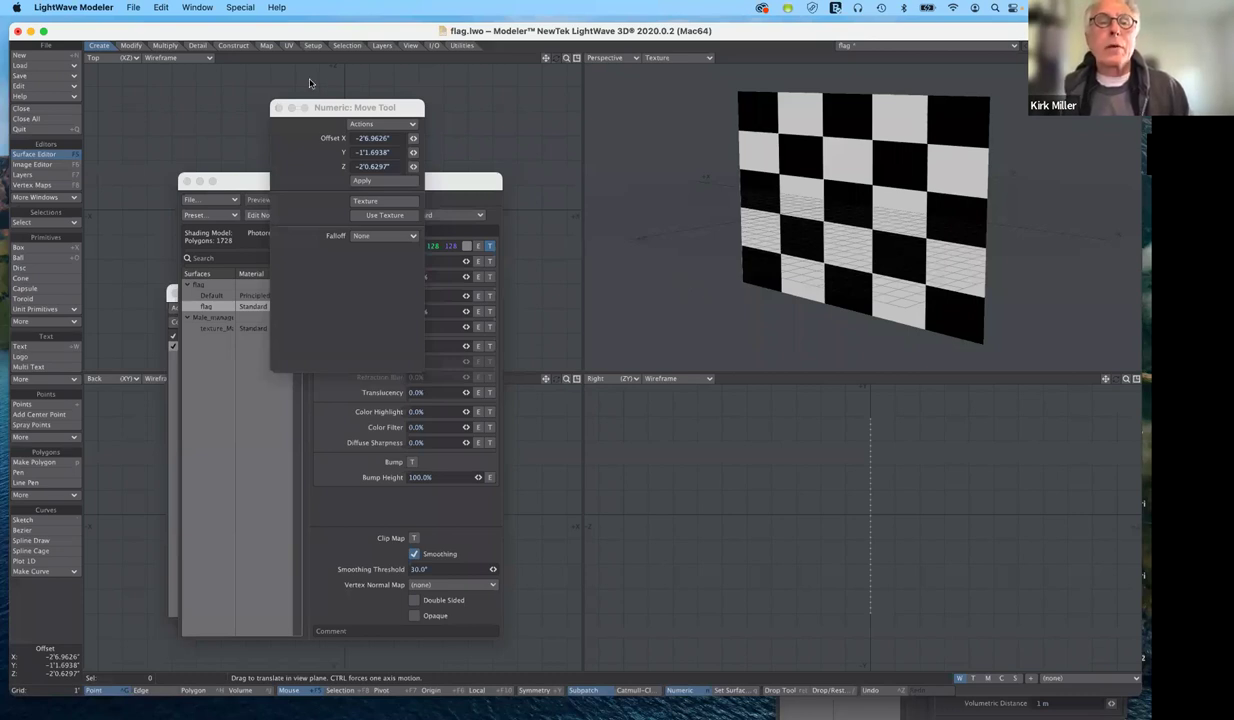
Try twisting the flag mesh about -154° around the X axis, examine the checkerboard's distortion, and undo the twist
{"action": "left_click_drag", "start_coordinate": [333, 106], "coordinate": [685, 341]}
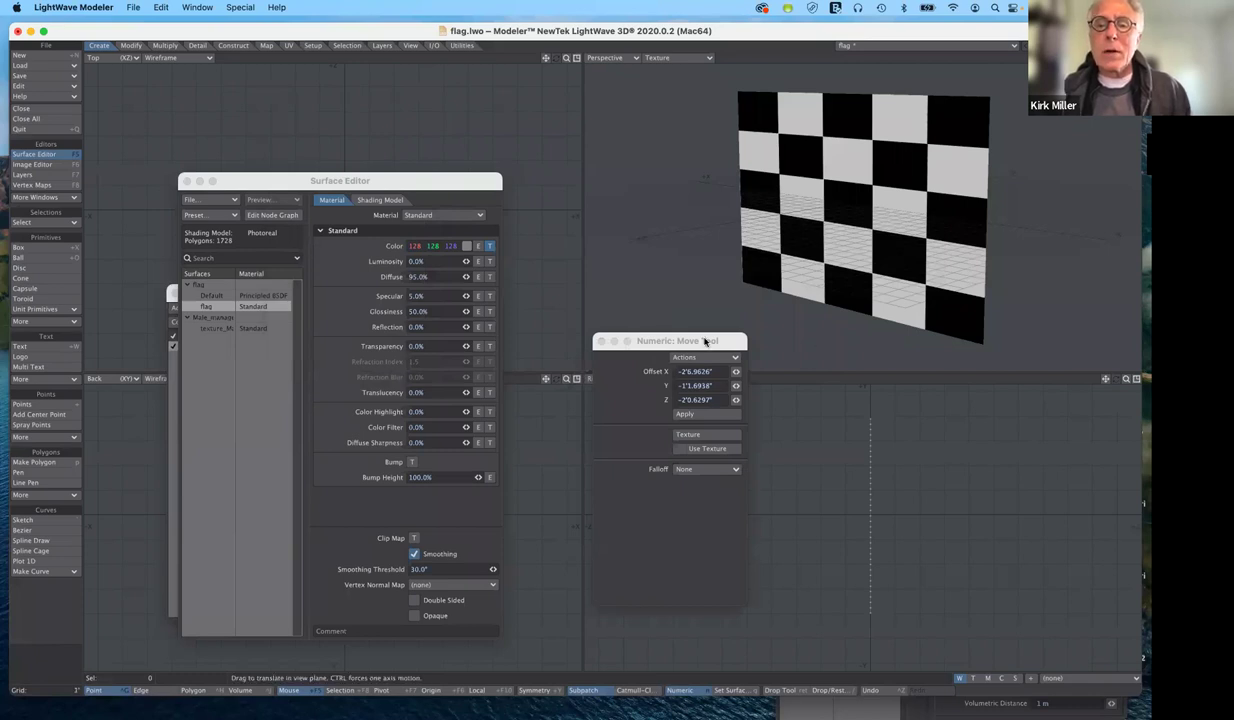
{"action": "left_click_drag", "start_coordinate": [706, 341], "coordinate": [591, 350]}
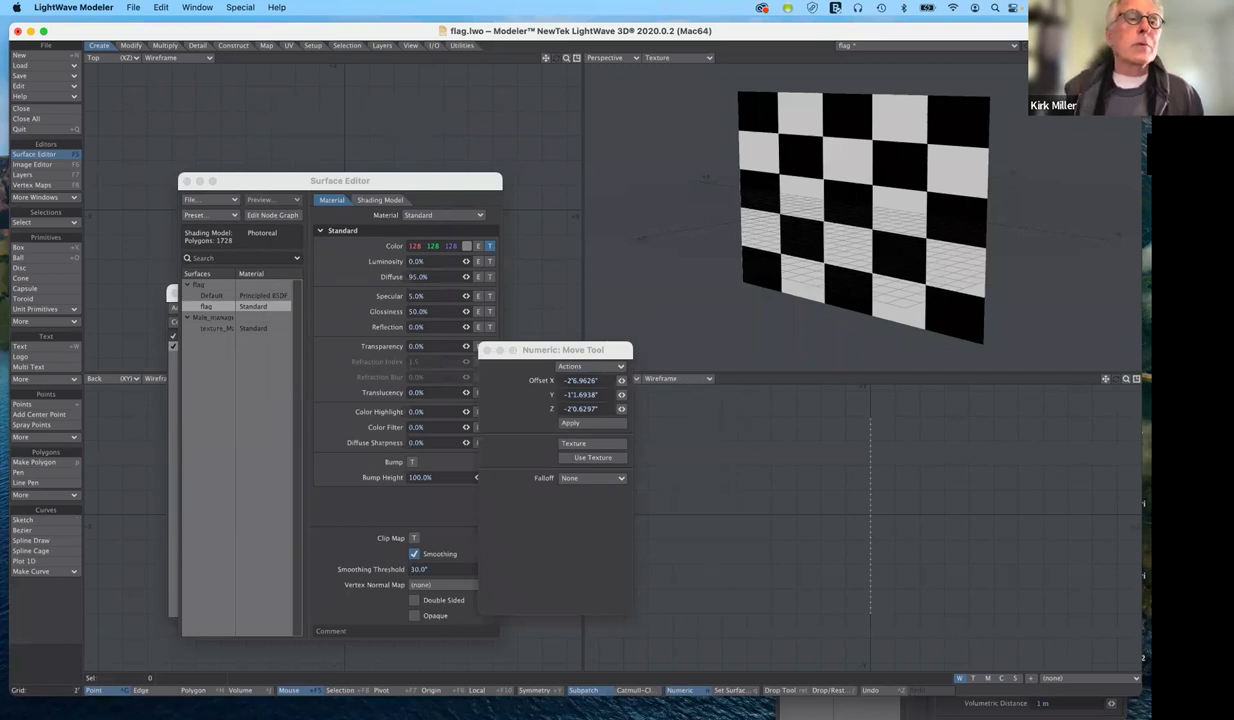
{"action": "left_click", "coordinate": [131, 45]}
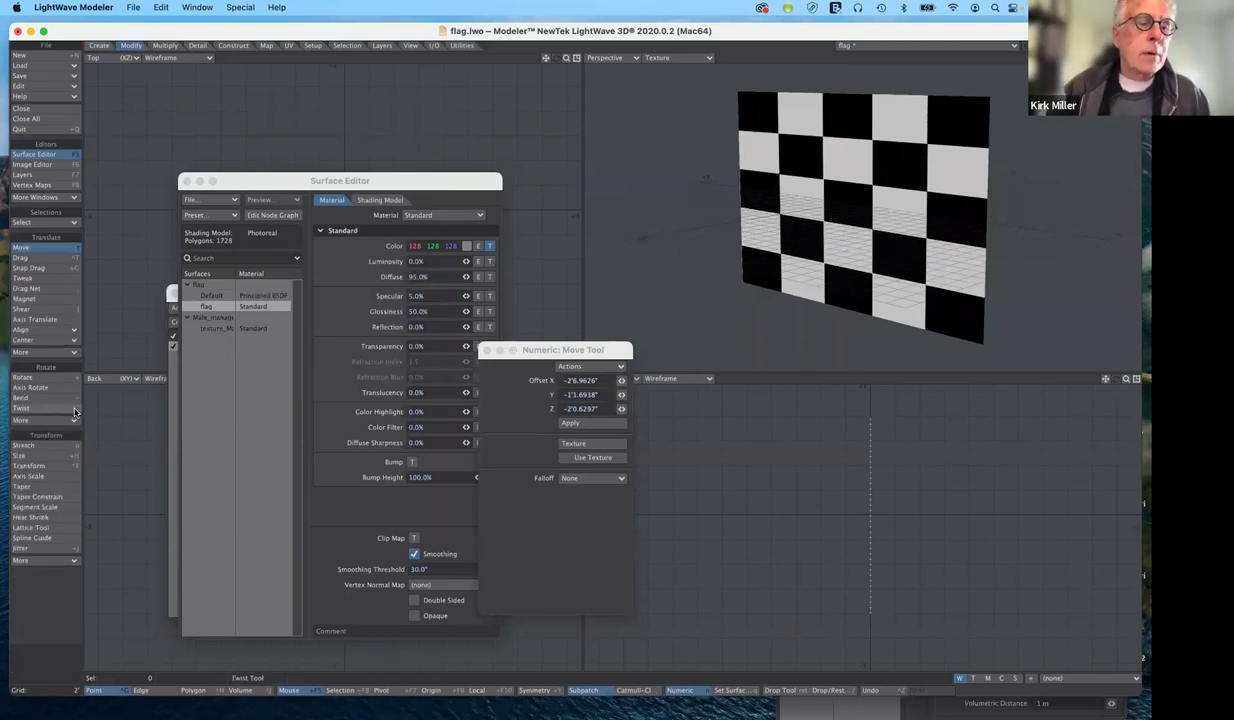
{"action": "left_click", "coordinate": [74, 412]}
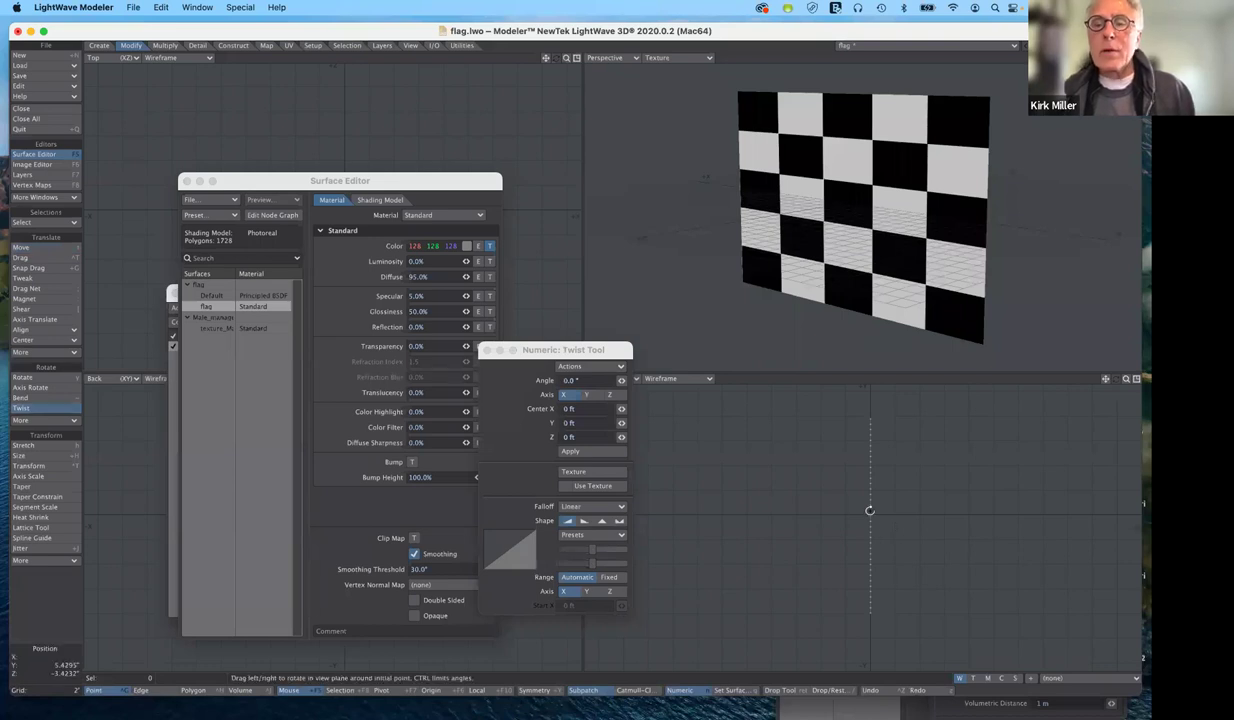
{"action": "left_click_drag", "start_coordinate": [870, 510], "coordinate": [1057, 510]}
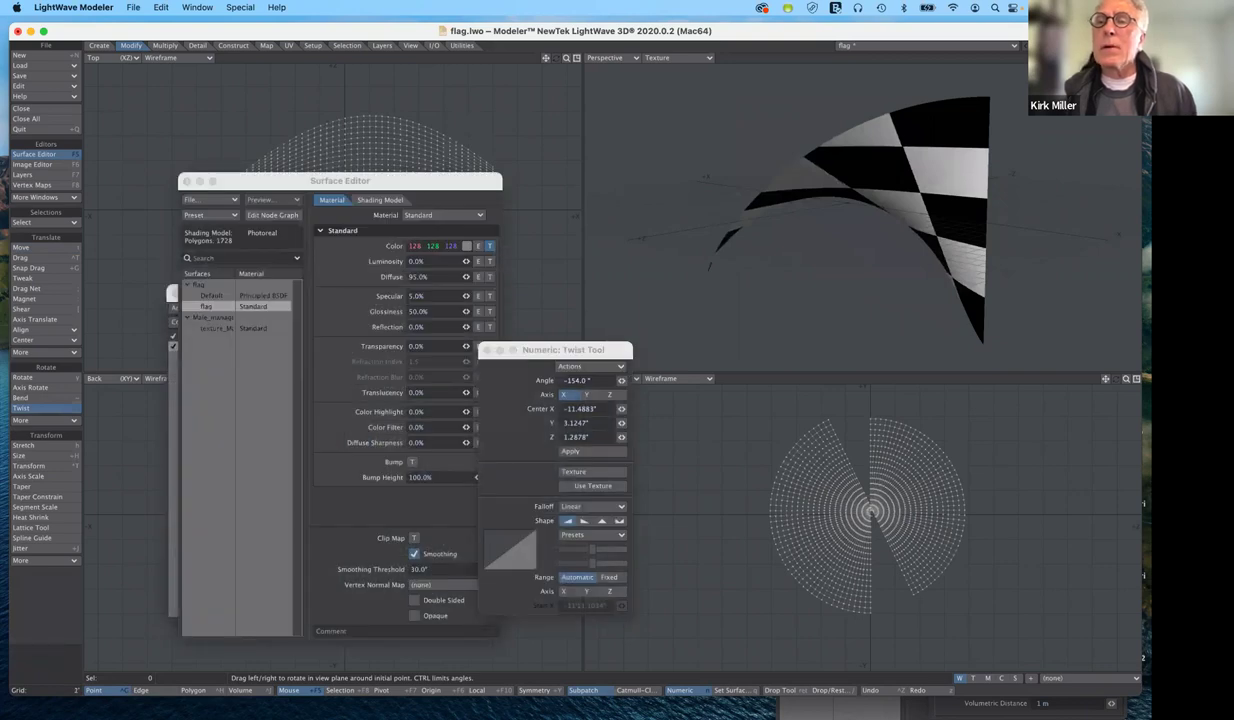
{"action": "left_click_drag", "start_coordinate": [850, 220], "coordinate": [790, 290], "text": "alt"}
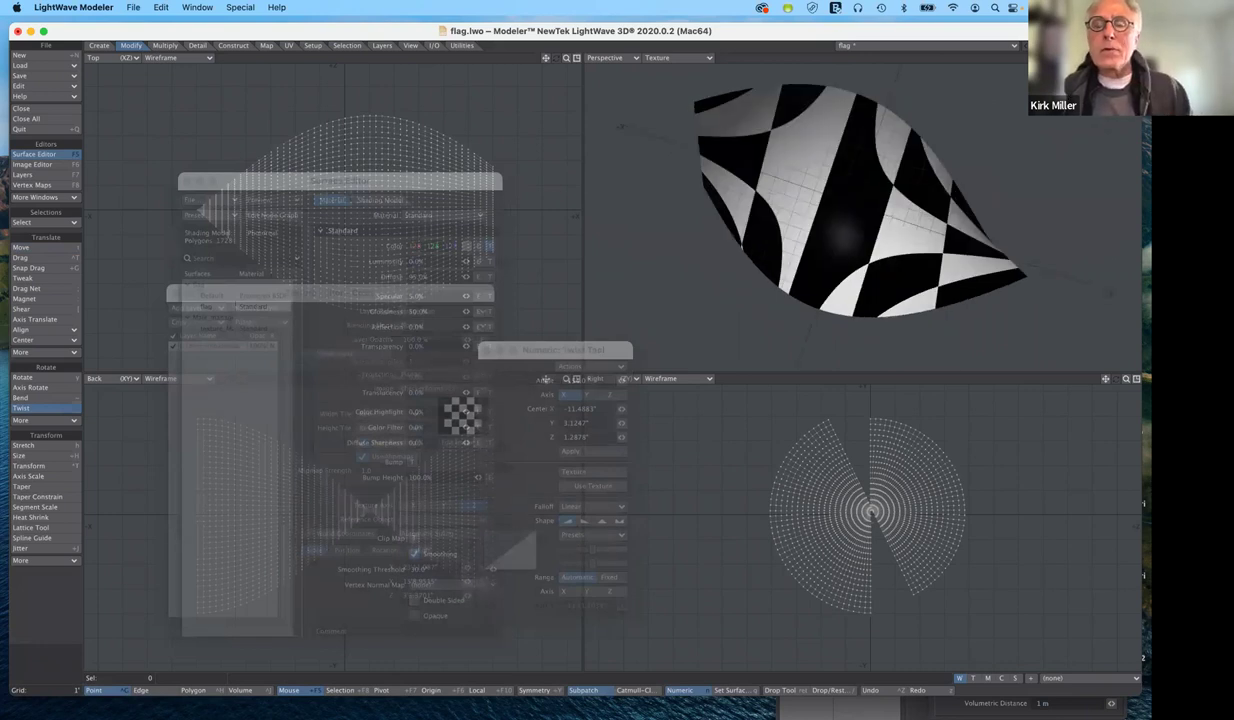
{"action": "mouse_move", "coordinate": [845, 235]}
{"action": "left_mouse_down", "text": "alt"}
{"action": "mouse_move", "coordinate": [915, 210]}
{"action": "mouse_move", "coordinate": [890, 205]}
{"action": "mouse_move", "coordinate": [855, 250]}
{"action": "mouse_move", "coordinate": [840, 240]}
{"action": "mouse_move", "coordinate": [835, 265]}
{"action": "mouse_move", "coordinate": [840, 250]}
{"action": "left_mouse_up", "text": "alt"}
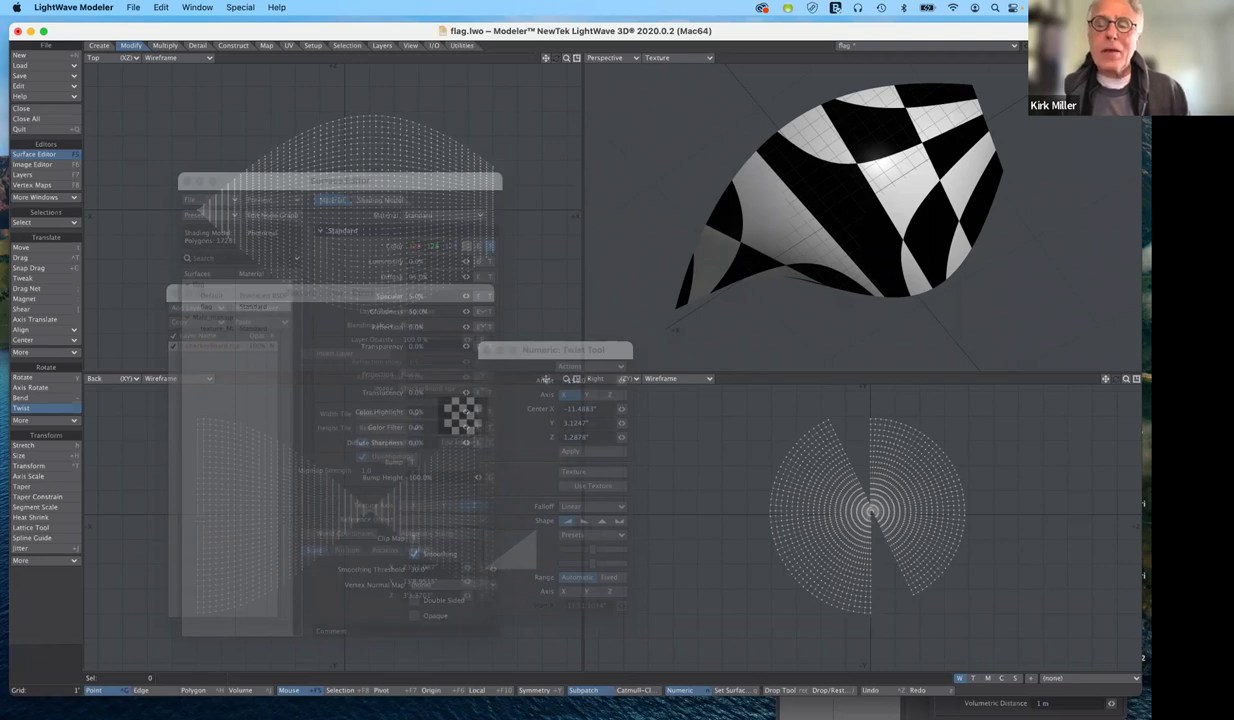
{"action": "left_click_drag", "start_coordinate": [860, 200], "coordinate": [800, 215], "text": "alt"}
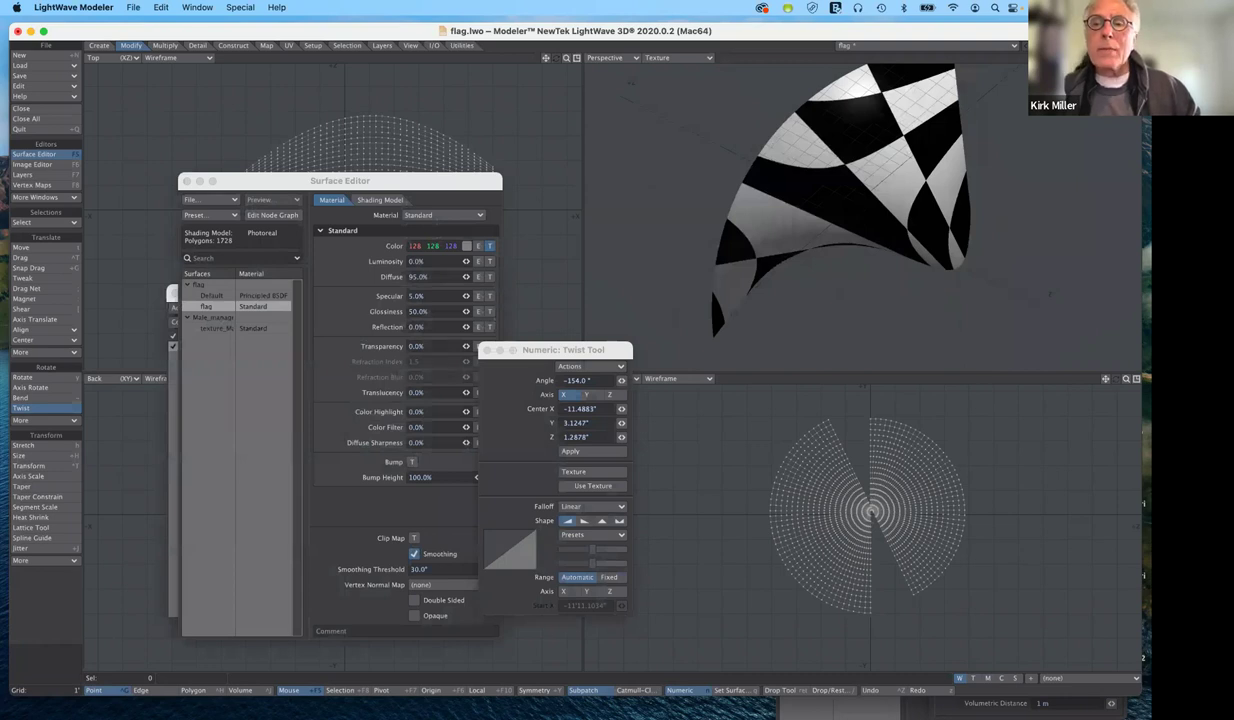
{"action": "key", "text": "ctrl+z"}
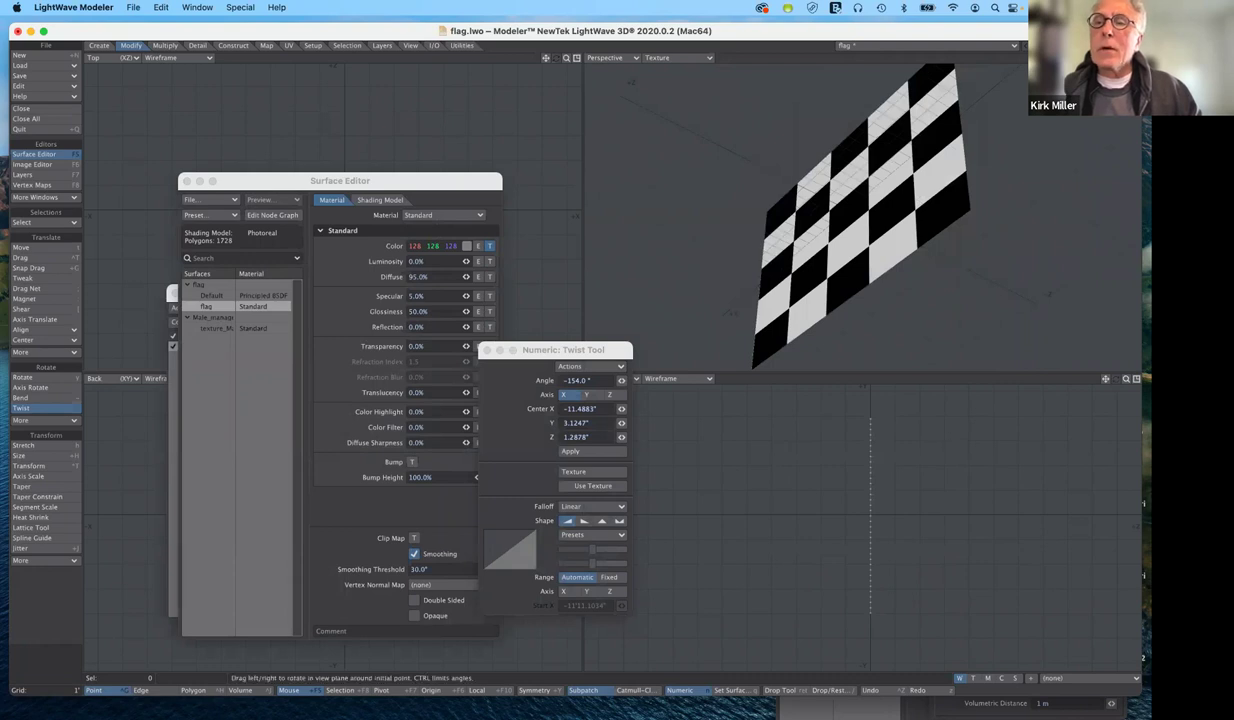
{"action": "left_click_drag", "start_coordinate": [1033, 72], "coordinate": [386, 195], "text": "alt"}
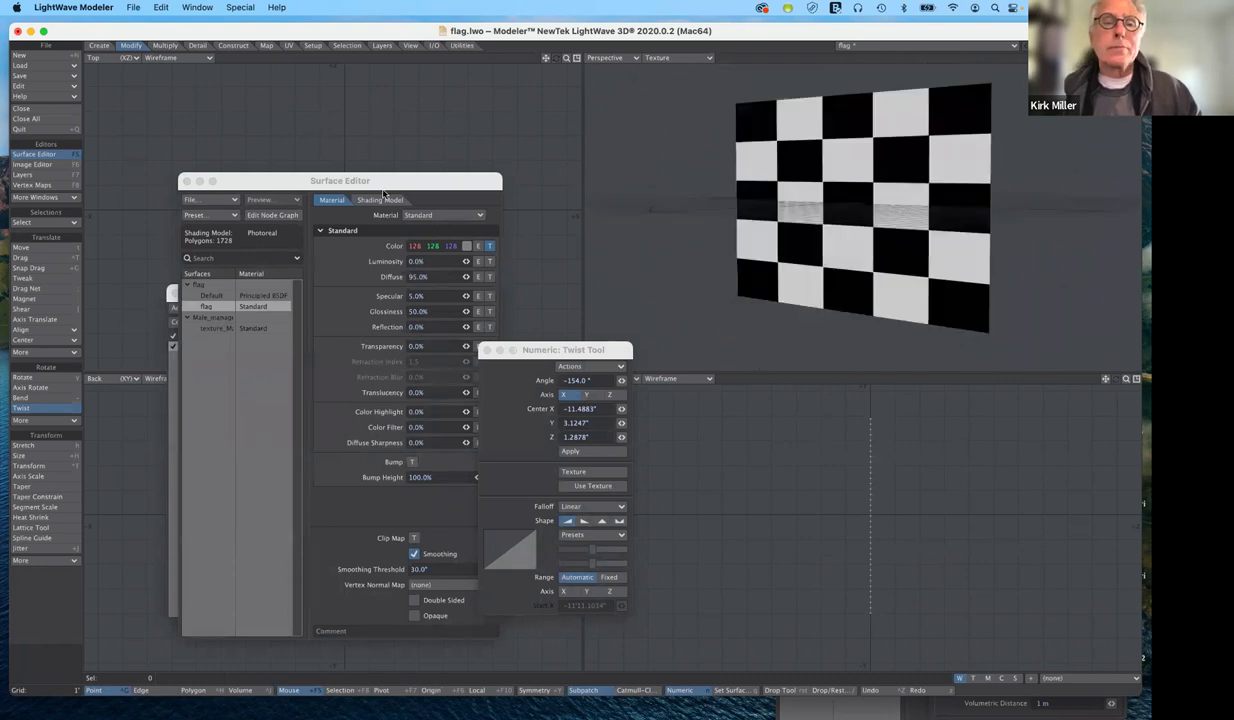
Rearrange the editor windows and create a planar UV texture map named Texture with its axis on Y
{"action": "left_click_drag", "start_coordinate": [485, 186], "coordinate": [546, 260]}
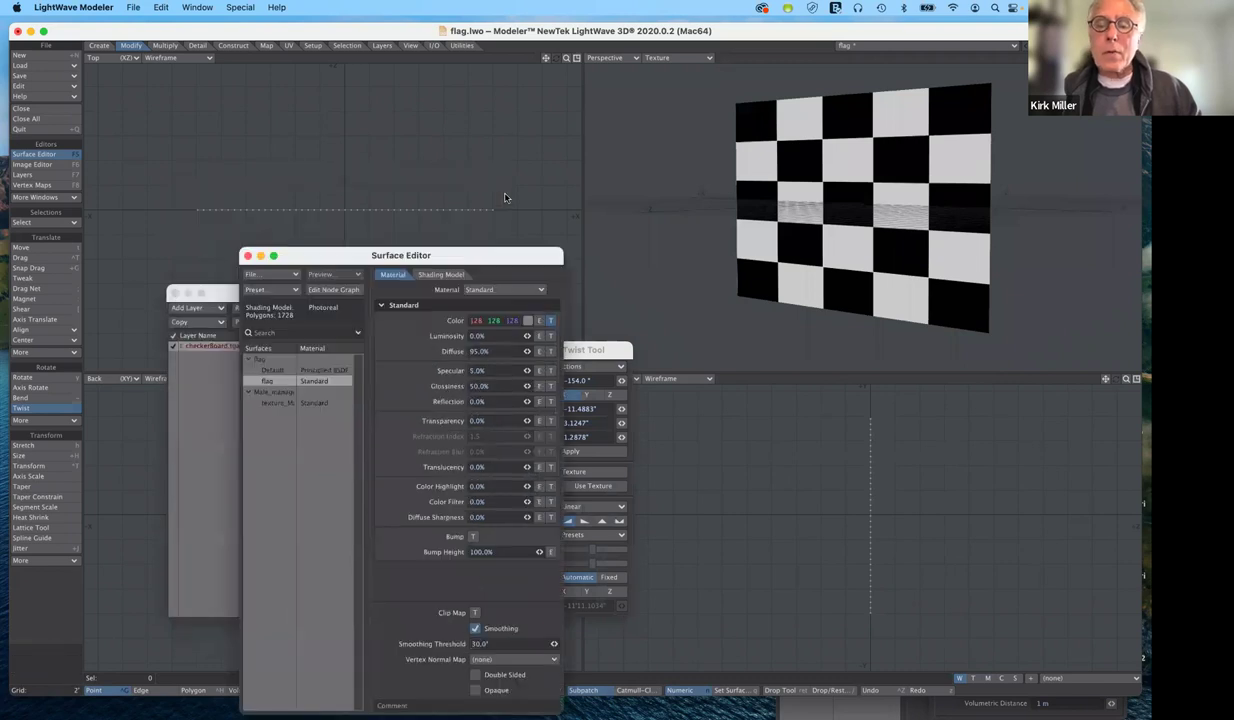
{"action": "left_click_drag", "start_coordinate": [465, 249], "coordinate": [501, 195]}
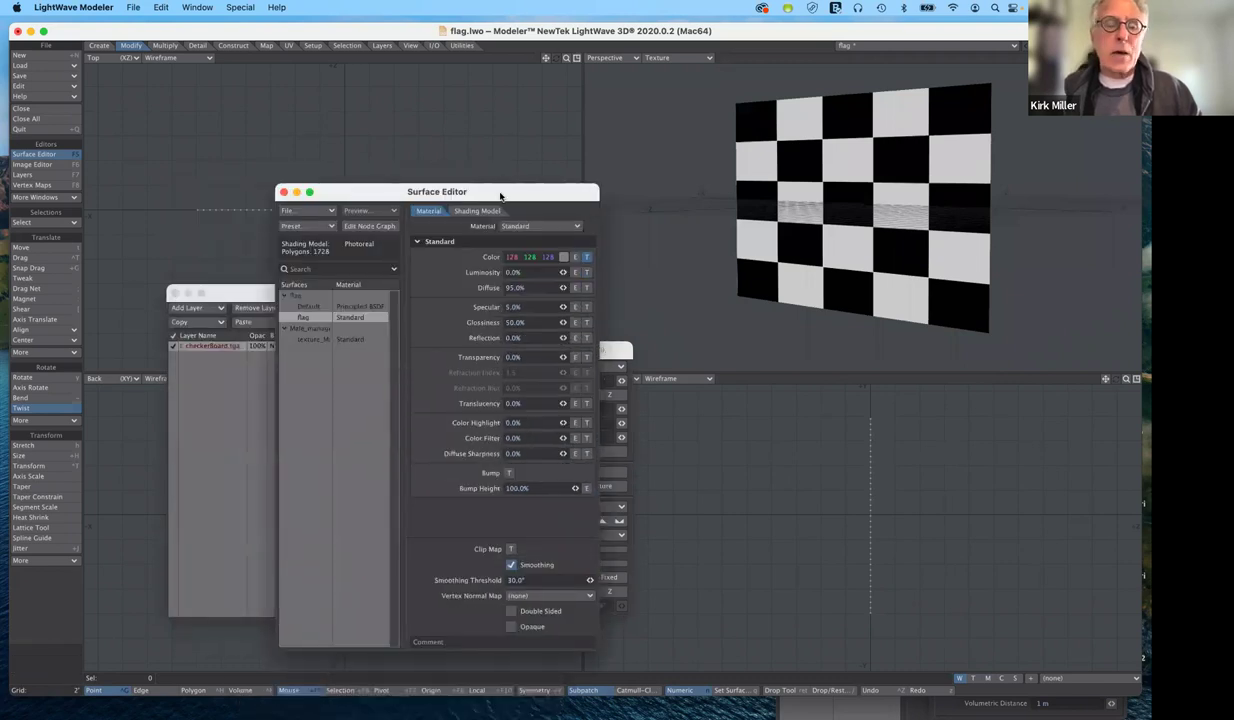
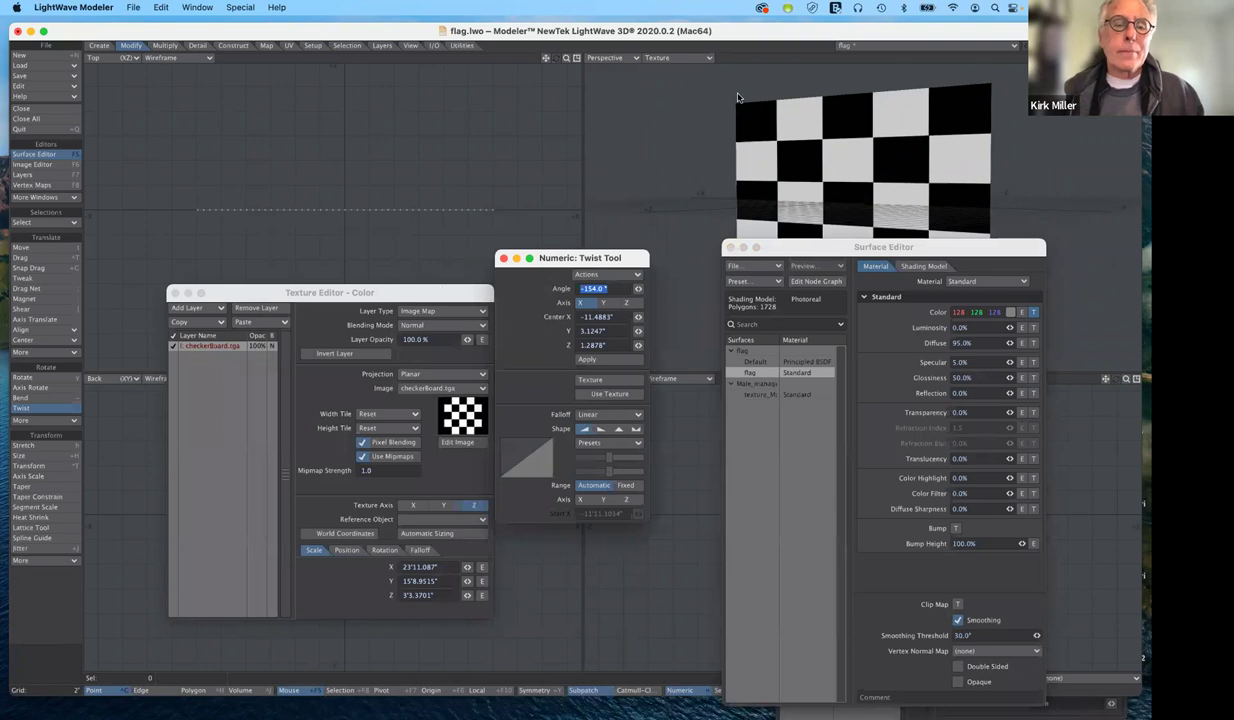
{"action": "left_click_drag", "start_coordinate": [441, 292], "coordinate": [746, 87]}
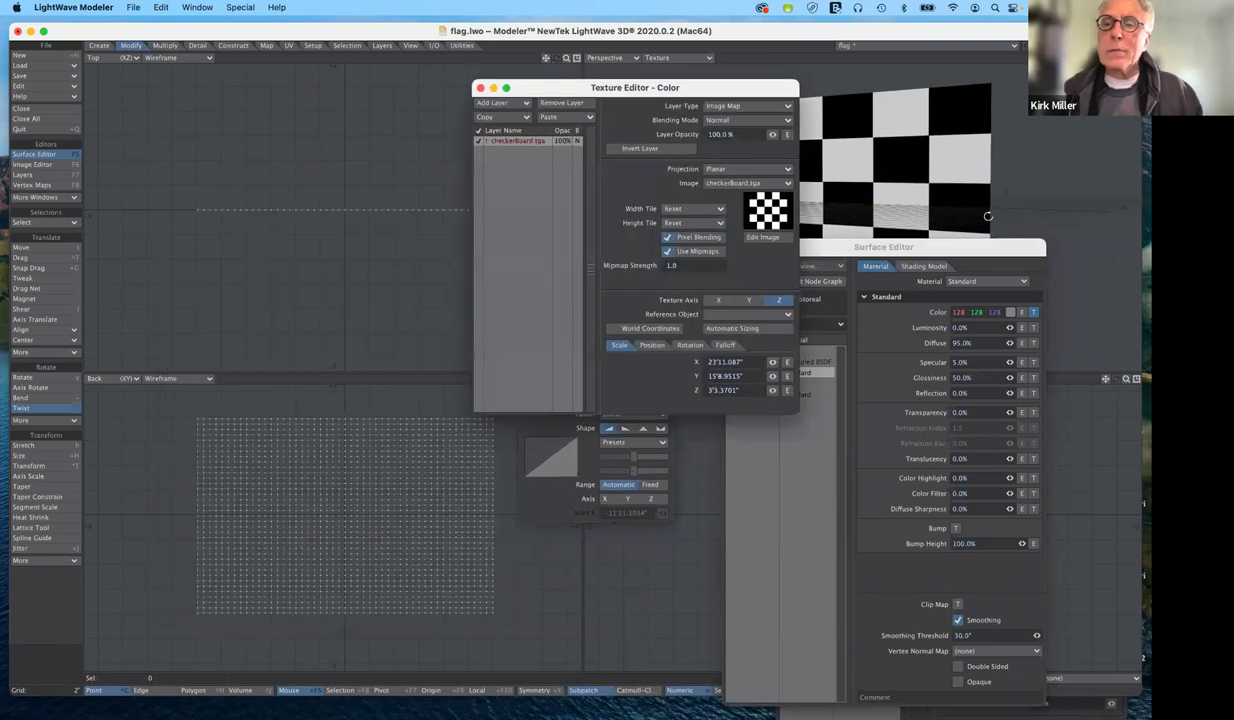
{"action": "left_click_drag", "start_coordinate": [986, 247], "coordinate": [371, 71]}
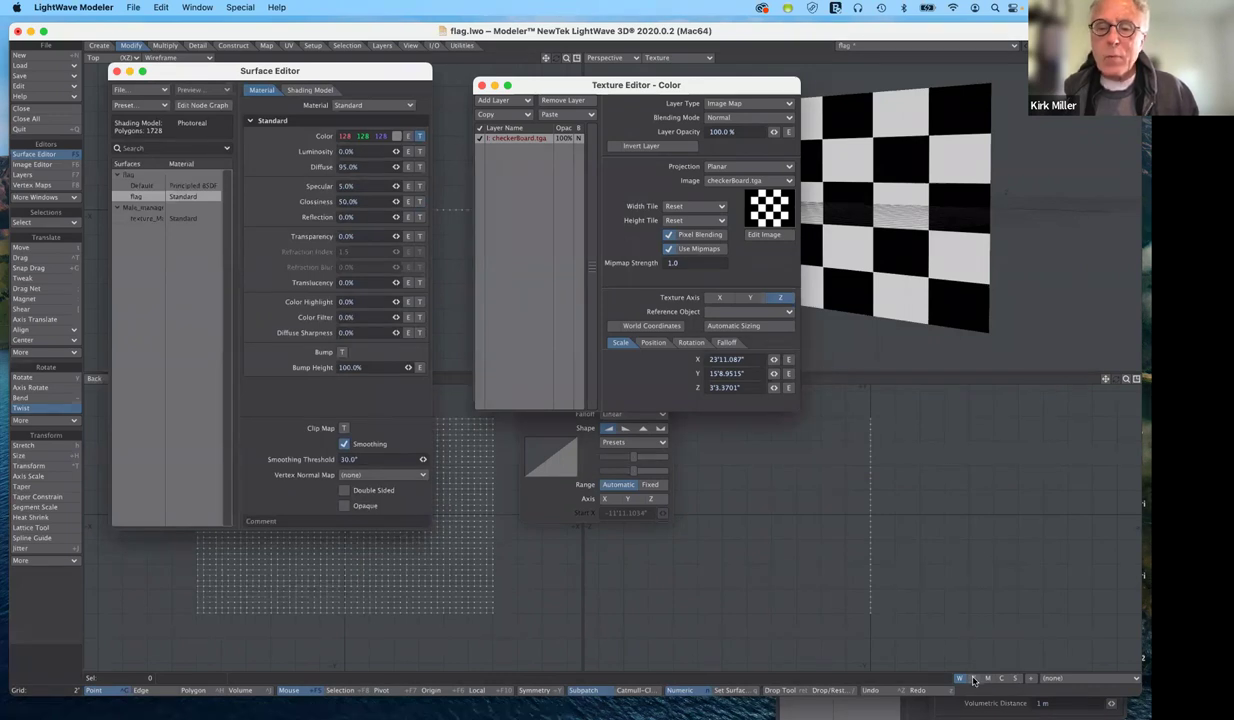
{"action": "left_click", "coordinate": [973, 681]}
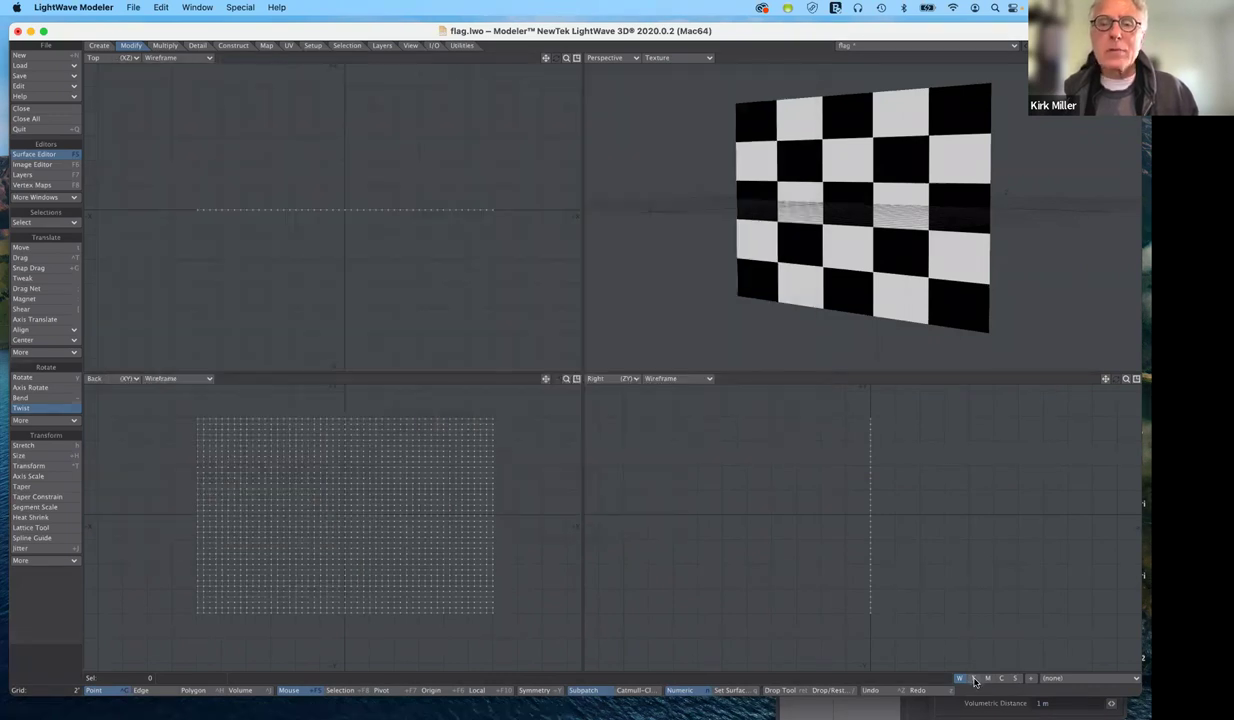
{"action": "key", "text": "F5"}
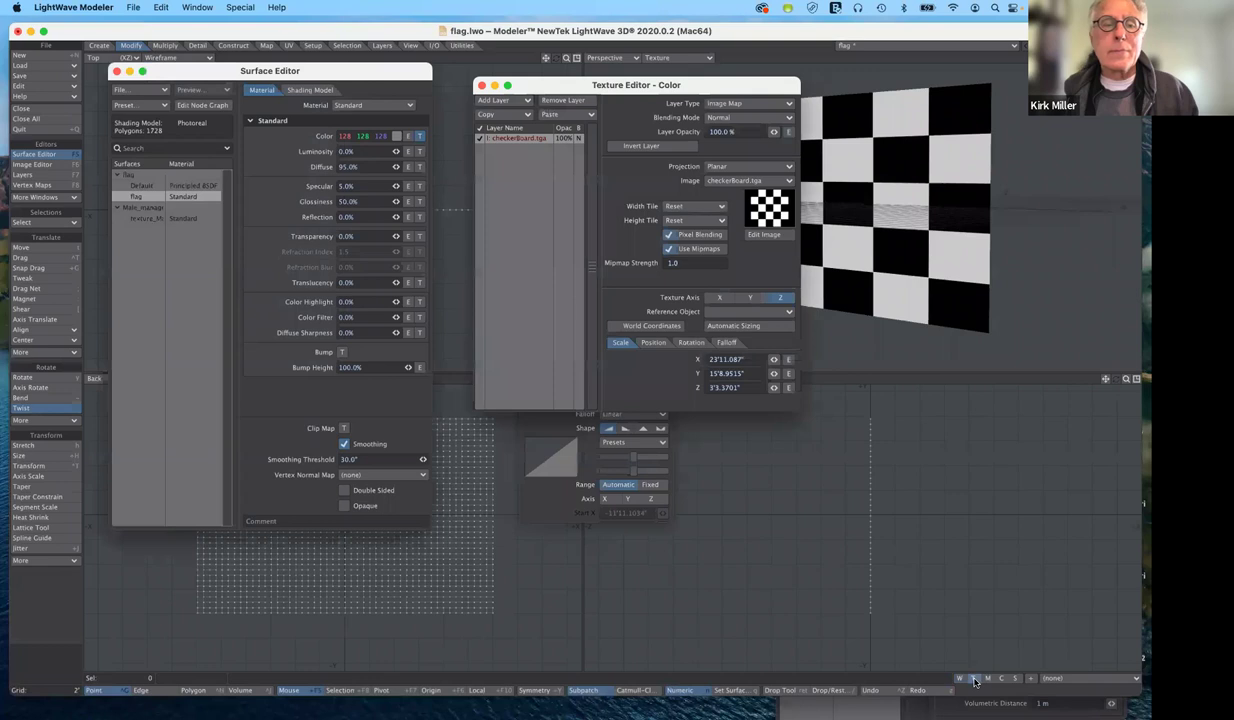
{"action": "left_click", "coordinate": [1033, 679]}
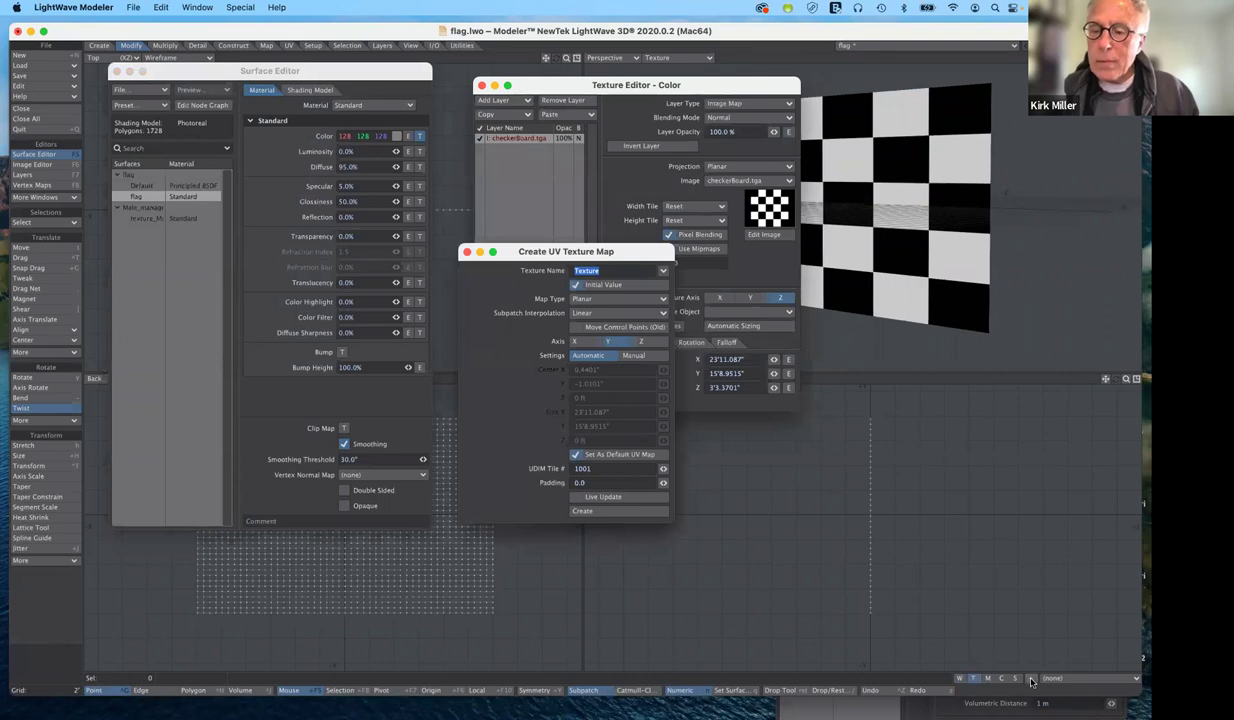
{"action": "key", "text": "Return"}
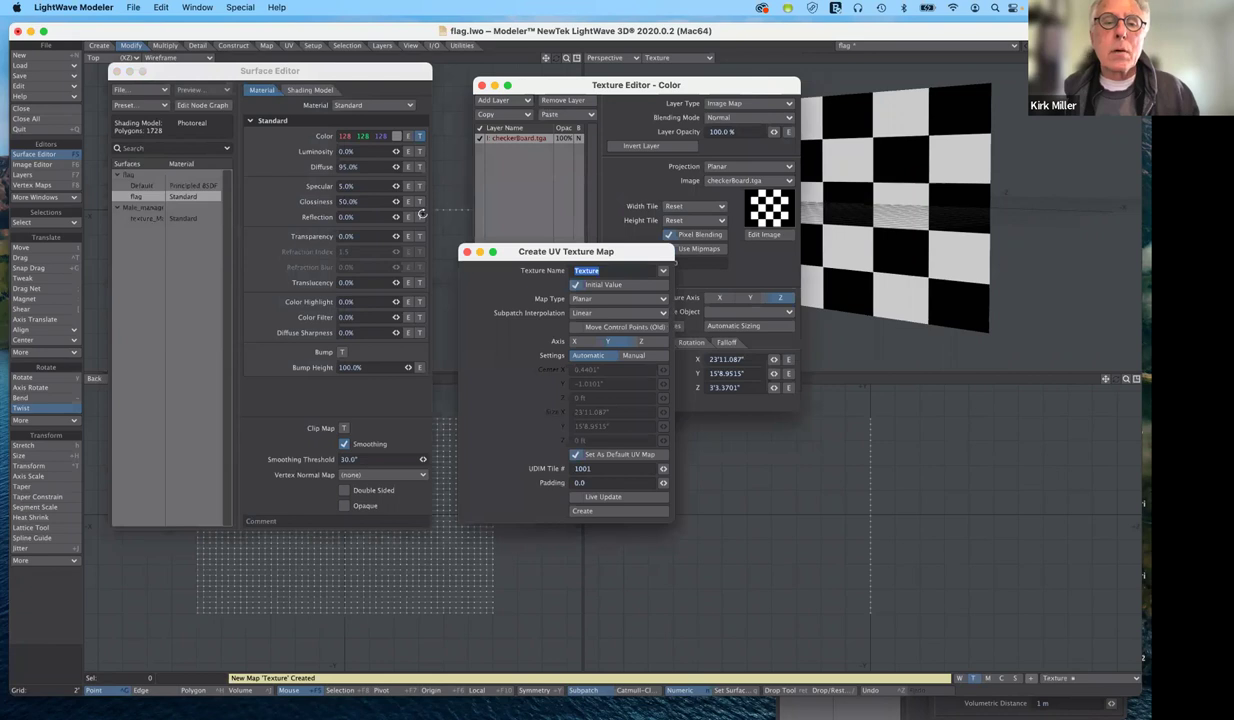
Change the UV map's axis to Z, enable Live Update, and create the planar map Texture again
{"action": "left_click_drag", "start_coordinate": [546, 252], "coordinate": [928, 176]}
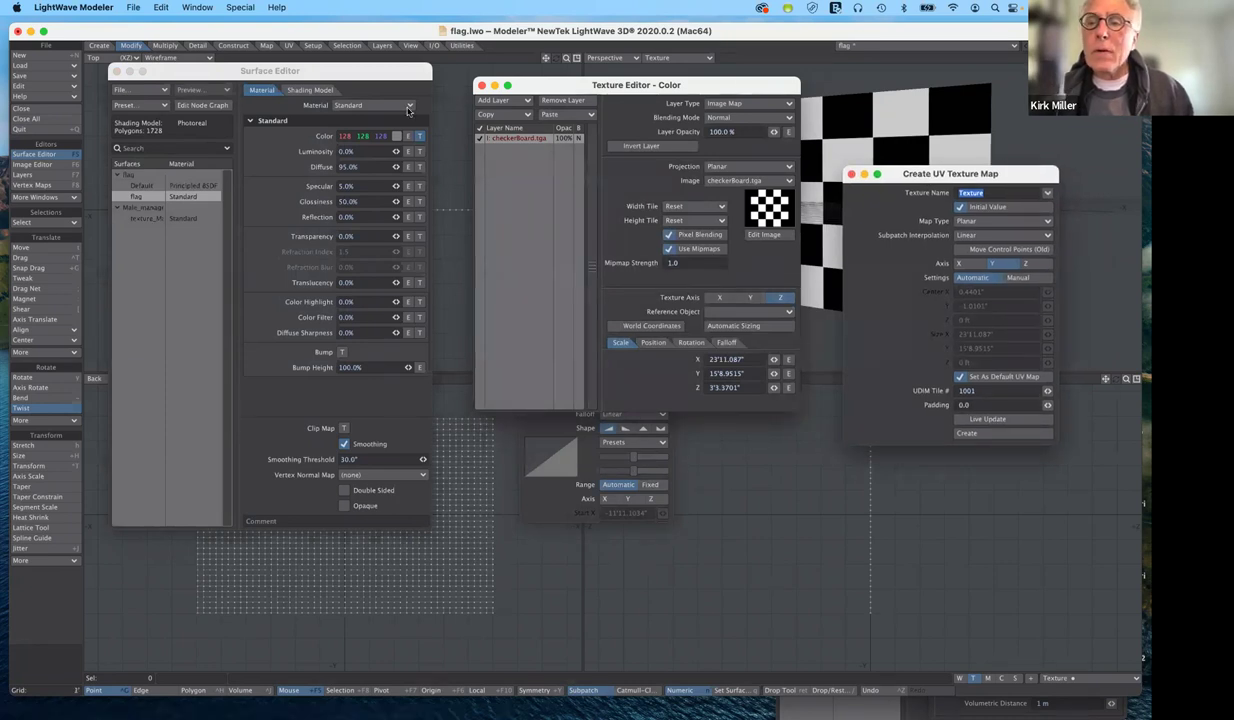
{"action": "left_click_drag", "start_coordinate": [560, 85], "coordinate": [190, 120]}
{"action": "left_click_drag", "start_coordinate": [988, 186], "coordinate": [781, 166]}
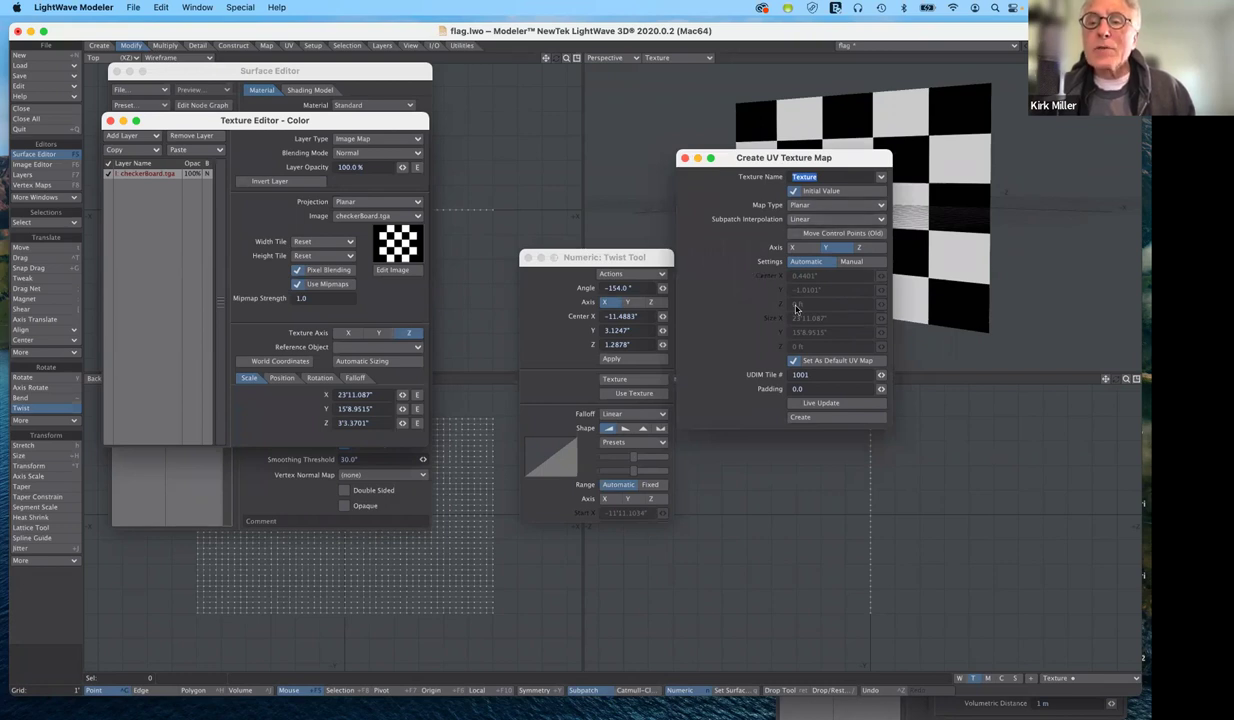
{"action": "left_click", "coordinate": [872, 248]}
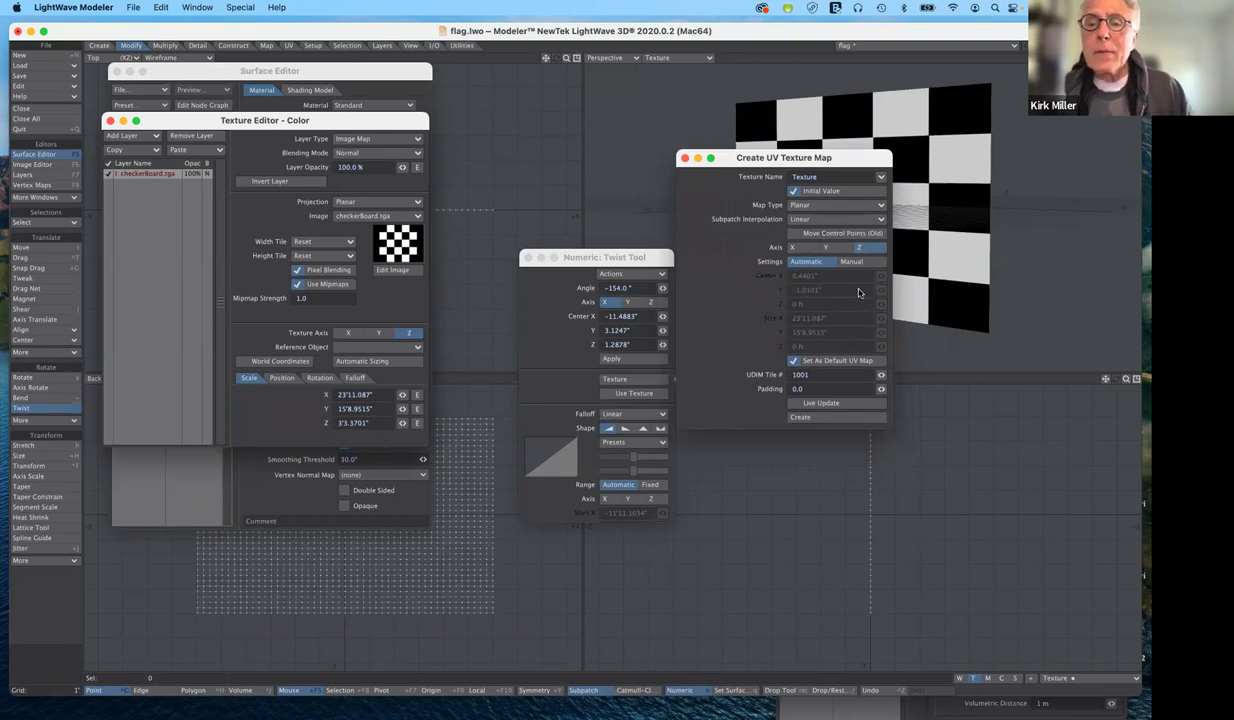
{"action": "left_click", "coordinate": [800, 417]}
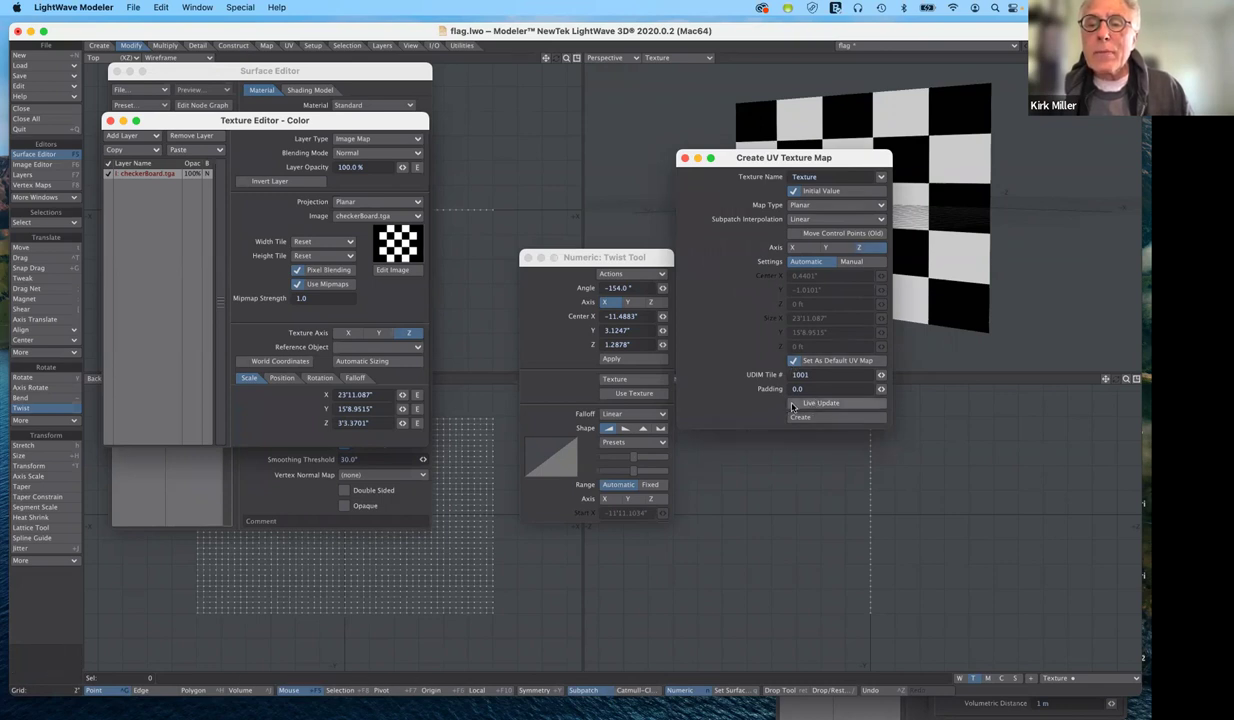
{"action": "left_click", "coordinate": [810, 420]}
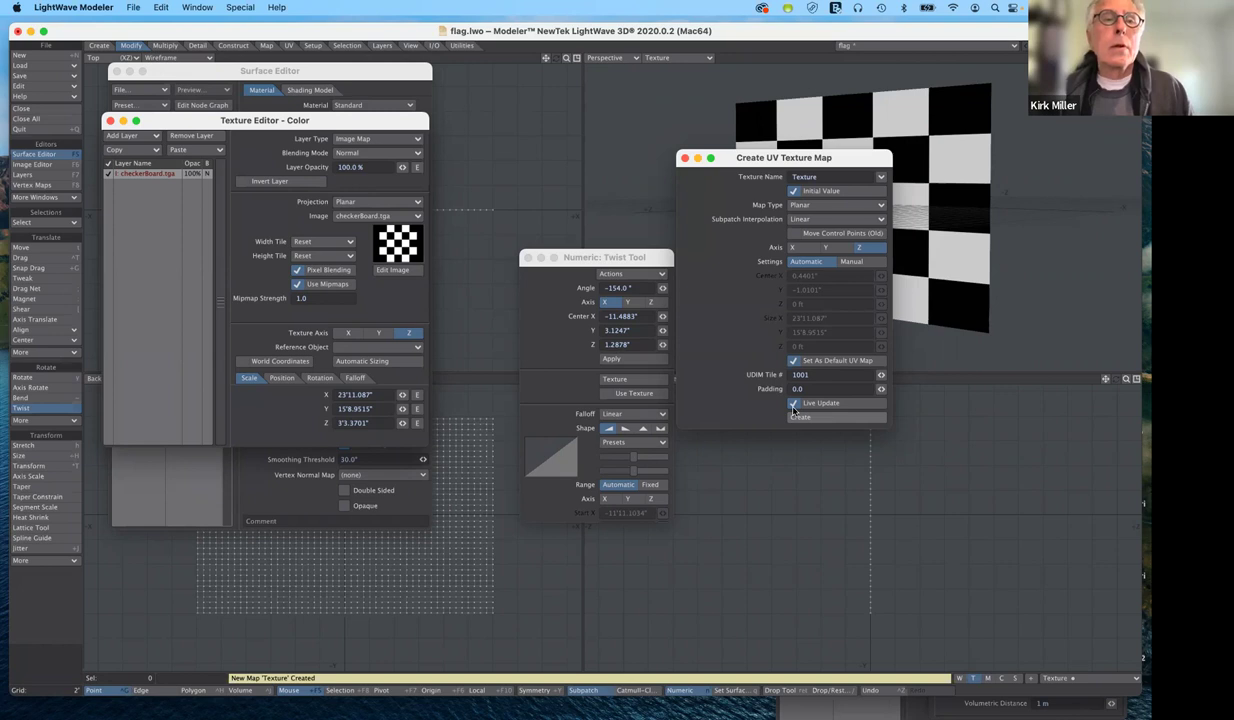
{"action": "left_click_drag", "start_coordinate": [408, 78], "coordinate": [985, 262]}
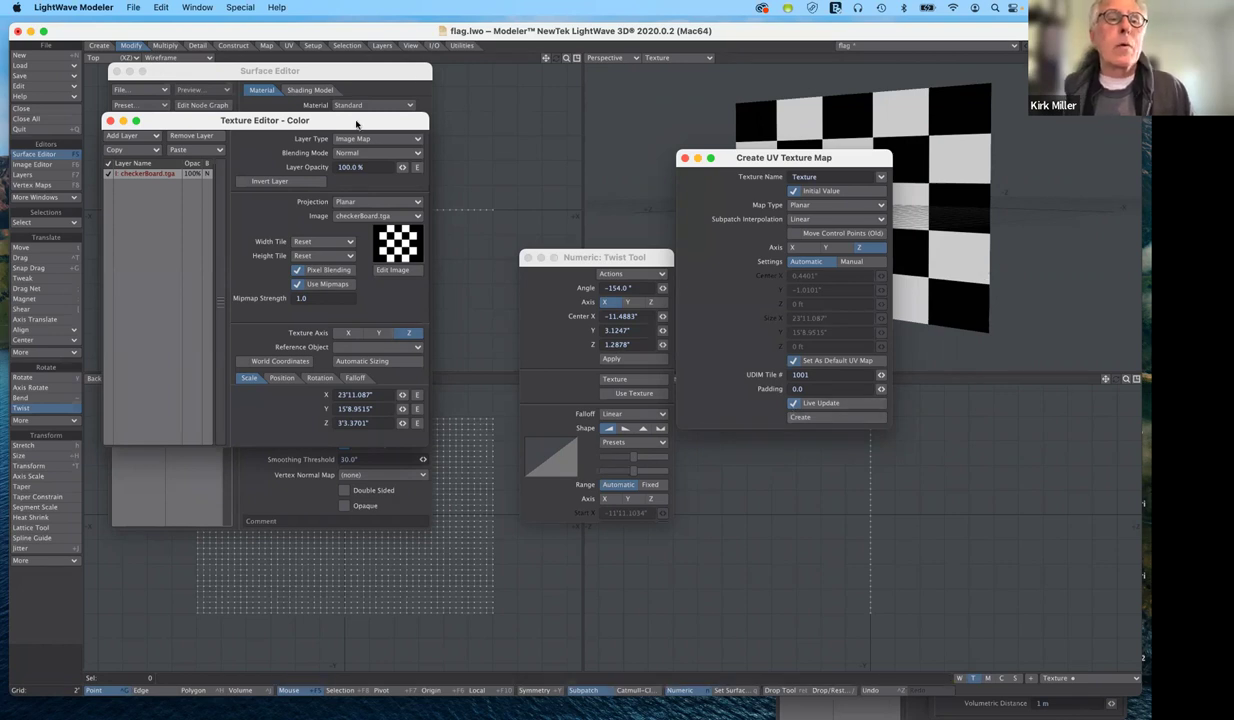
Move the editor windows aside, switch the Top viewport to UV Texture, and show checkerBoard.tga as its backdrop image
{"action": "left_click_drag", "start_coordinate": [355, 121], "coordinate": [944, 275]}
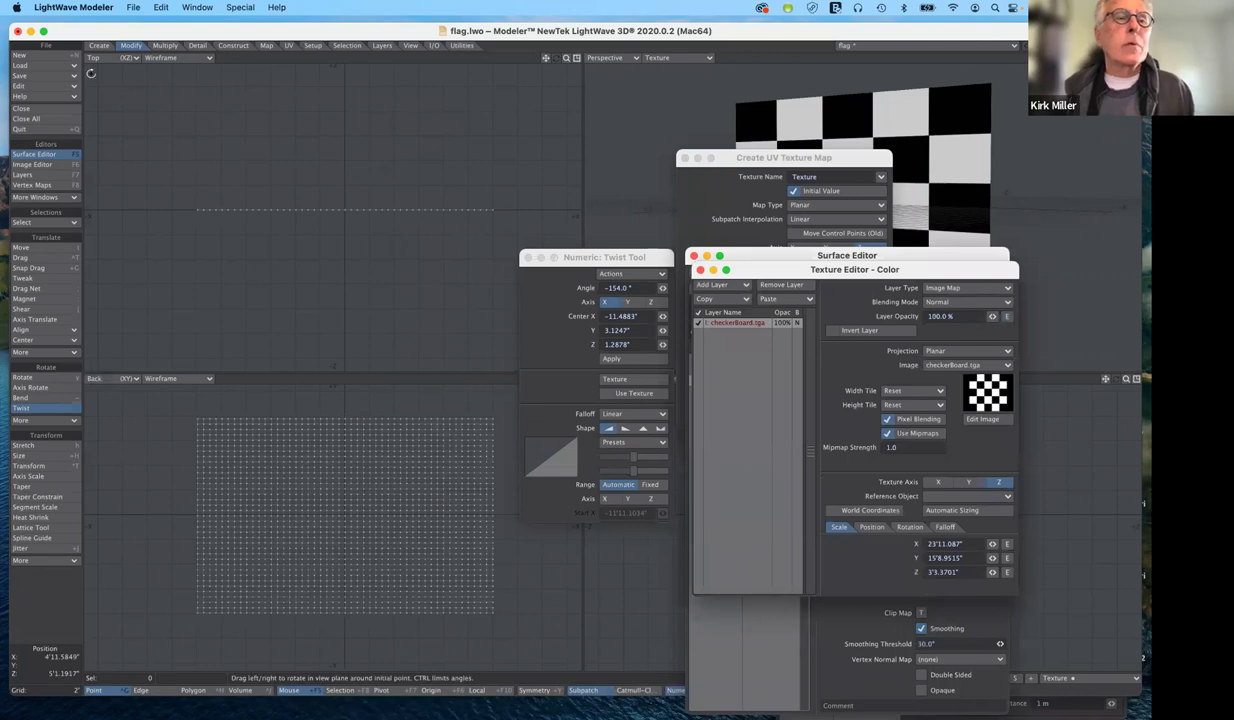
{"action": "left_click", "coordinate": [107, 60]}
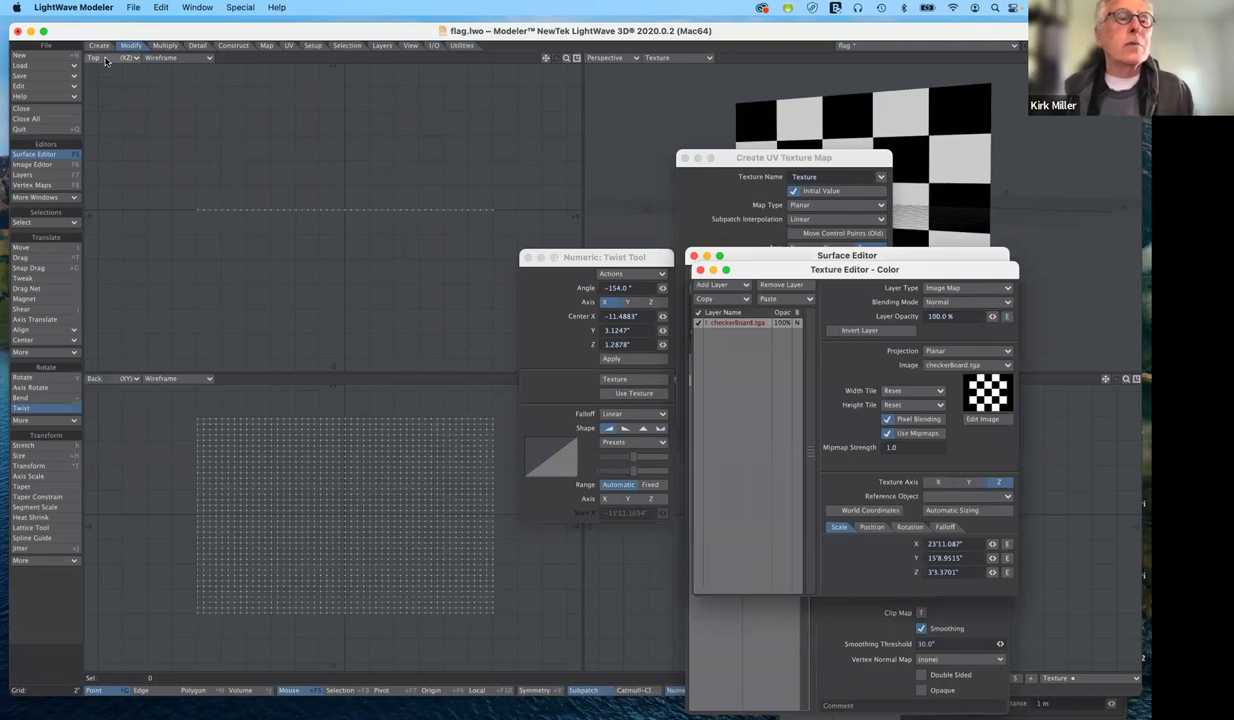
{"action": "left_click", "coordinate": [104, 126]}
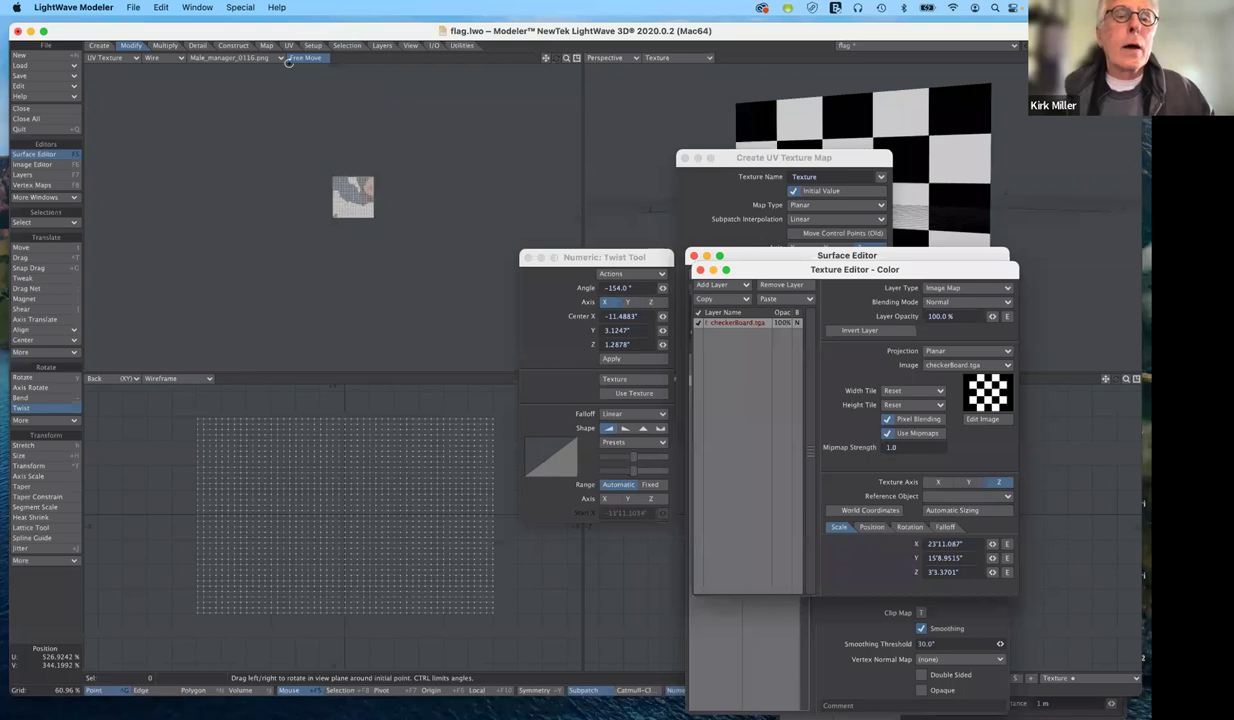
{"action": "key", "text": "a"}
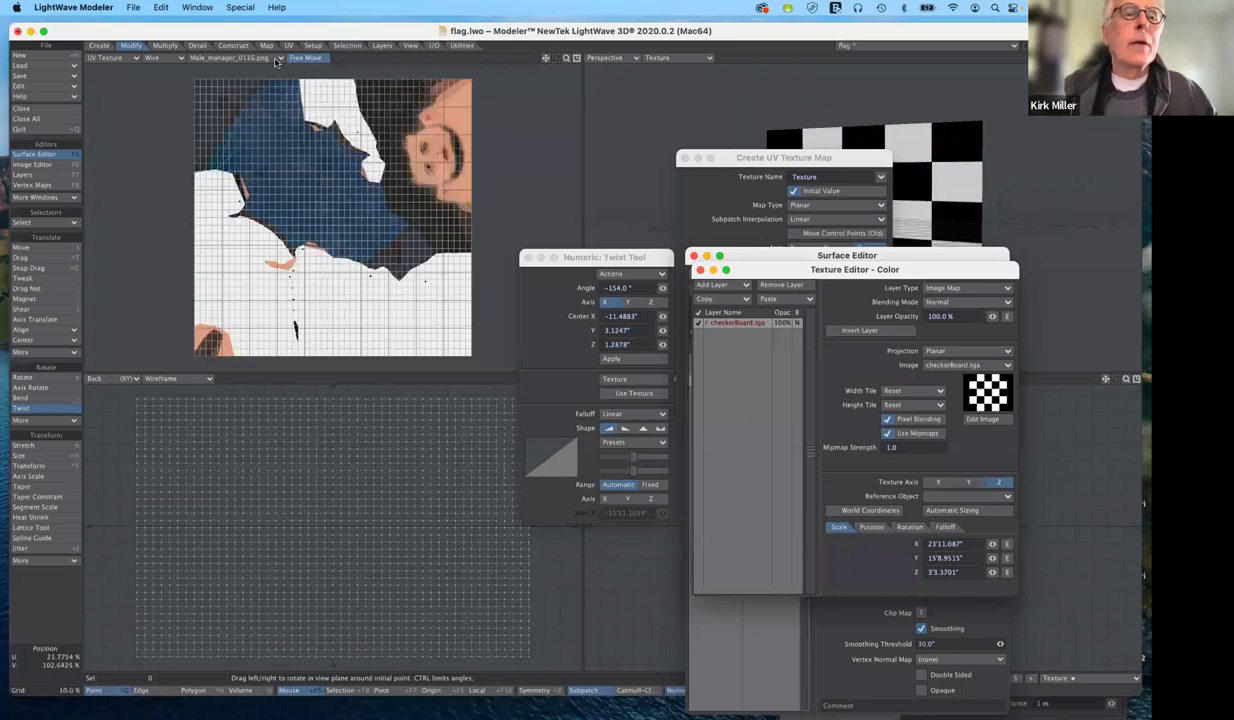
{"action": "left_click", "coordinate": [277, 59]}
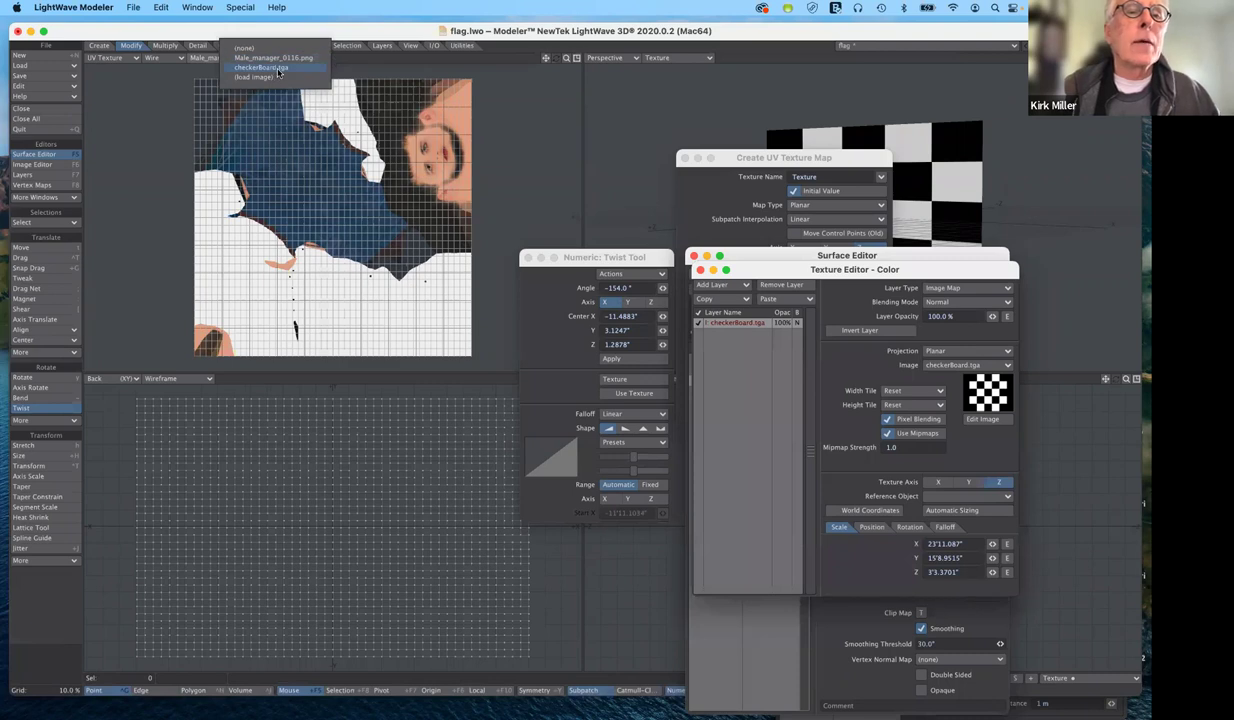
{"action": "left_click", "coordinate": [278, 72]}
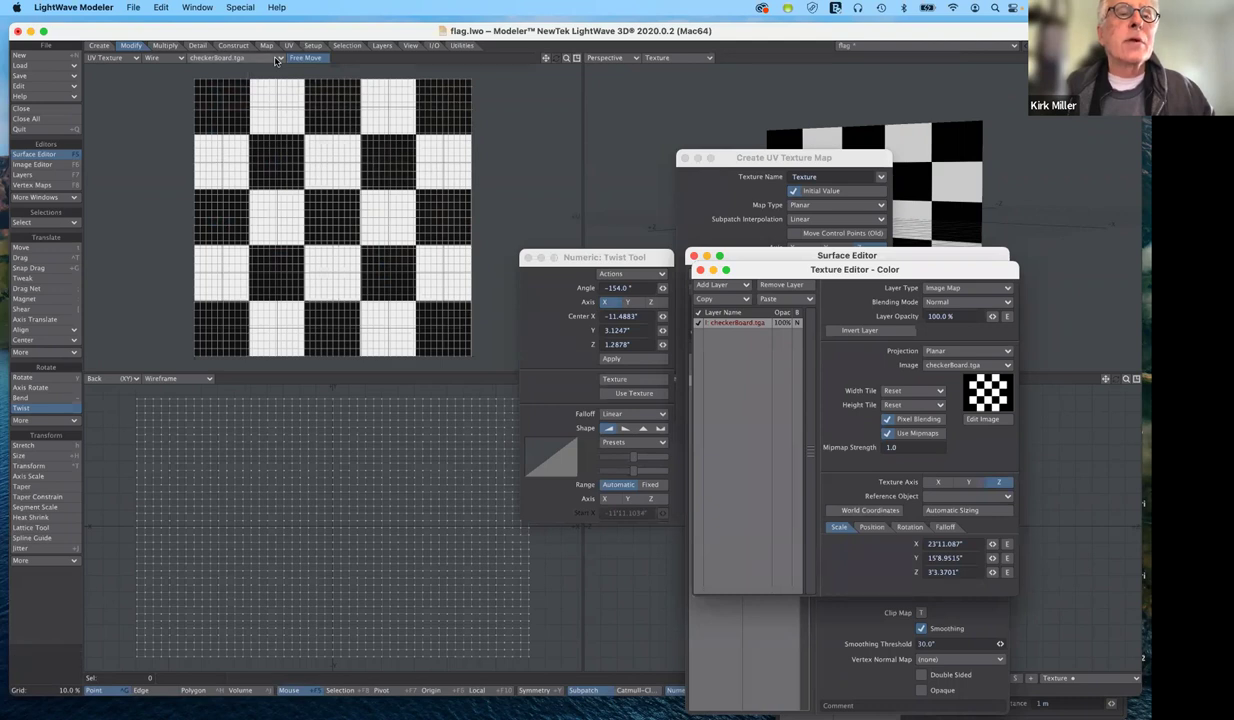
Load checkerBoard.tga from the images folder as the UV Texture view's backdrop image
{"action": "left_click", "coordinate": [276, 59]}
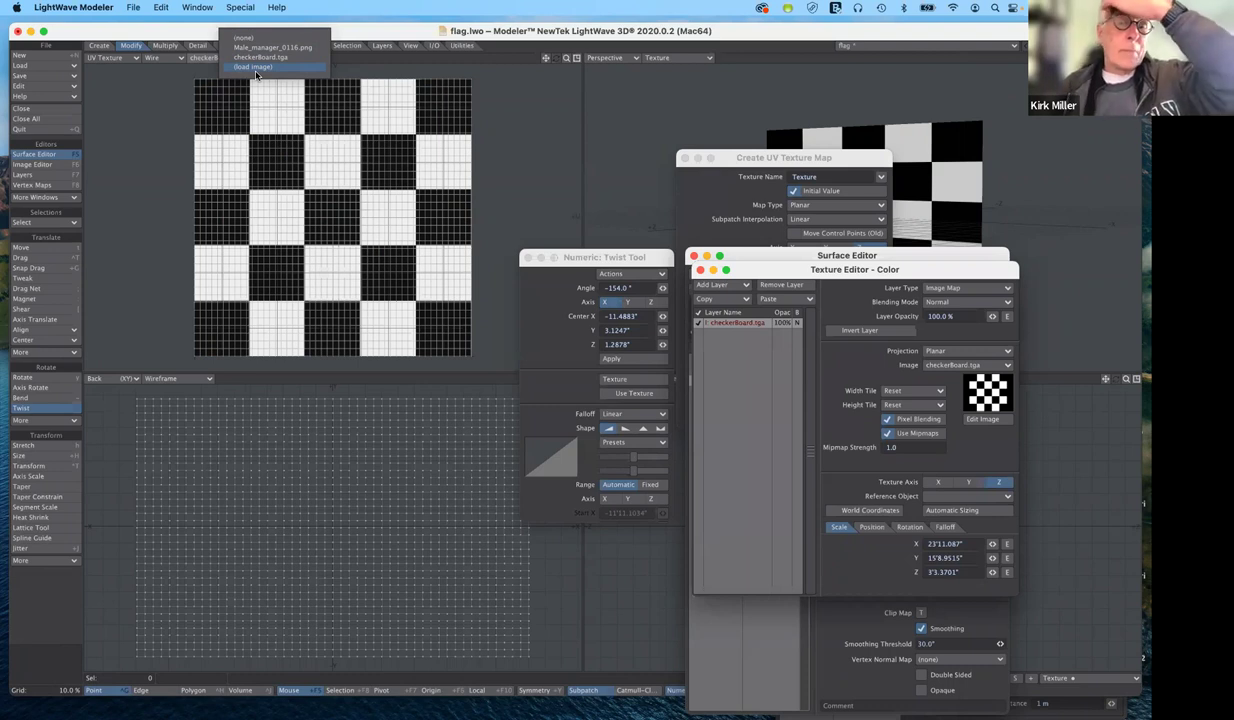
{"action": "left_click", "coordinate": [256, 72]}
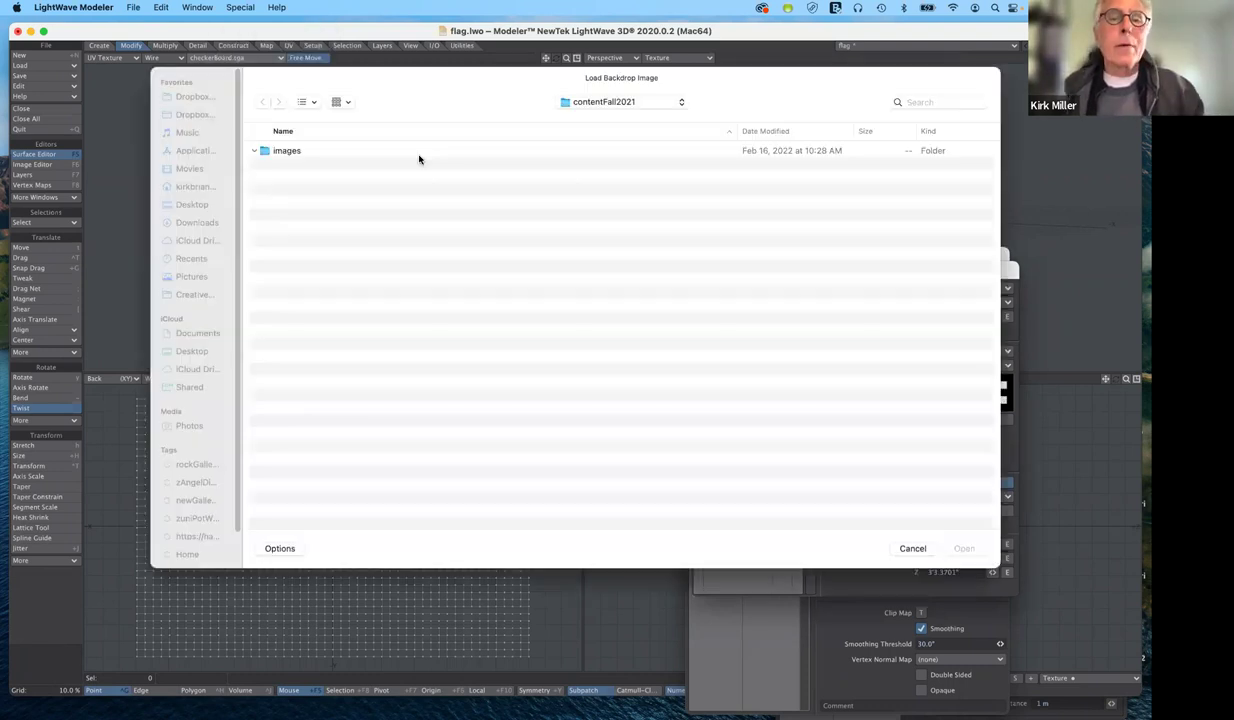
{"action": "double_click", "coordinate": [290, 150]}
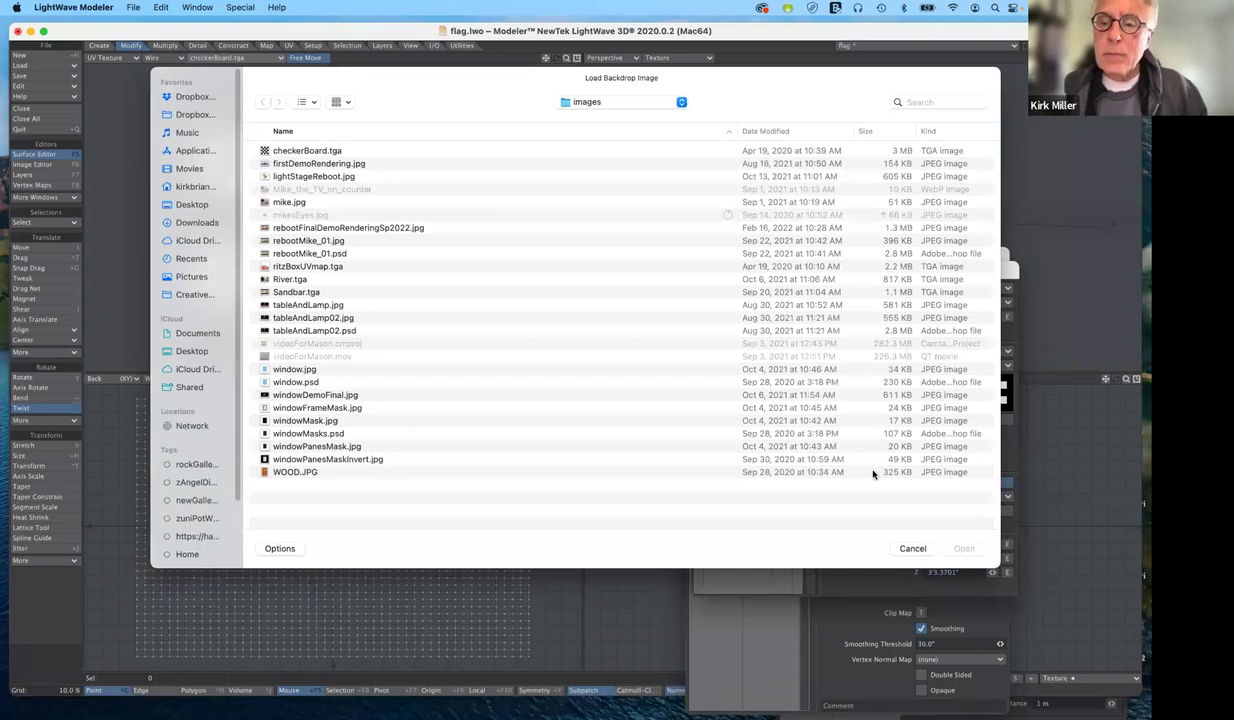
{"action": "key", "text": "Down"}
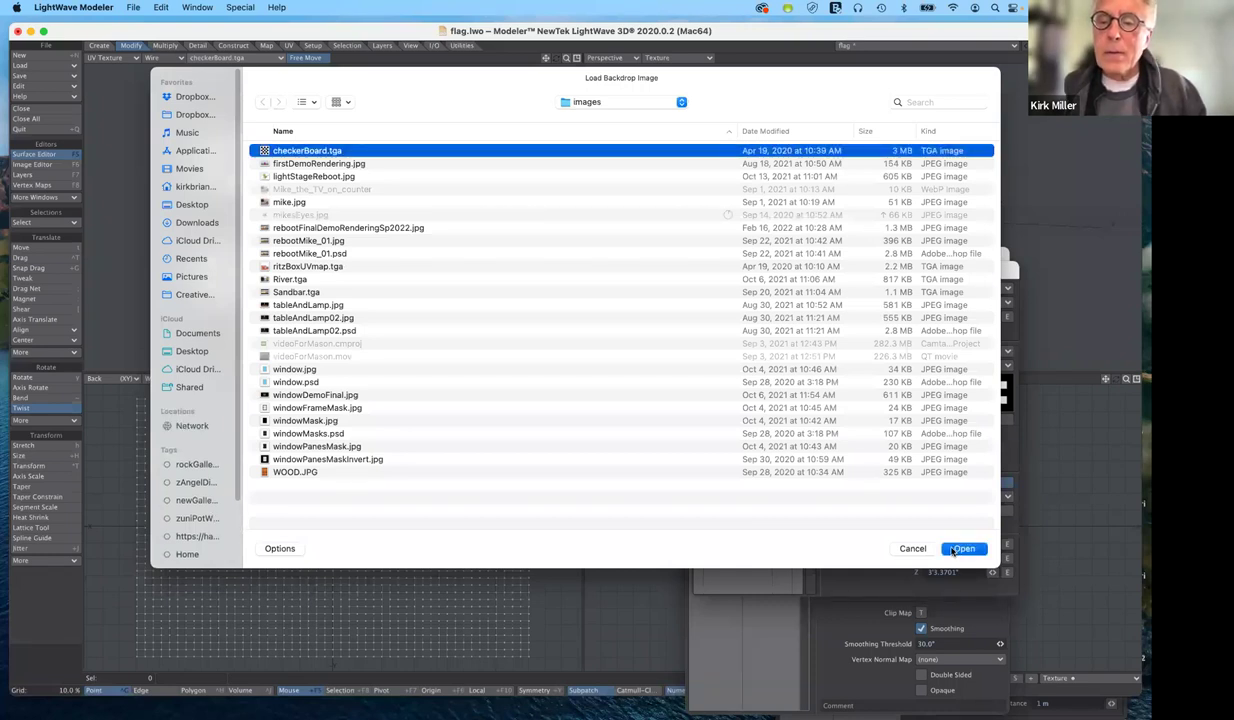
{"action": "left_click", "coordinate": [956, 549]}
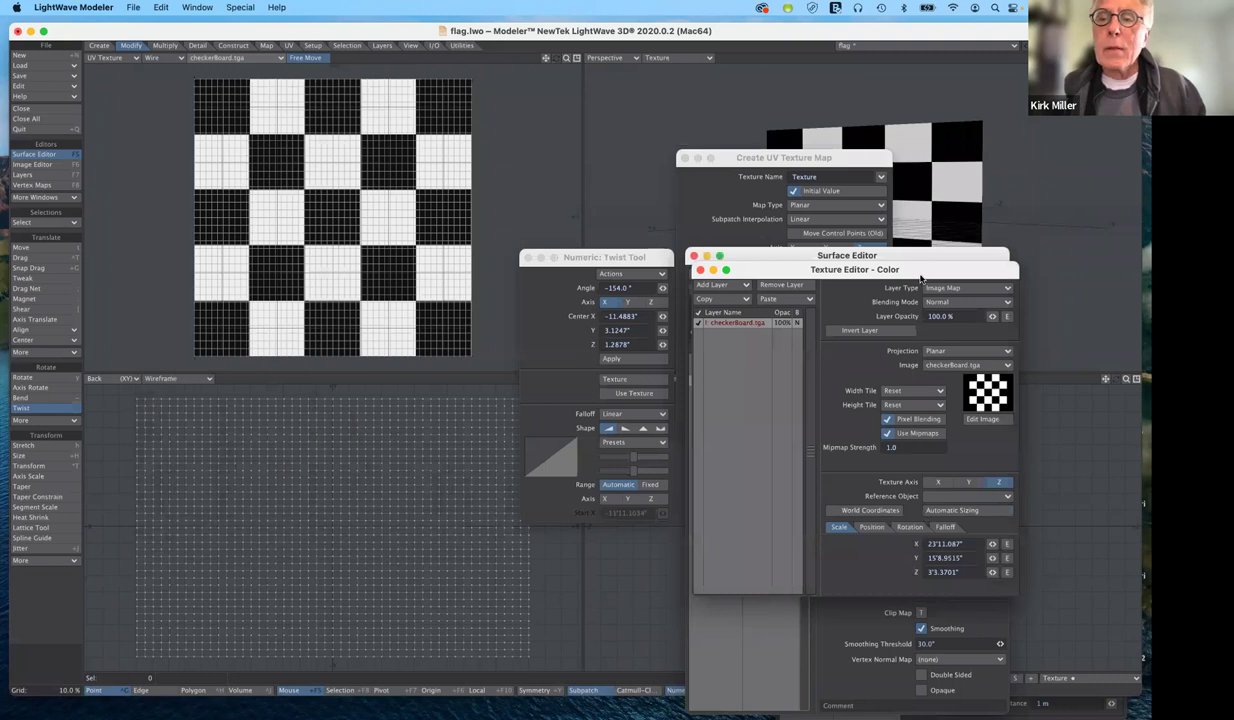
Rearrange the Texture Editor, Surface Editor and Create UV Texture Map windows to uncover the flag in the Perspective view
{"action": "left_click_drag", "start_coordinate": [738, 268], "coordinate": [266, 182]}
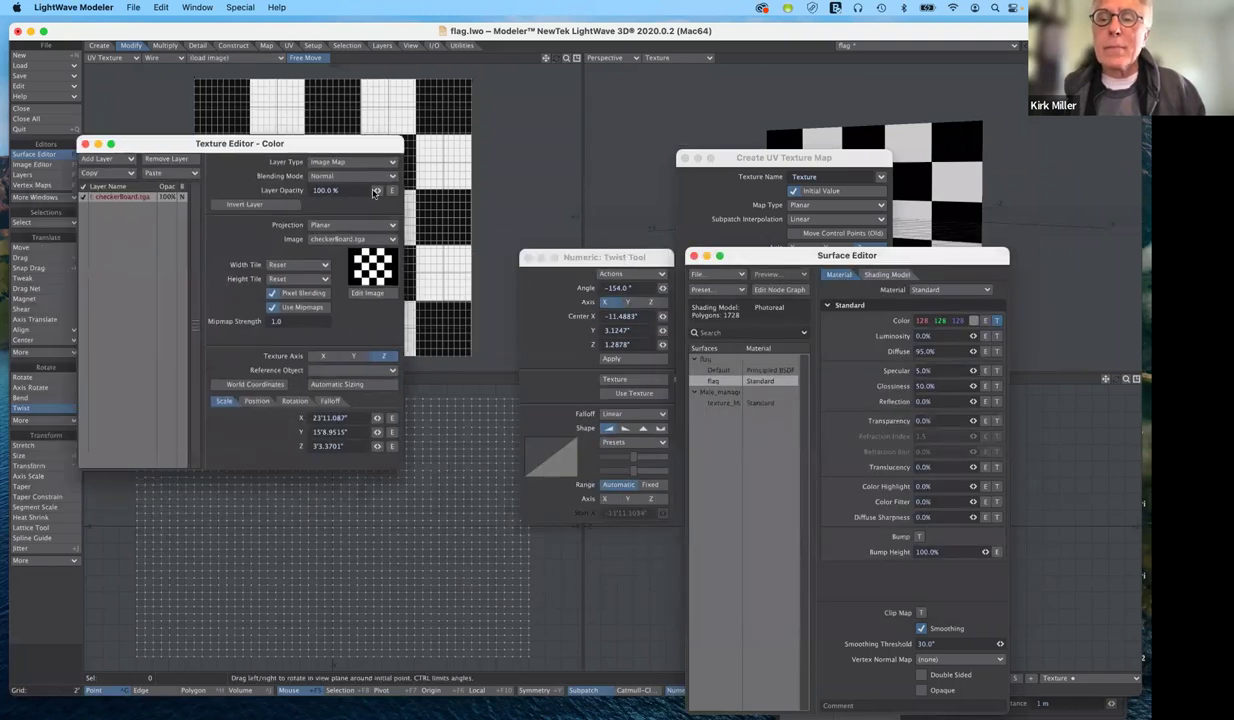
{"action": "left_click_drag", "start_coordinate": [878, 257], "coordinate": [304, 155]}
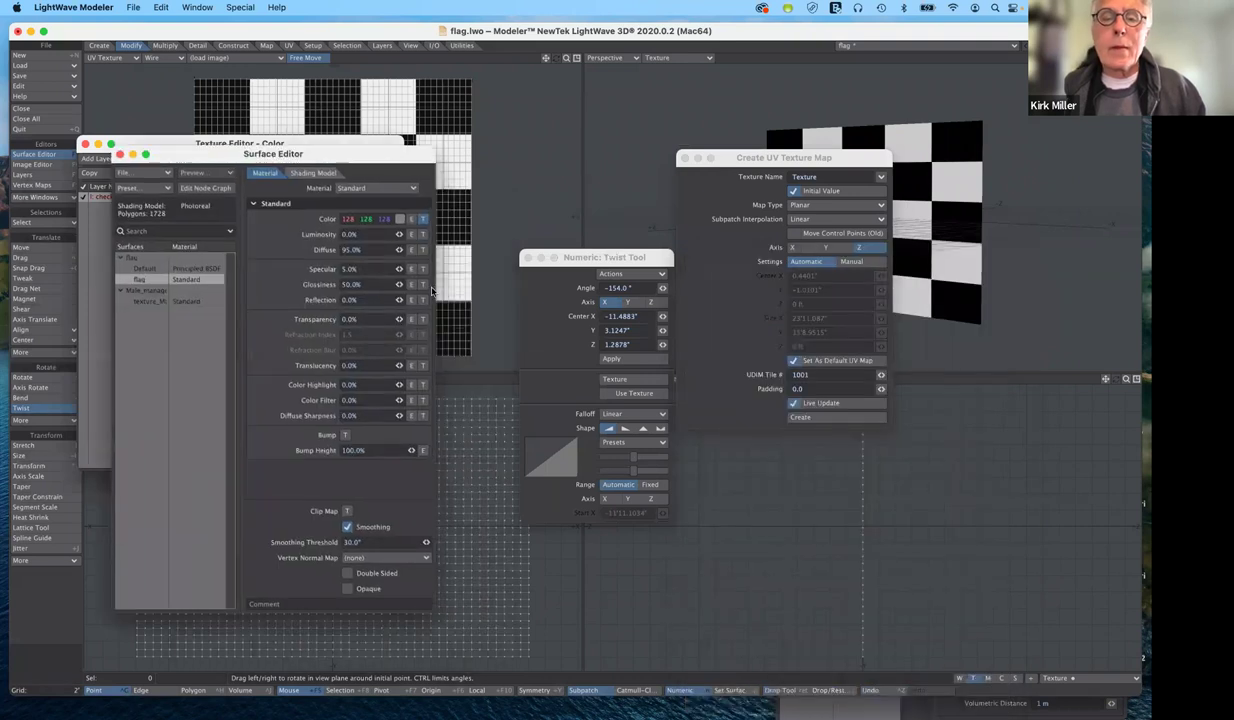
{"action": "left_click_drag", "start_coordinate": [764, 160], "coordinate": [478, 253]}
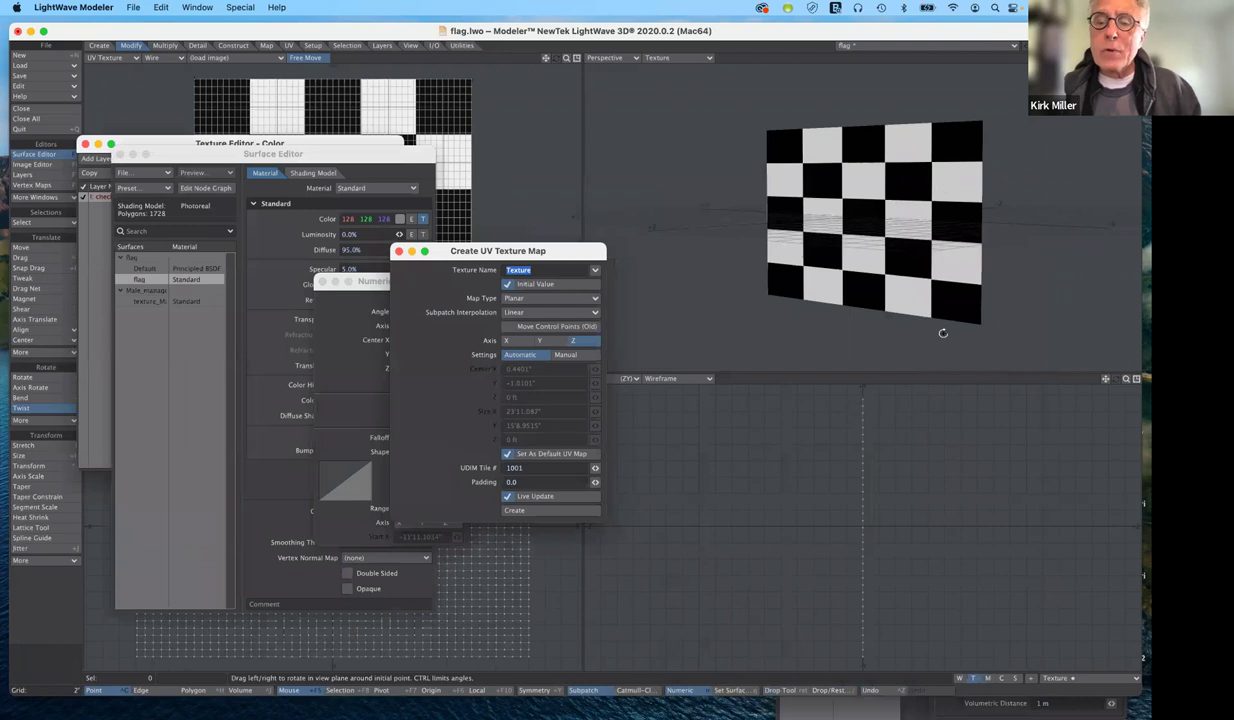
Check the selected UV map in the vertex map list and try twisting the flag mesh about -118° around the X axis
{"action": "left_click", "coordinate": [1099, 679]}
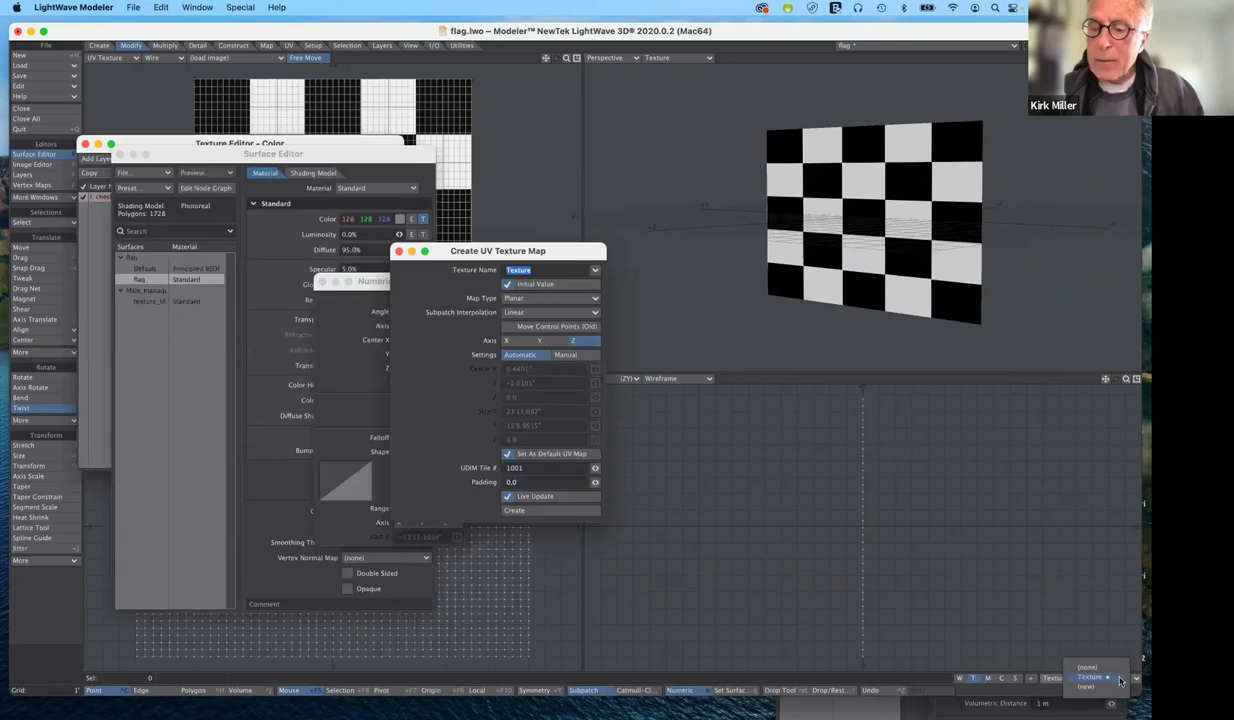
{"action": "left_click", "coordinate": [1118, 679]}
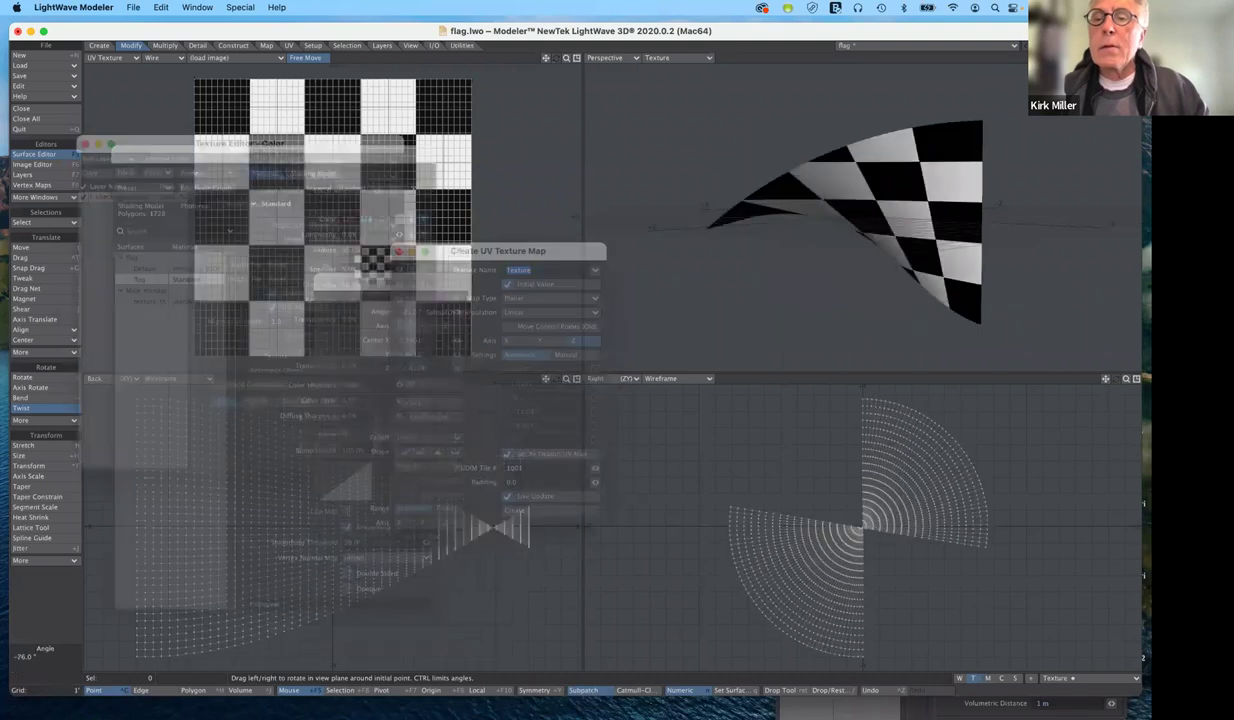
{"action": "left_click_drag", "start_coordinate": [927, 484], "coordinate": [961, 503]}
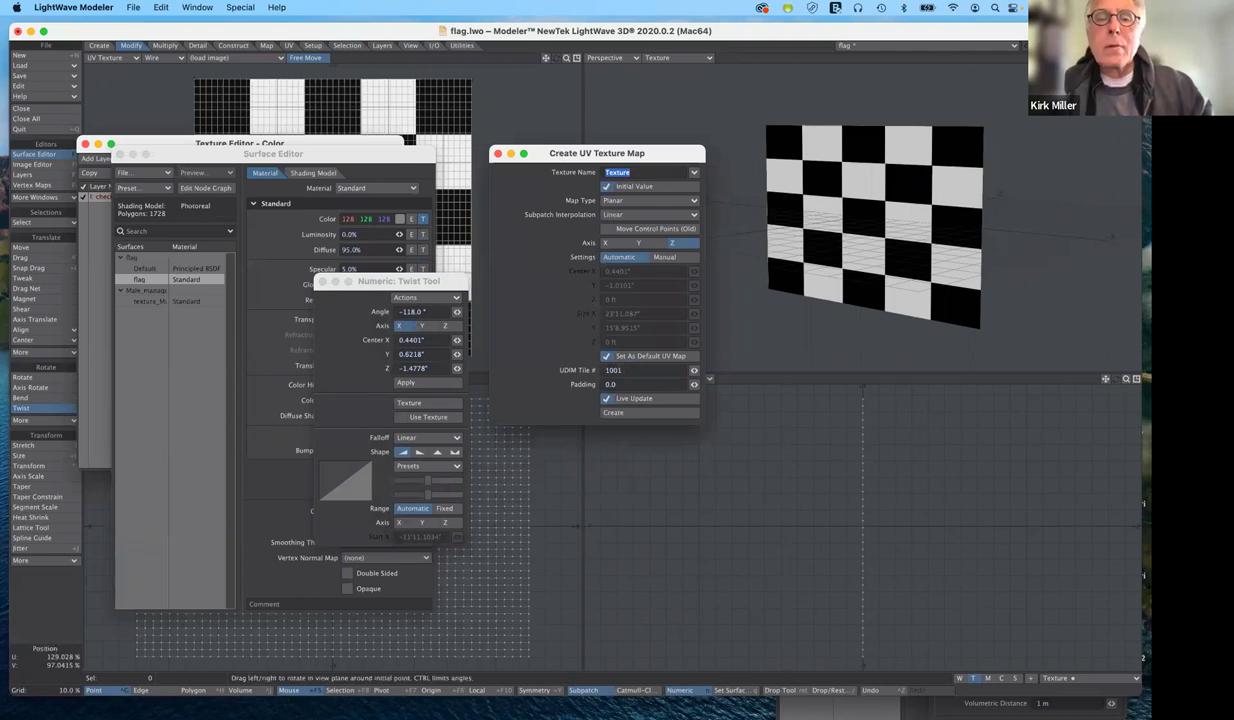
Create a planar UV texture map named checkeredFlag on the Z axis and close the creation window
{"action": "type", "text": "fla"}
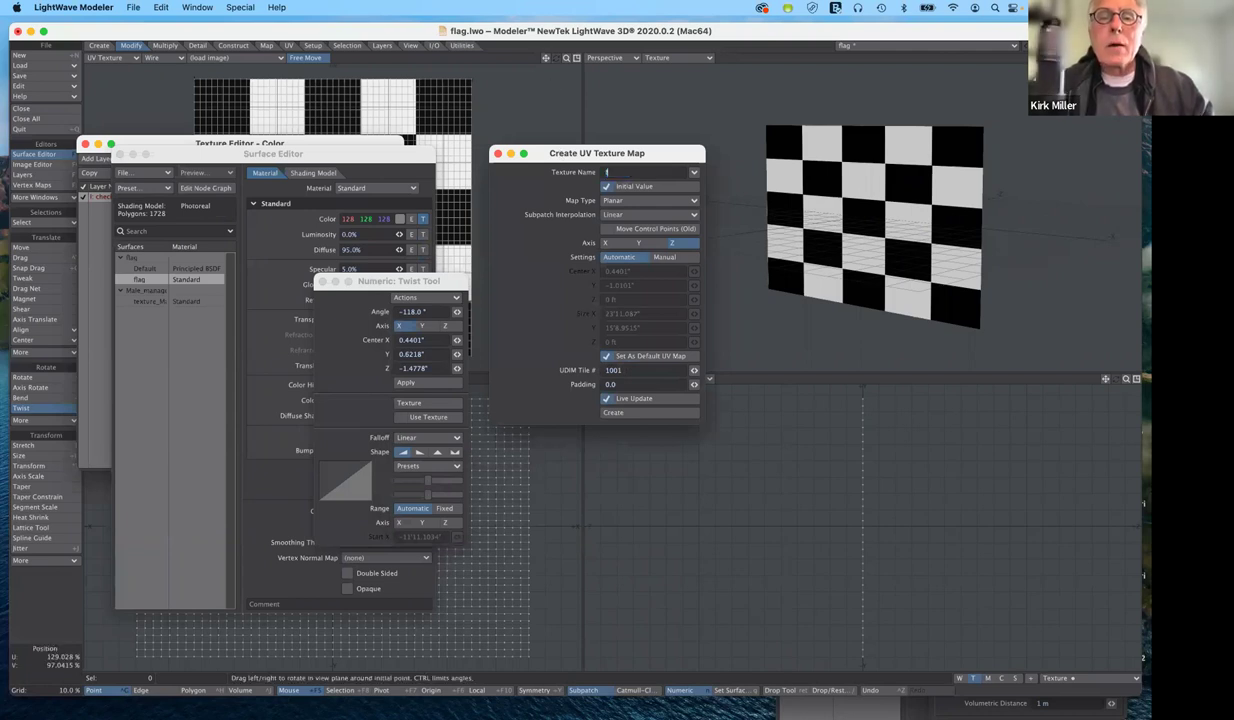
{"action": "key", "text": "BackSpace"}
{"action": "key", "text": "BackSpace"}
{"action": "key", "text": "BackSpace"}
{"action": "type", "text": "checkeredfl"}
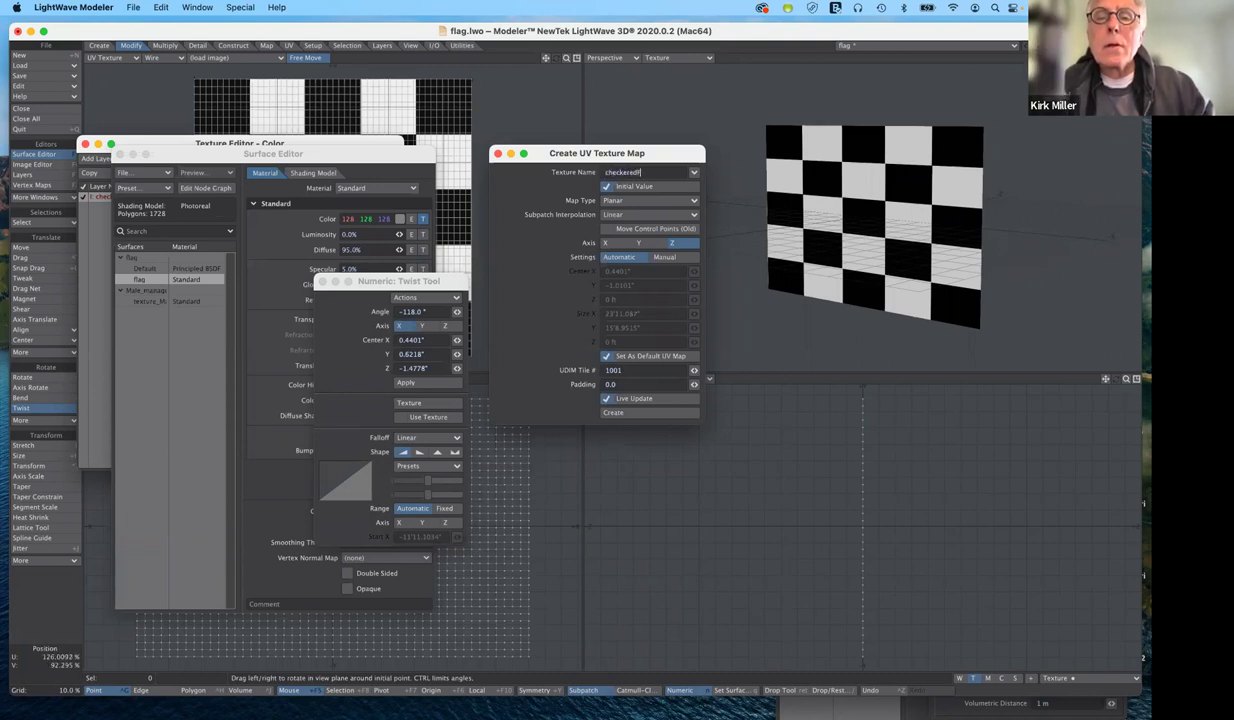
{"action": "type", "text": "ag"}
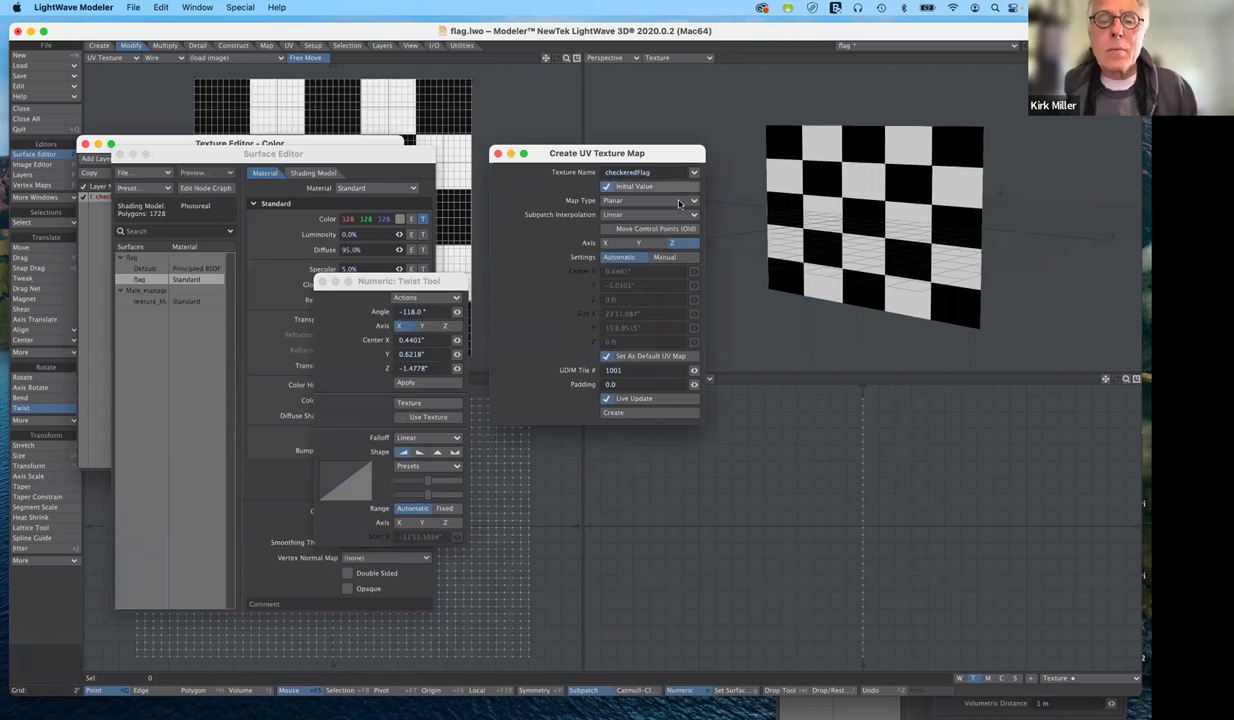
{"action": "left_click", "coordinate": [648, 413]}
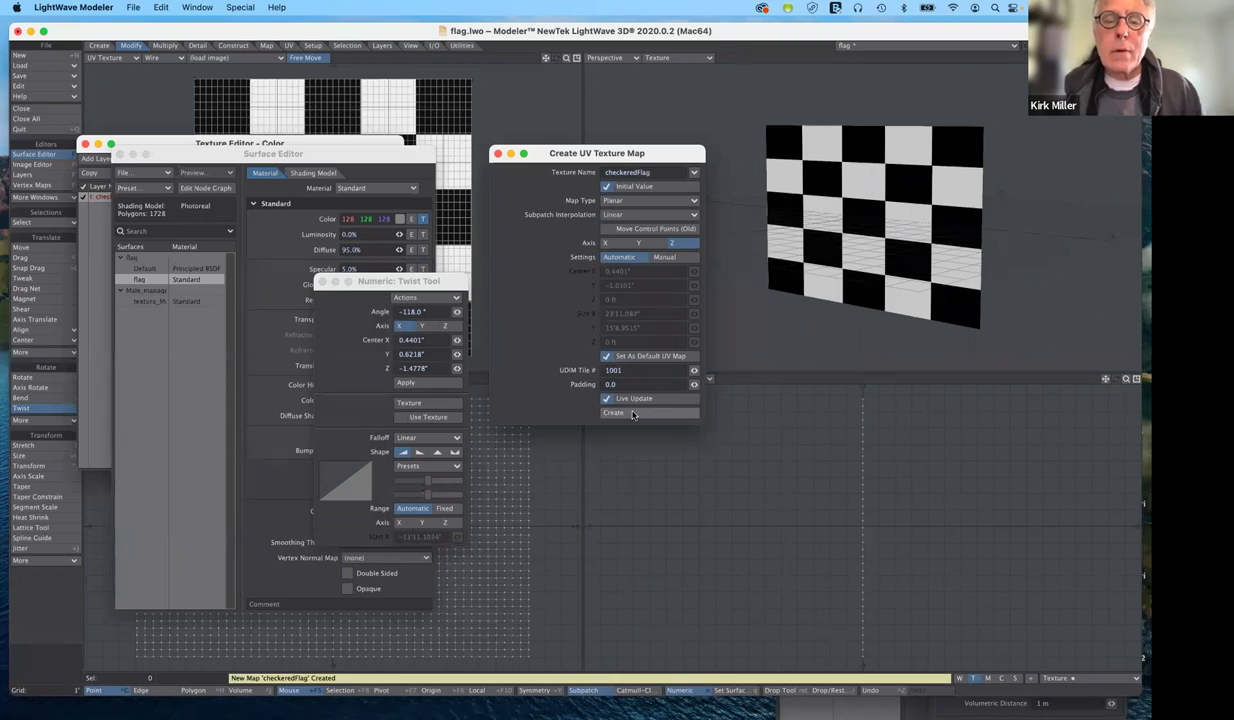
{"action": "left_click", "coordinate": [498, 156]}
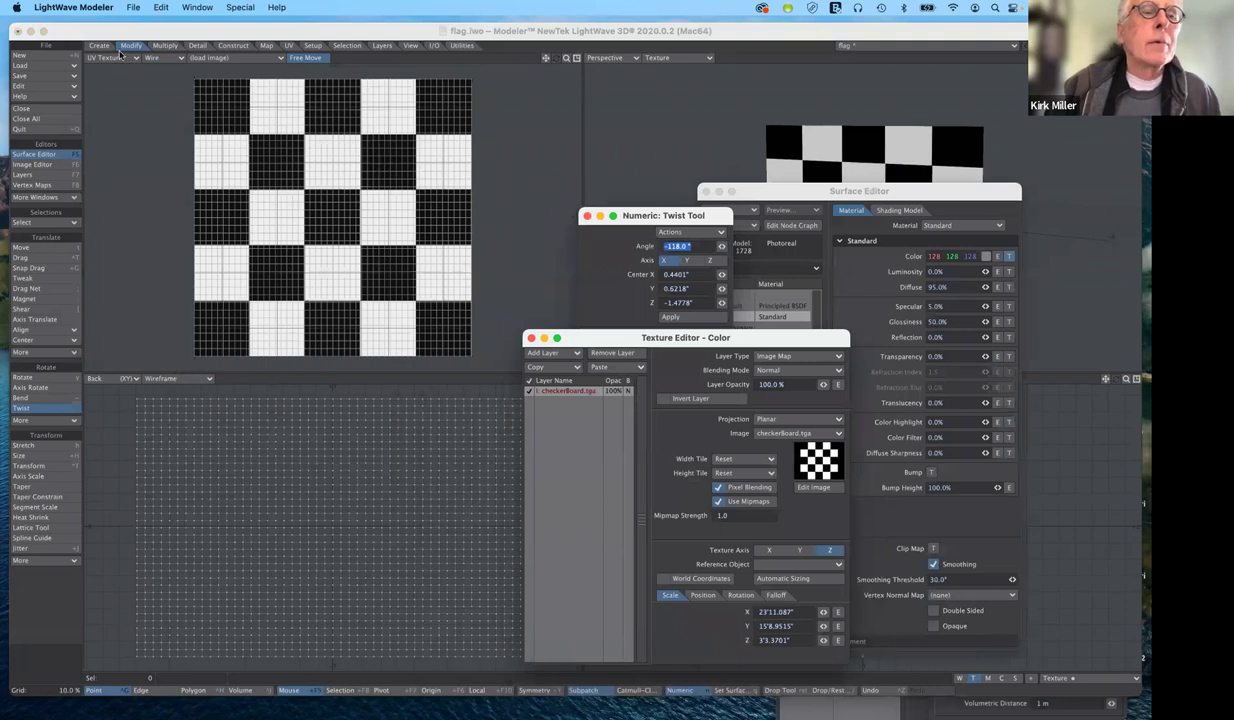
Set the UV Texture view's backdrop image to none
{"action": "left_click", "coordinate": [261, 62]}
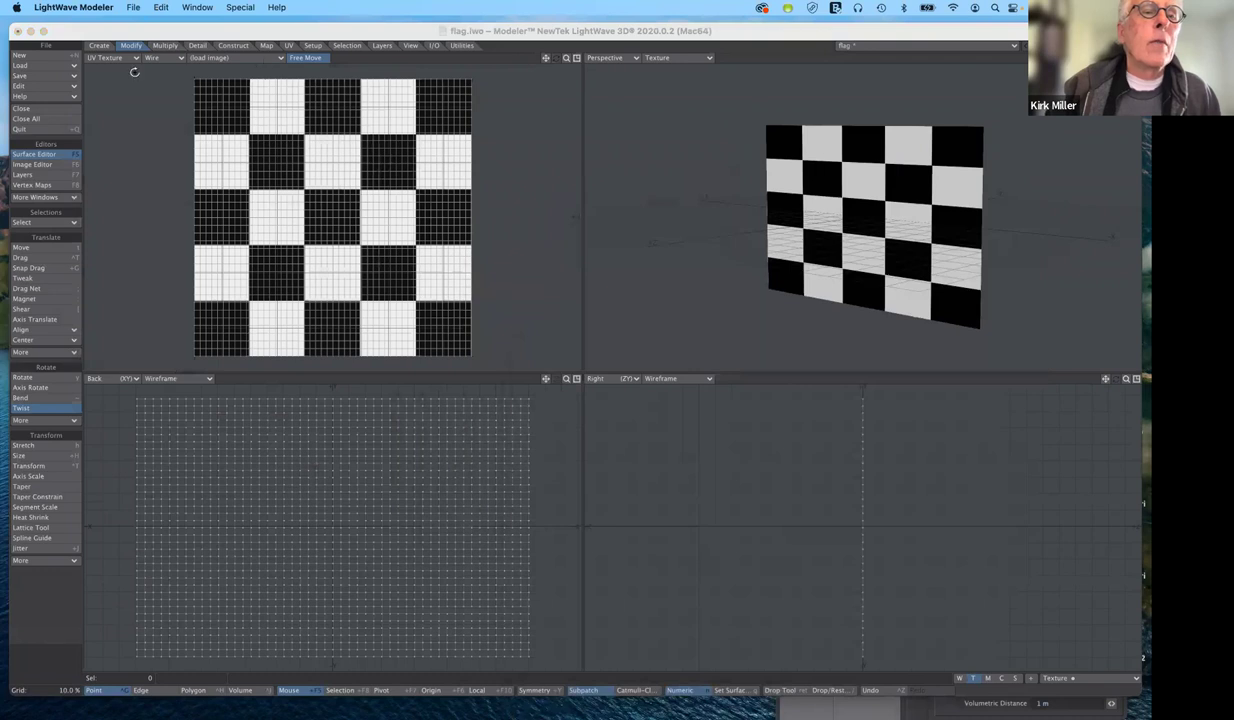
{"action": "left_click", "coordinate": [131, 69]}
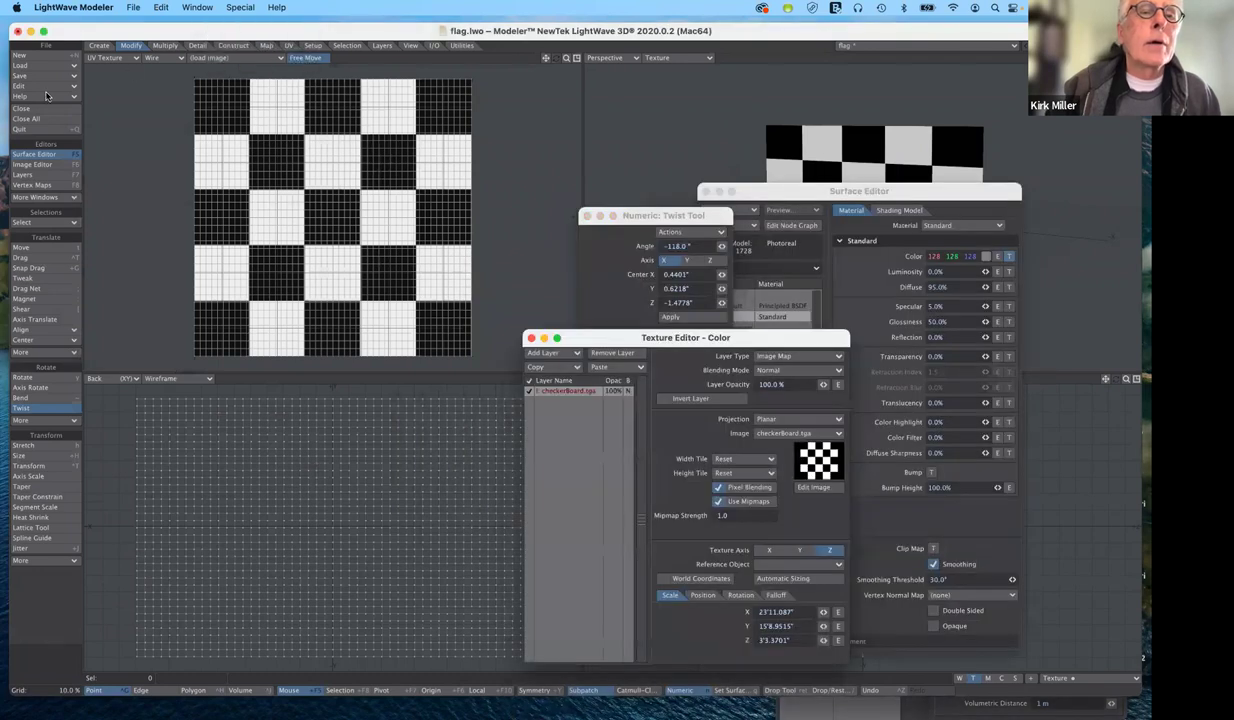
{"action": "left_click", "coordinate": [119, 59]}
{"action": "left_click", "coordinate": [120, 59]}
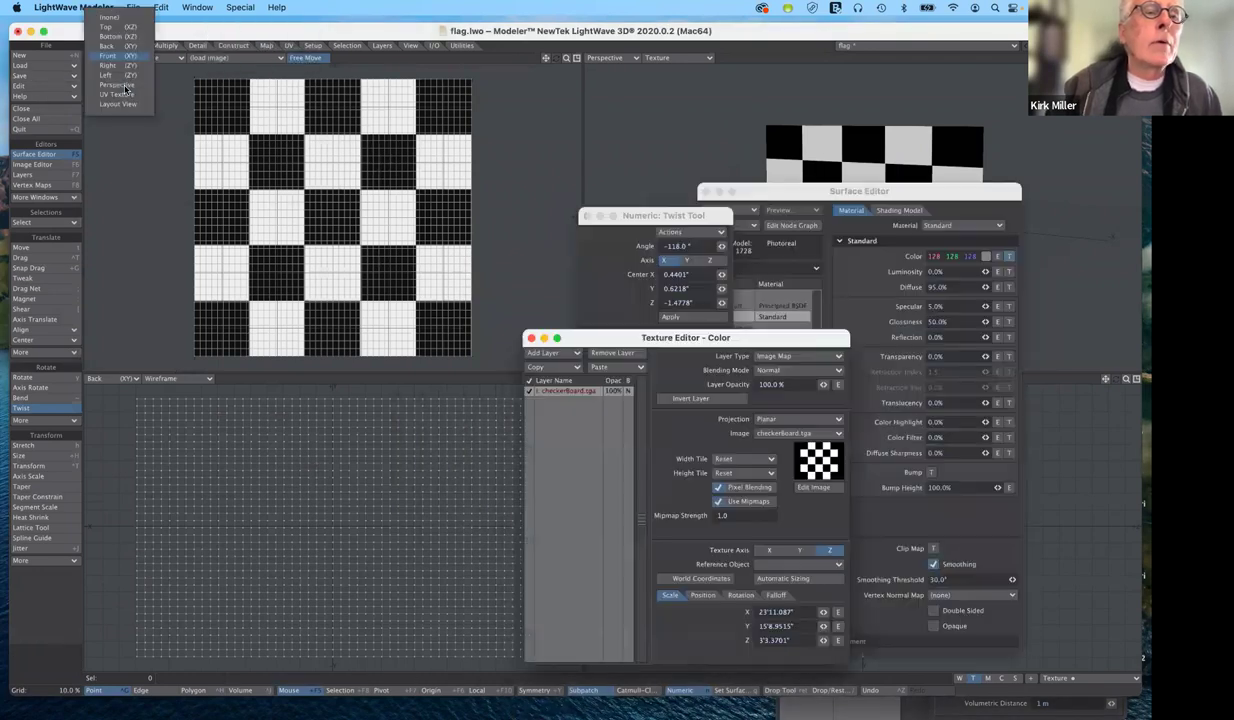
{"action": "left_click", "coordinate": [229, 65]}
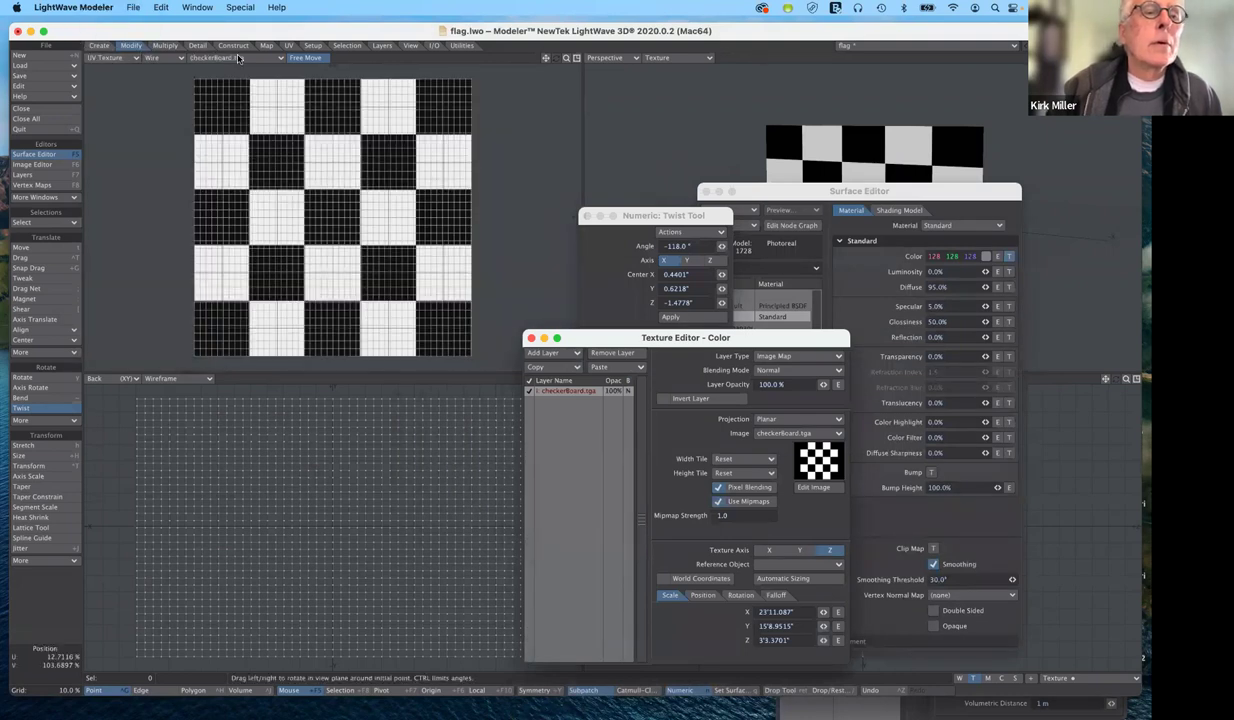
{"action": "left_click", "coordinate": [212, 58]}
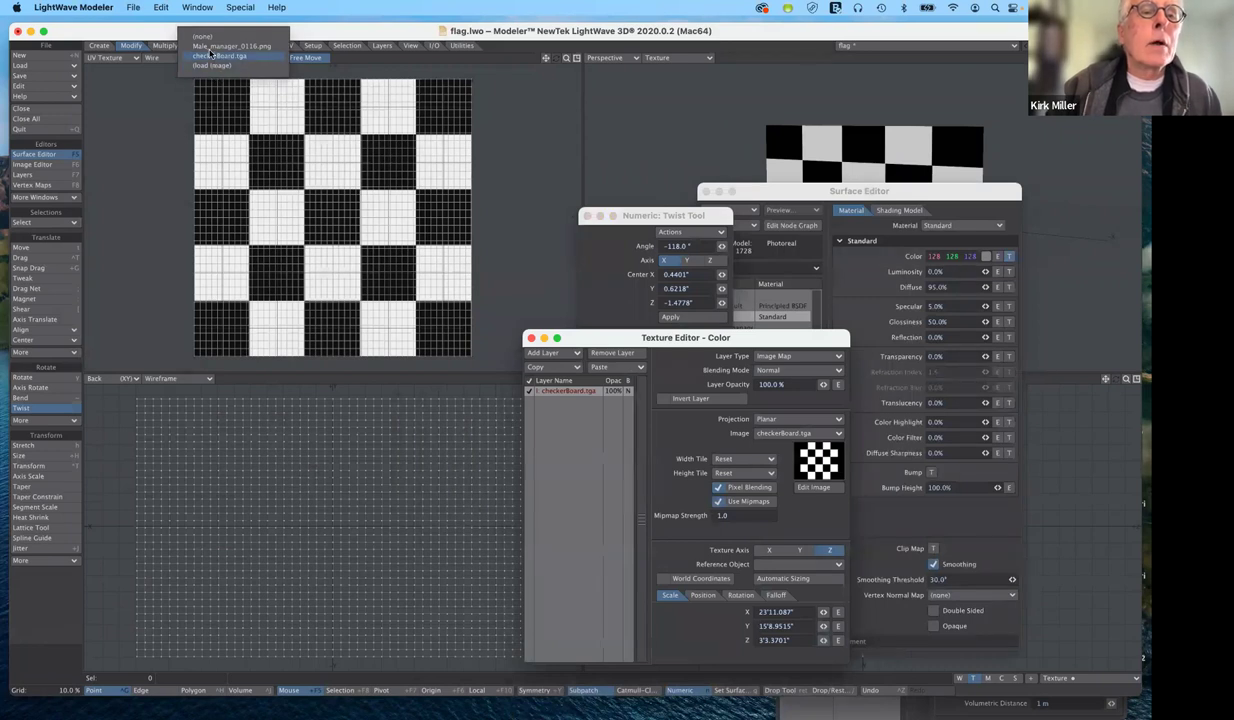
{"action": "left_click", "coordinate": [205, 36]}
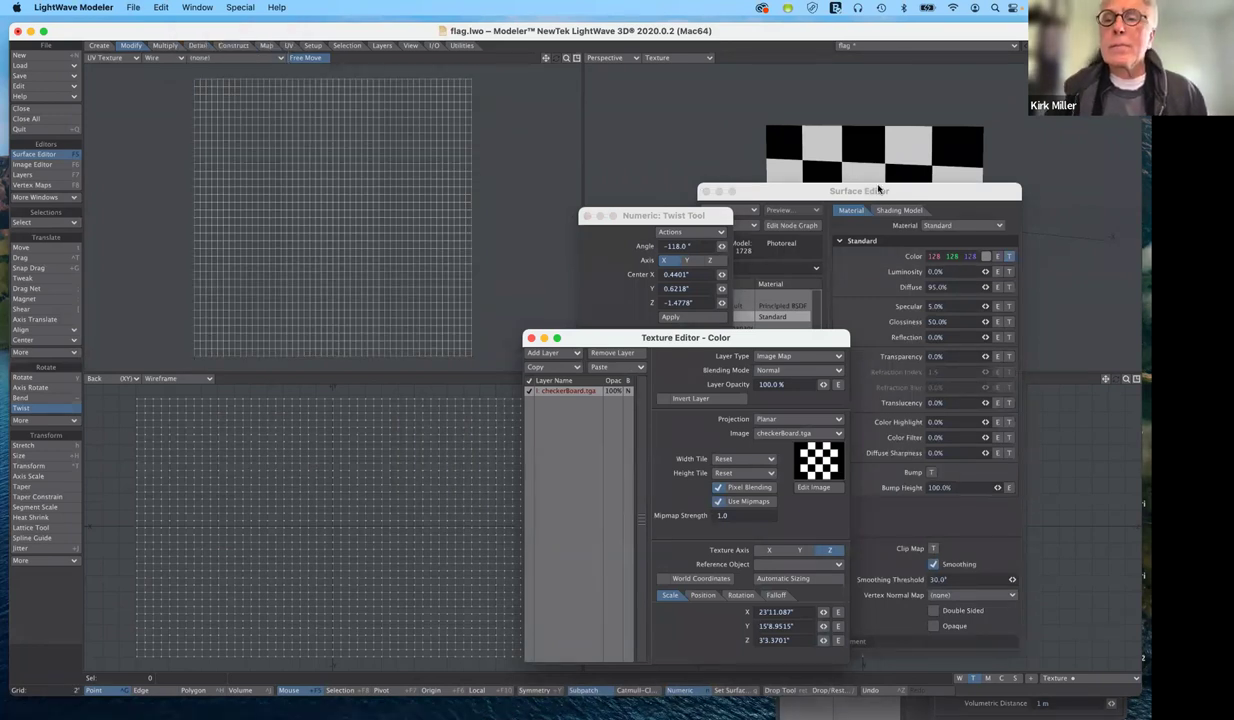
Set the checkerBoard.tga colour layer's projection to UV with the checkeredFlag map, and move the editor windows clear of the views
{"action": "left_click_drag", "start_coordinate": [997, 191], "coordinate": [477, 281]}
{"action": "left_click_drag", "start_coordinate": [658, 340], "coordinate": [600, 104]}
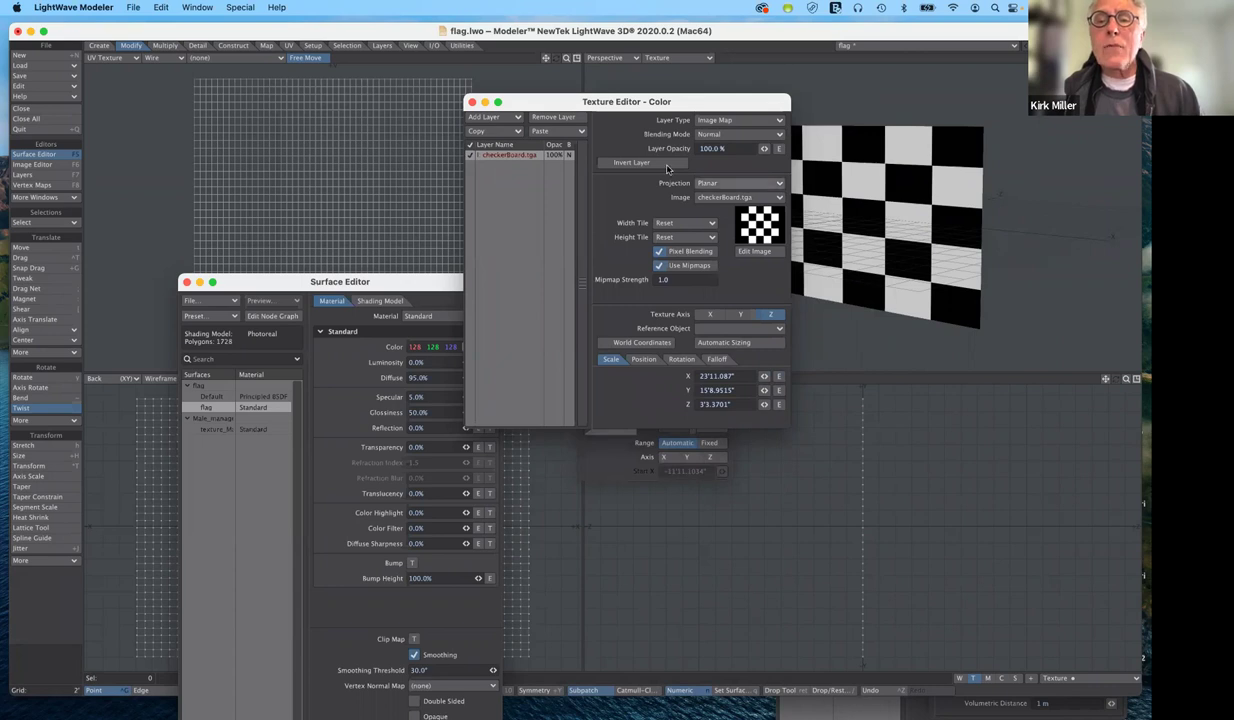
{"action": "left_click", "coordinate": [742, 185]}
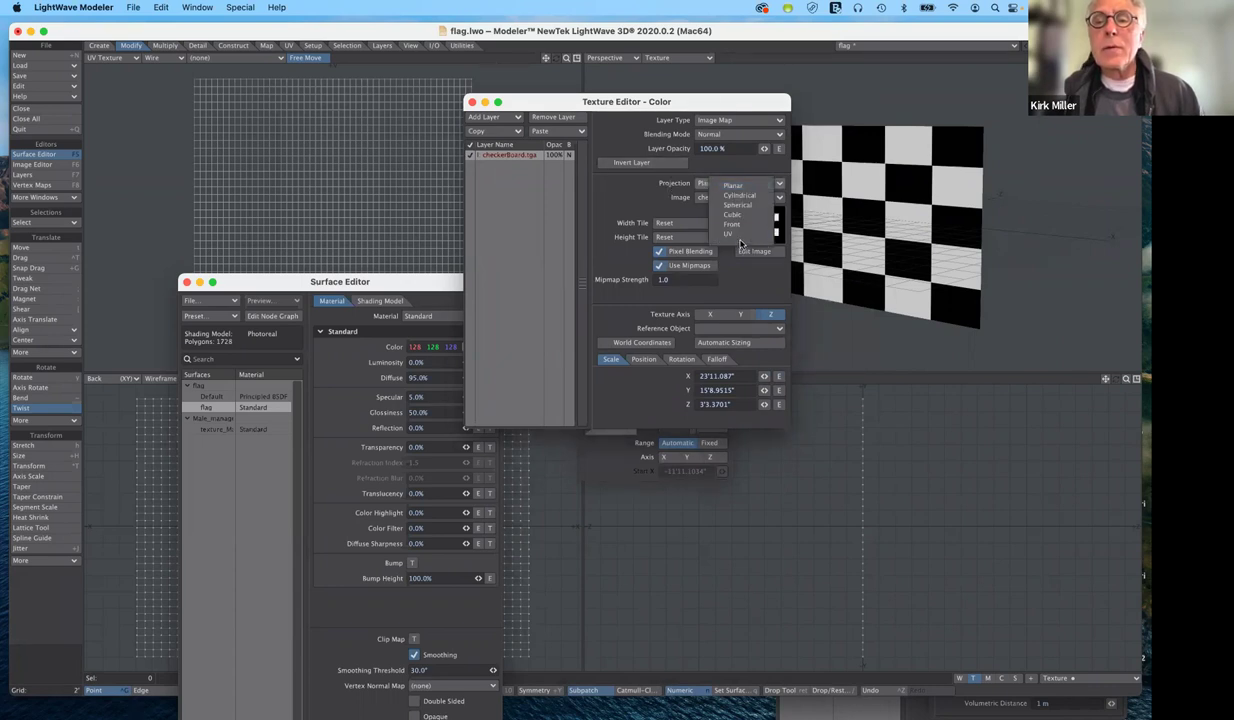
{"action": "left_click", "coordinate": [735, 238]}
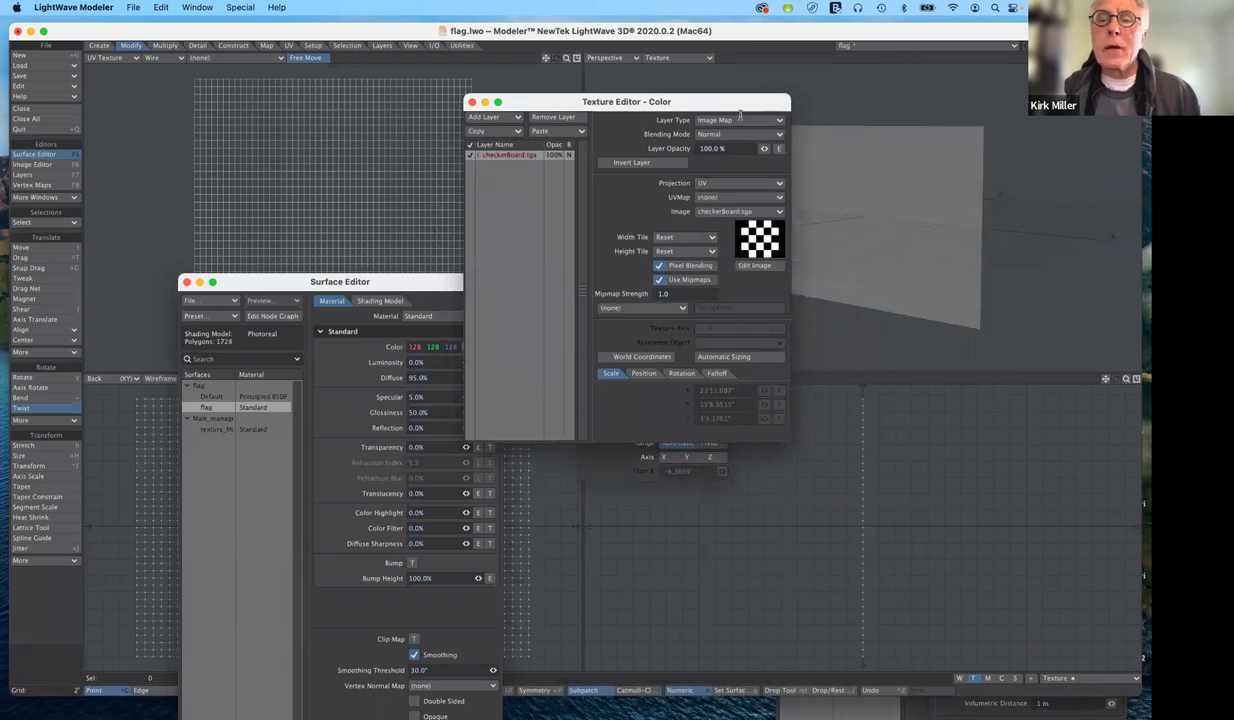
{"action": "left_click_drag", "start_coordinate": [688, 102], "coordinate": [548, 85]}
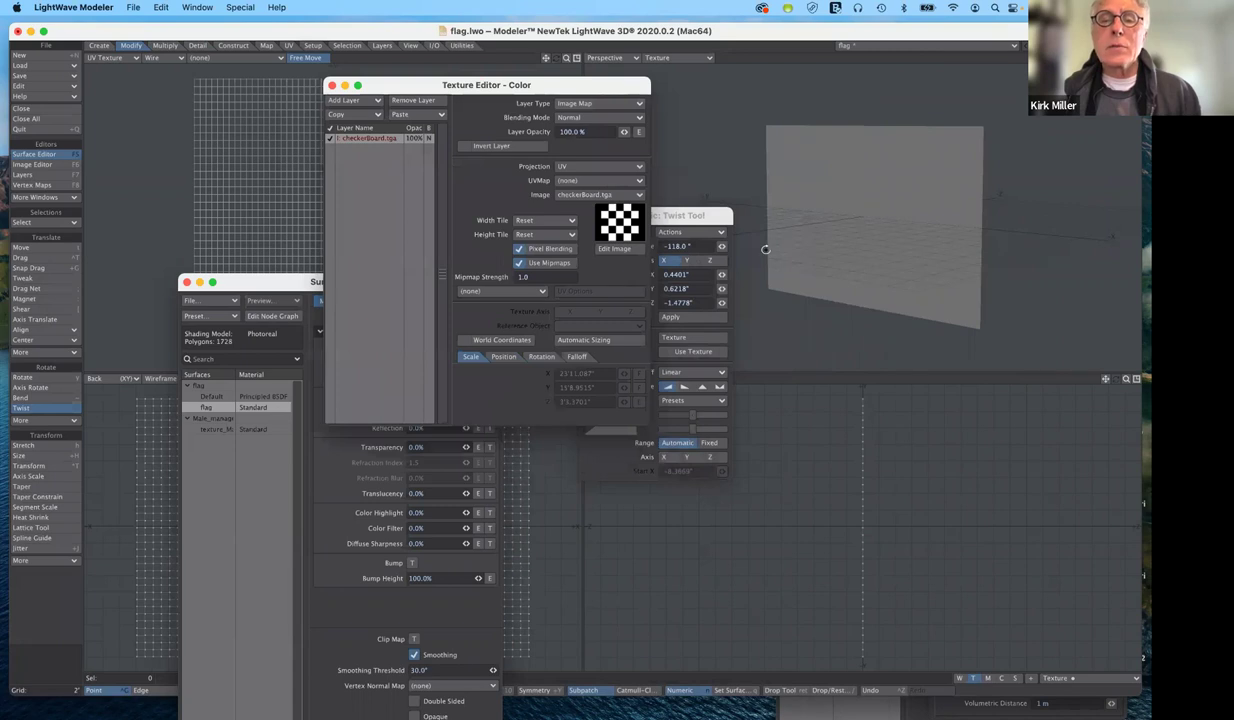
{"action": "left_click", "coordinate": [590, 181]}
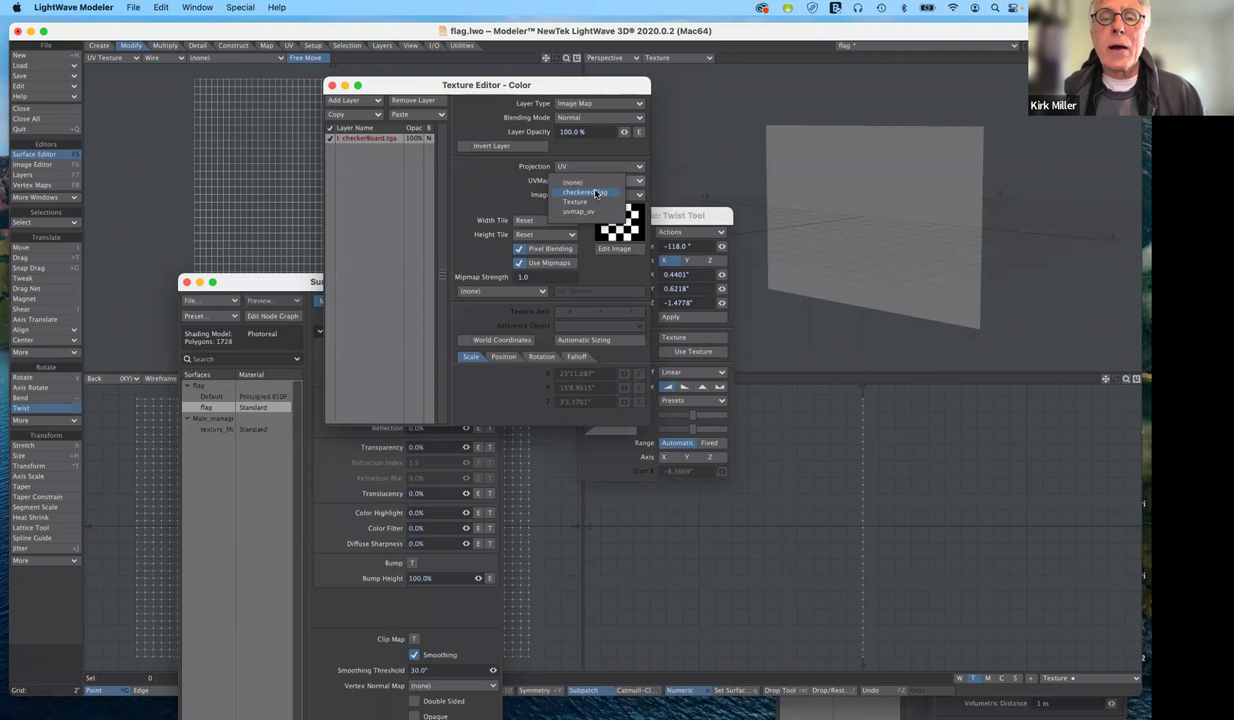
{"action": "left_click", "coordinate": [598, 253]}
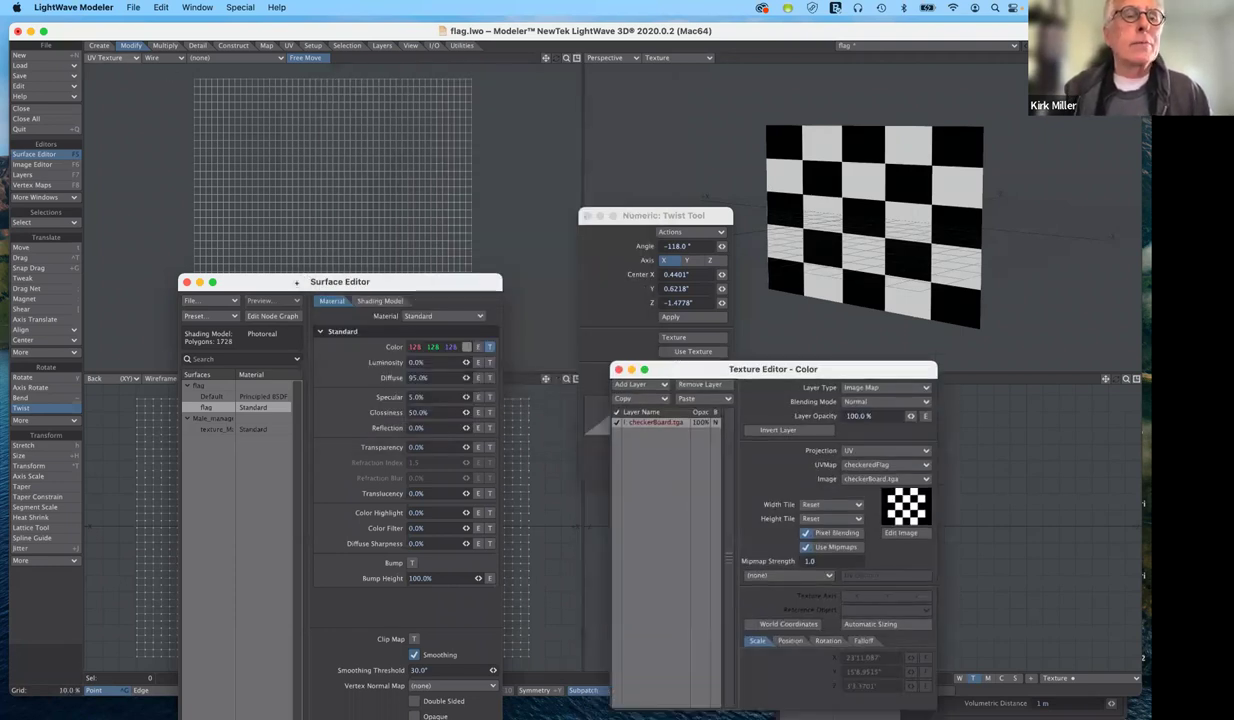
{"action": "left_click_drag", "start_coordinate": [297, 282], "coordinate": [361, 385]}
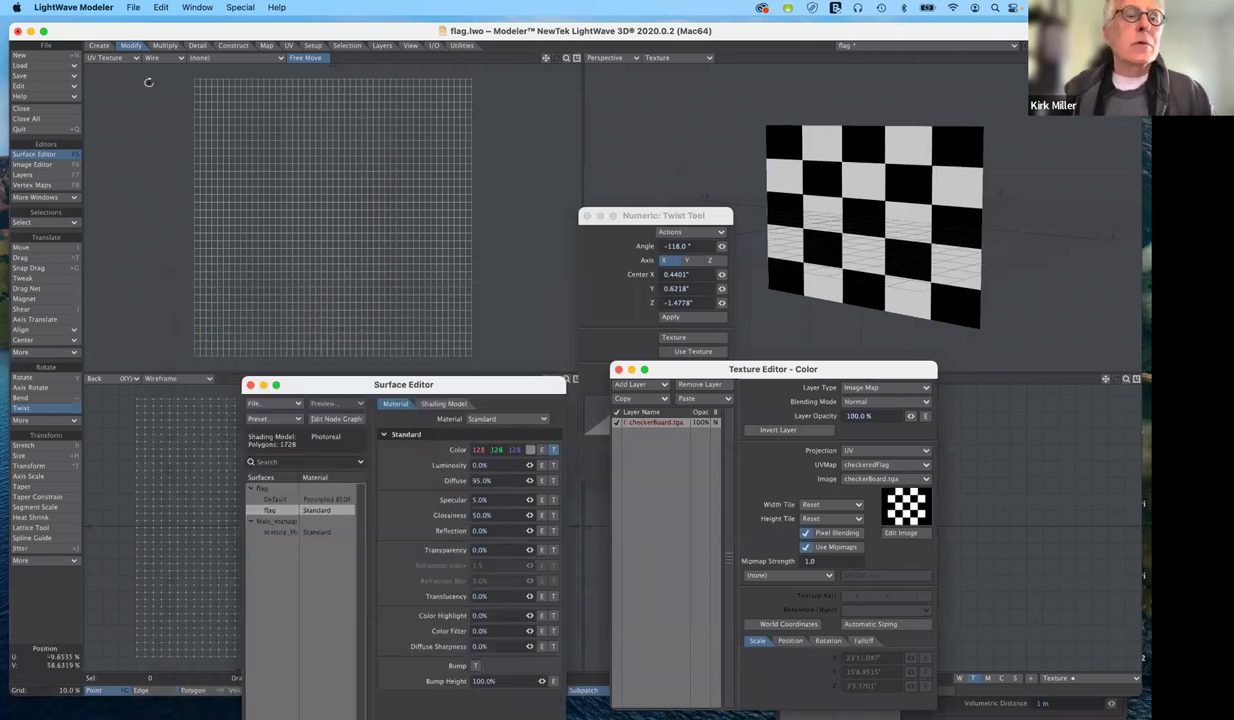
Set the UV Texture view's backdrop image to checkerBoard.tga
{"action": "left_click", "coordinate": [209, 61]}
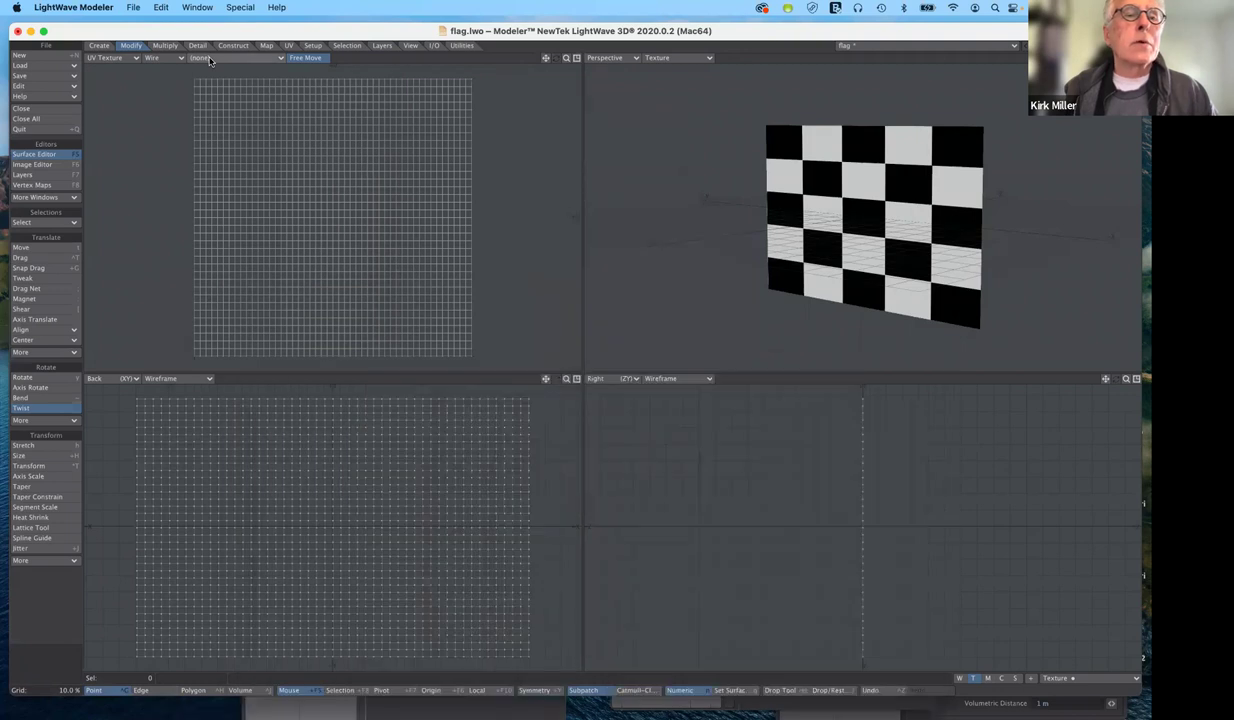
{"action": "left_click", "coordinate": [210, 61]}
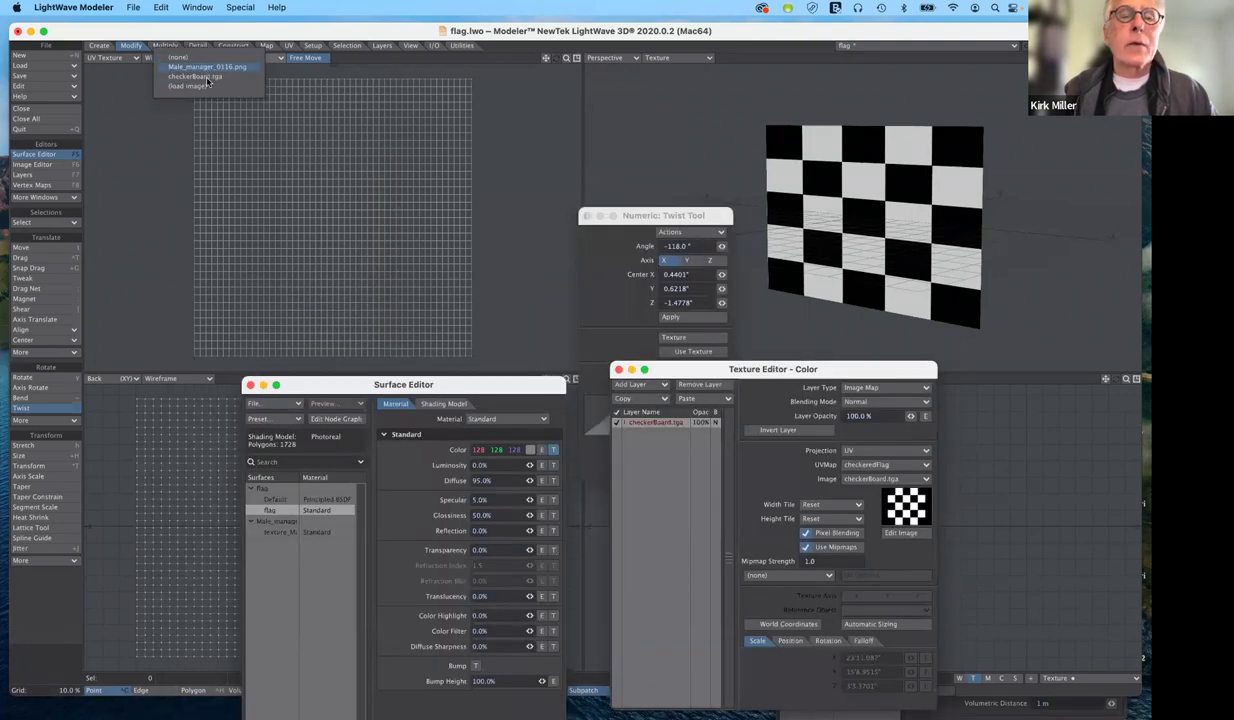
{"action": "left_click", "coordinate": [203, 77]}
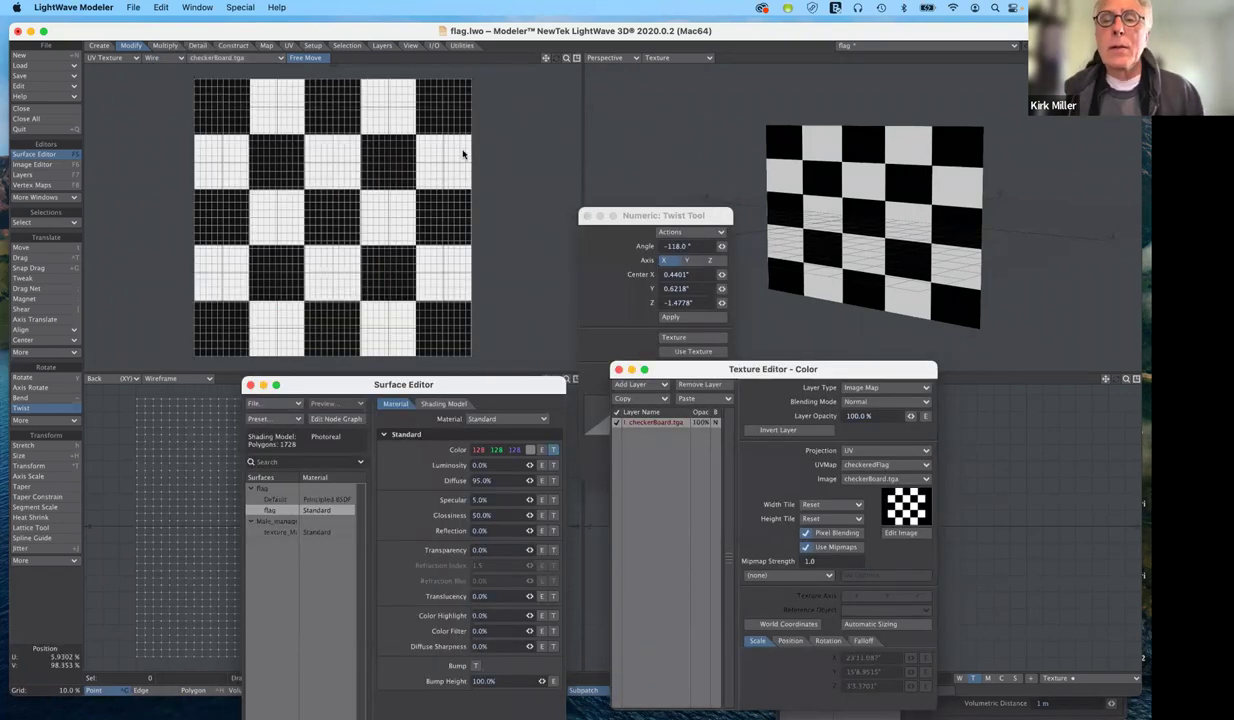
Clear the side view of floating windows and try twisting the flag mesh about -128° around the X axis
{"action": "left_click_drag", "start_coordinate": [663, 216], "coordinate": [234, 106]}
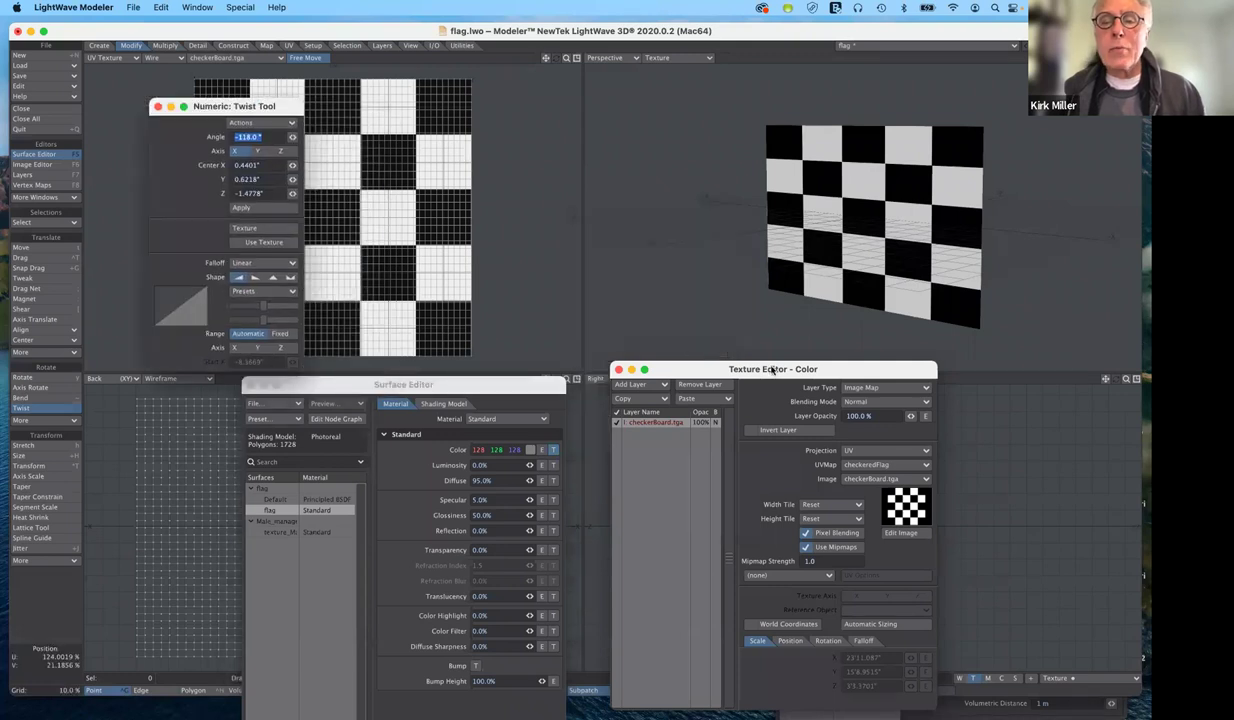
{"action": "left_click_drag", "start_coordinate": [773, 369], "coordinate": [397, 187]}
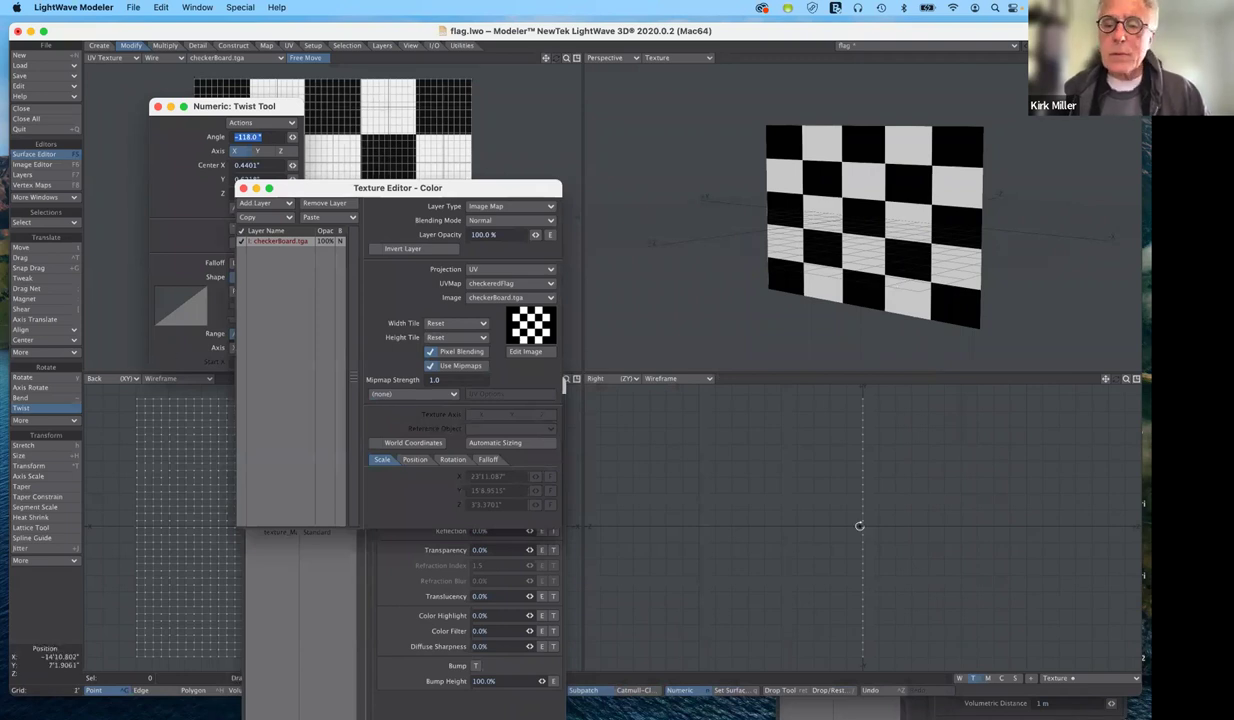
{"action": "left_click_drag", "start_coordinate": [862, 523], "coordinate": [969, 559]}
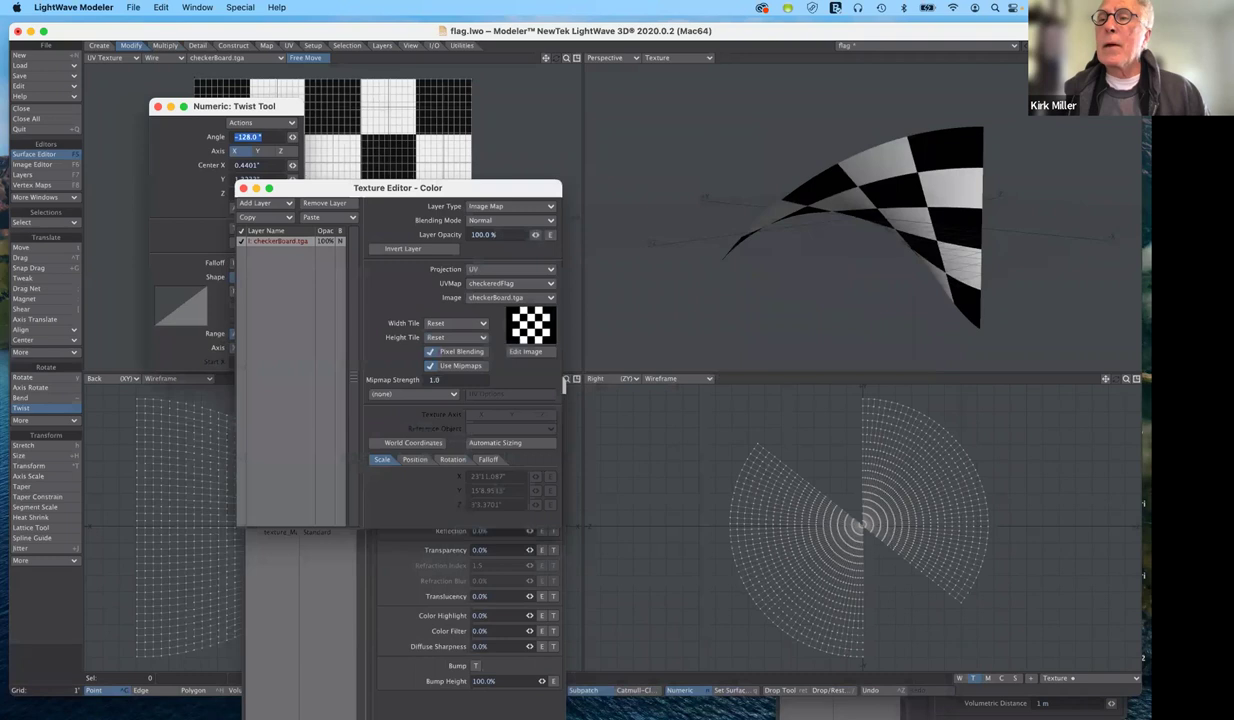
{"action": "left_click_drag", "start_coordinate": [1116, 57], "coordinate": [1158, 64]}
{"action": "left_click_drag", "start_coordinate": [958, 245], "coordinate": [679, 263], "text": "alt"}
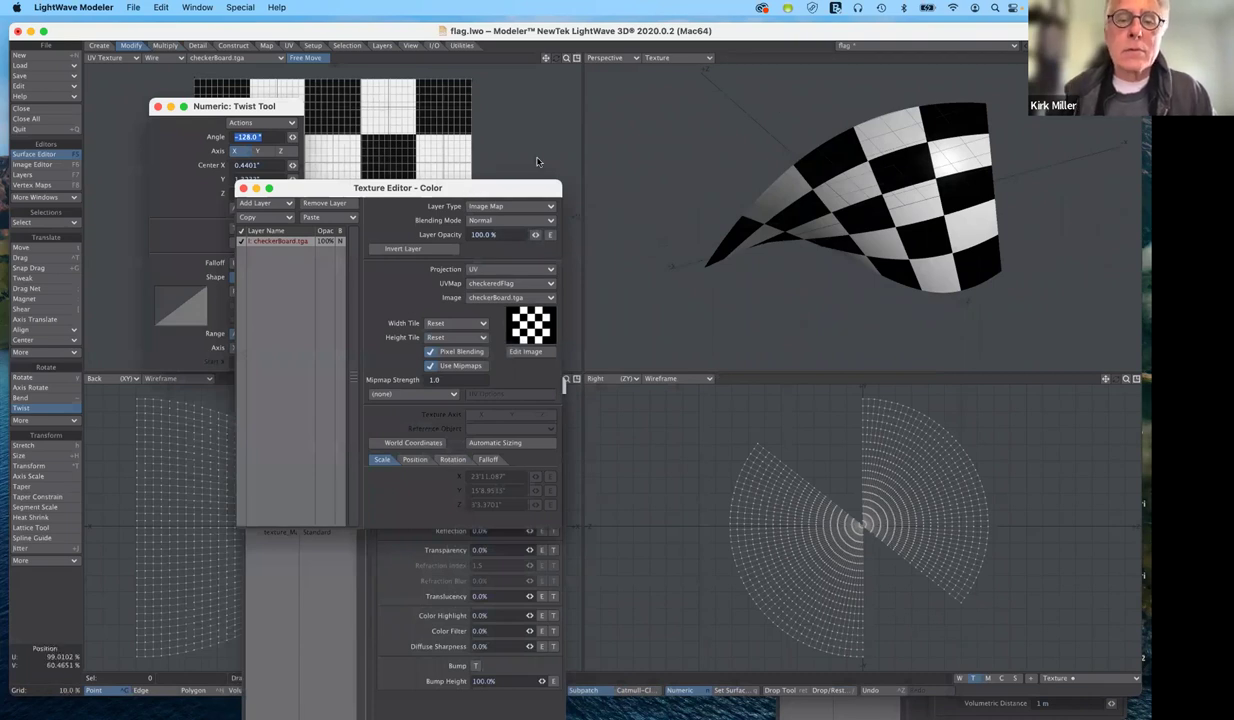
Move the Texture Editor window clear of the UV backdrop and undo the flag's twist
{"action": "left_click_drag", "start_coordinate": [450, 188], "coordinate": [538, 106]}
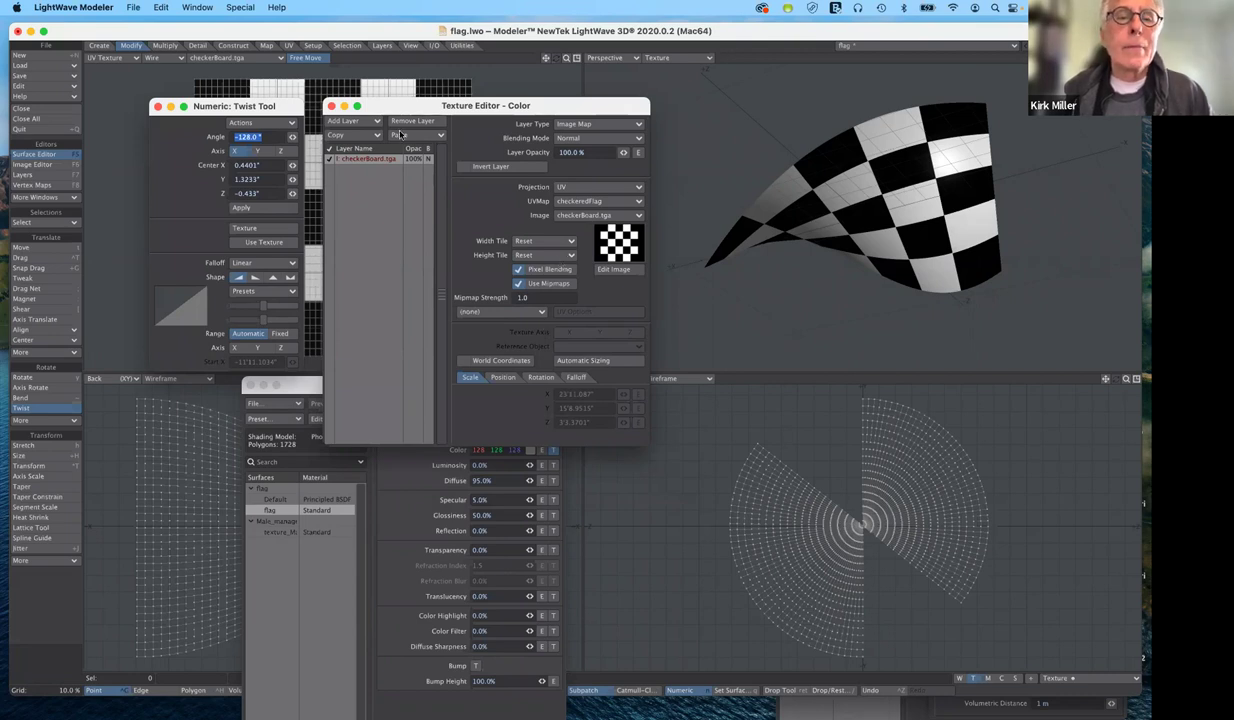
{"action": "left_click_drag", "start_coordinate": [413, 107], "coordinate": [439, 143]}
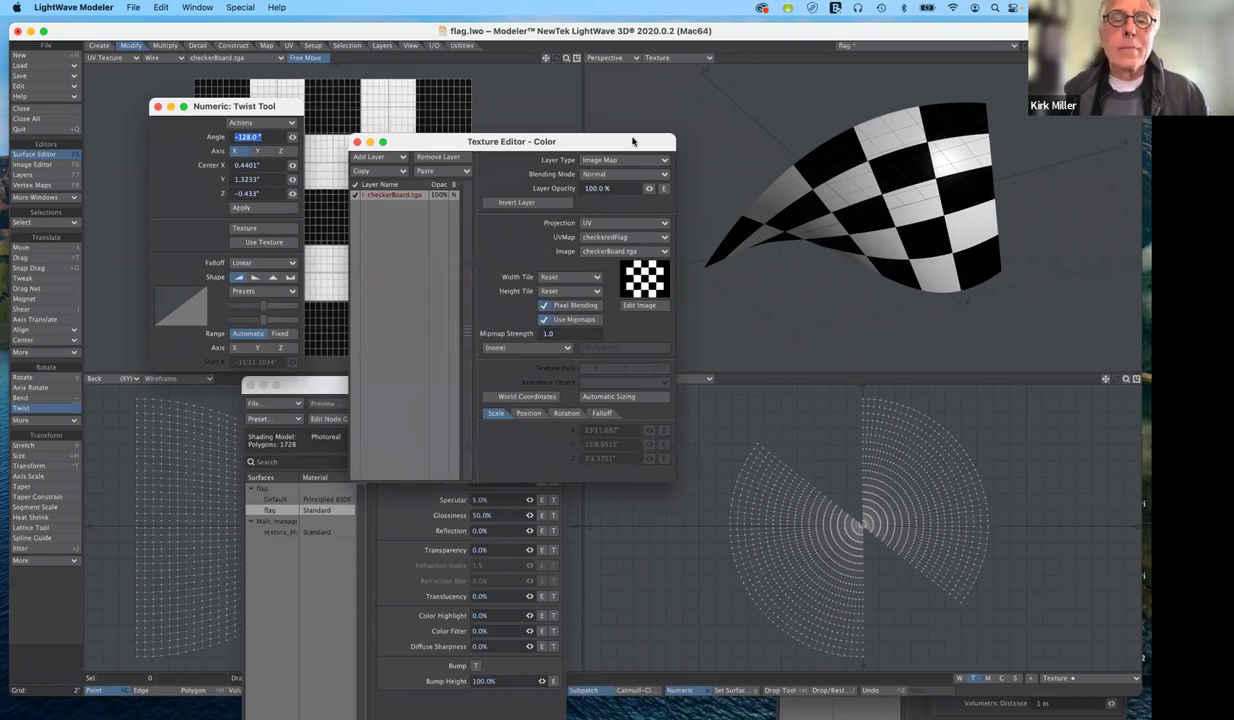
{"action": "left_click_drag", "start_coordinate": [632, 141], "coordinate": [649, 454]}
{"action": "left_click_drag", "start_coordinate": [885, 508], "coordinate": [609, 303]}
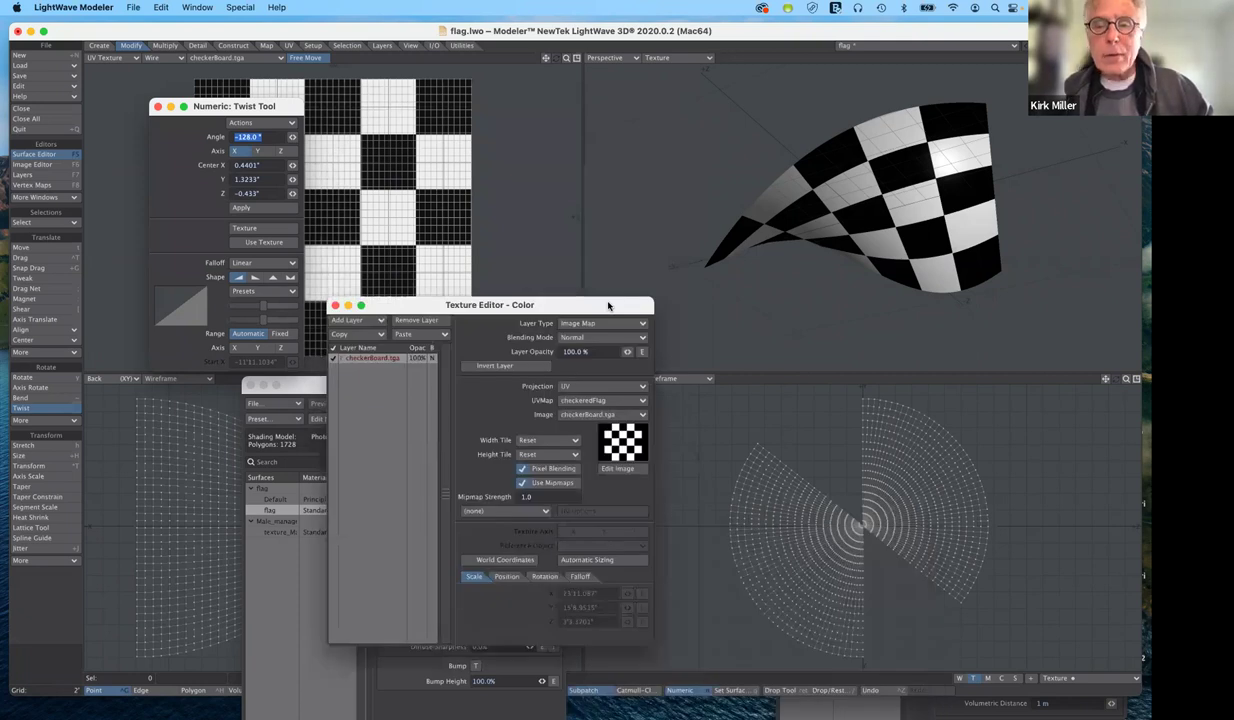
{"action": "key", "text": "super+z"}
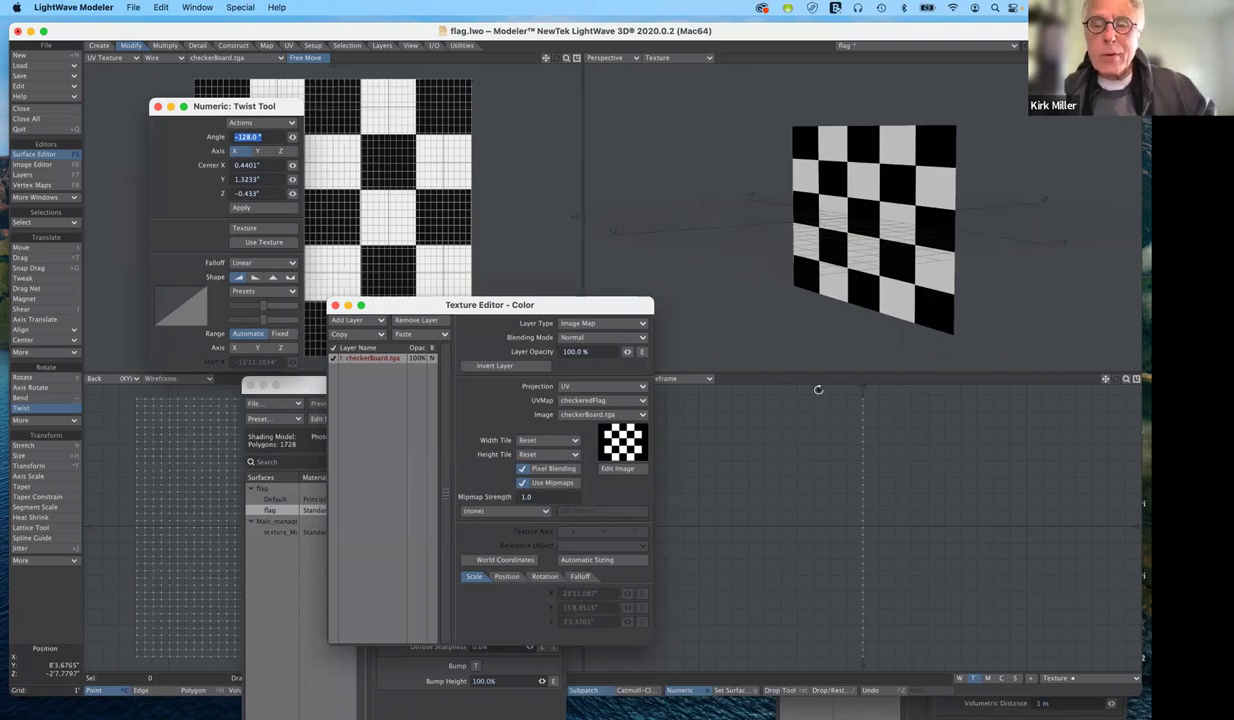
{"action": "type", "text": "1"}
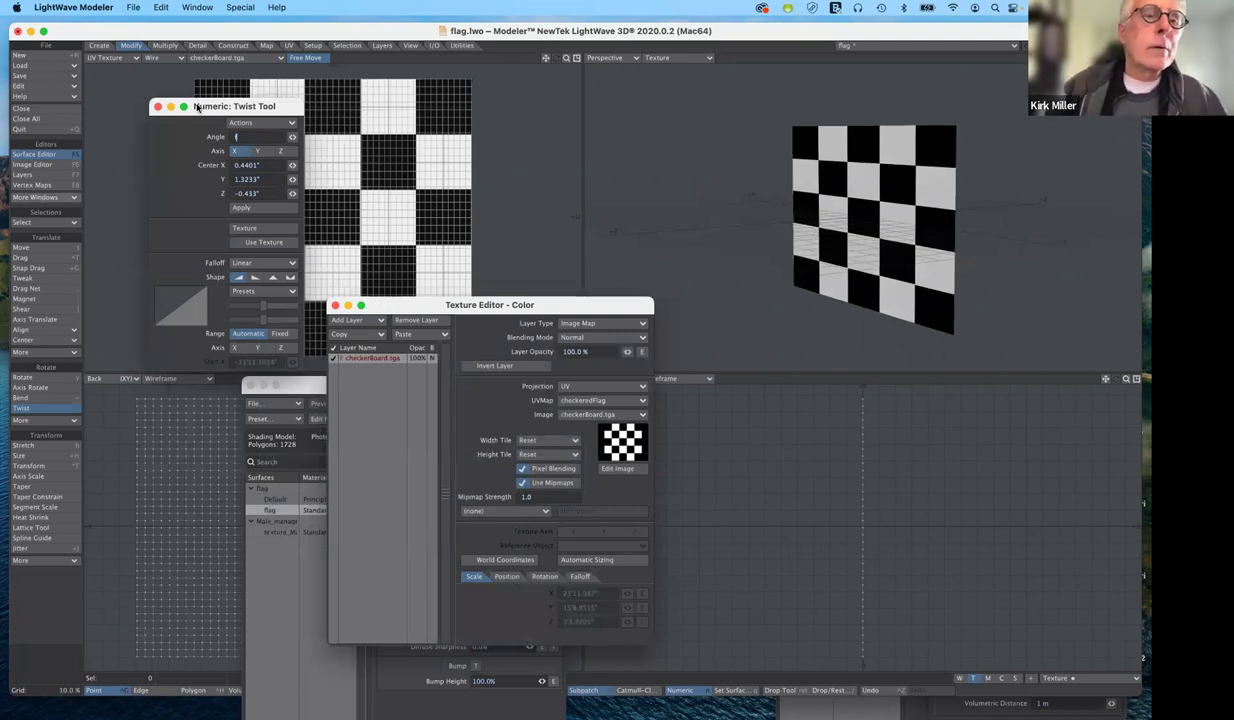
{"action": "left_click_drag", "start_coordinate": [226, 107], "coordinate": [381, 89]}
{"action": "left_click", "coordinate": [390, 118]}
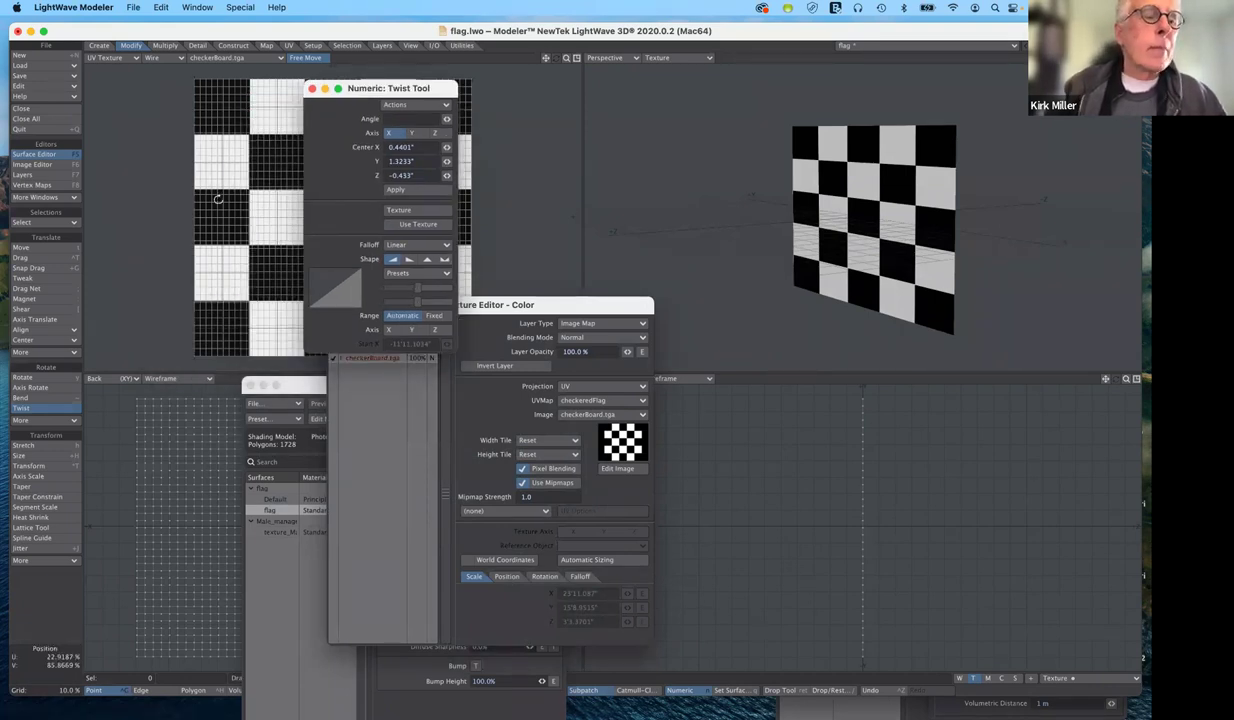
{"action": "left_click", "coordinate": [46, 410]}
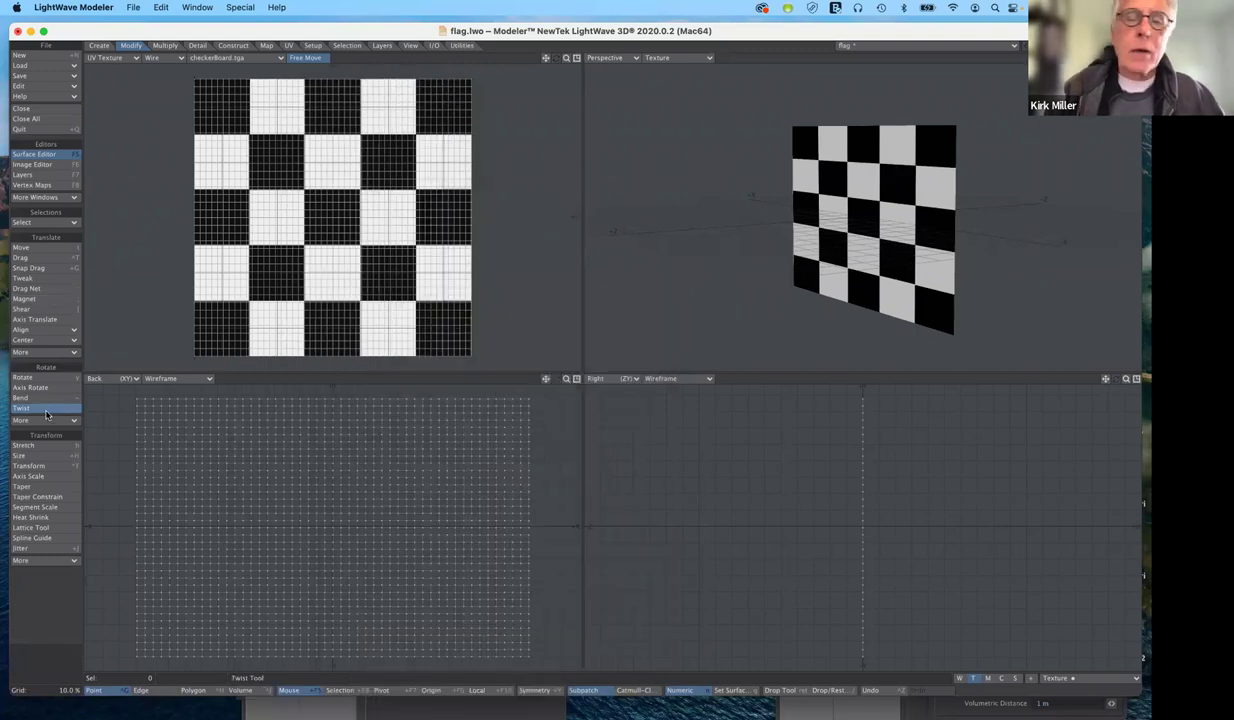
{"action": "key", "text": "n"}
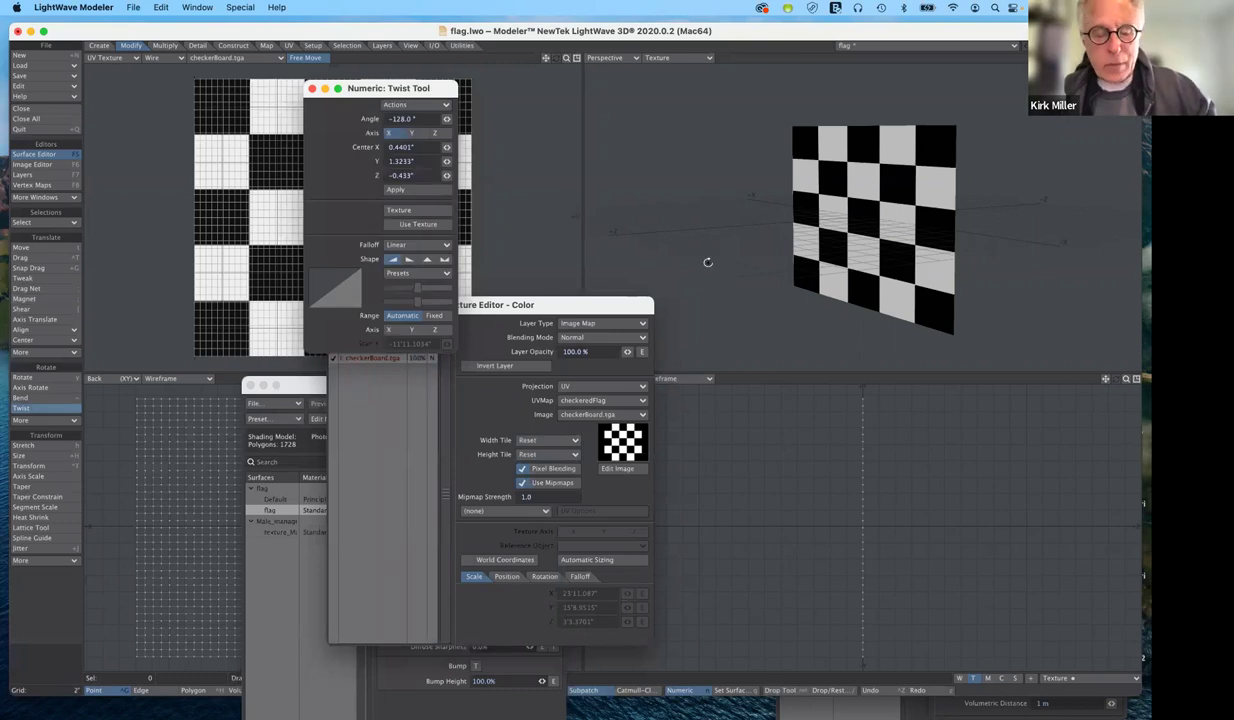
{"action": "left_click", "coordinate": [856, 346]}
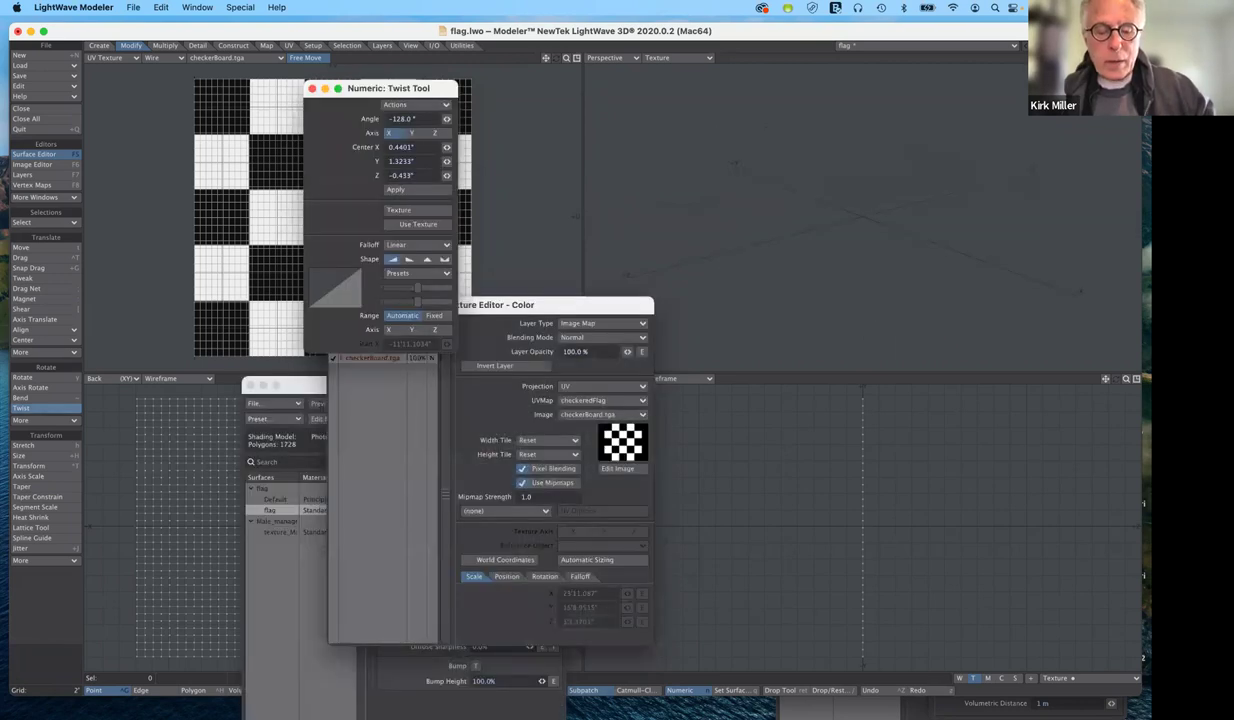
{"action": "key", "text": "super+z"}
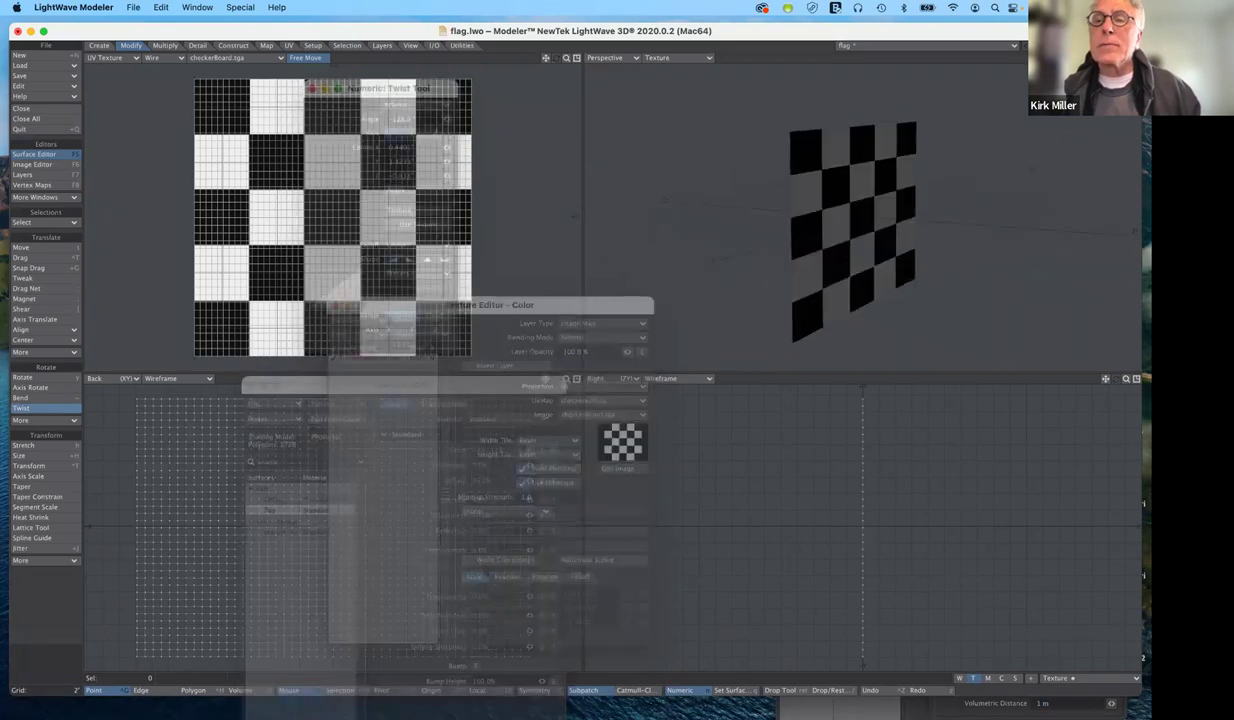
Merge the flag's points with automatic range, Keep 1-Point Polygons off and Merge UVs on
{"action": "mouse_move", "coordinate": [873, 230]}
{"action": "left_mouse_down", "text": "alt"}
{"action": "mouse_move", "coordinate": [950, 230]}
{"action": "mouse_move", "coordinate": [850, 230]}
{"action": "left_mouse_up", "text": "alt"}
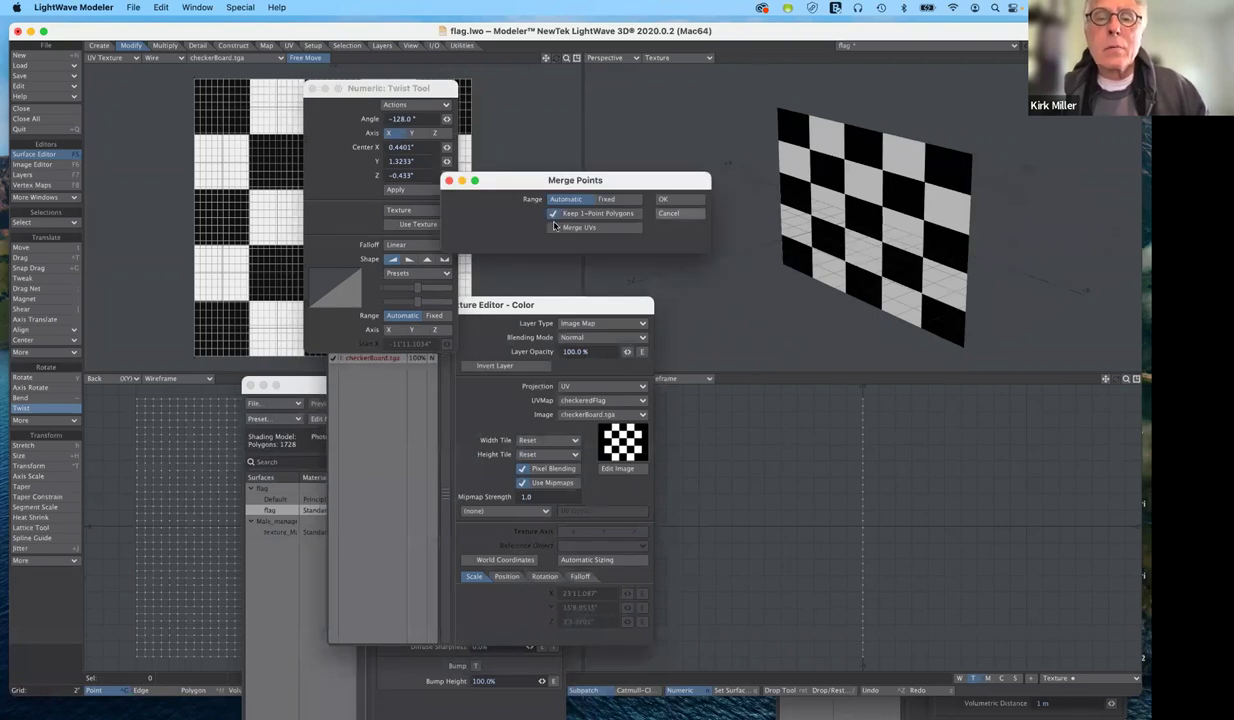
{"action": "left_click", "coordinate": [560, 215]}
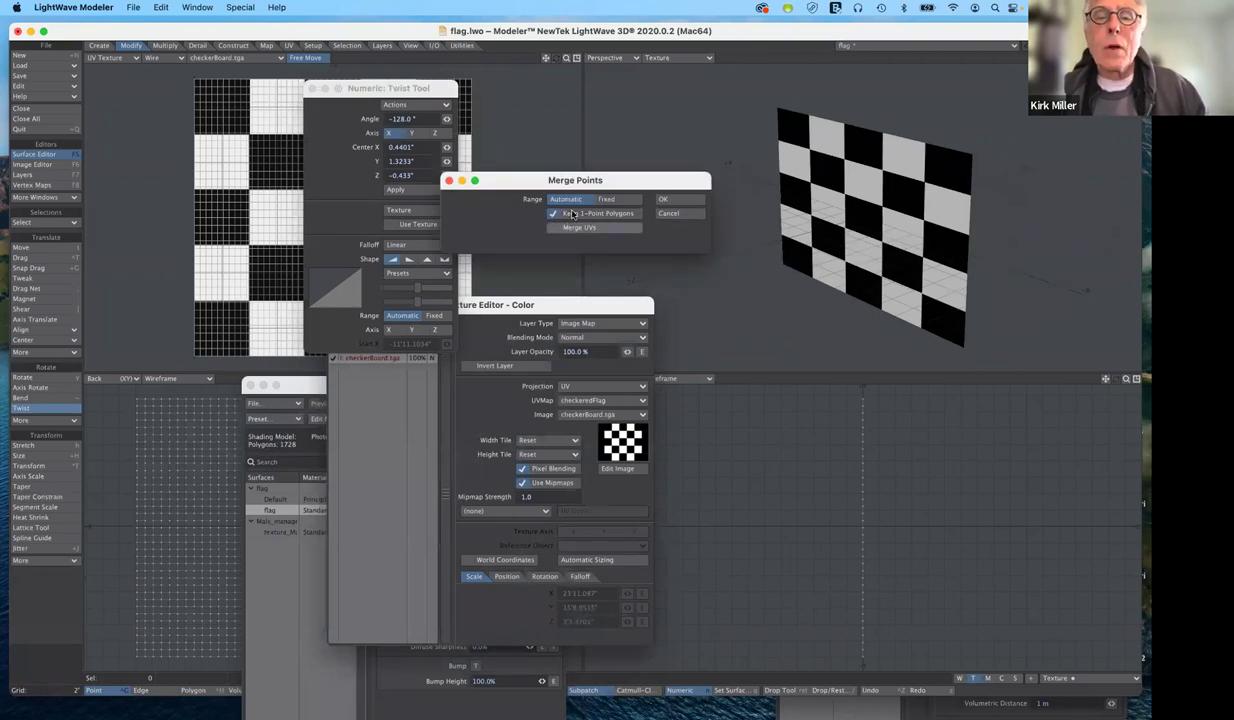
{"action": "left_click", "coordinate": [552, 214]}
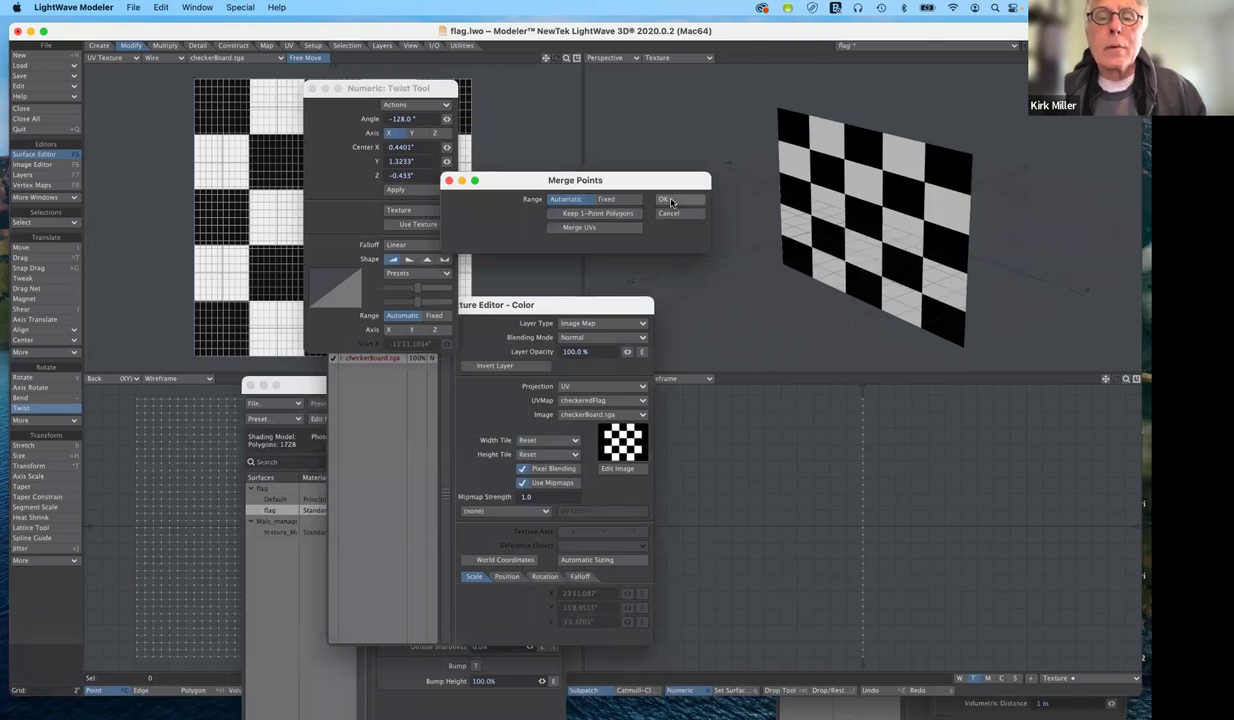
{"action": "left_click", "coordinate": [603, 228]}
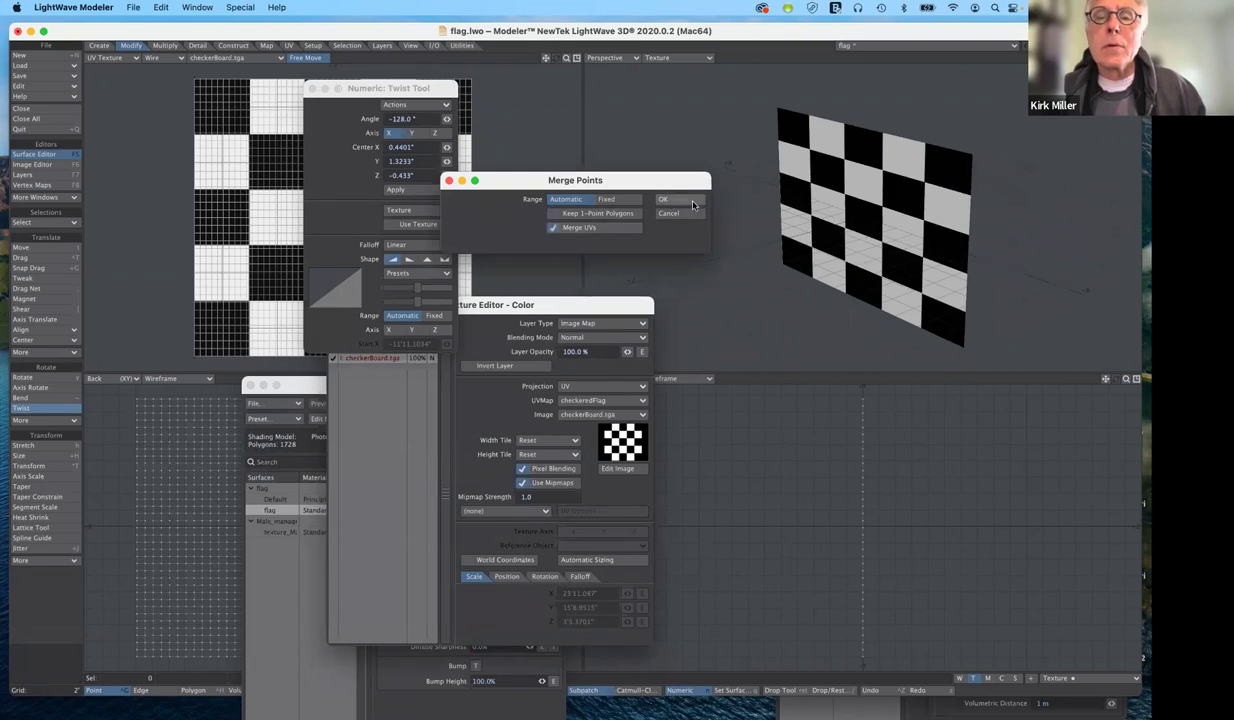
{"action": "left_click", "coordinate": [692, 202]}
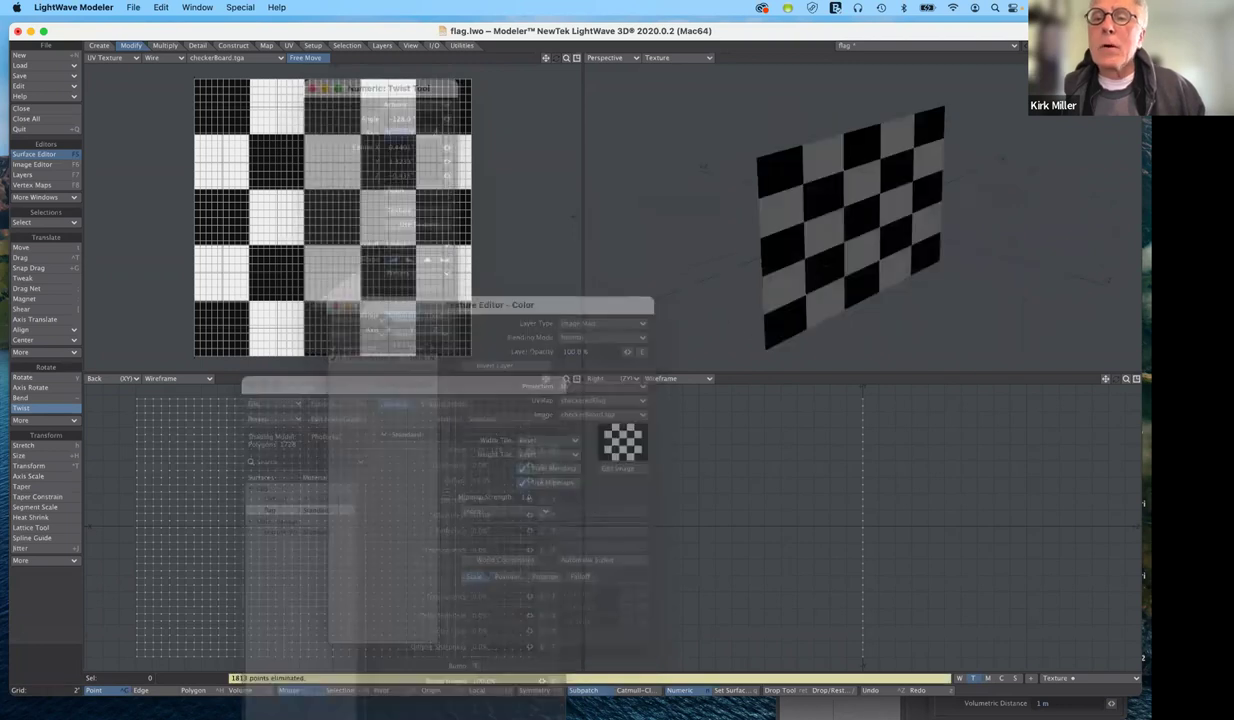
Twist the flag mesh about -118° around the X axis and move the Twist numeric window clear of the upper views
{"action": "mouse_move", "coordinate": [862, 215]}
{"action": "left_mouse_down", "text": "alt"}
{"action": "mouse_move", "coordinate": [935, 212]}
{"action": "mouse_move", "coordinate": [840, 215]}
{"action": "mouse_move", "coordinate": [962, 215]}
{"action": "mouse_move", "coordinate": [880, 215]}
{"action": "left_mouse_up", "text": "alt"}
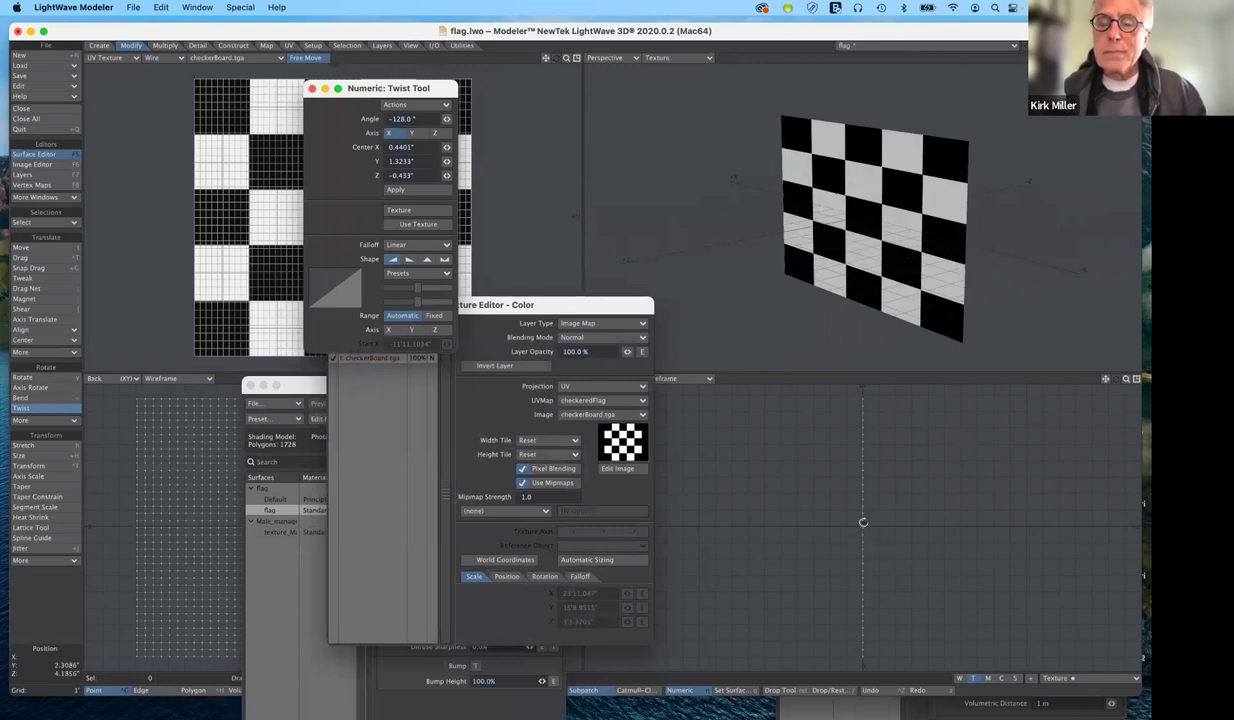
{"action": "left_click", "coordinate": [862, 521]}
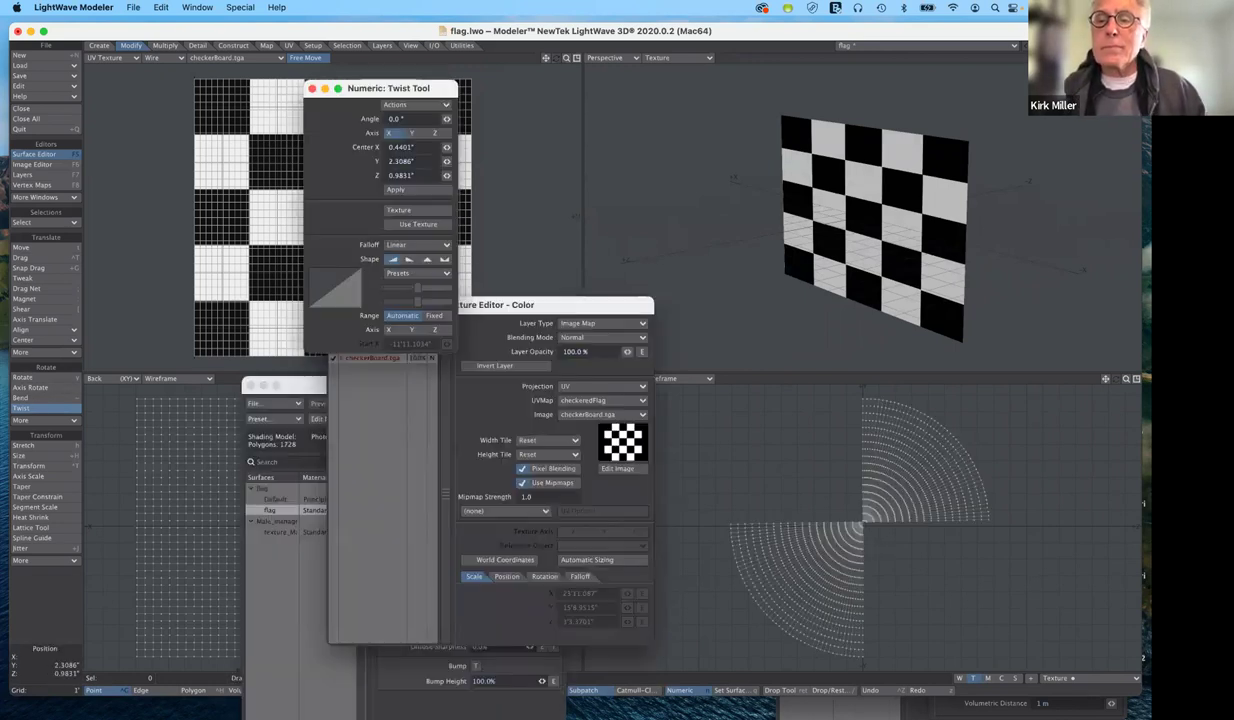
{"action": "left_click_drag", "start_coordinate": [862, 521], "coordinate": [707, 510]}
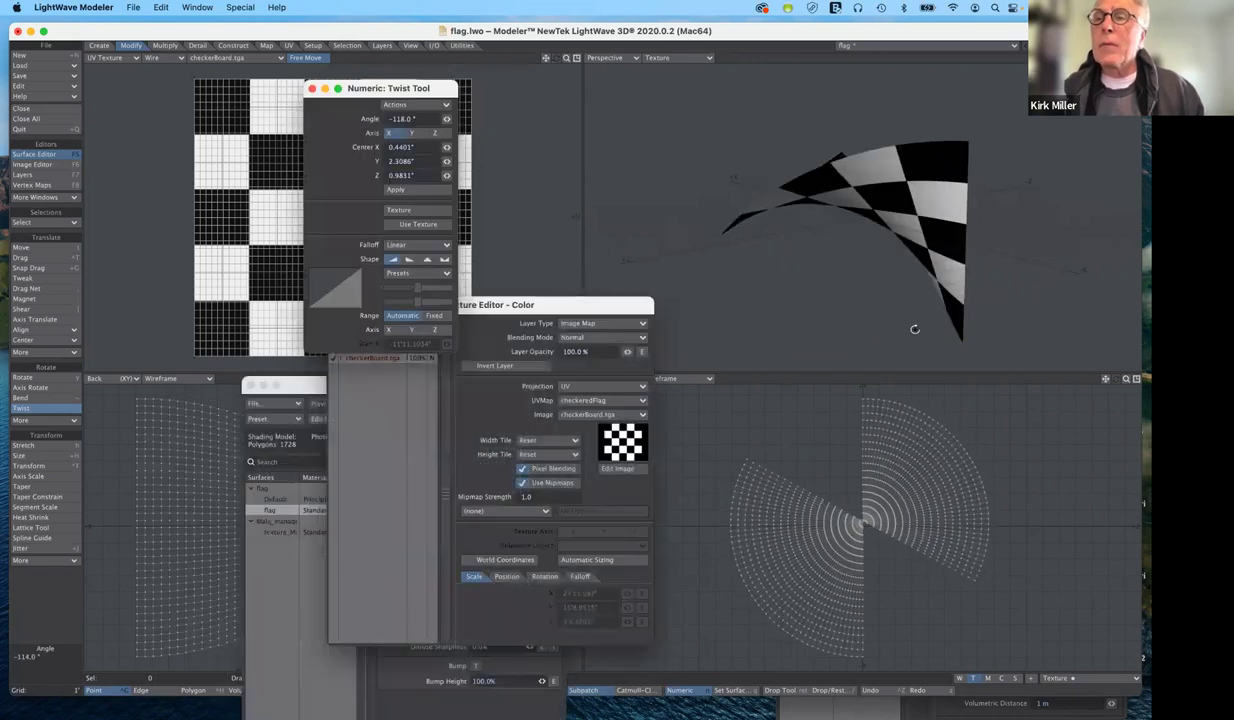
{"action": "left_click_drag", "start_coordinate": [1116, 57], "coordinate": [996, 60]}
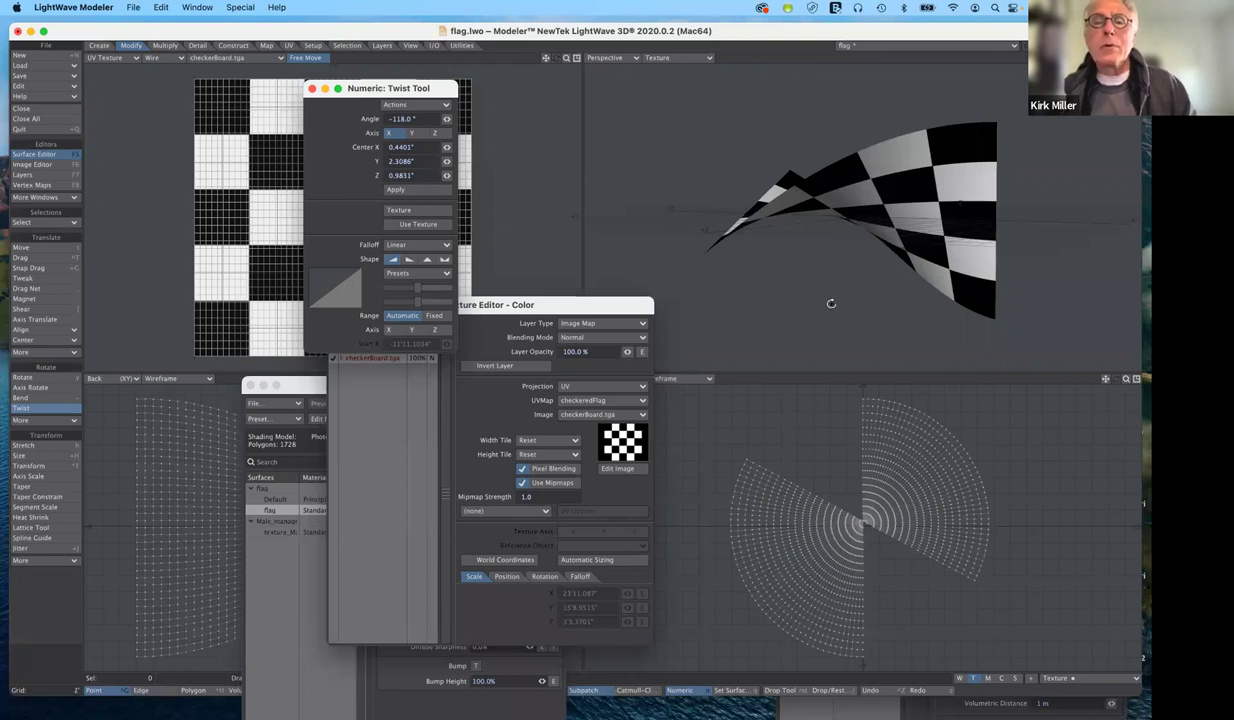
{"action": "left_click_drag", "start_coordinate": [410, 90], "coordinate": [650, 120]}
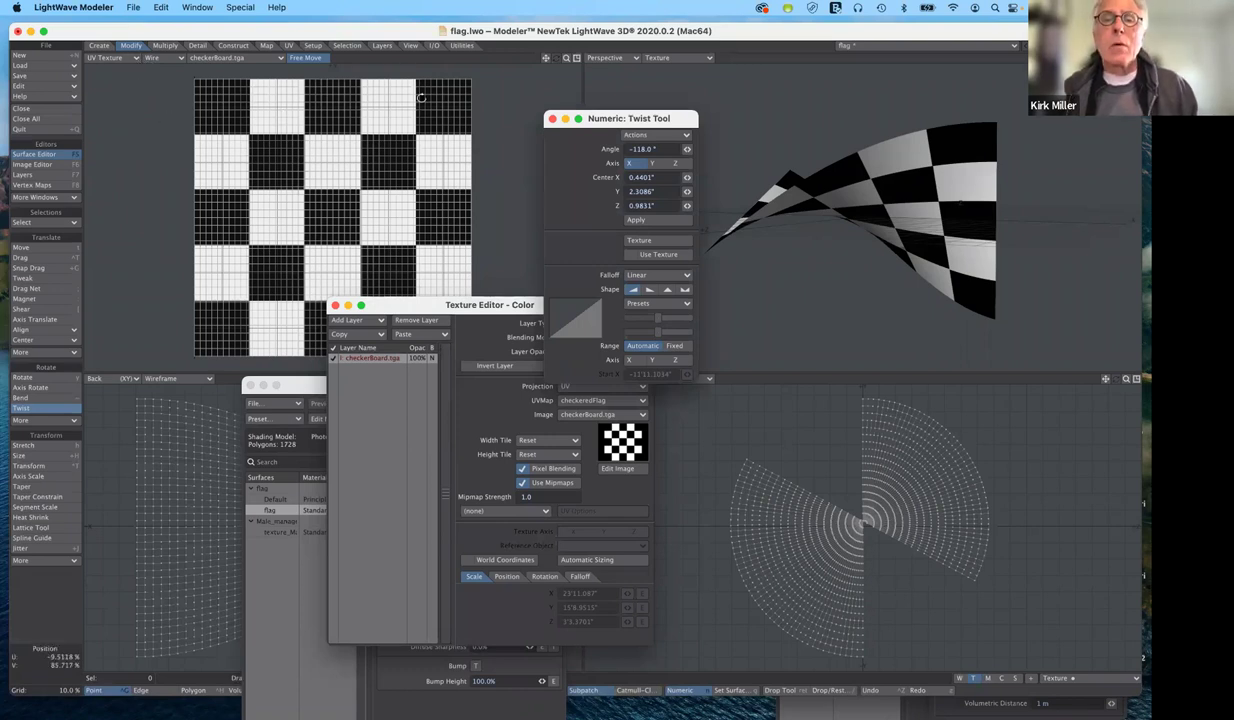
{"action": "left_click_drag", "start_coordinate": [627, 120], "coordinate": [628, 347]}
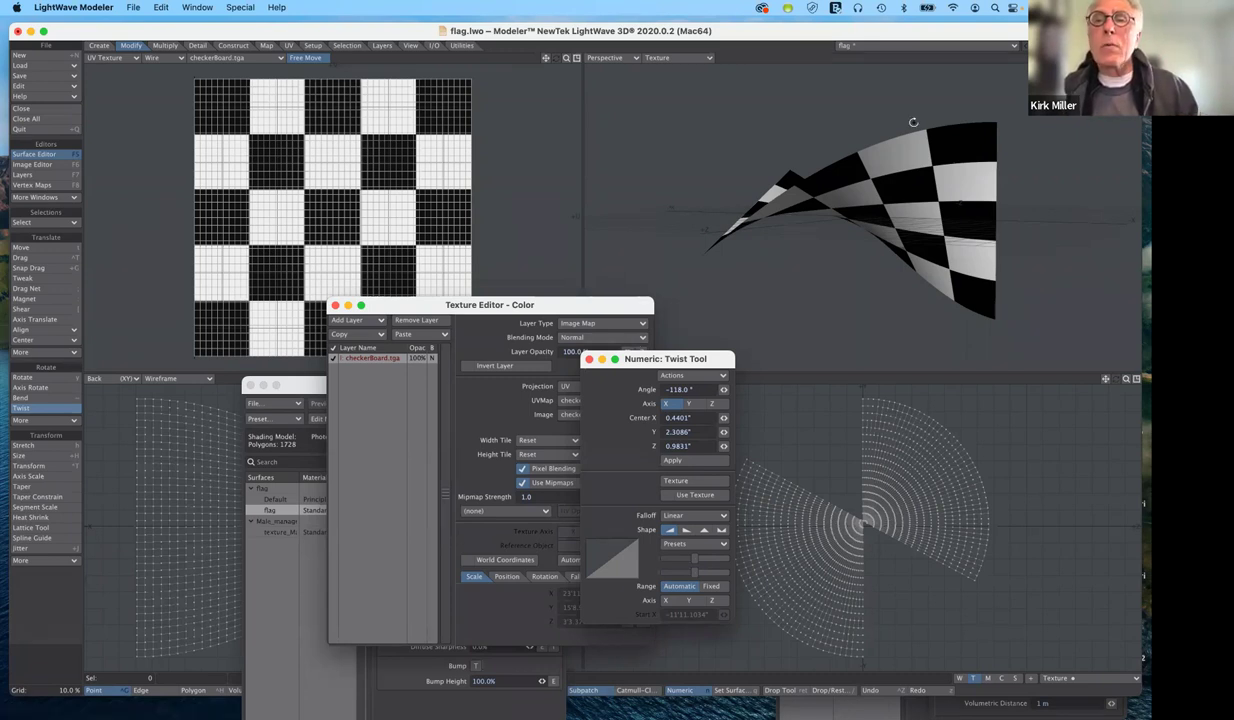
Switch to the Male_manager_0116 object and set the UV Texture view's backdrop image to none
{"action": "left_click", "coordinate": [900, 48]}
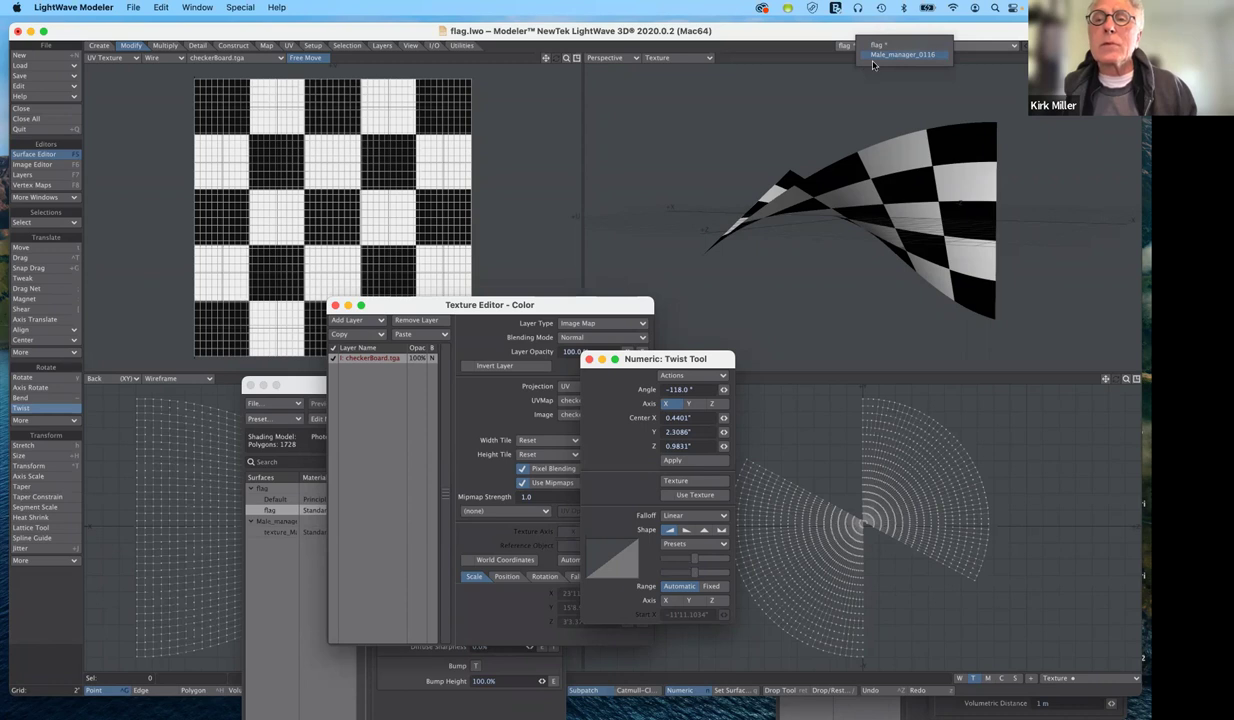
{"action": "left_click", "coordinate": [873, 55]}
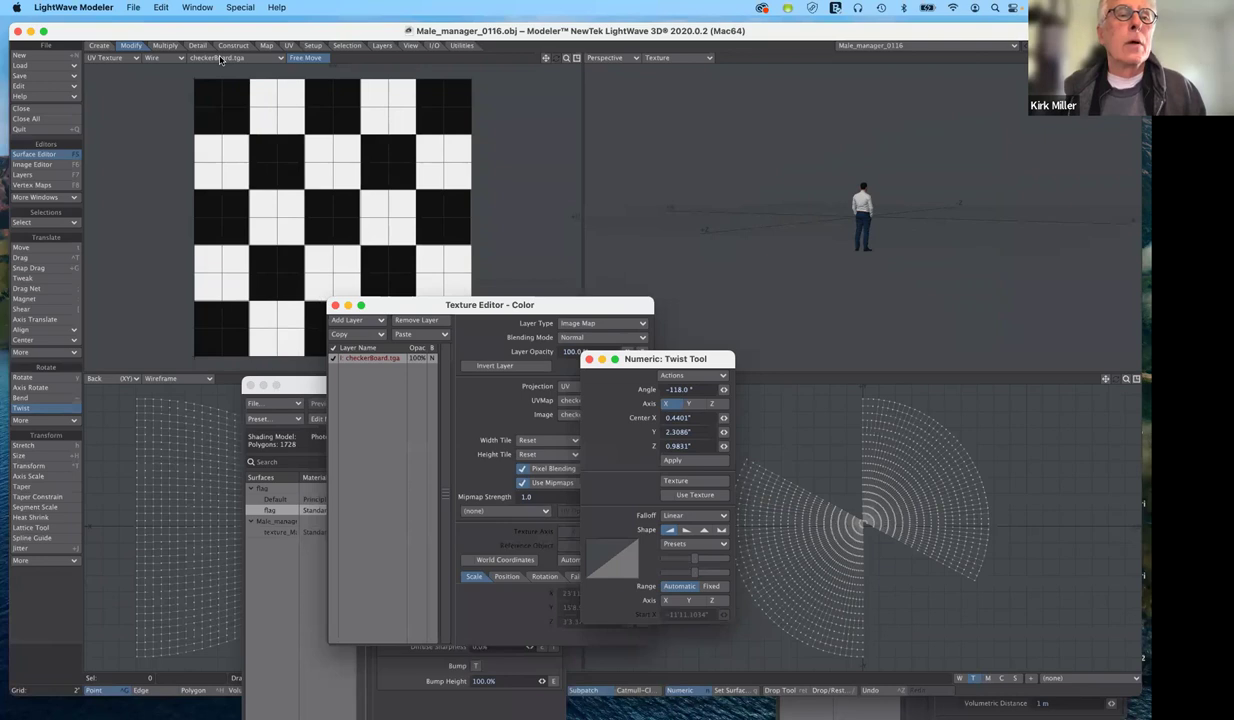
{"action": "left_click", "coordinate": [220, 58]}
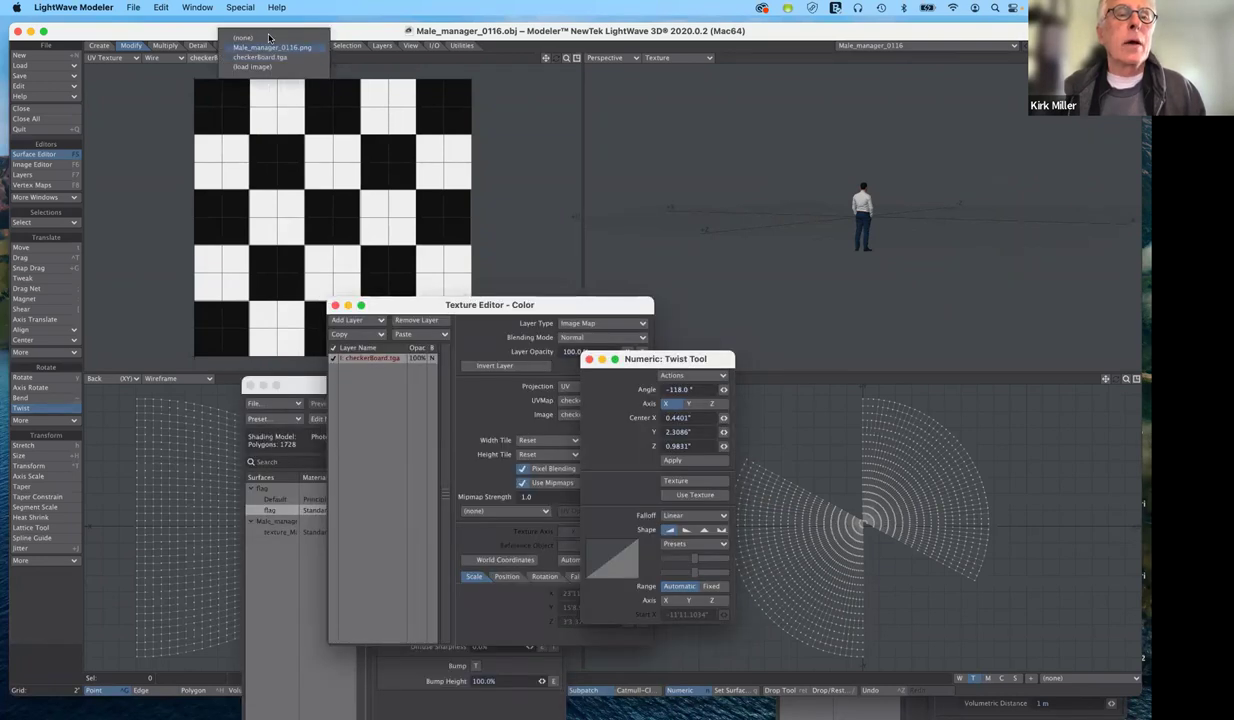
{"action": "left_click", "coordinate": [268, 38]}
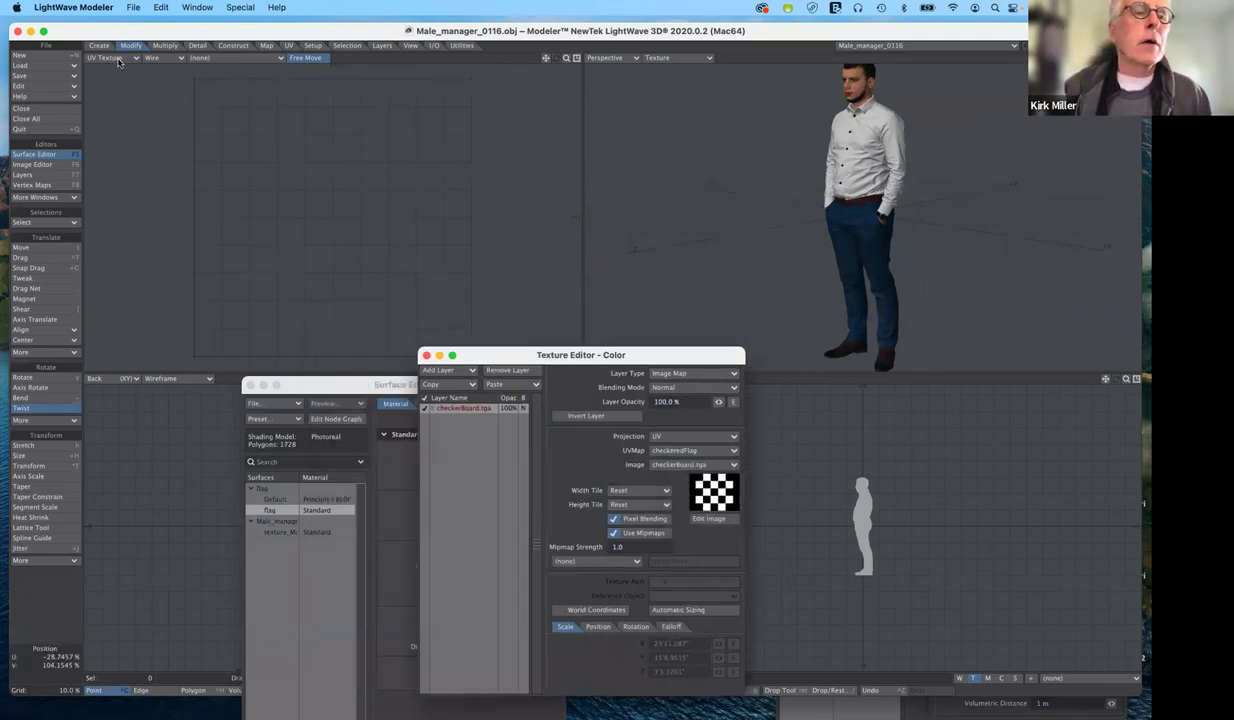
Set the UV Texture view's backdrop image to Male_manager_0116.png and compare it with the textured model in perspective
{"action": "left_click", "coordinate": [118, 59]}
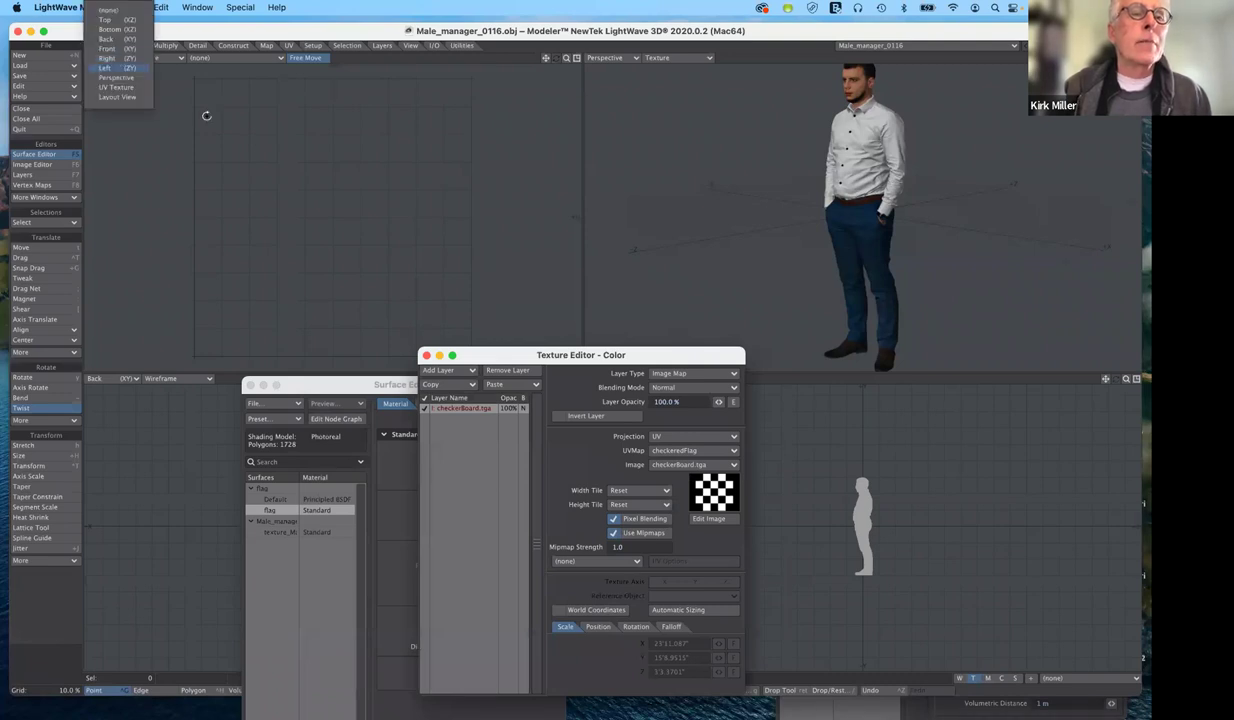
{"action": "left_click", "coordinate": [161, 65]}
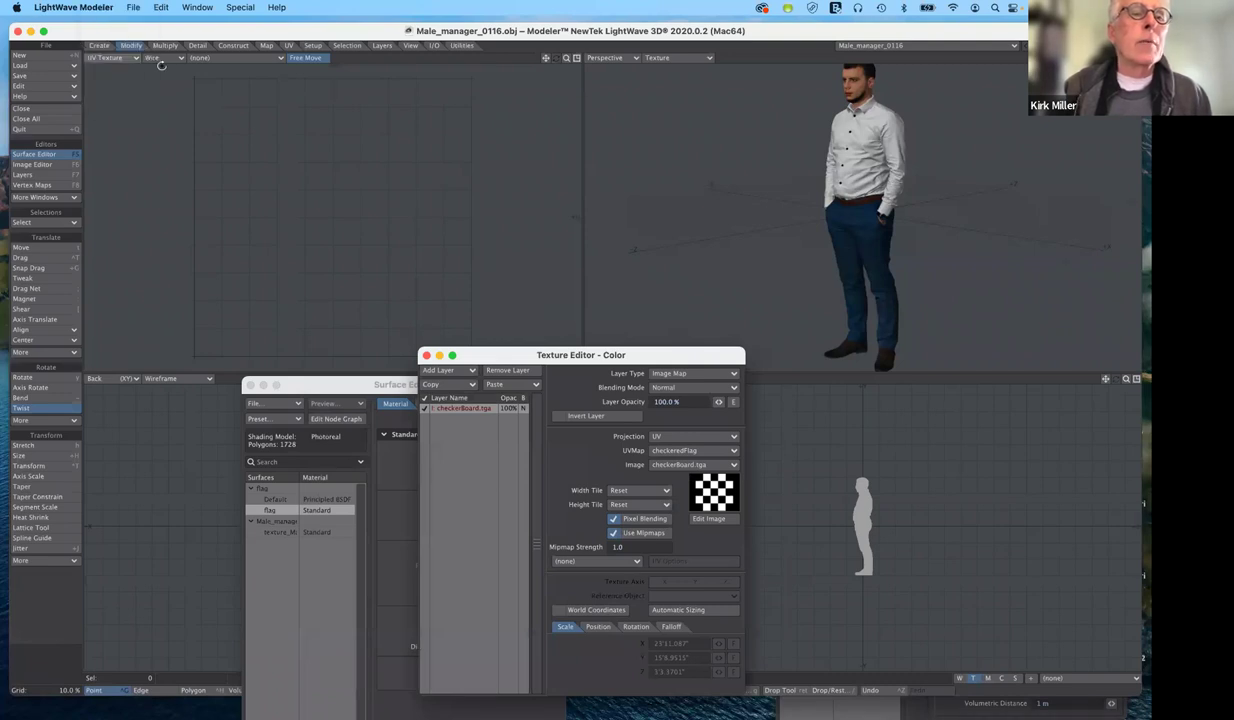
{"action": "left_click", "coordinate": [228, 58]}
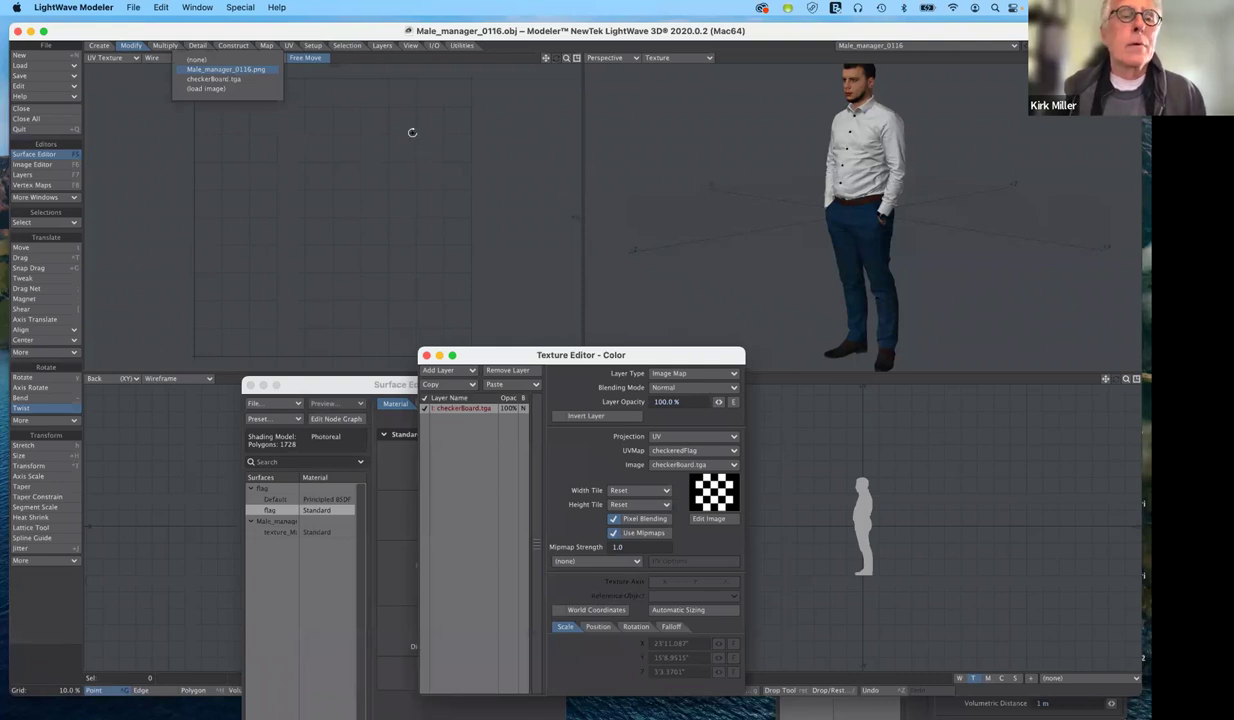
{"action": "left_click", "coordinate": [226, 69]}
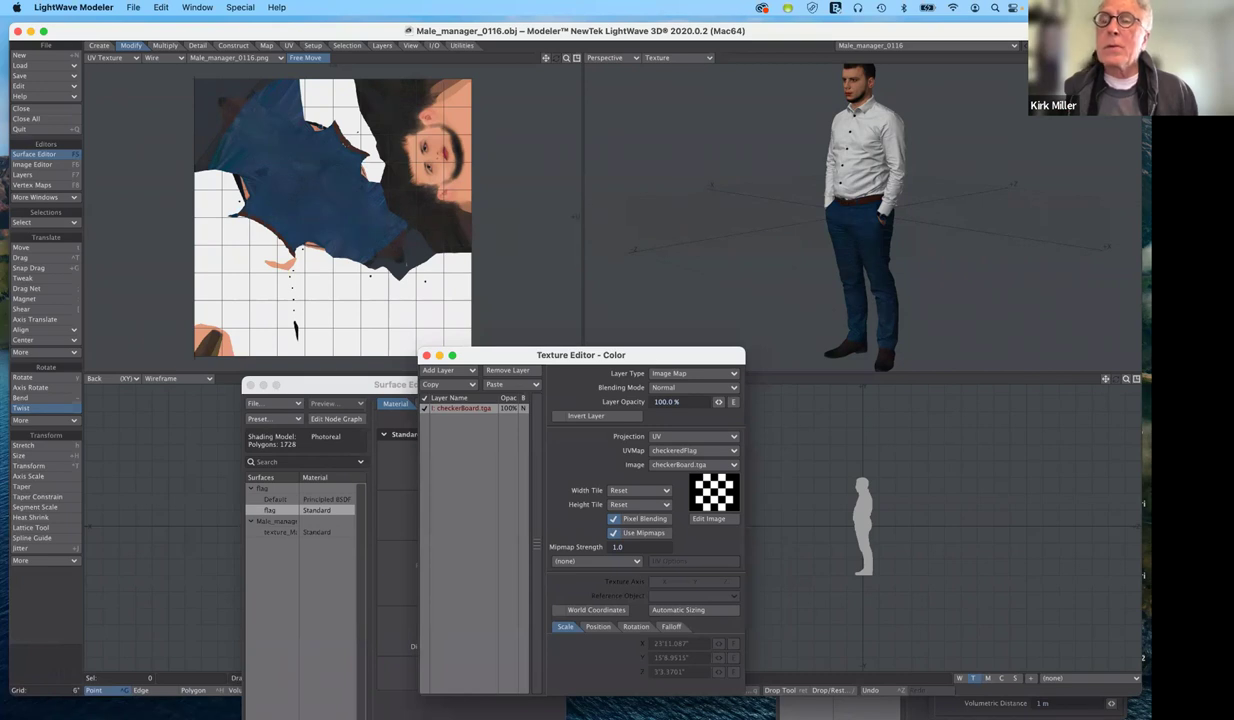
{"action": "left_click_drag", "start_coordinate": [862, 216], "coordinate": [785, 212], "text": "alt"}
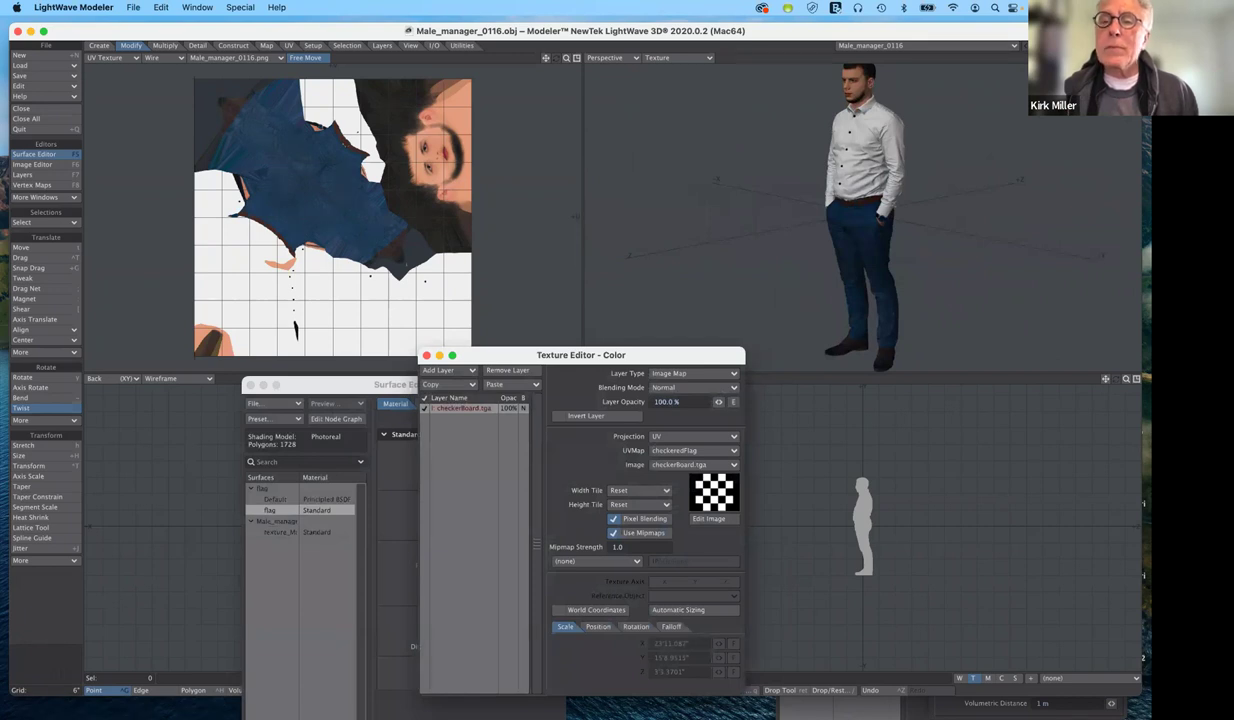
{"action": "scroll", "coordinate": [862, 217], "scroll_direction": "down", "scroll_amount": 3}
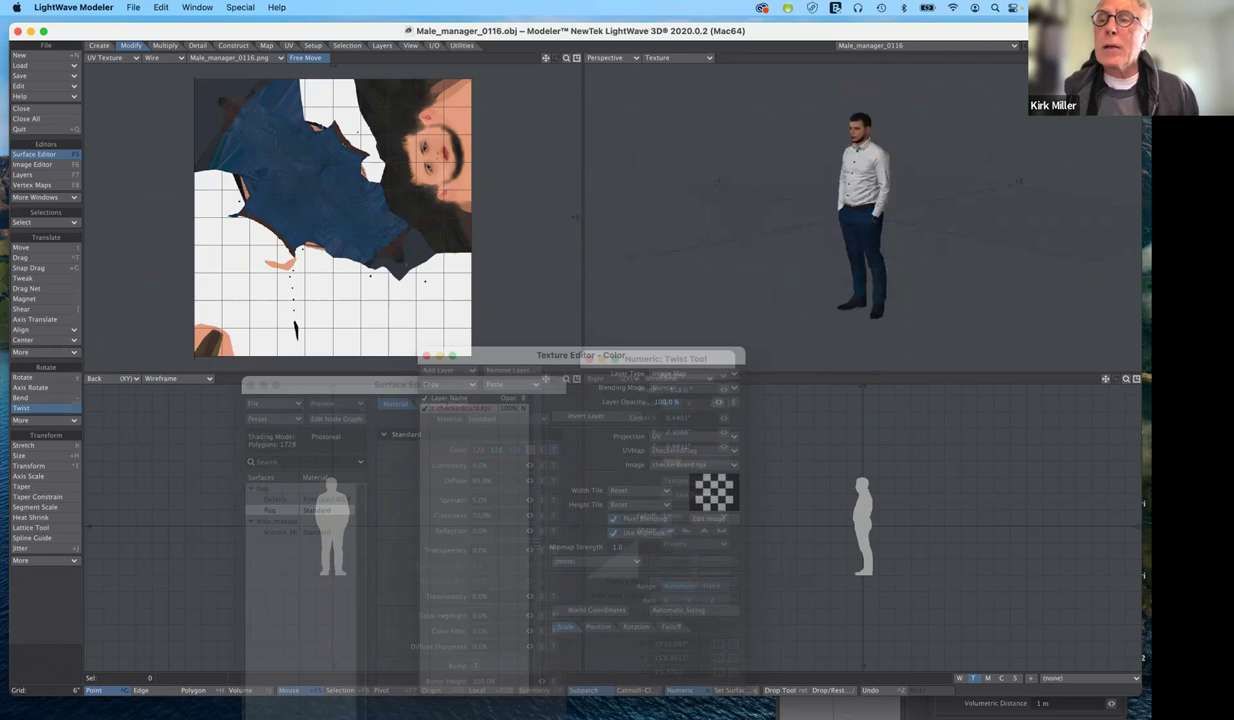
{"action": "scroll", "coordinate": [862, 217], "scroll_direction": "up", "scroll_amount": 2}
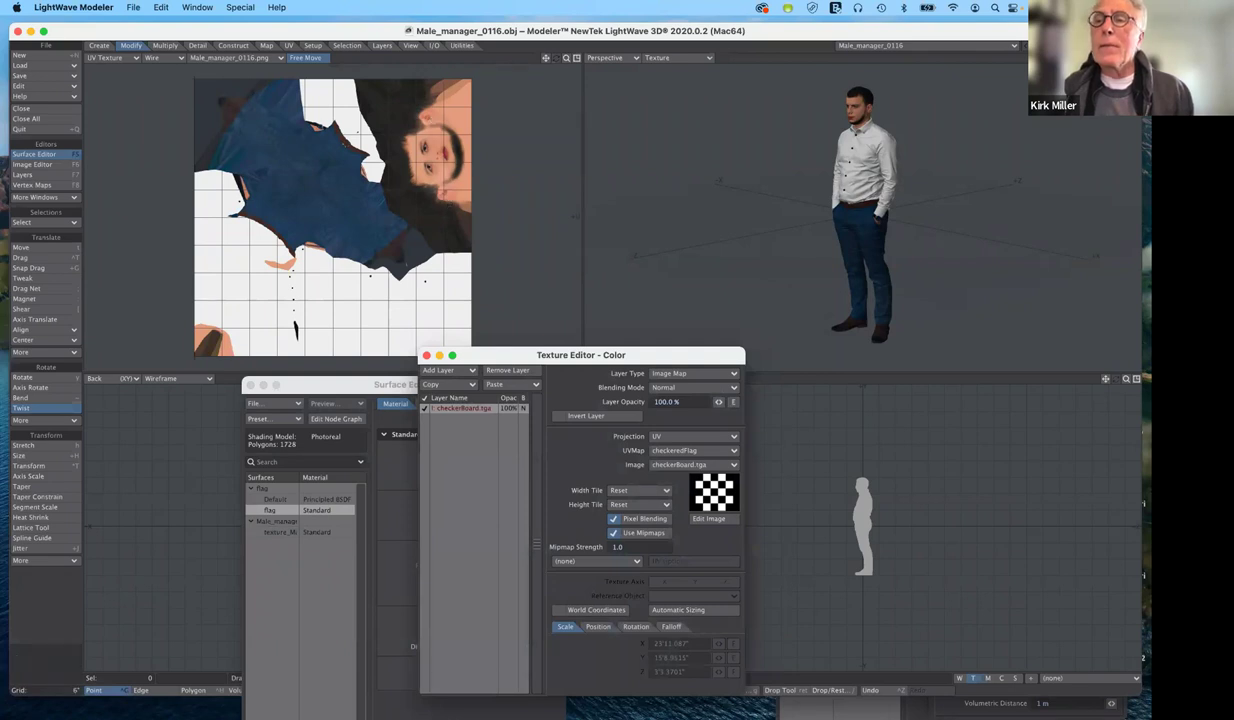
Close the Surface Editor, the Twist numeric window and the Texture Editor to clear the viewports
{"action": "key", "text": "F5"}
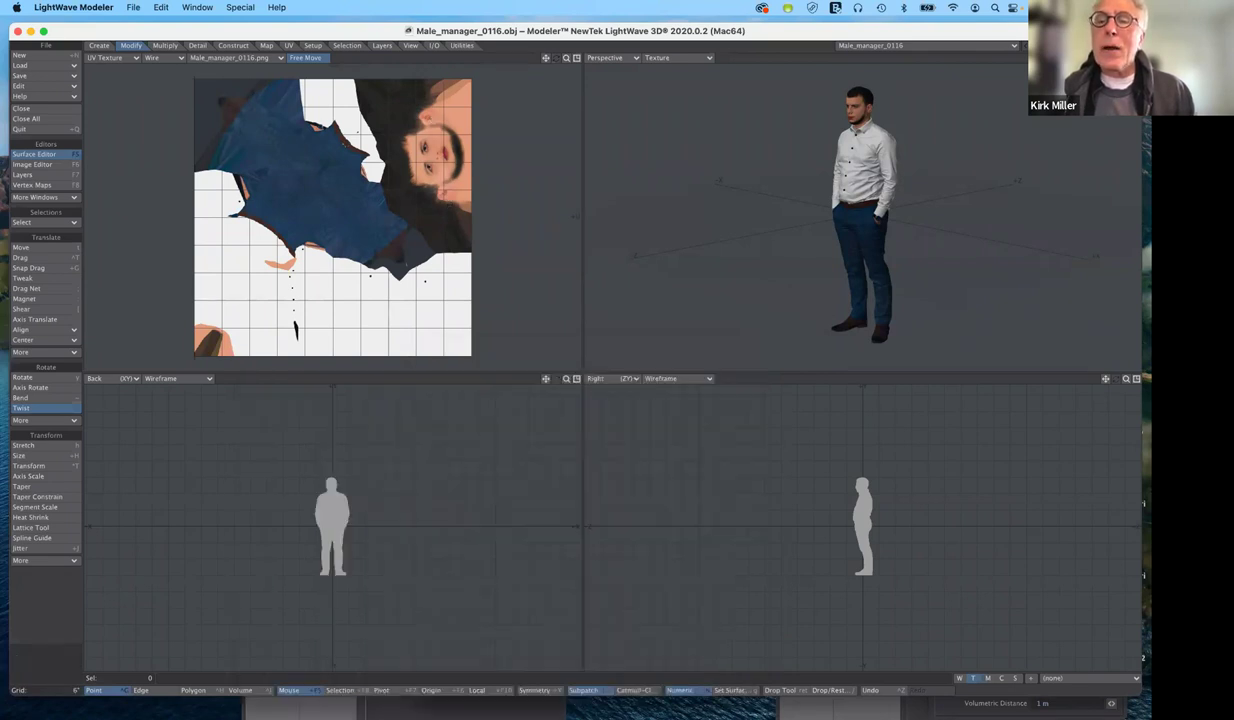
{"action": "key", "text": "F5"}
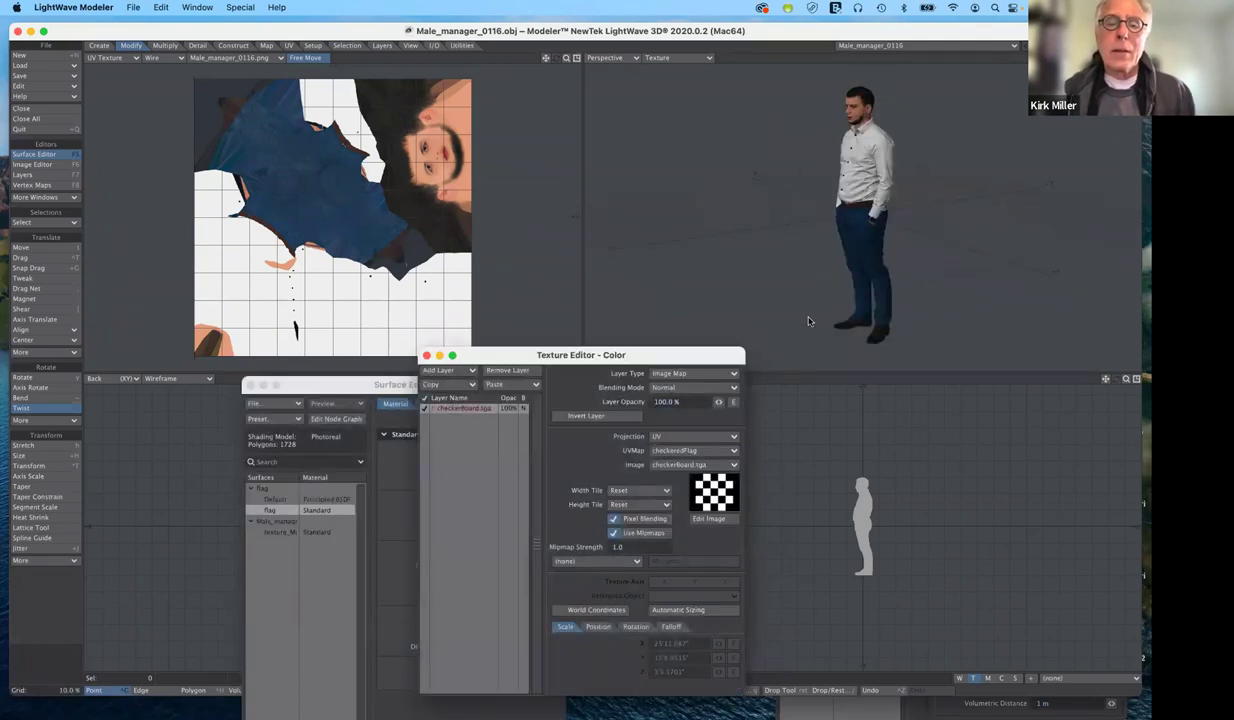
{"action": "left_click_drag", "start_coordinate": [561, 359], "coordinate": [874, 310]}
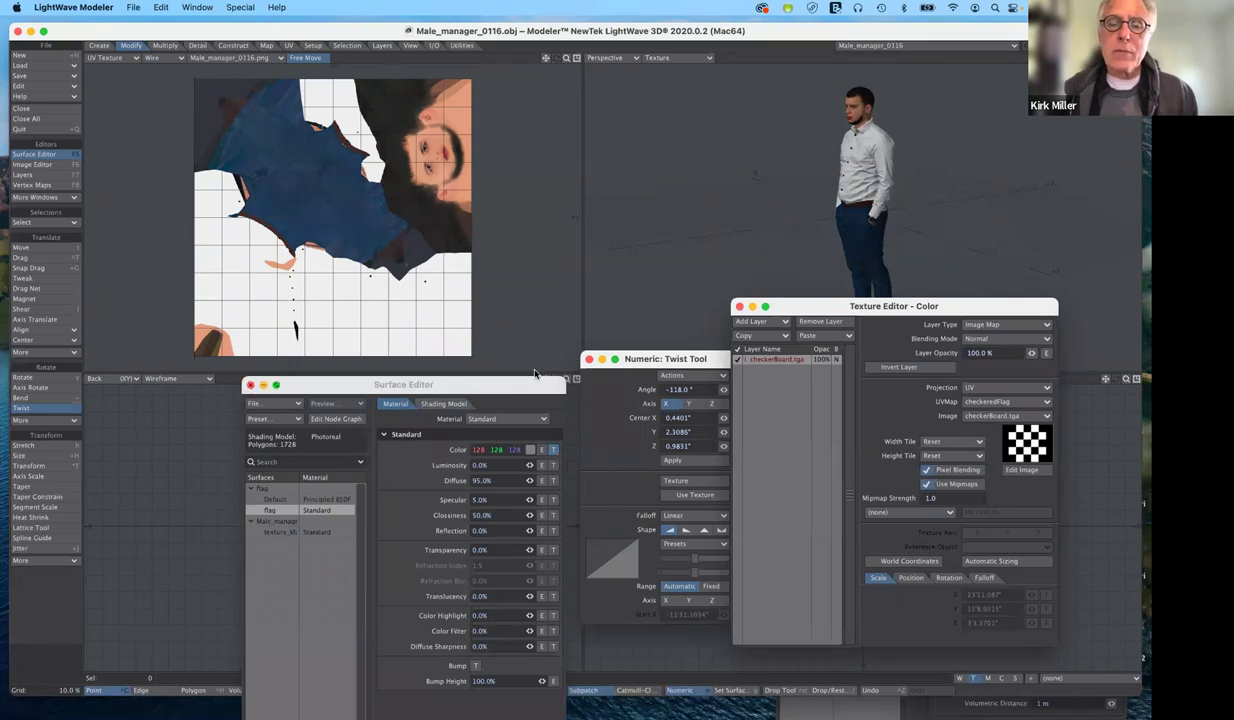
{"action": "key", "text": "F5"}
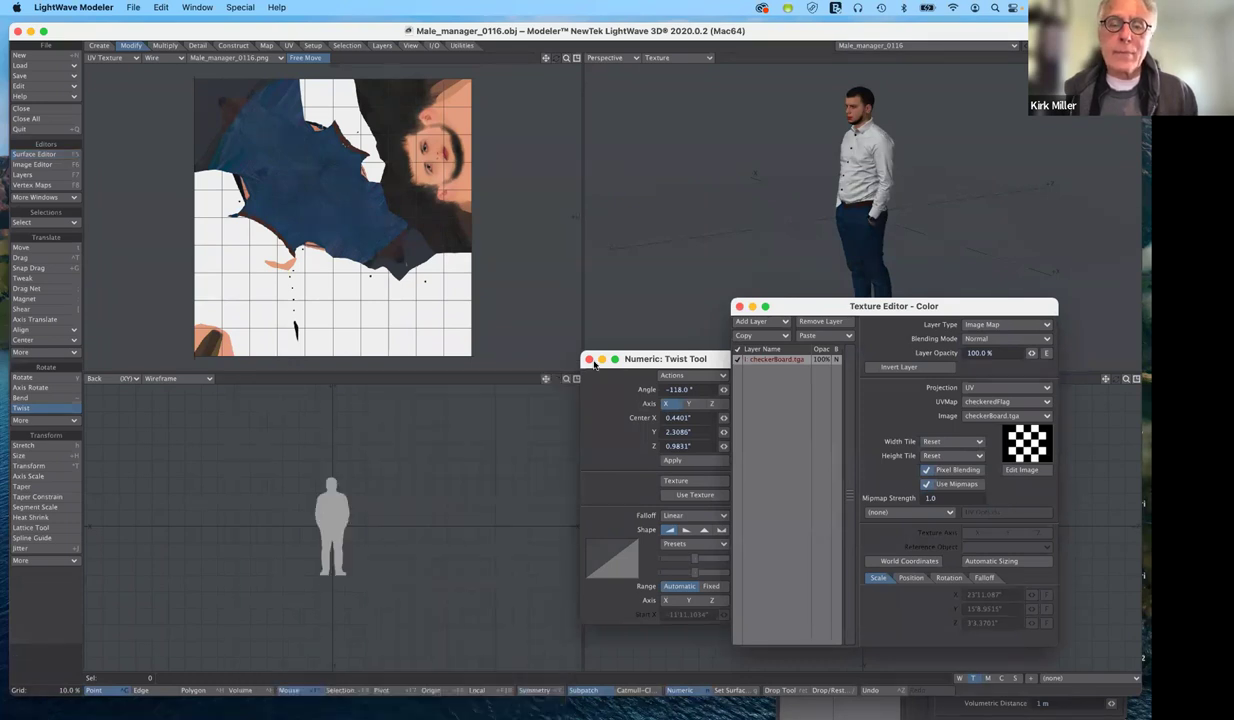
{"action": "key", "text": "n"}
{"action": "left_click", "coordinate": [740, 307]}
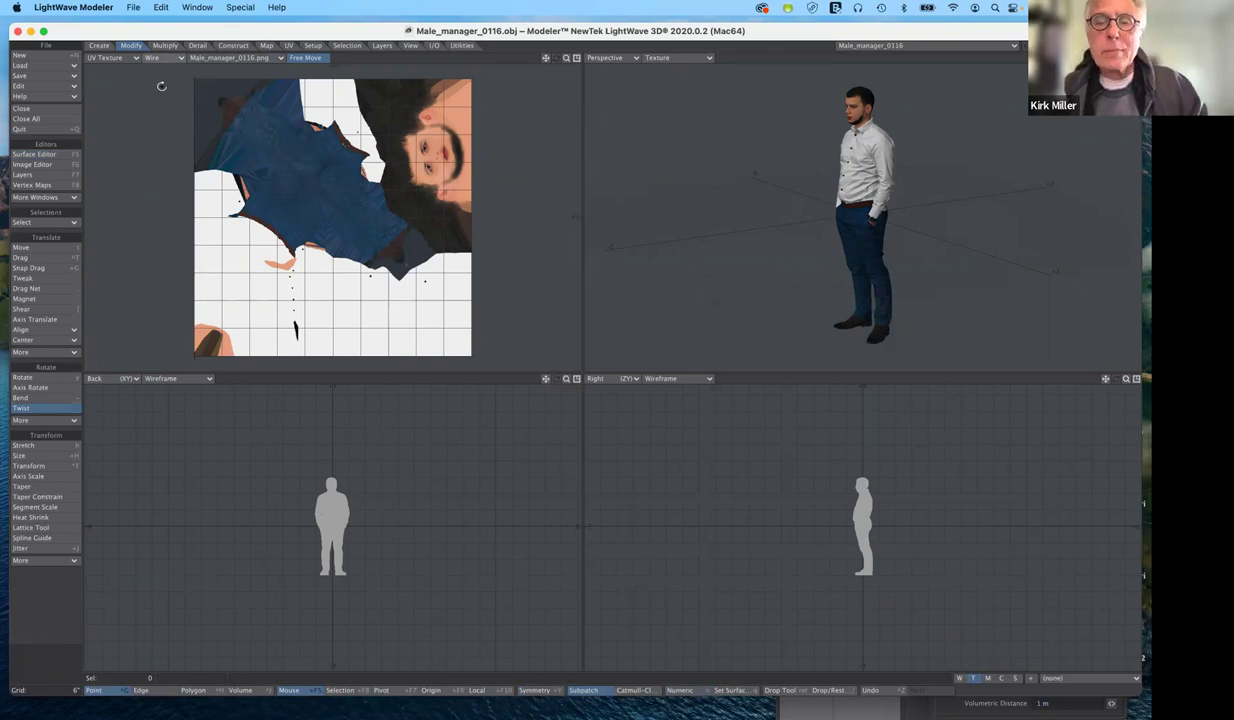
{"action": "key", "text": "shift+q"}
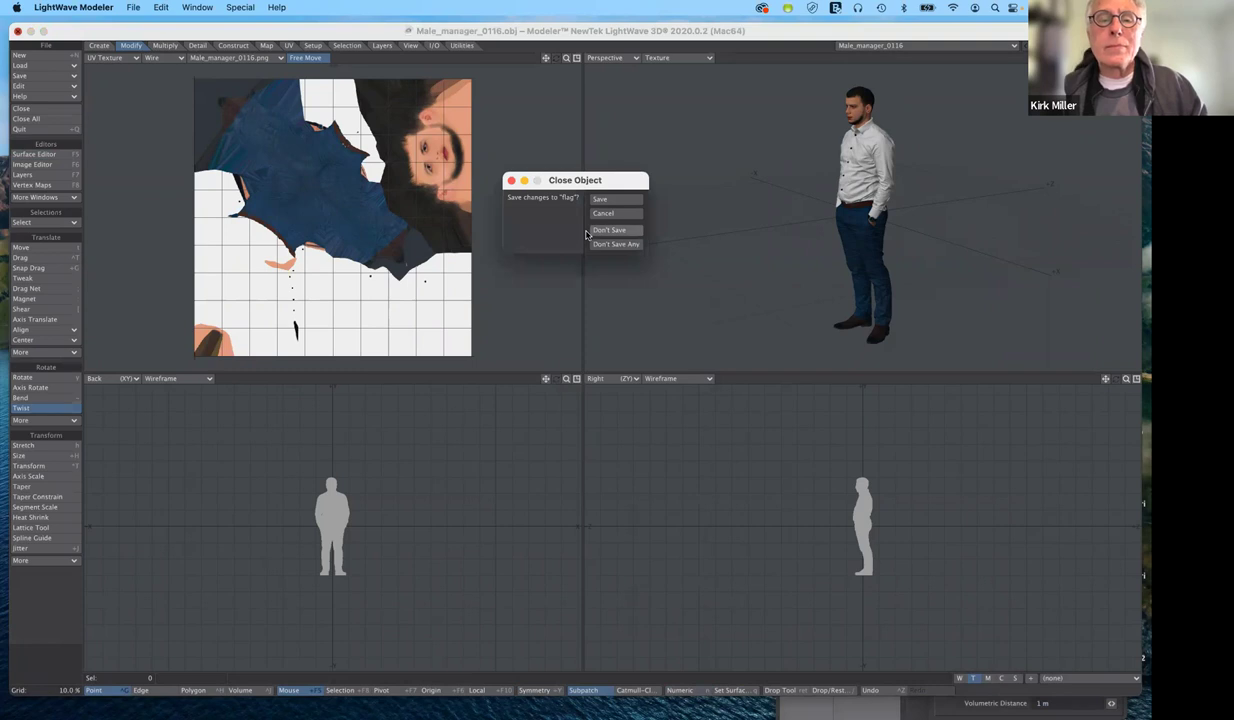
{"action": "left_click", "coordinate": [590, 231]}
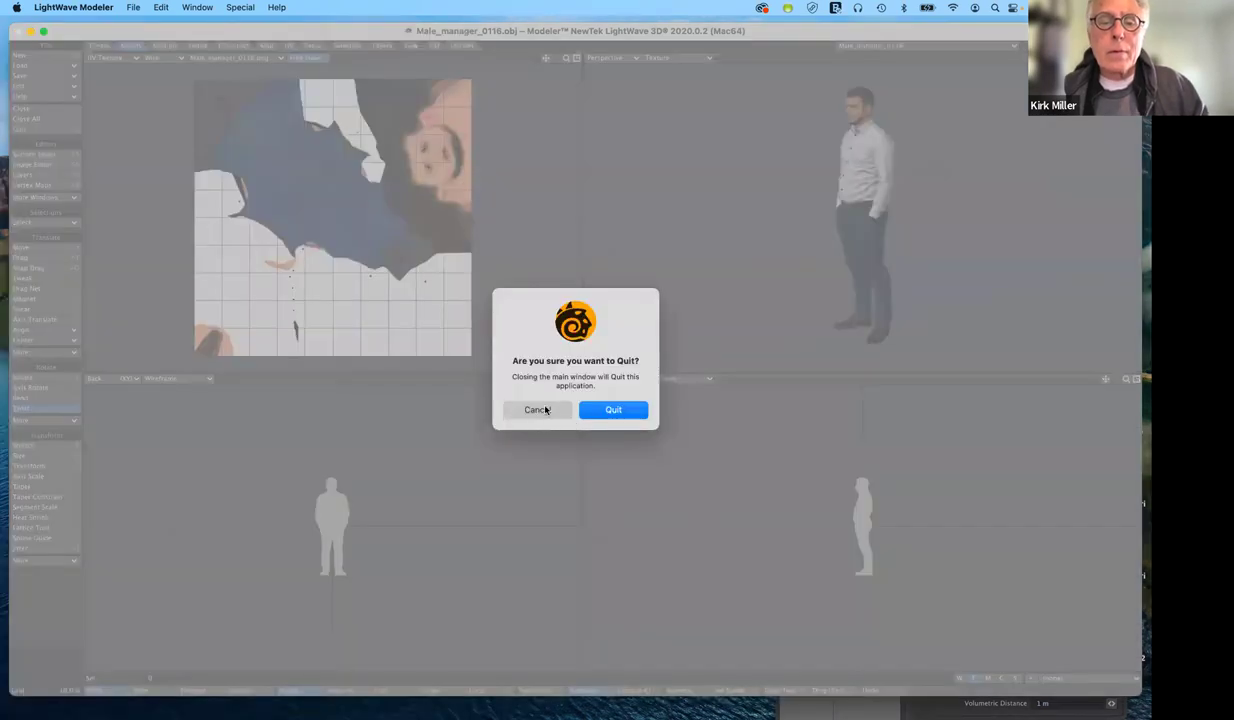
{"action": "left_click", "coordinate": [546, 410]}
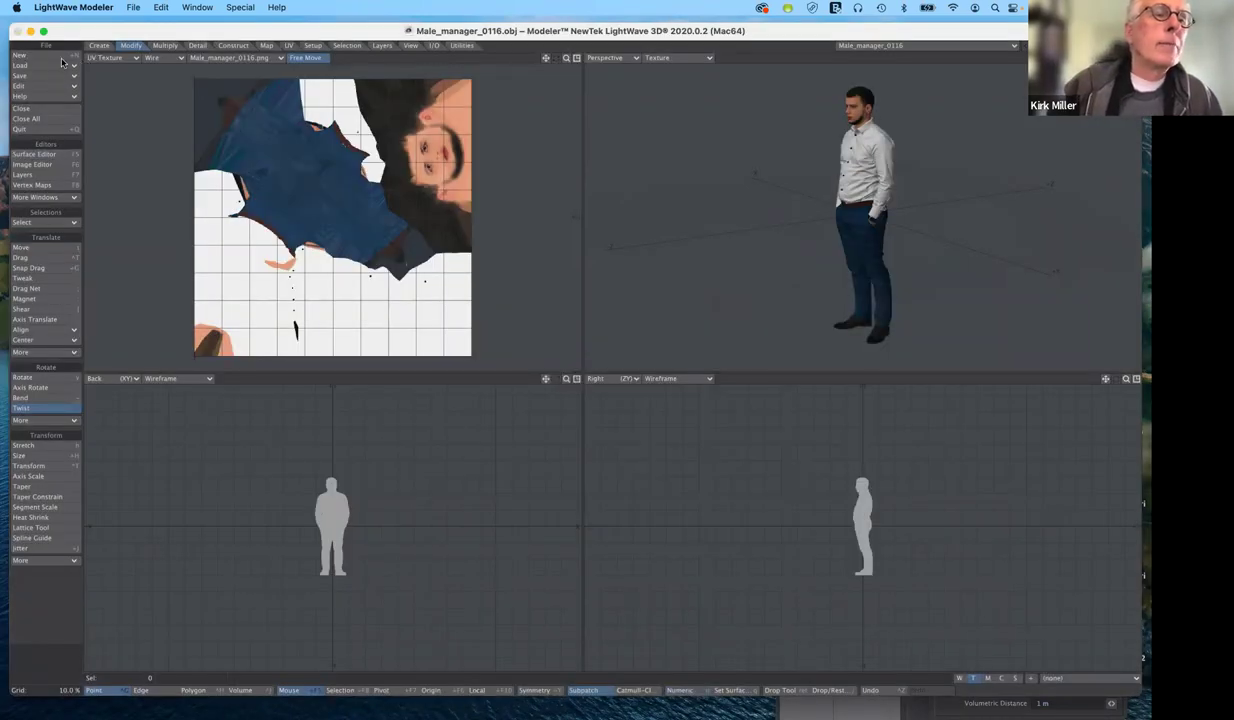
Close the Male_manager_0116 object and set the UV Texture view's backdrop image to checkerBoard.tga
{"action": "left_click", "coordinate": [131, 8]}
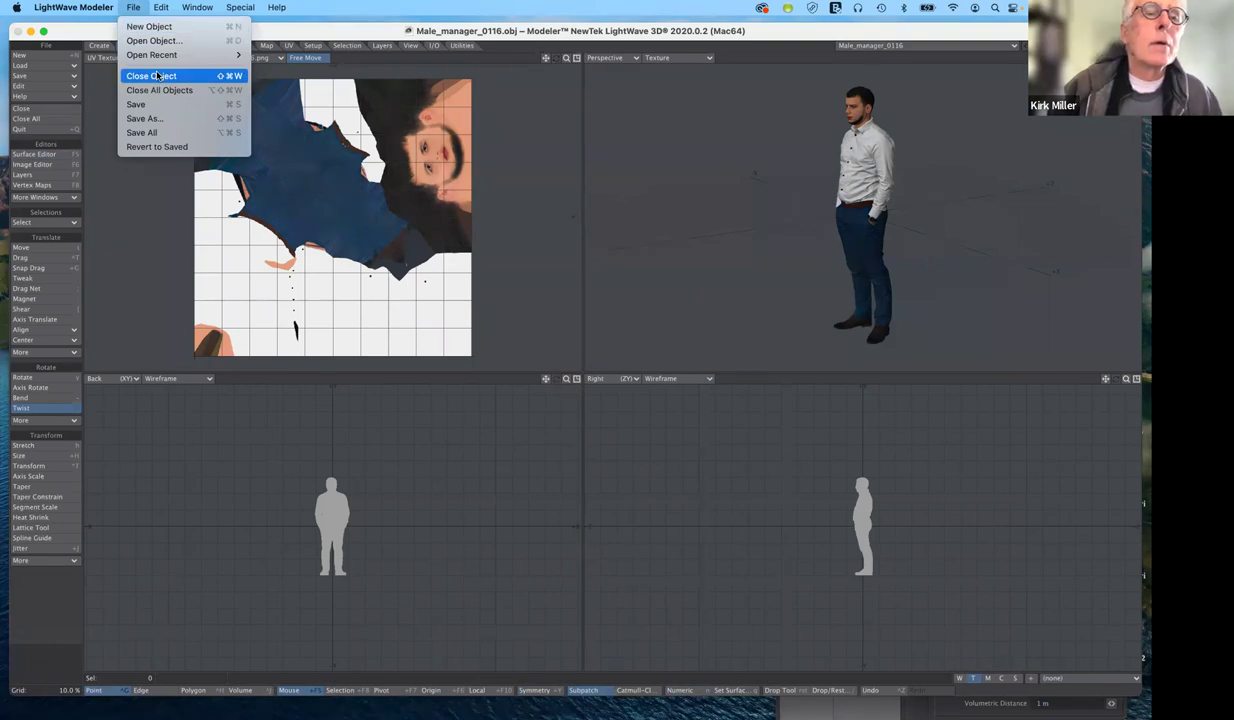
{"action": "left_click", "coordinate": [526, 197]}
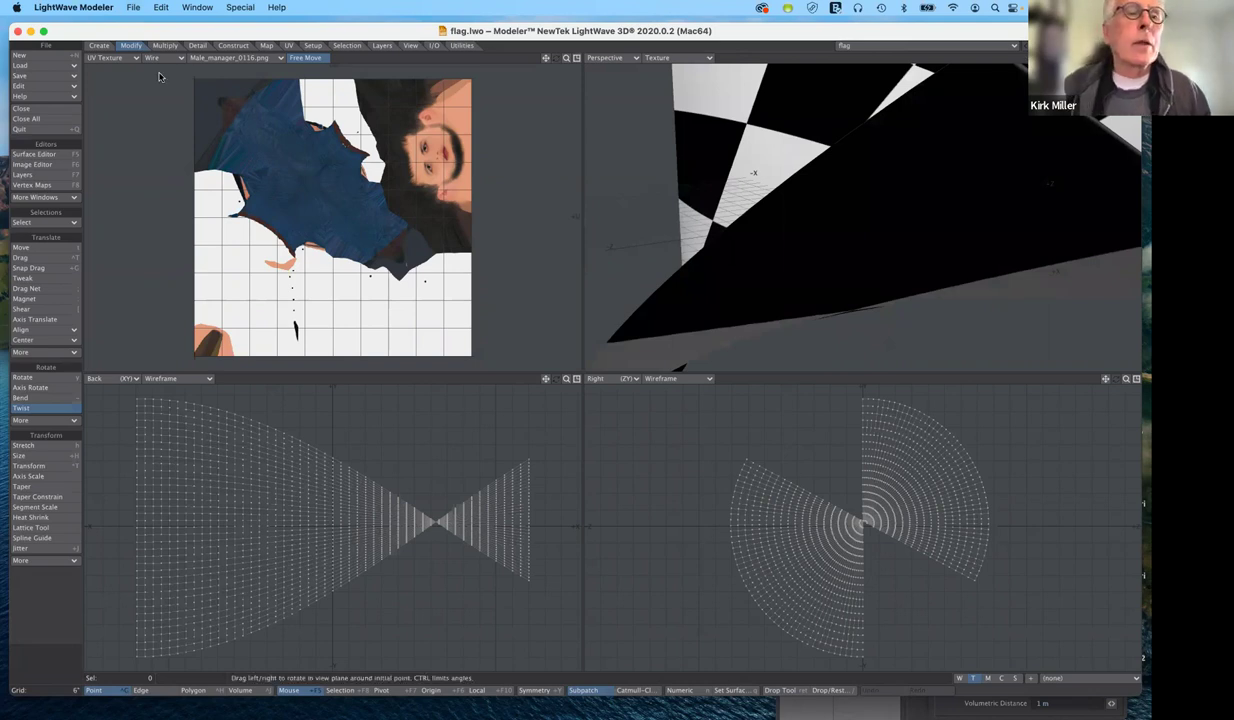
{"action": "left_click", "coordinate": [212, 60]}
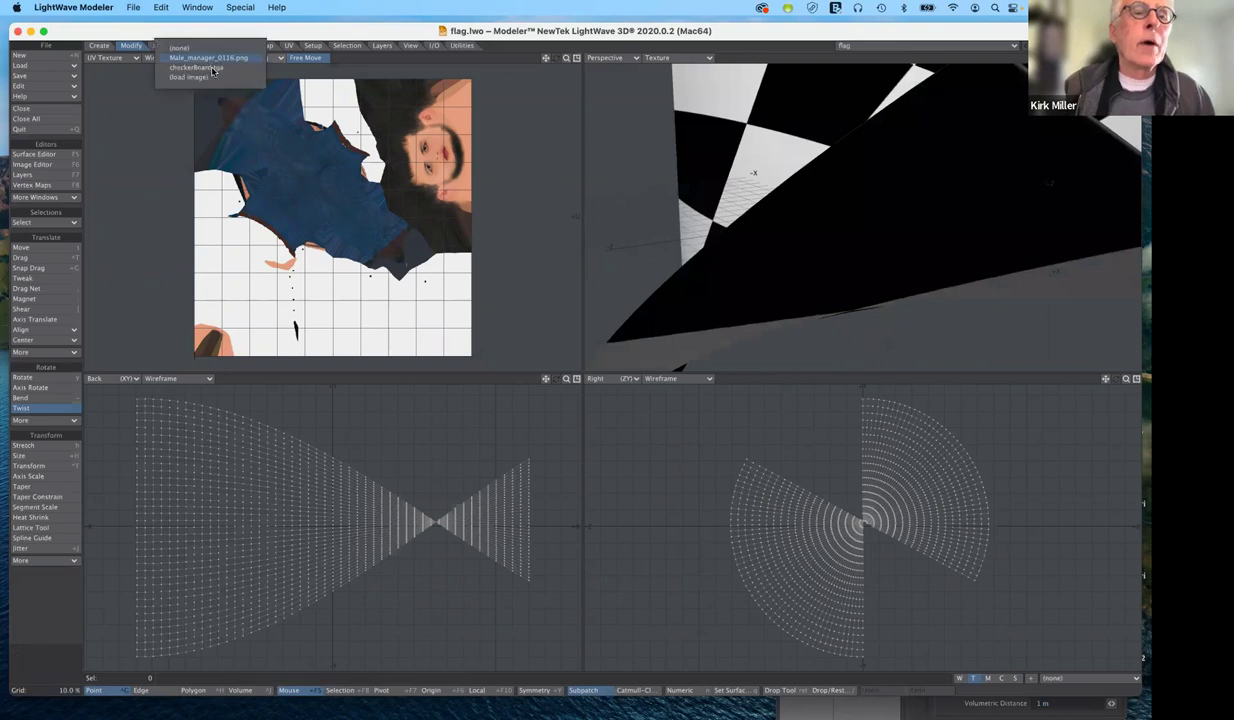
{"action": "left_click", "coordinate": [249, 67]}
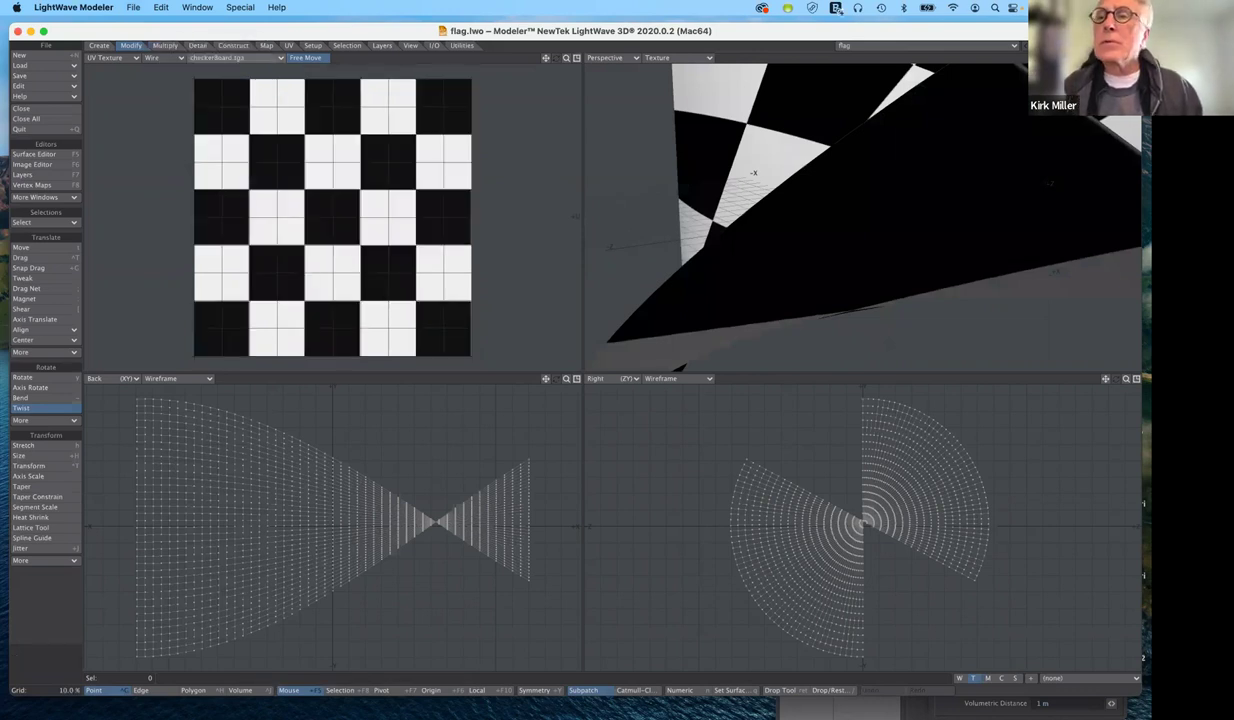
{"action": "left_click_drag", "start_coordinate": [862, 217], "coordinate": [790, 175], "text": "alt"}
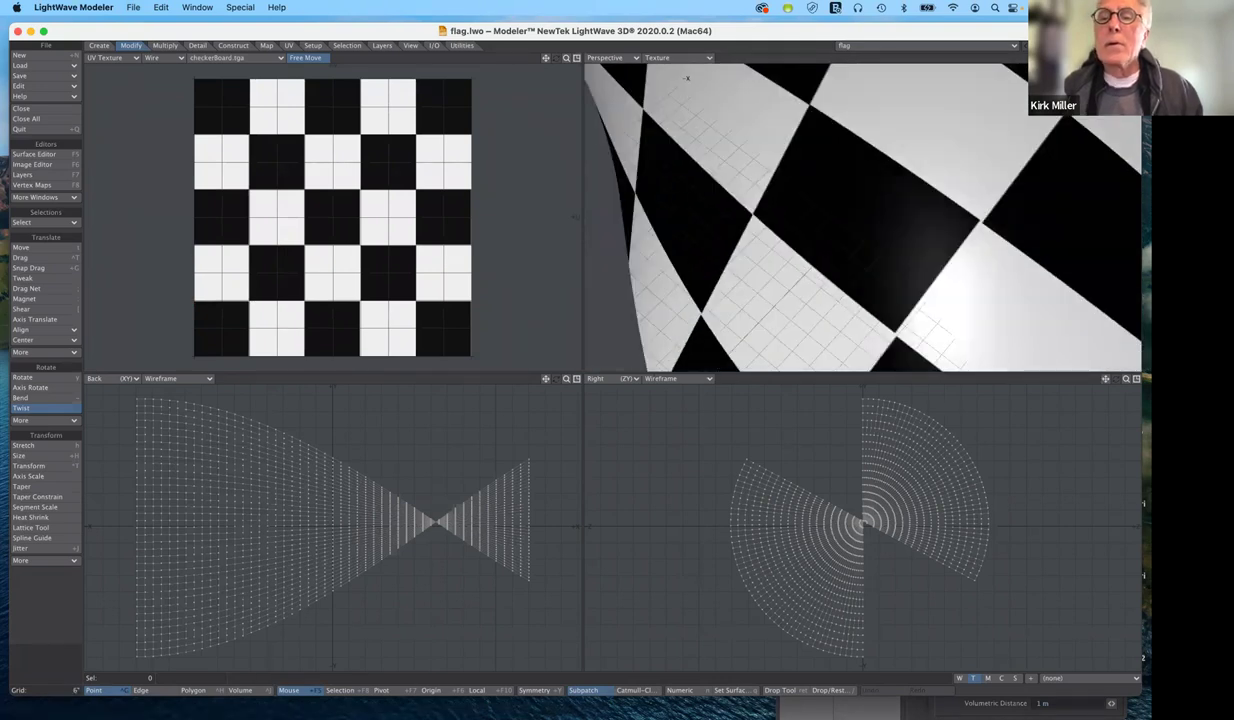
{"action": "key", "text": "a"}
{"action": "key", "text": "period"}
{"action": "key", "text": "period"}
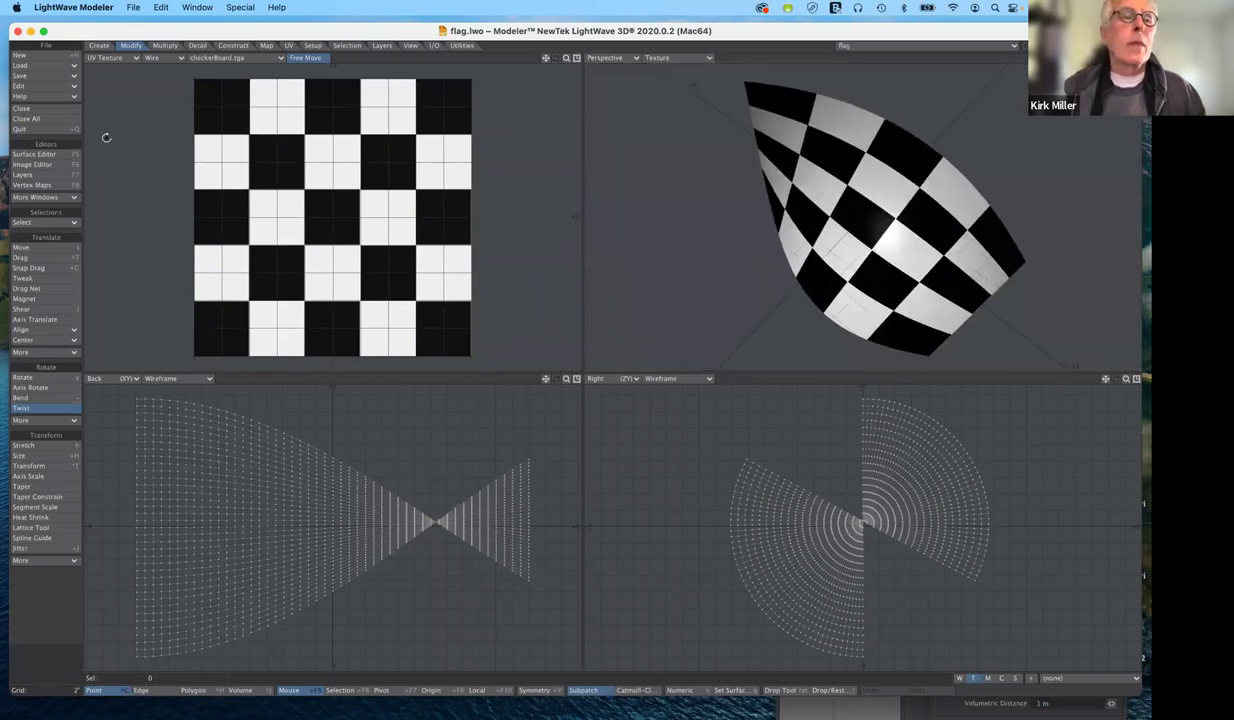
Look through the Desktop's contentFall2021 folder for objects and load Caucasian_Male.lwo
{"action": "left_click", "coordinate": [55, 65]}
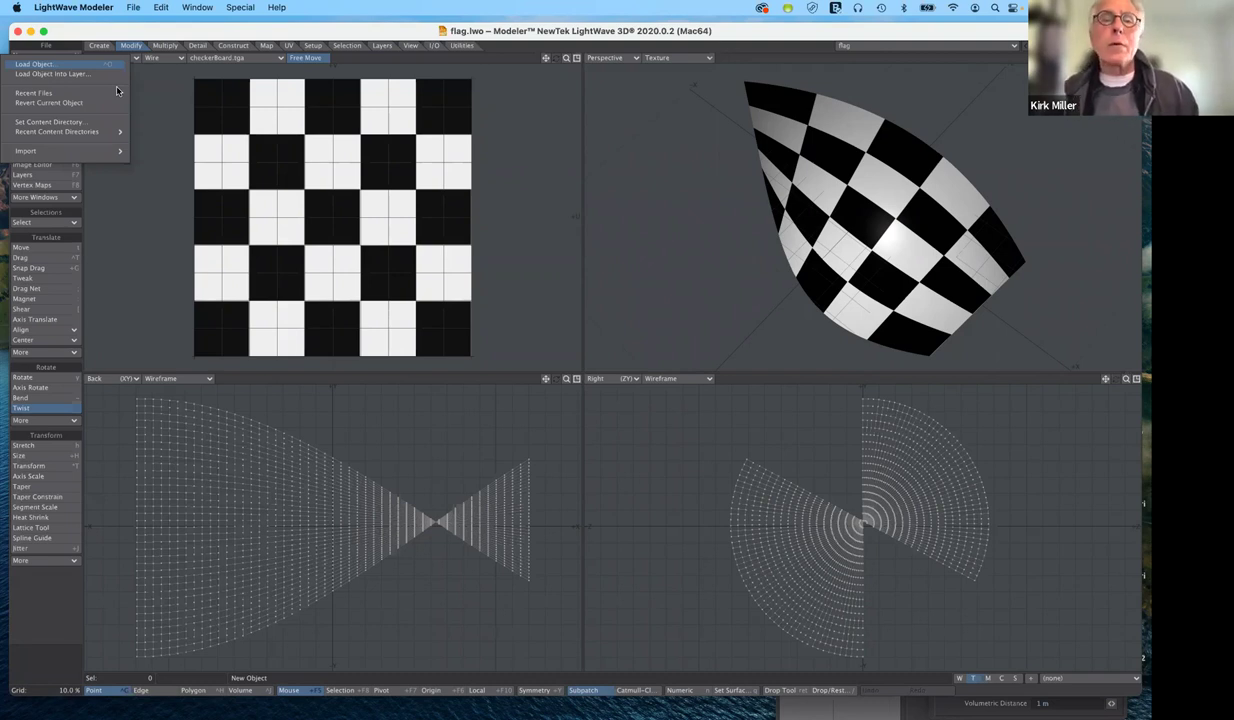
{"action": "key", "text": "Return"}
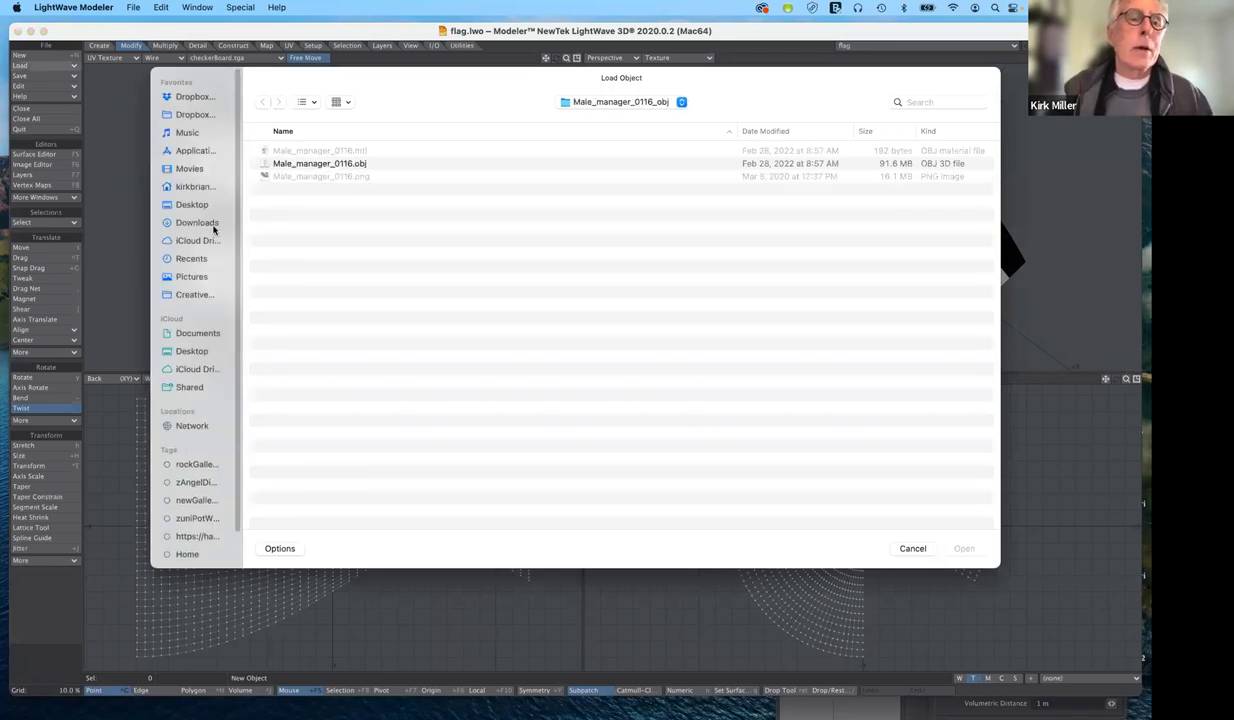
{"action": "left_click", "coordinate": [192, 207]}
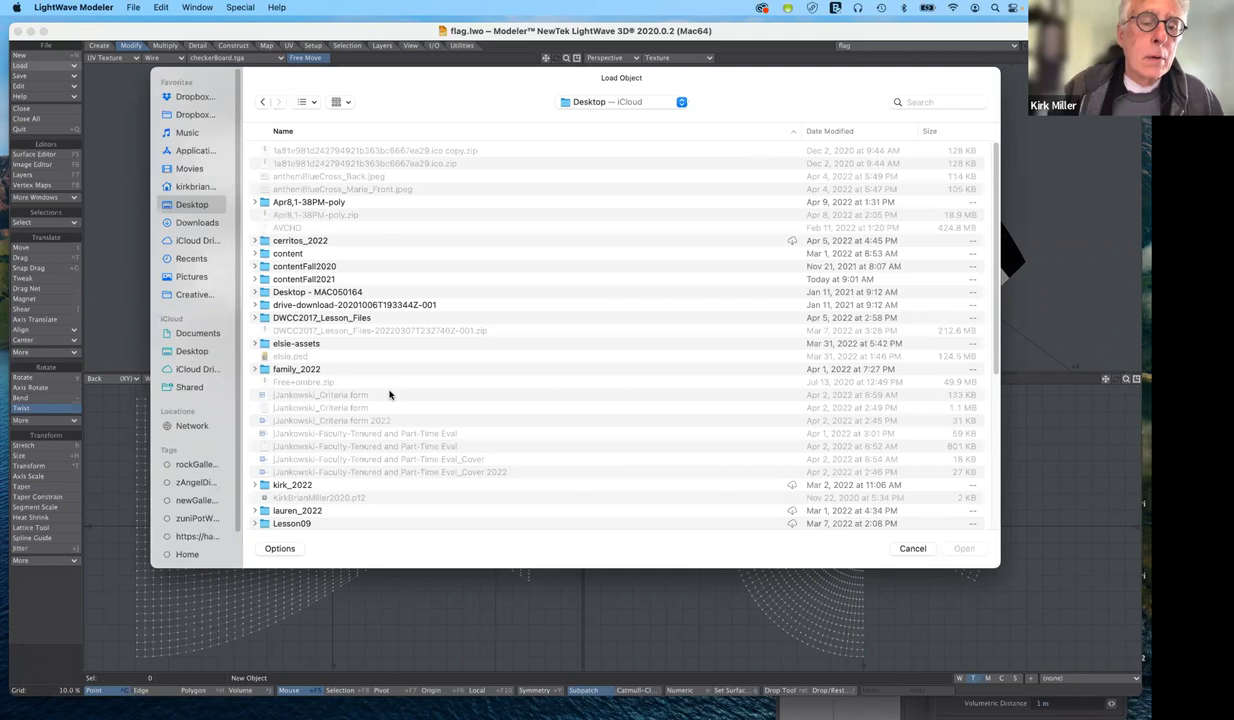
{"action": "scroll", "coordinate": [389, 394], "scroll_direction": "down", "scroll_amount": 5}
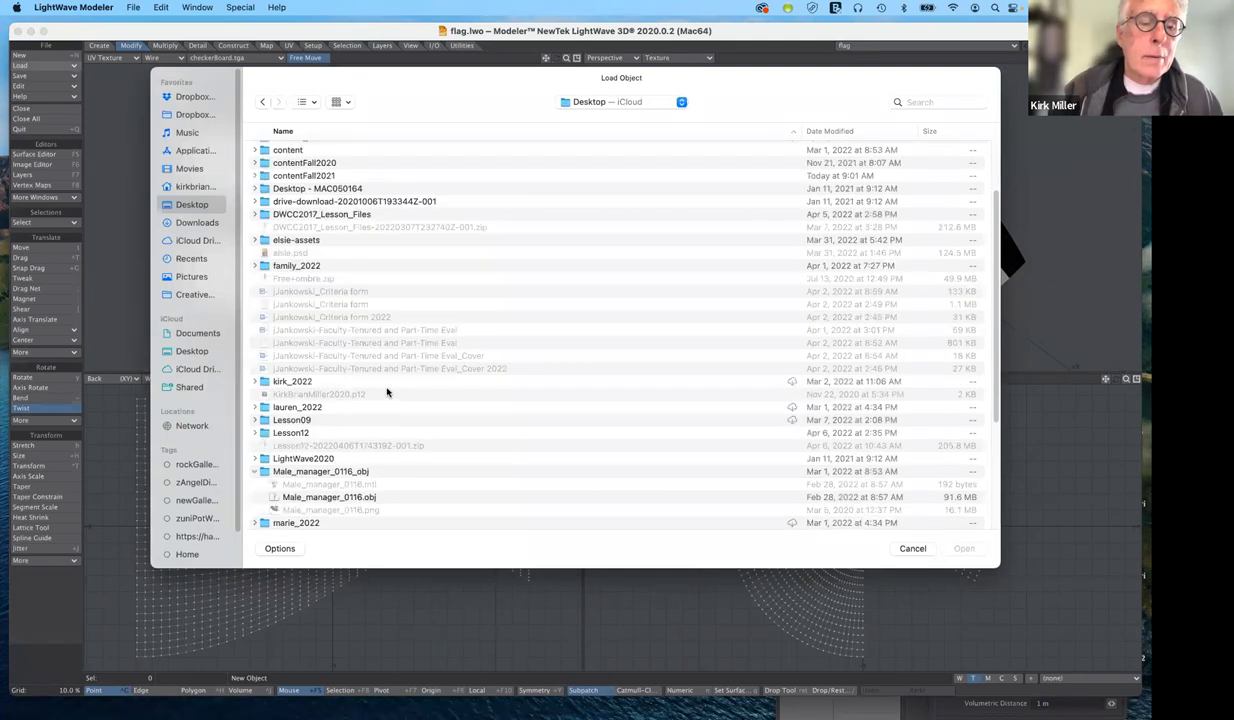
{"action": "scroll", "coordinate": [387, 392], "scroll_direction": "down", "scroll_amount": 4}
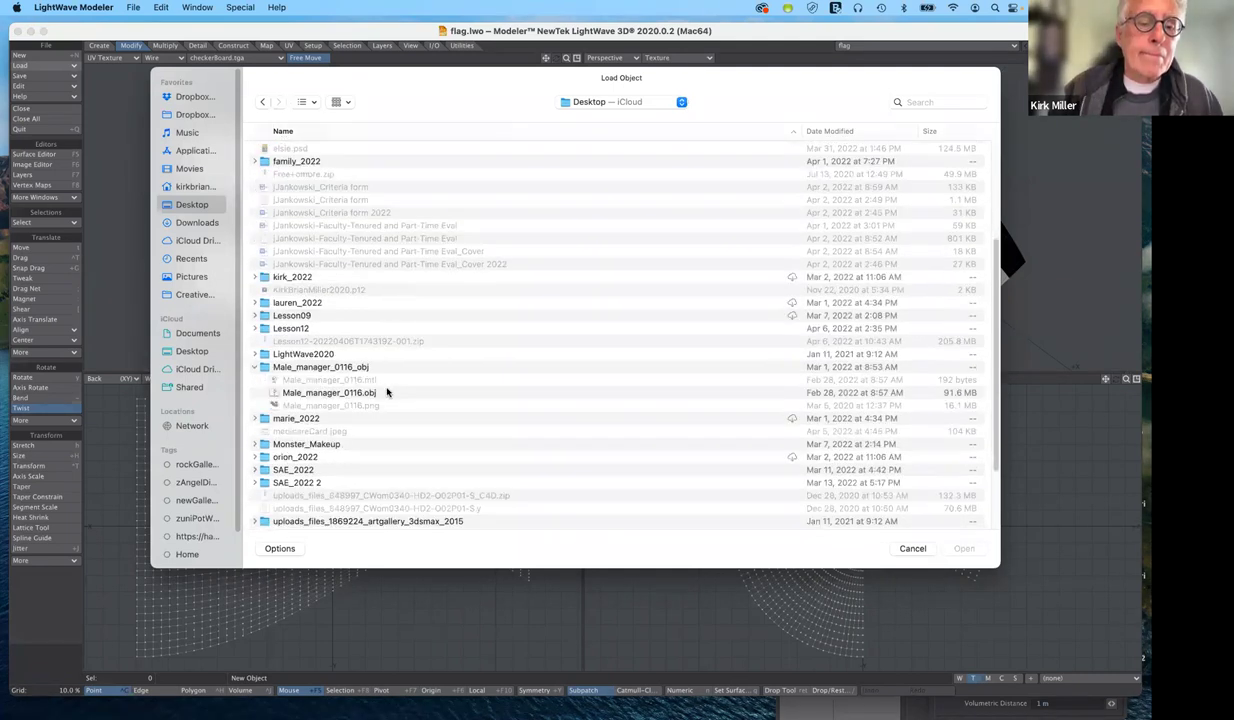
{"action": "scroll", "coordinate": [384, 391], "scroll_direction": "down", "scroll_amount": 4}
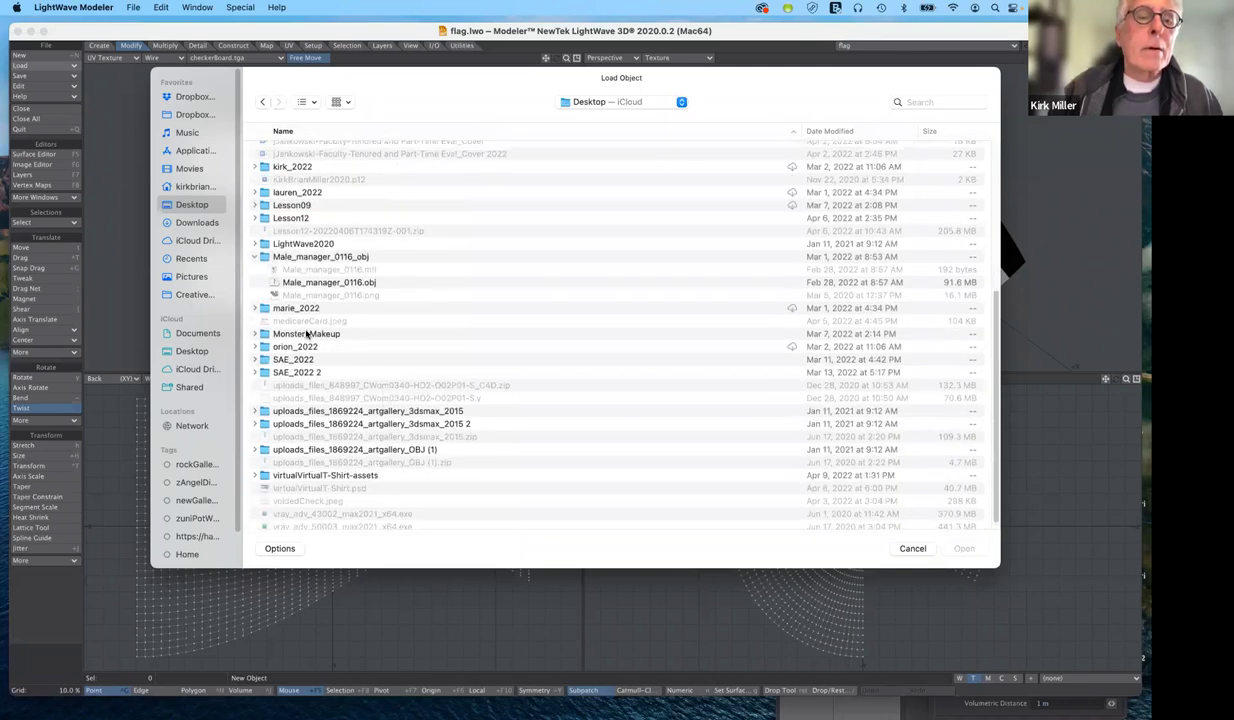
{"action": "scroll", "coordinate": [298, 258], "scroll_direction": "up", "scroll_amount": 8}
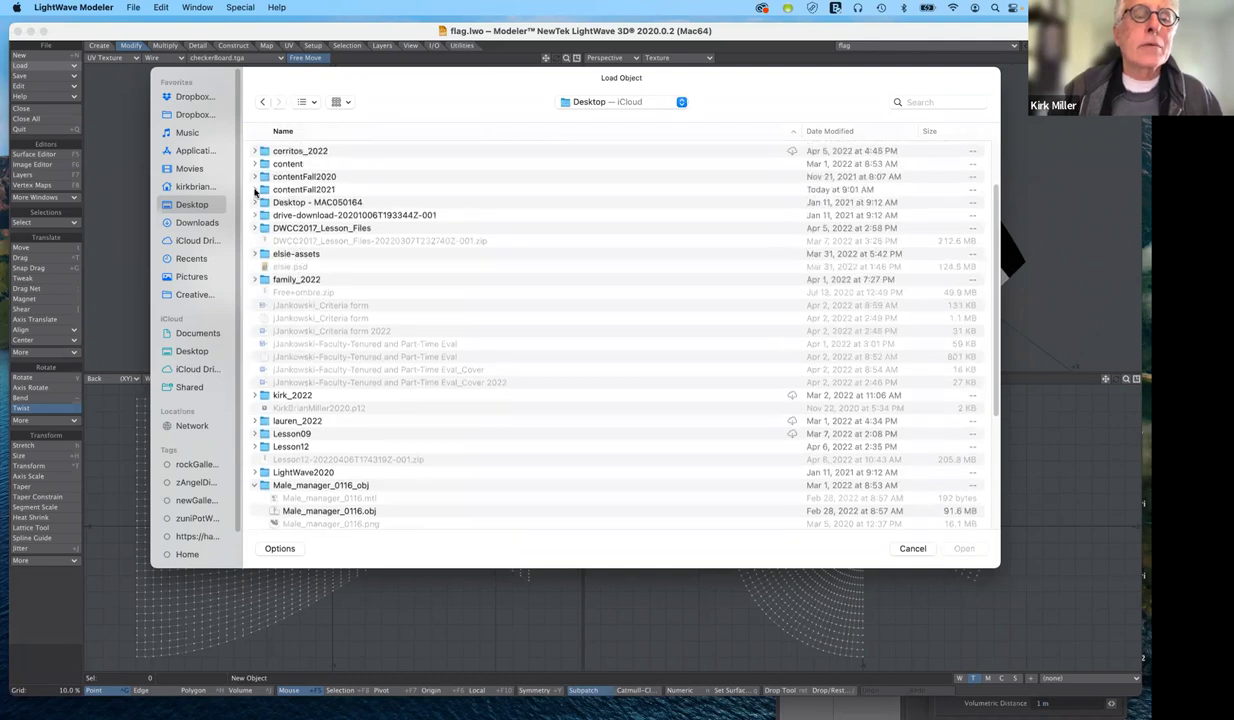
{"action": "scroll", "coordinate": [250, 192], "scroll_direction": "up", "scroll_amount": 1}
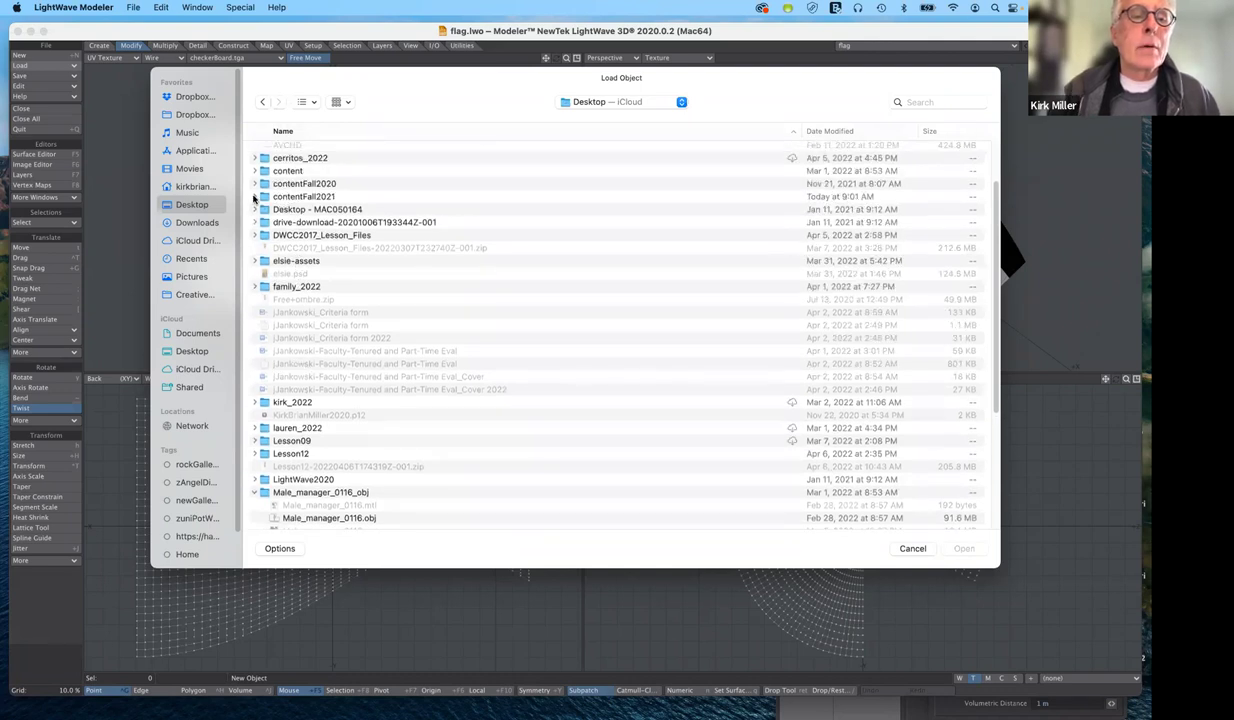
{"action": "left_click", "coordinate": [254, 196]}
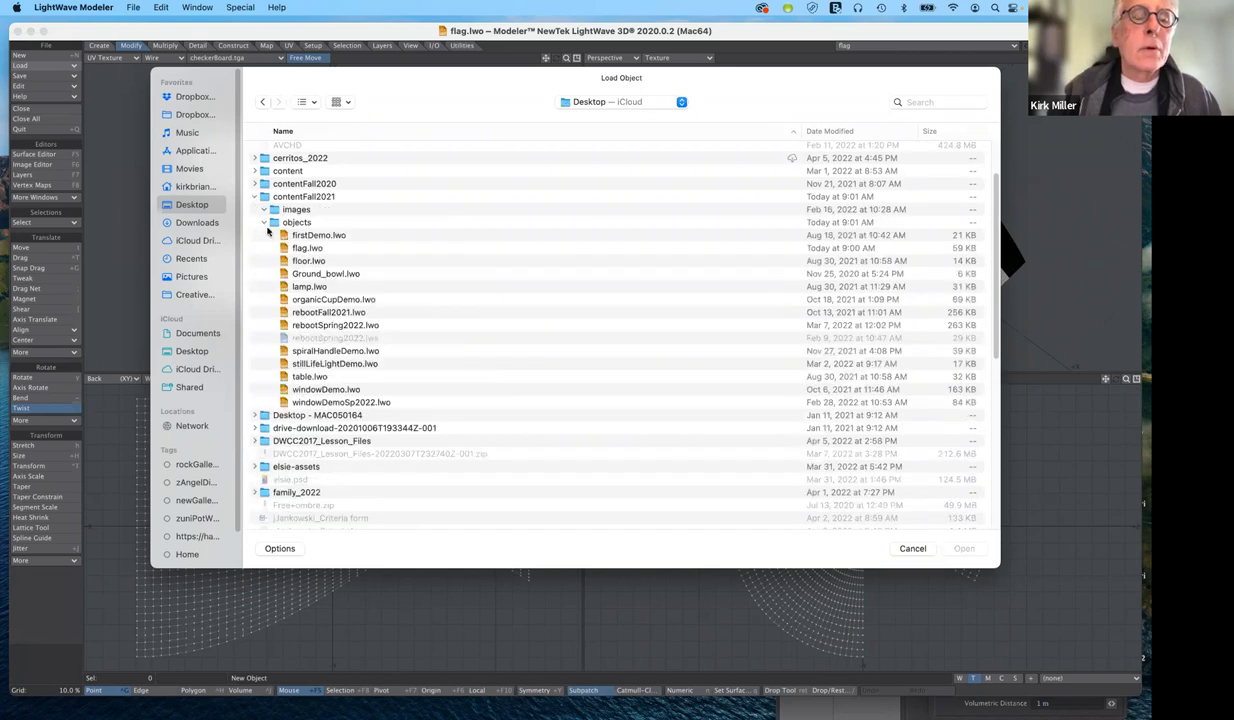
{"action": "left_click", "coordinate": [264, 222]}
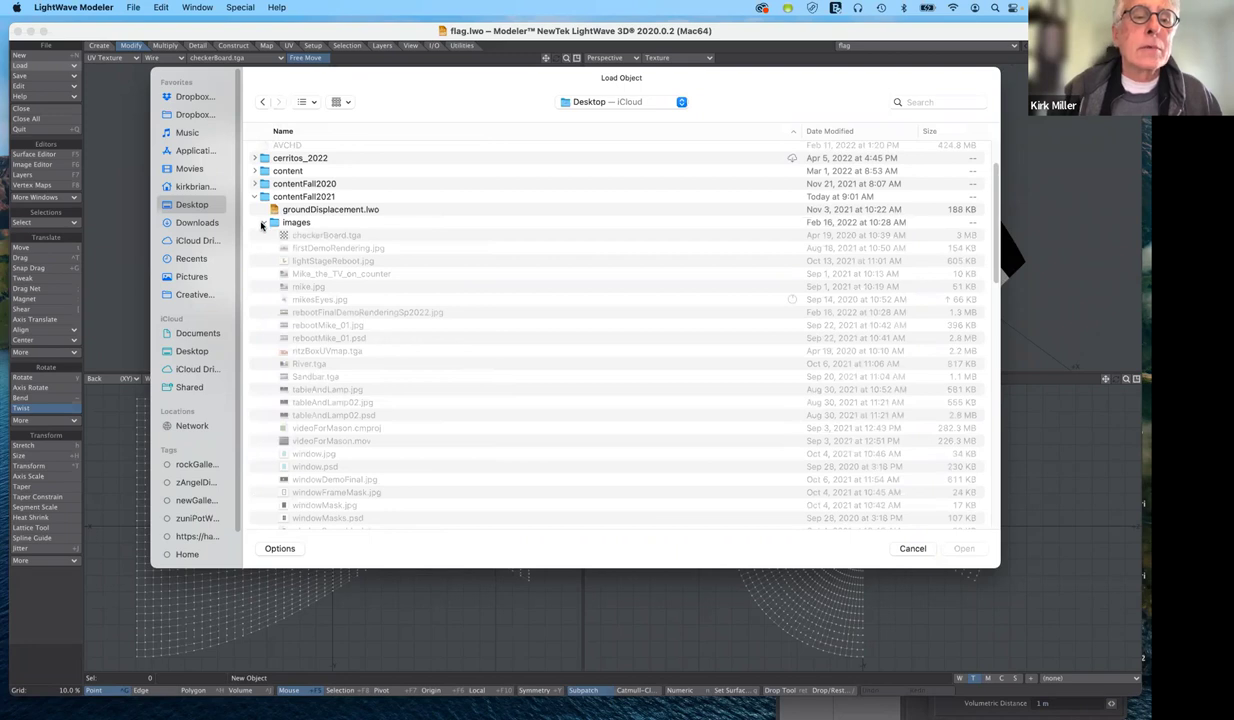
{"action": "left_click", "coordinate": [264, 223]}
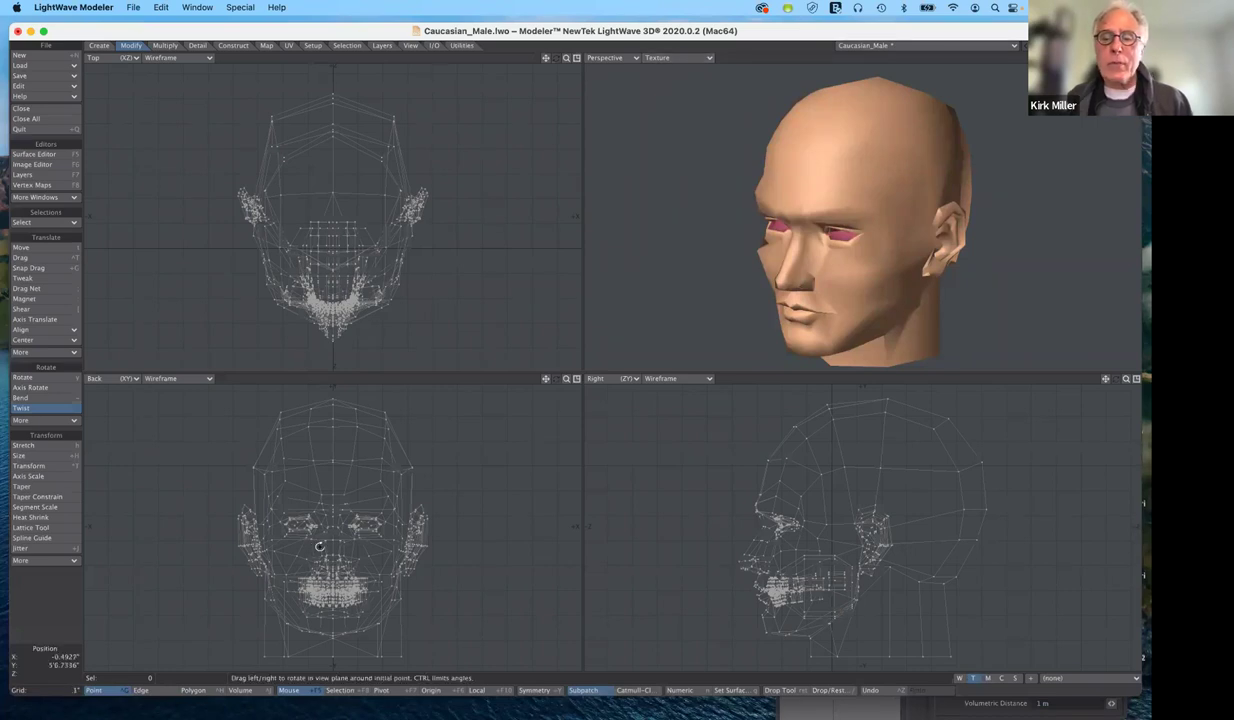
Create a UV texture map named head with the Cylindrical map type on the Y axis, set as the default UV map
{"action": "left_click", "coordinate": [1033, 680]}
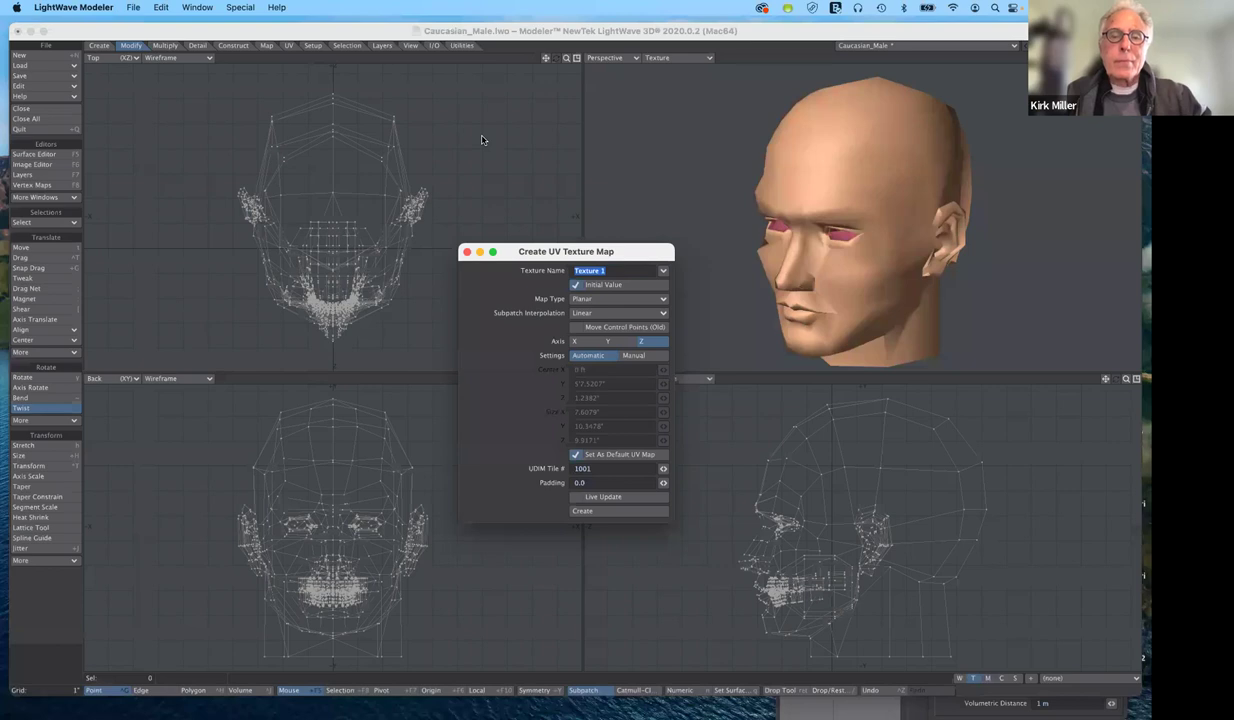
{"action": "type", "text": "head"}
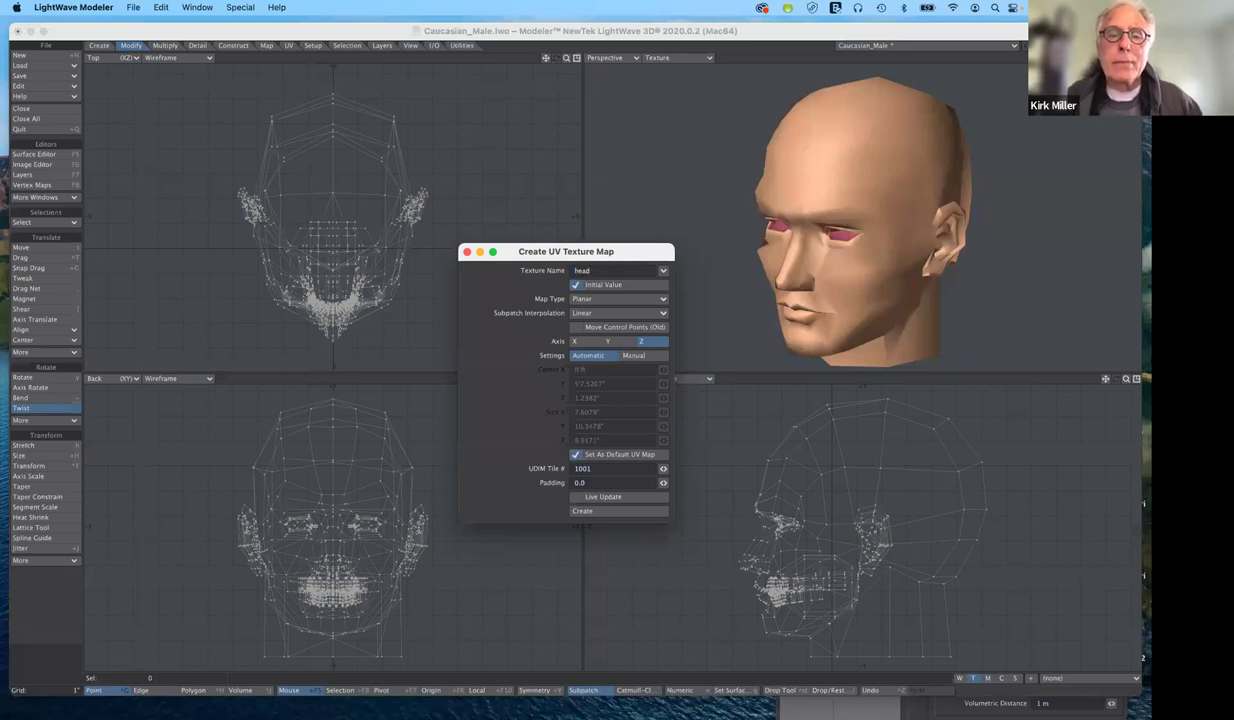
{"action": "left_click", "coordinate": [630, 299]}
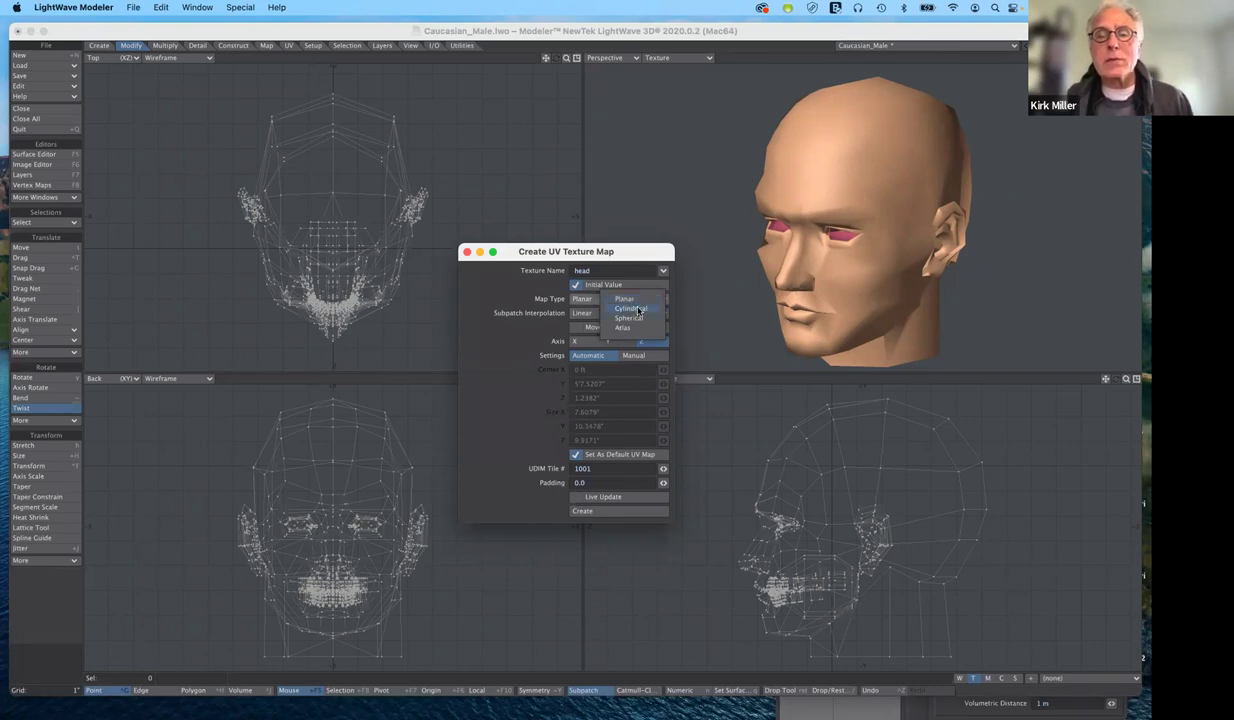
{"action": "left_click", "coordinate": [638, 309]}
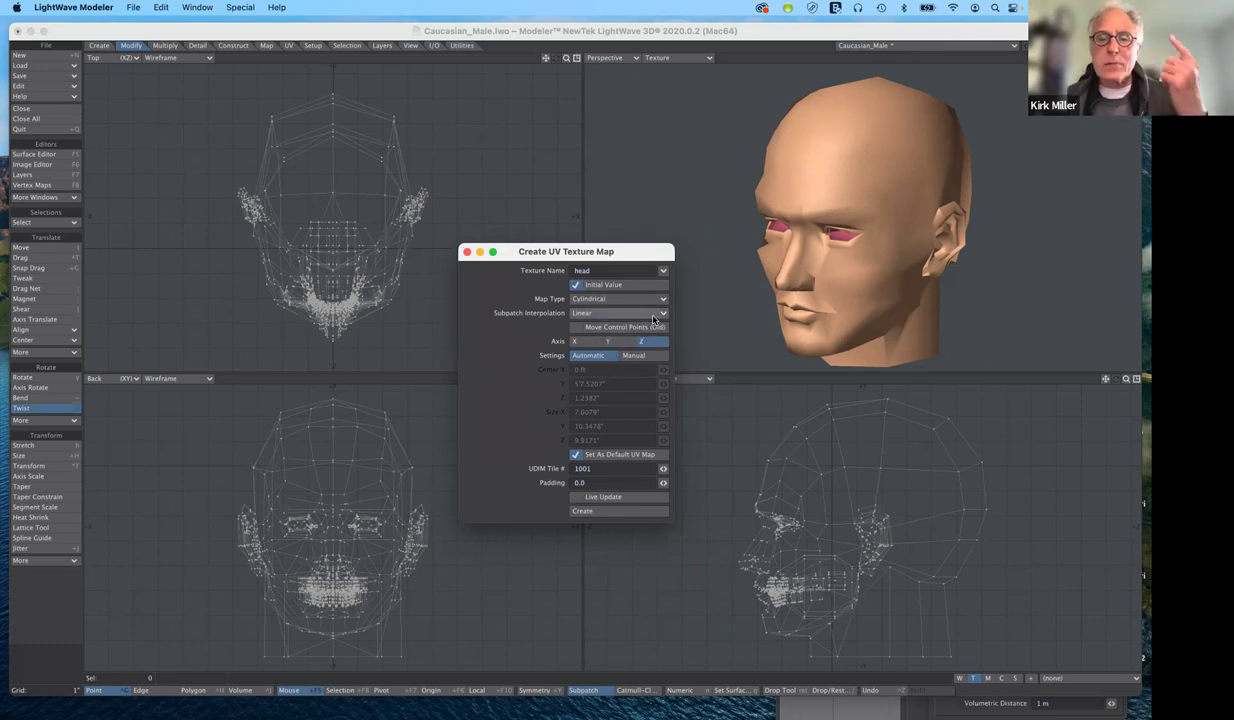
{"action": "left_click", "coordinate": [621, 342]}
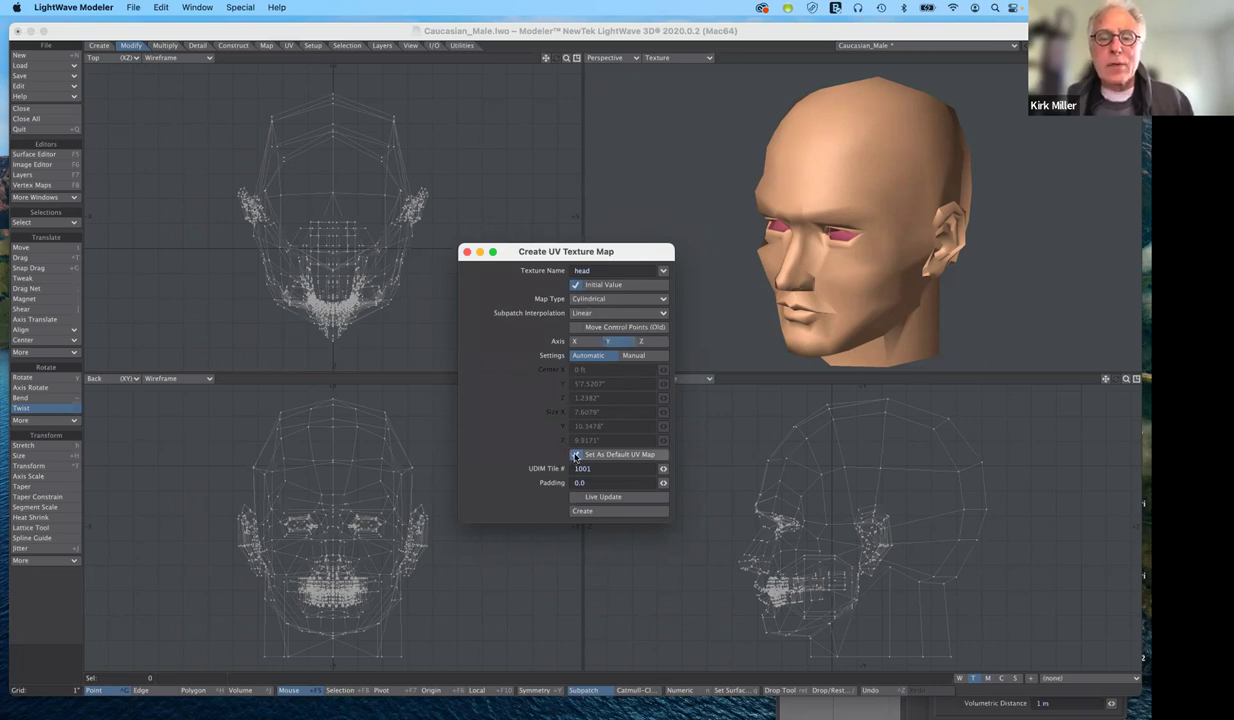
{"action": "left_click", "coordinate": [576, 455]}
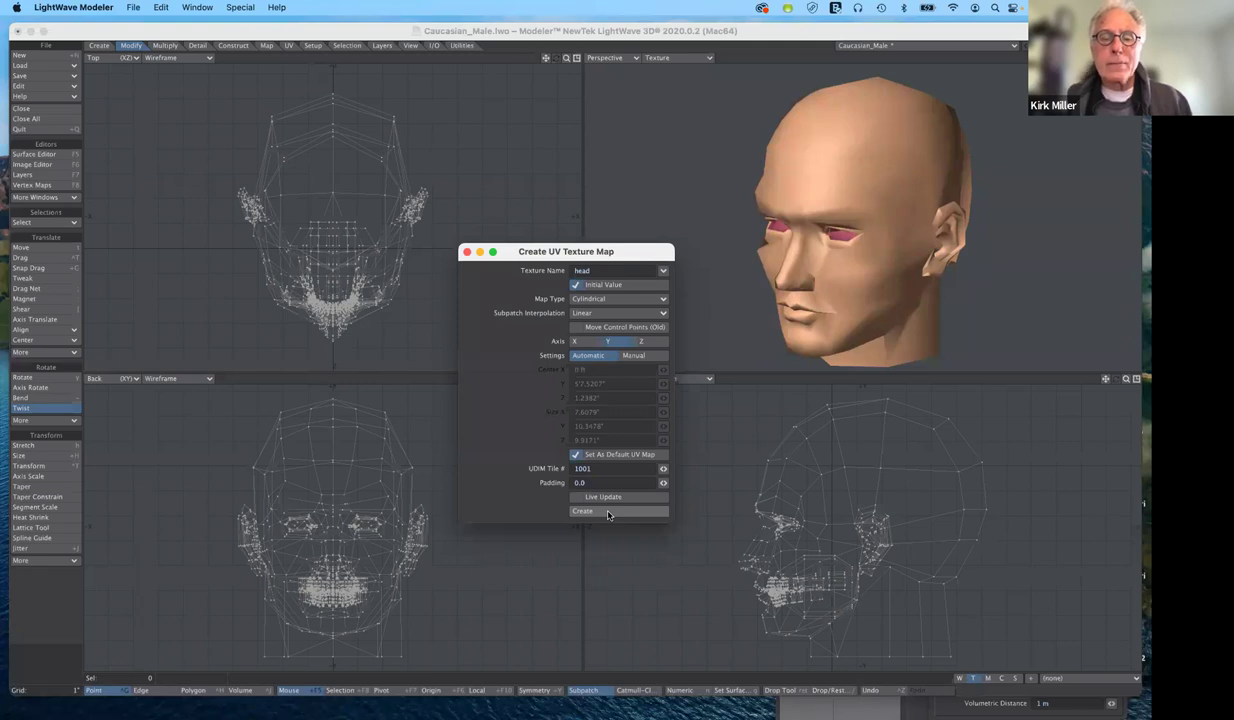
{"action": "left_click", "coordinate": [608, 512]}
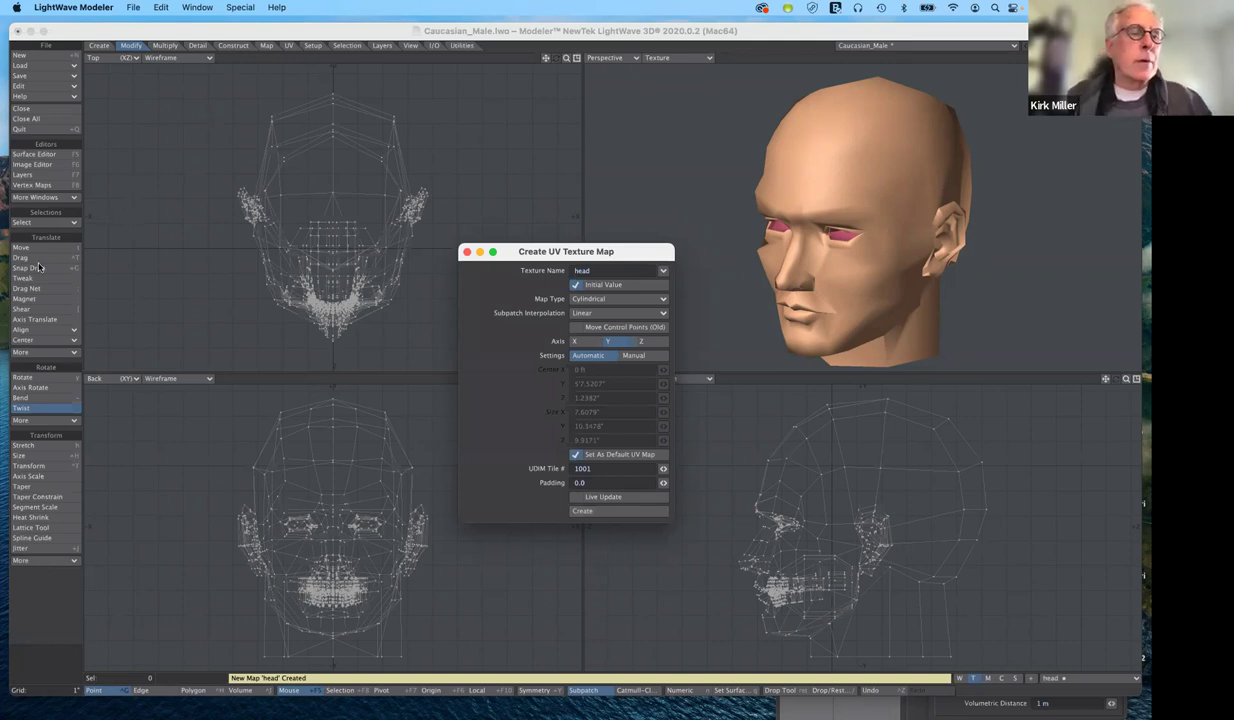
Open the Surface Editor and close the Create UV Texture Map window
{"action": "left_click", "coordinate": [57, 156]}
{"action": "left_click", "coordinate": [57, 156]}
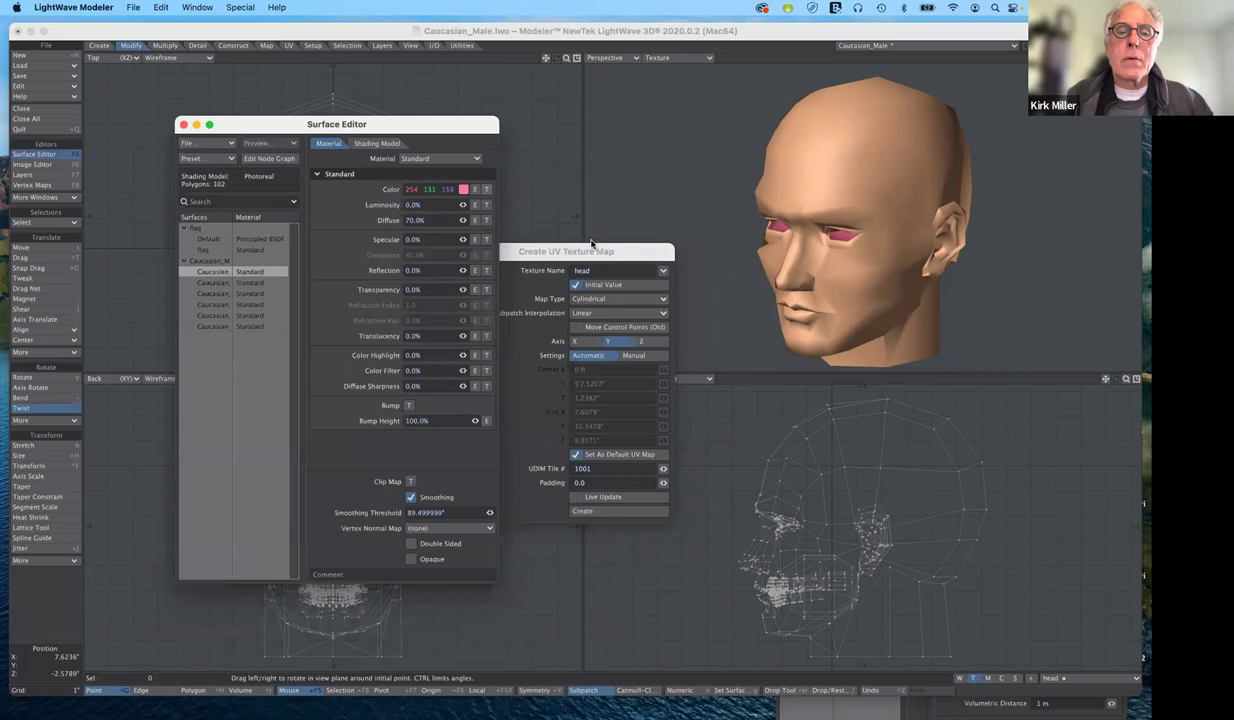
{"action": "left_click_drag", "start_coordinate": [581, 252], "coordinate": [700, 238]}
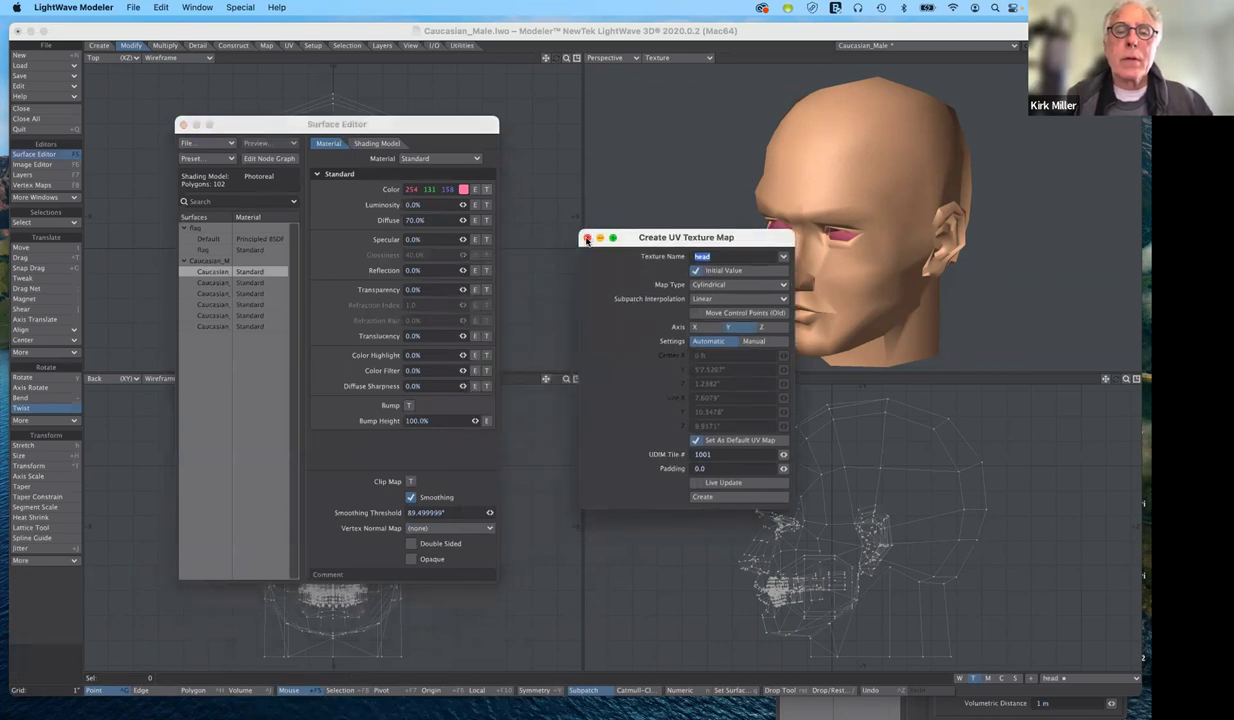
{"action": "key", "text": "Escape"}
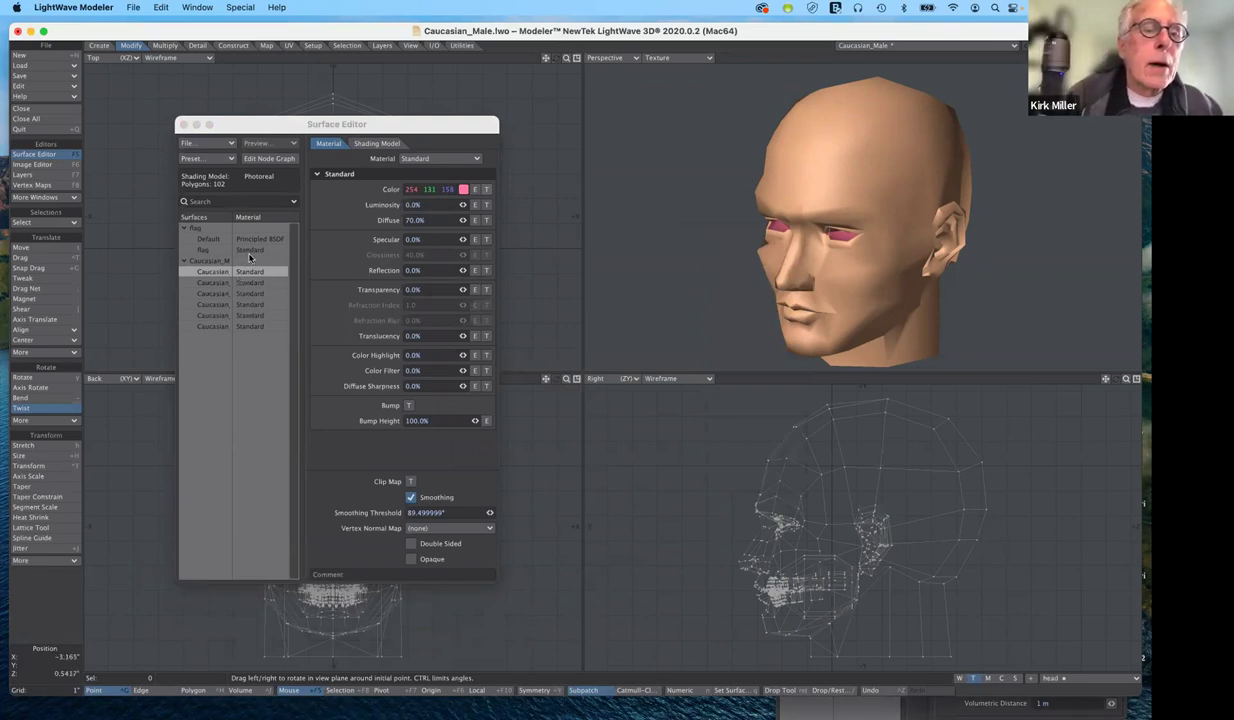
Look through the Caucasian_Male surfaces and their material settings in the Surface Editor
{"action": "left_click", "coordinate": [218, 327]}
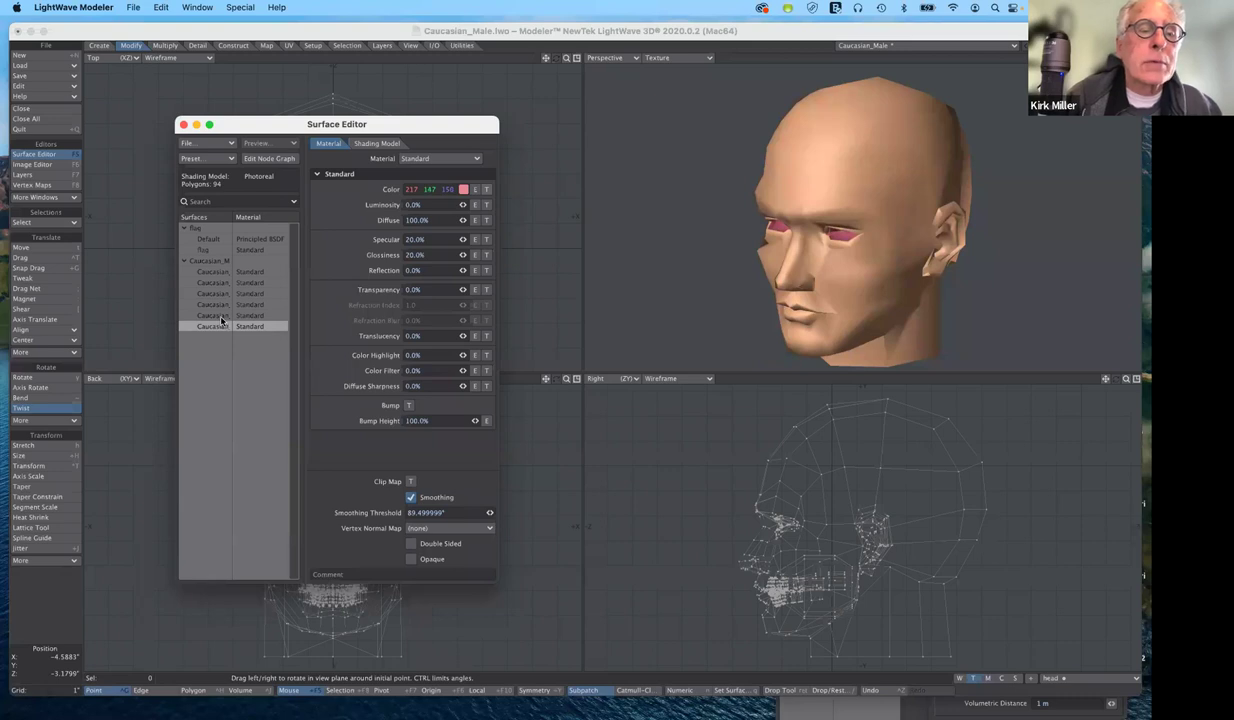
{"action": "left_click", "coordinate": [222, 316]}
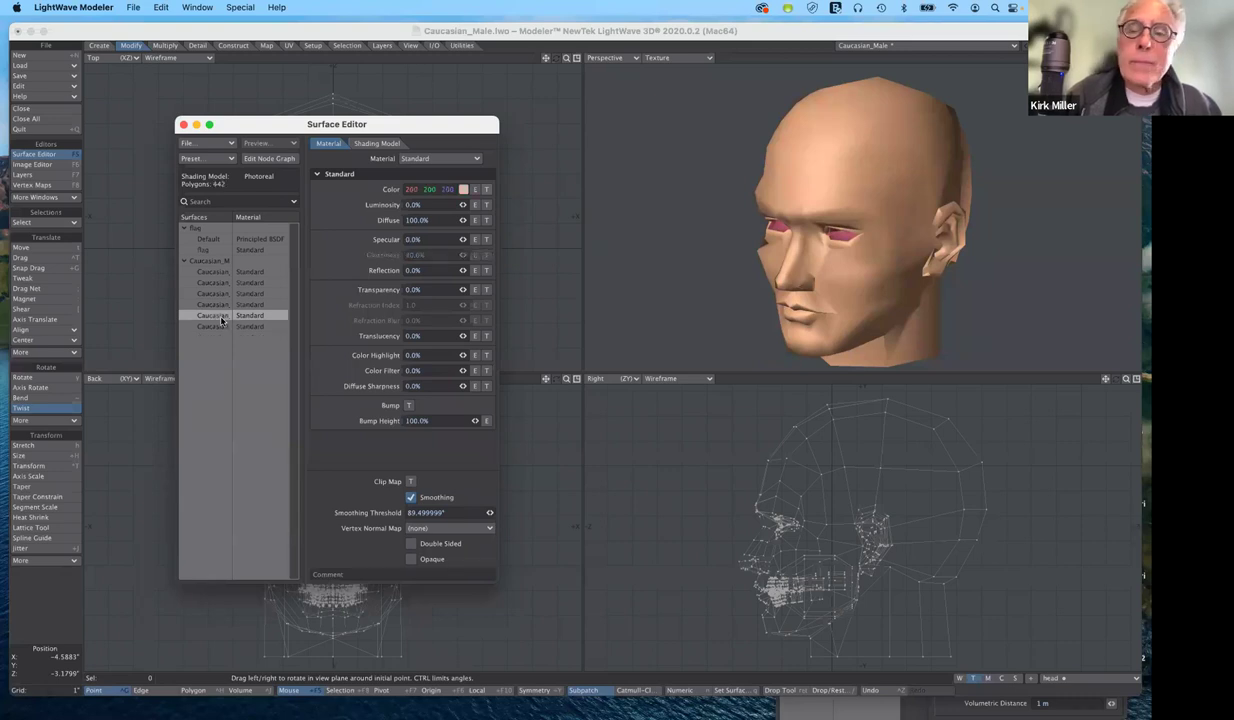
{"action": "left_click", "coordinate": [222, 305]}
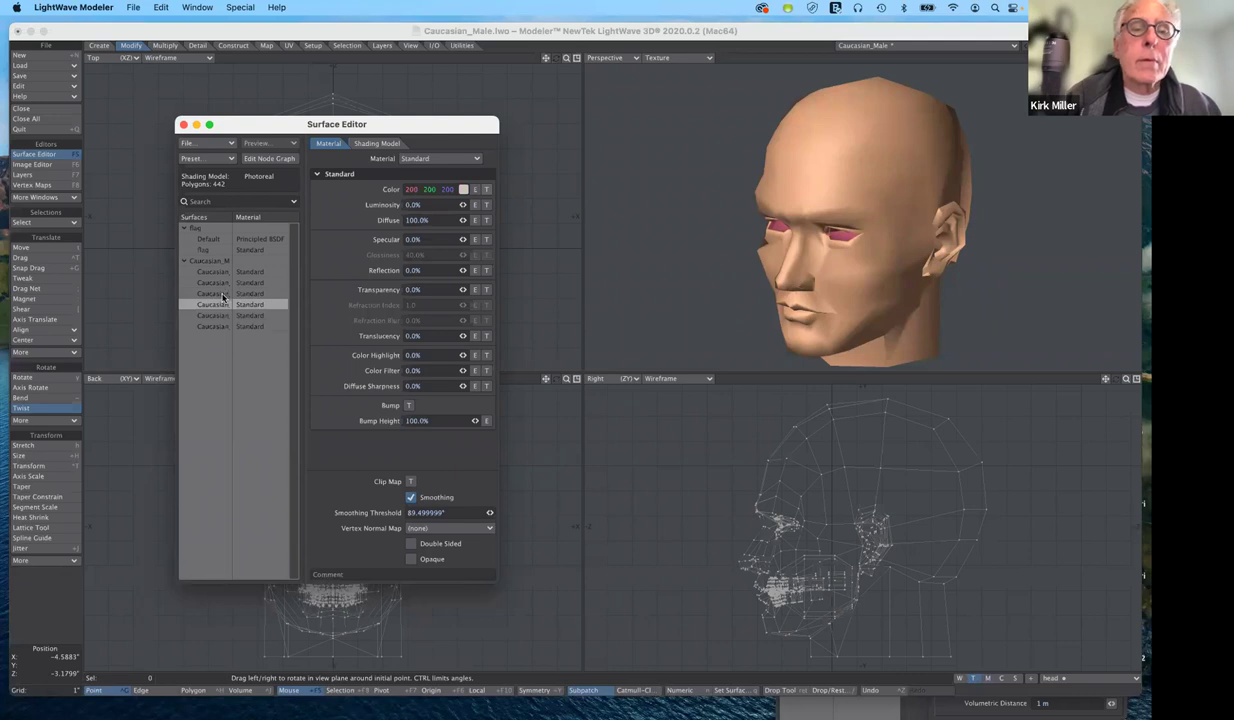
{"action": "left_click", "coordinate": [223, 293]}
{"action": "left_click", "coordinate": [225, 285]}
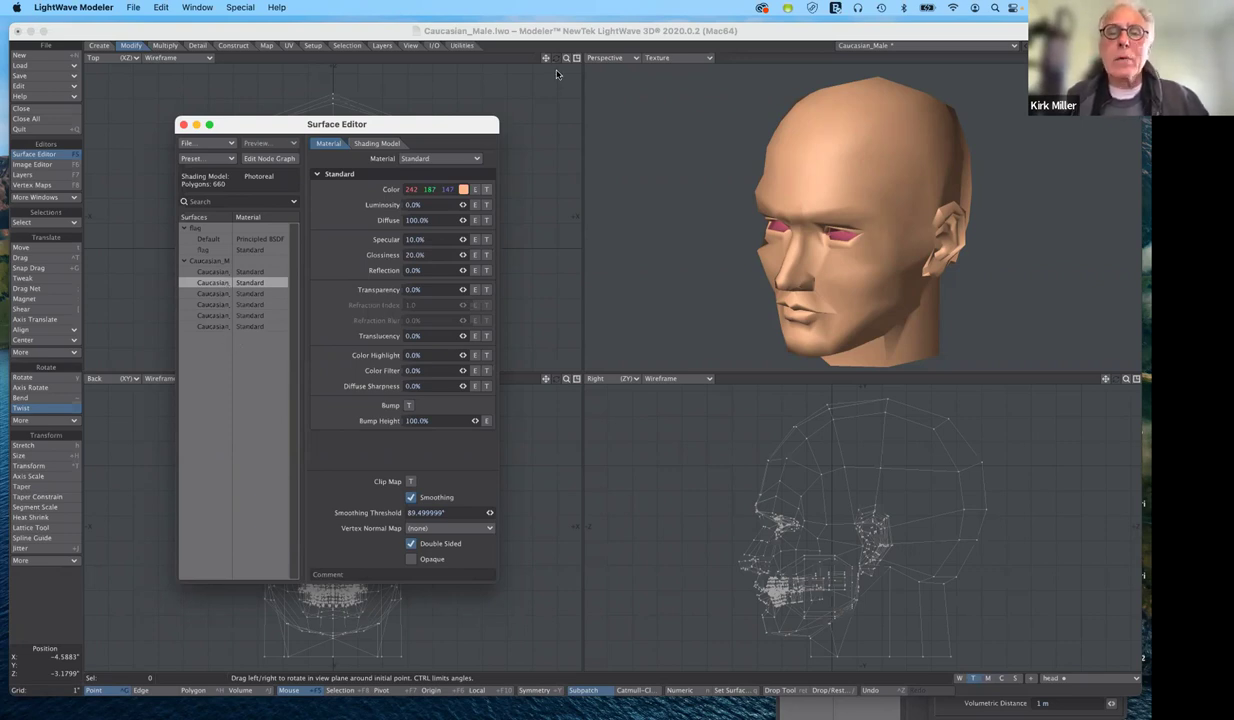
{"action": "left_click_drag", "start_coordinate": [480, 124], "coordinate": [446, 110]}
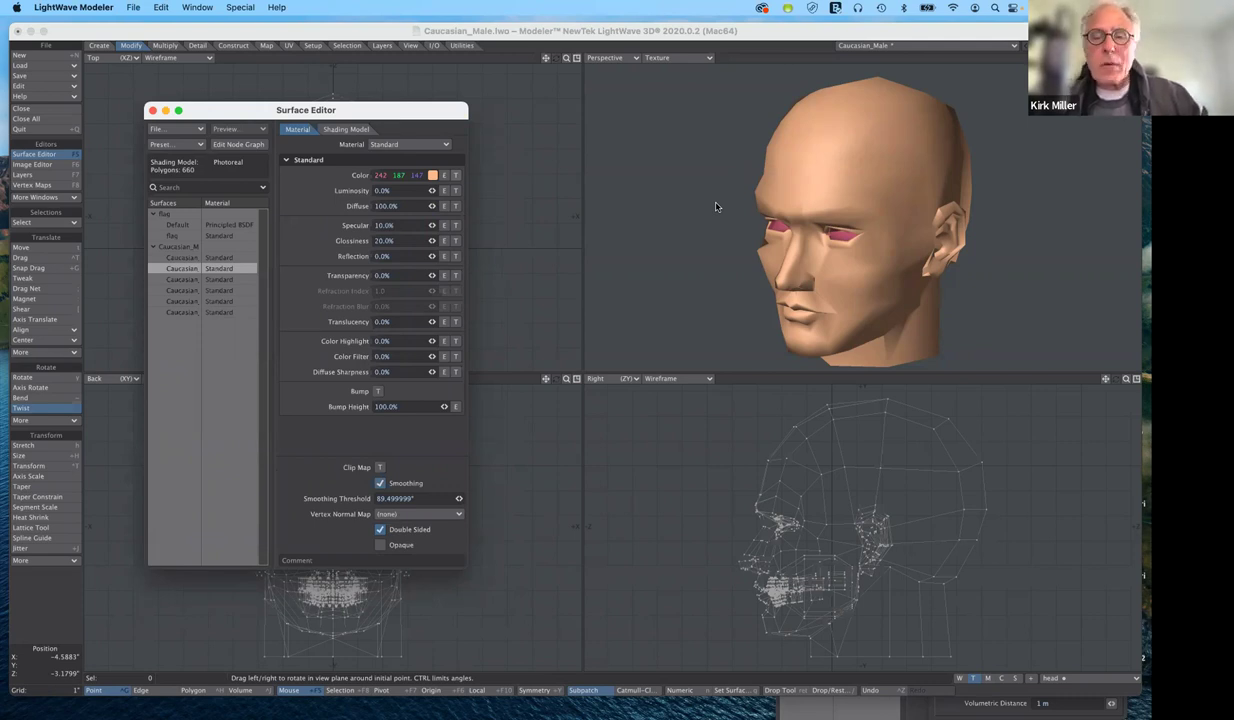
Assign a new surface named head to the whole model with the green colour 0, 191, 47
{"action": "left_click", "coordinate": [708, 204]}
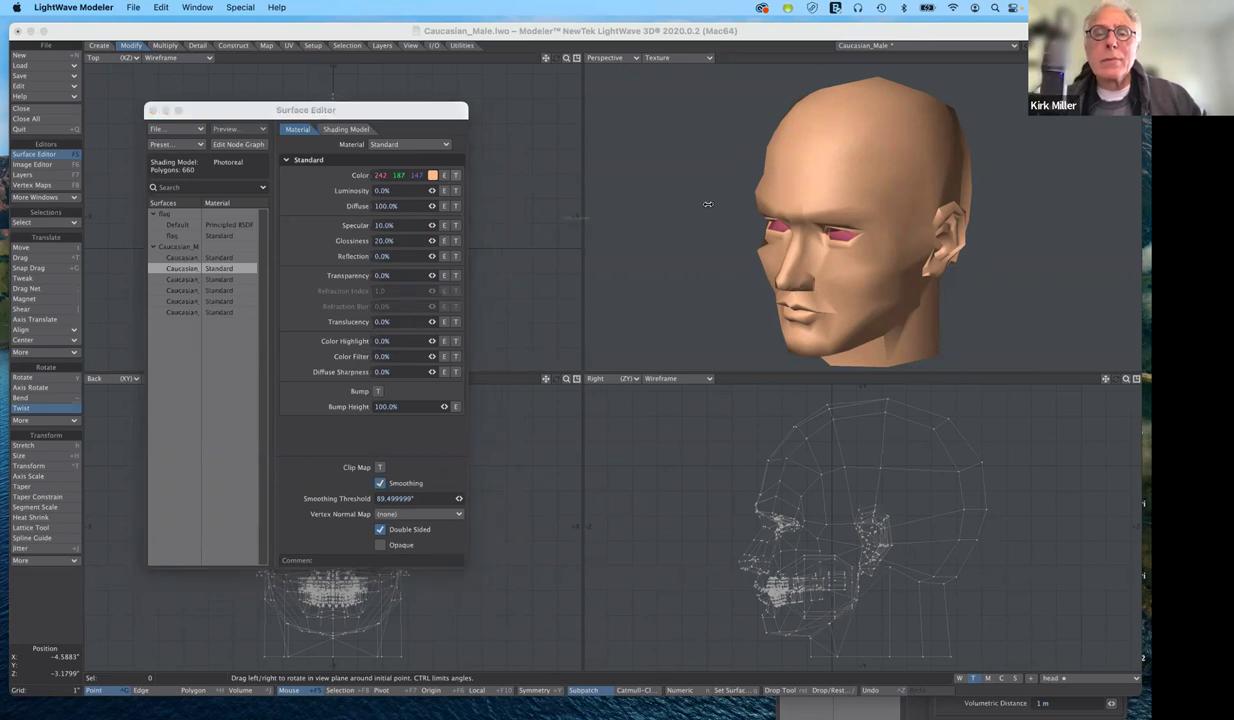
{"action": "key", "text": "q"}
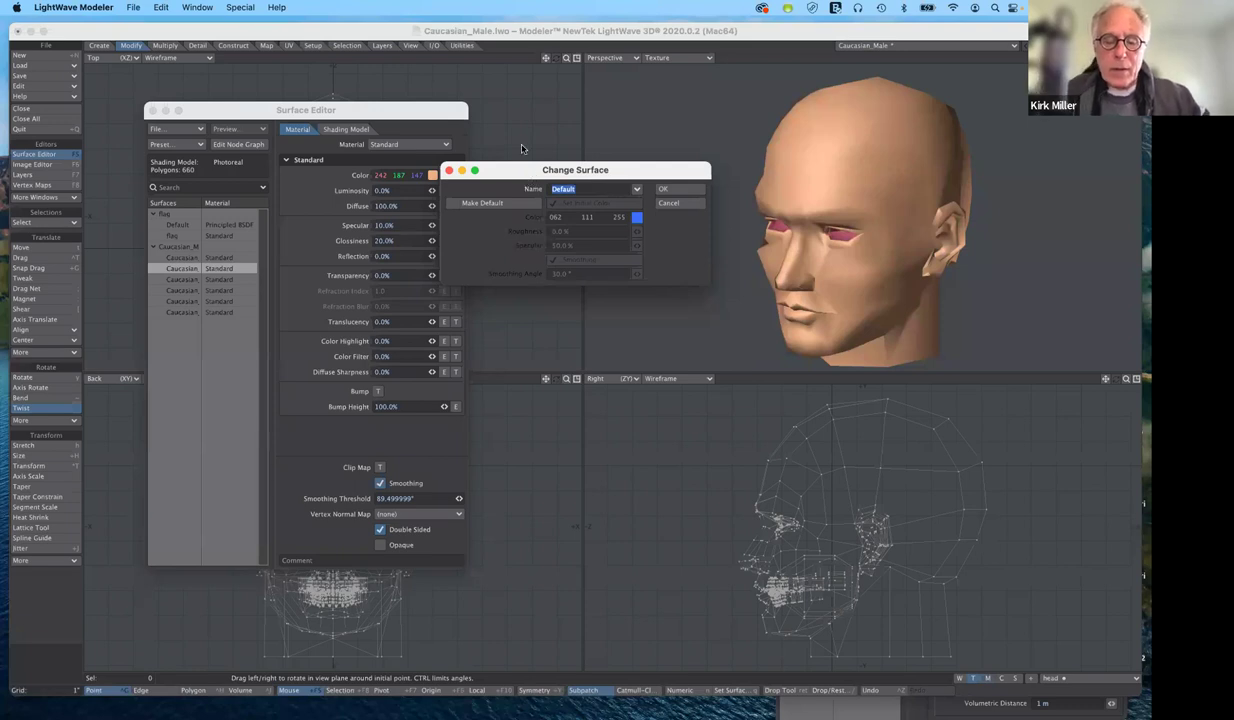
{"action": "type", "text": "head"}
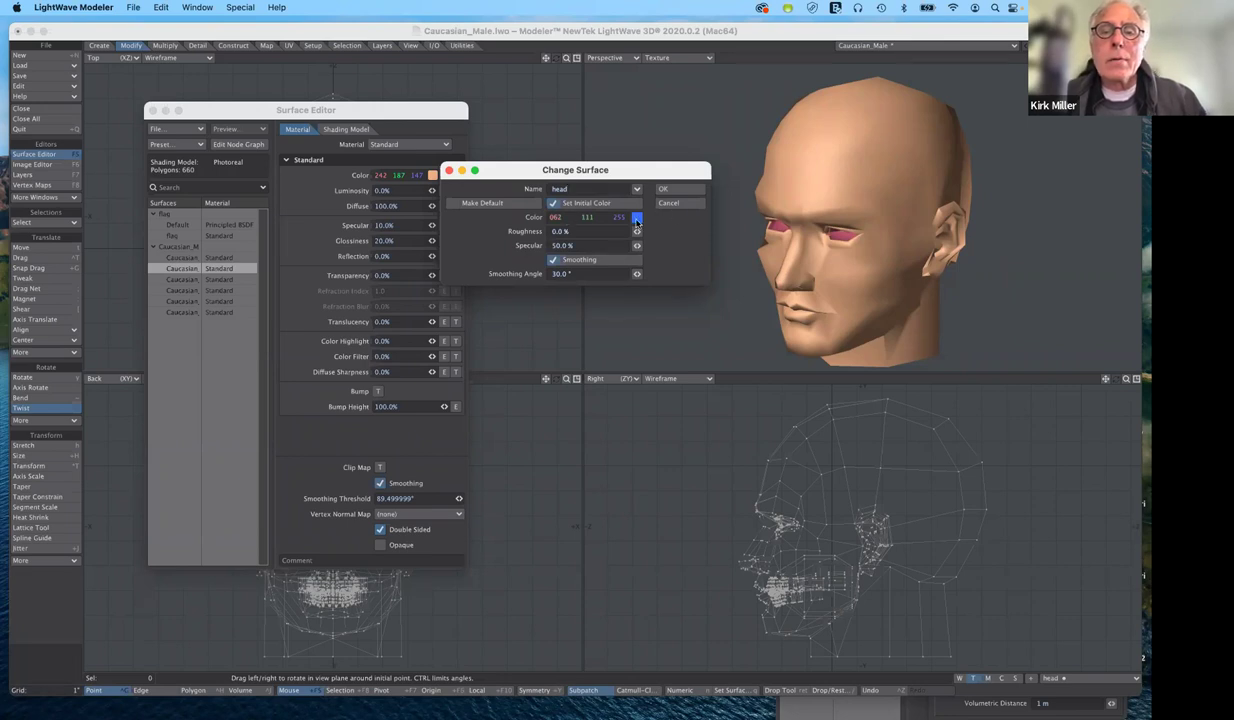
{"action": "left_click", "coordinate": [637, 219]}
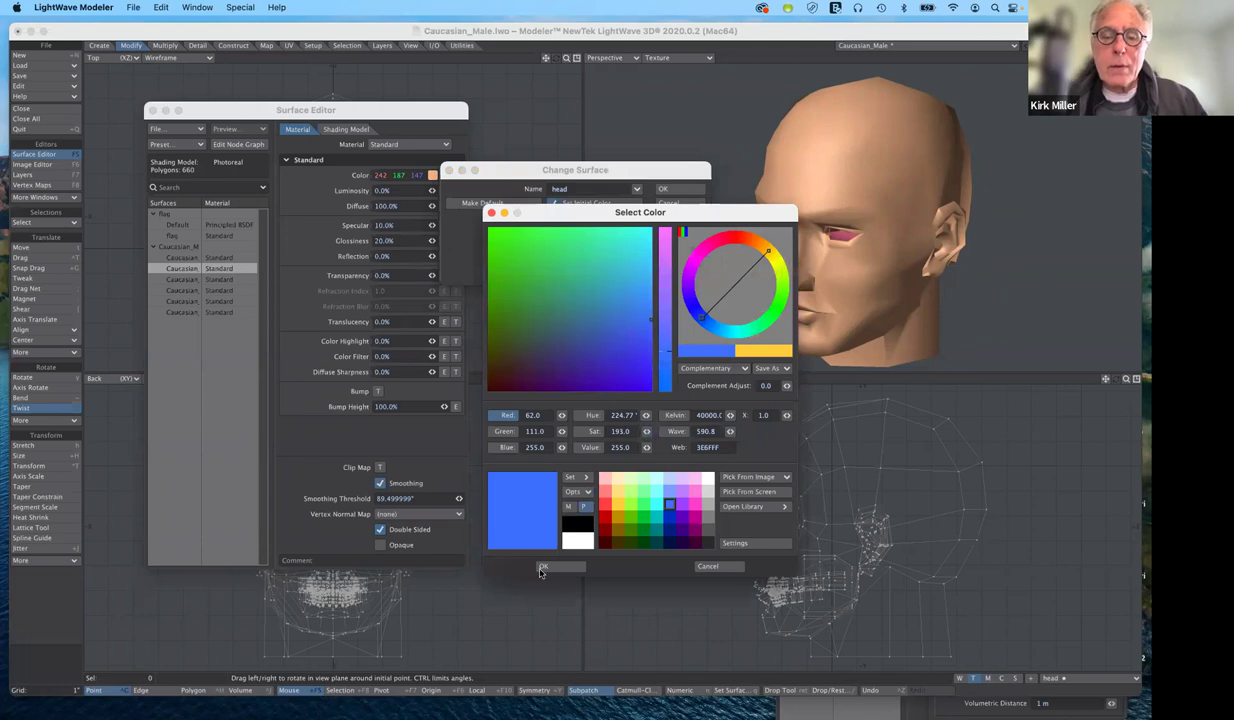
{"action": "left_click", "coordinate": [644, 517]}
{"action": "left_click", "coordinate": [545, 567]}
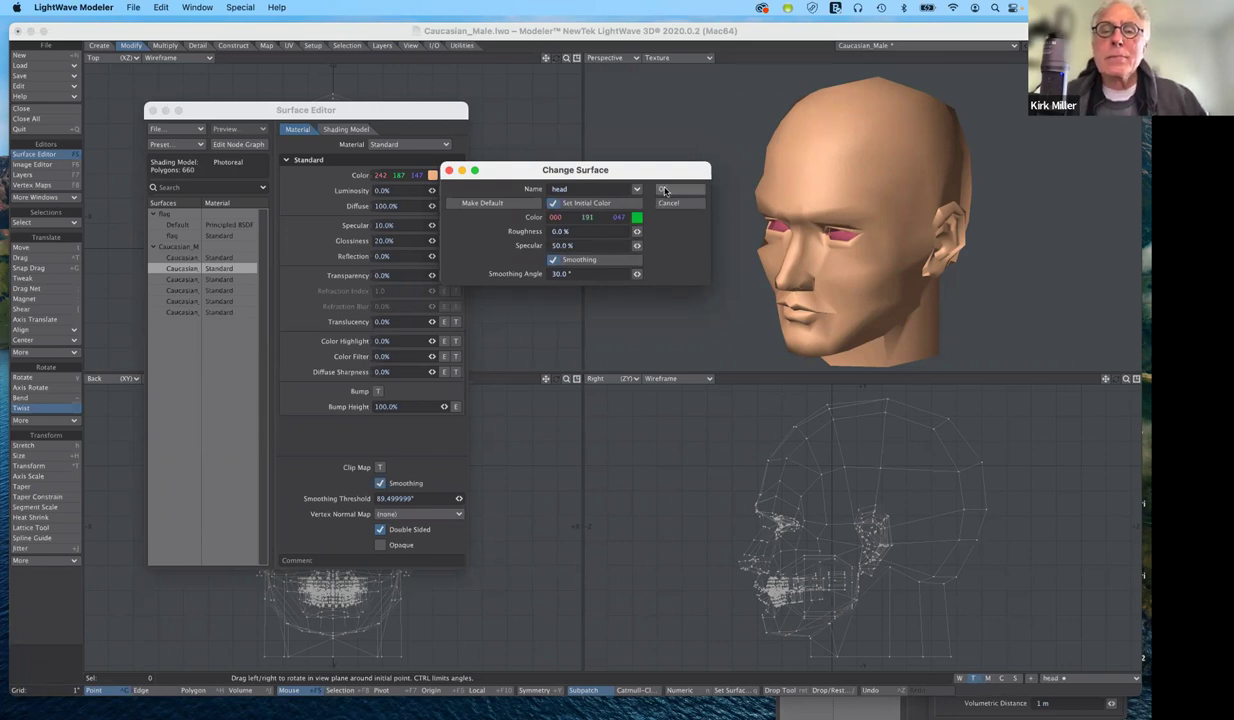
{"action": "left_click", "coordinate": [661, 191]}
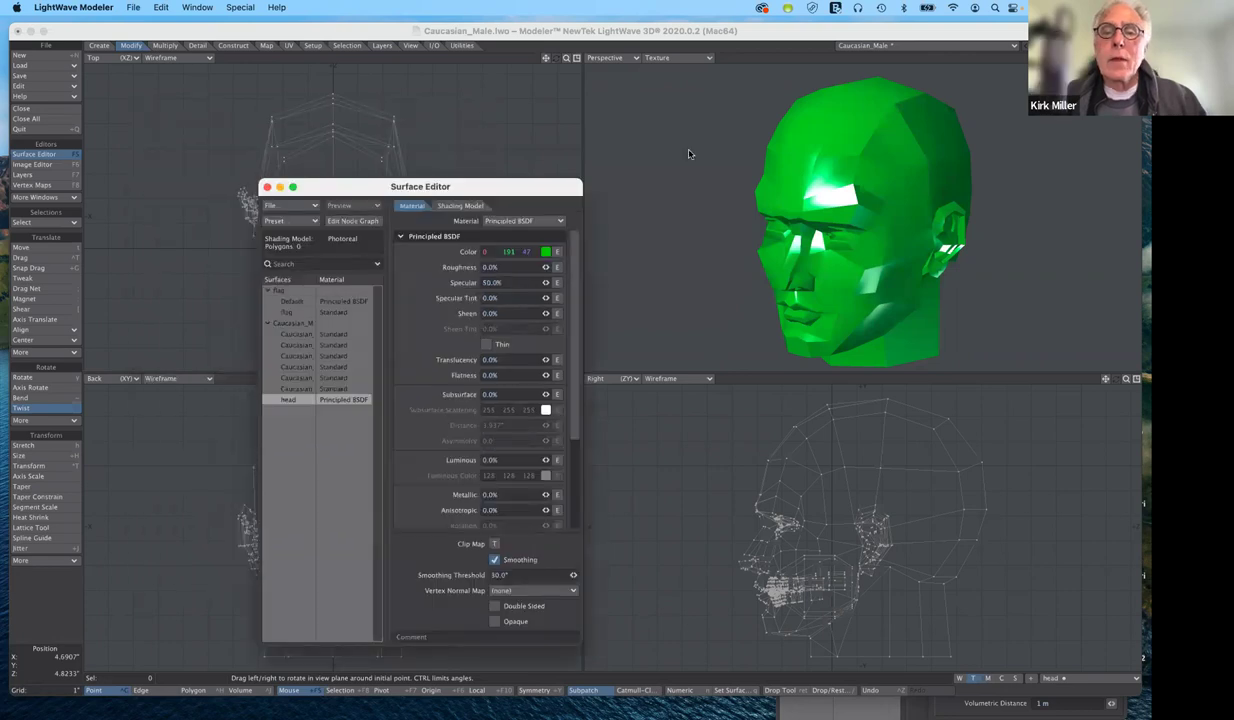
Widen the Surface Editor to show the full surface names and set the head surface's material to Standard
{"action": "left_click_drag", "start_coordinate": [480, 186], "coordinate": [599, 127]}
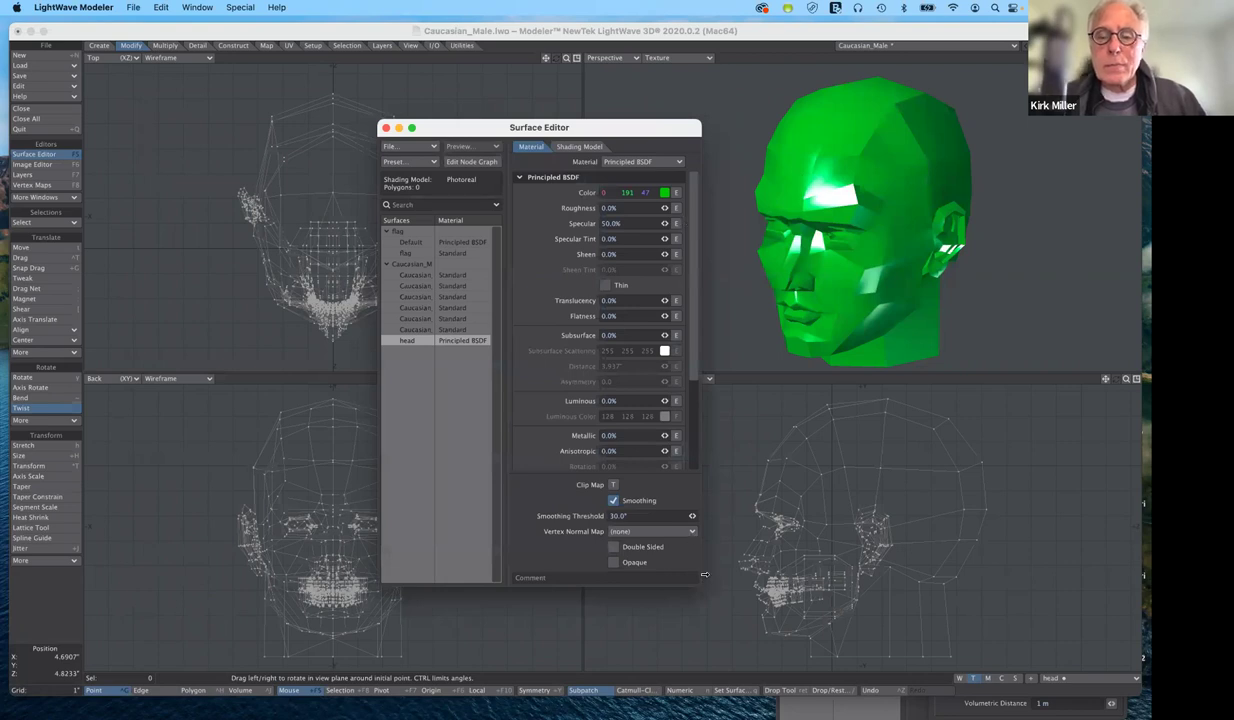
{"action": "left_click_drag", "start_coordinate": [726, 570], "coordinate": [682, 570]}
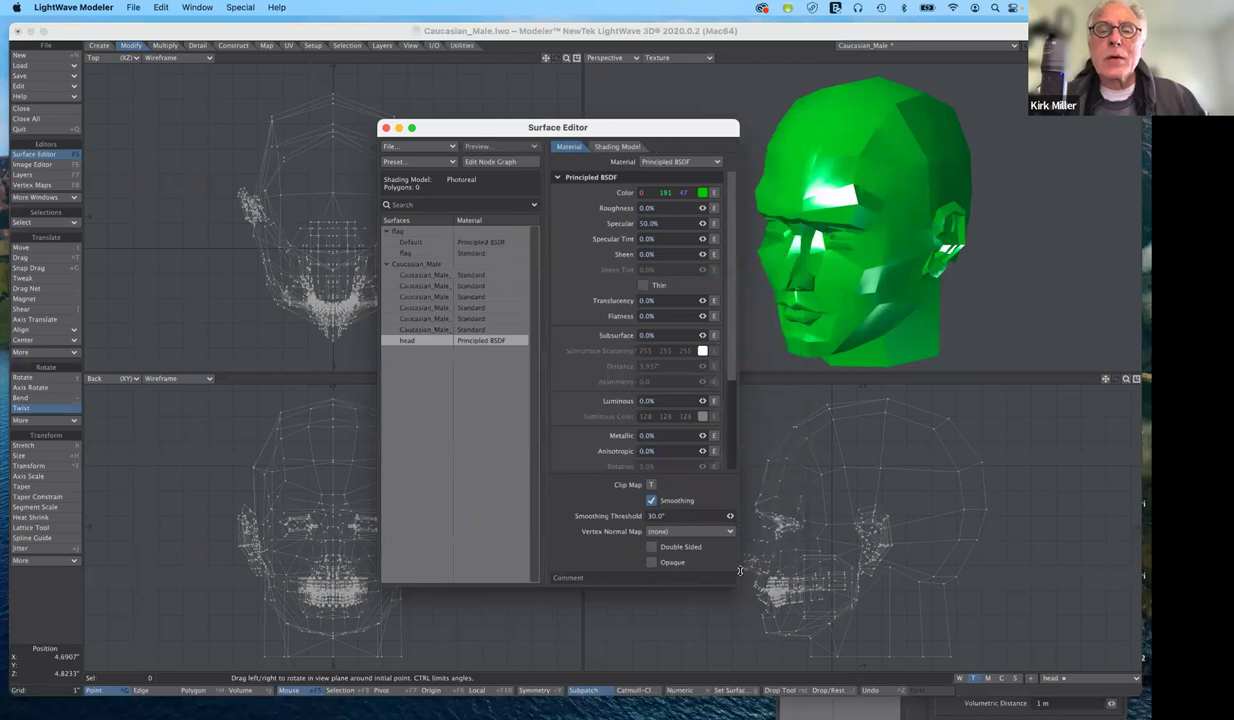
{"action": "left_click", "coordinate": [677, 163]}
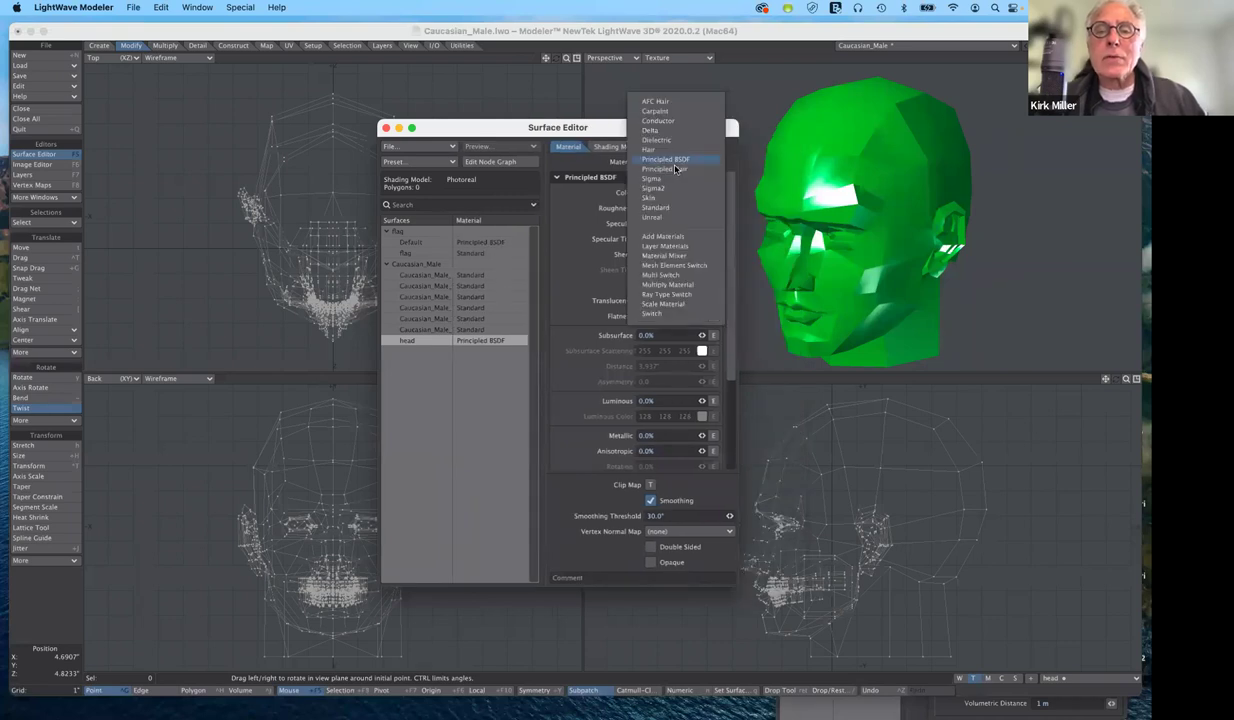
{"action": "left_click", "coordinate": [656, 207]}
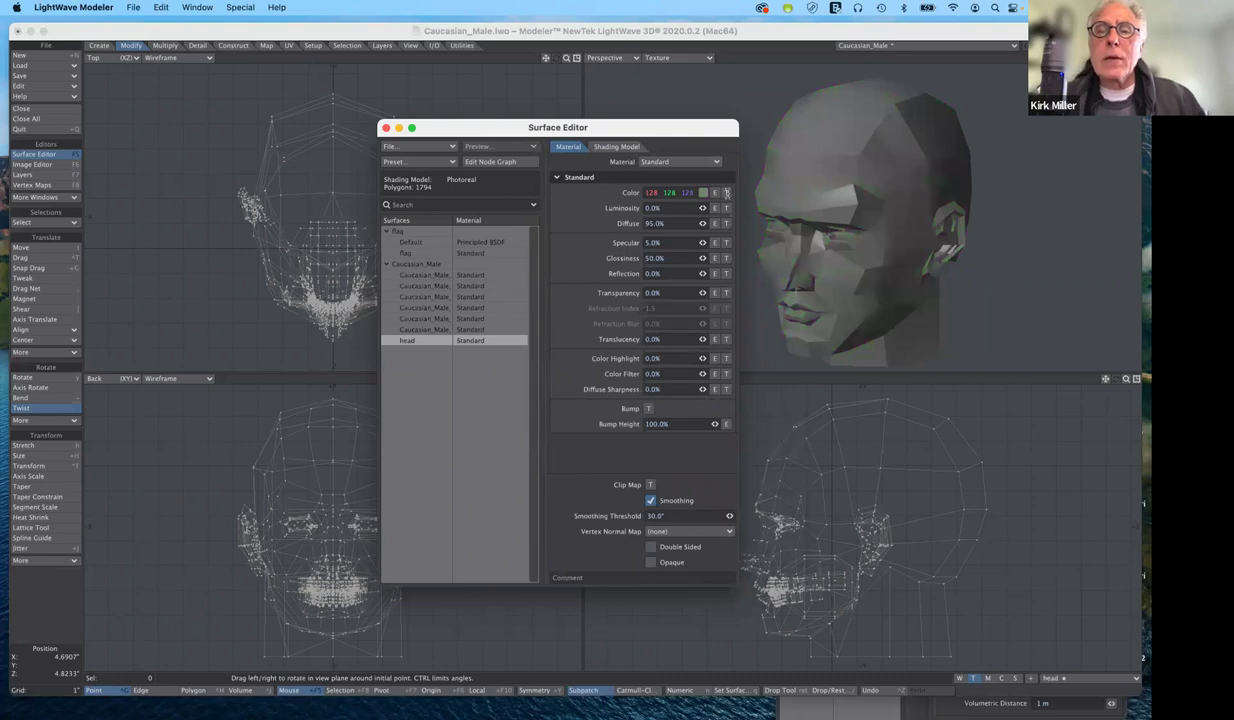
Add an image map texture to the head surface's colour with UV projection using the head UV map
{"action": "left_click", "coordinate": [726, 193]}
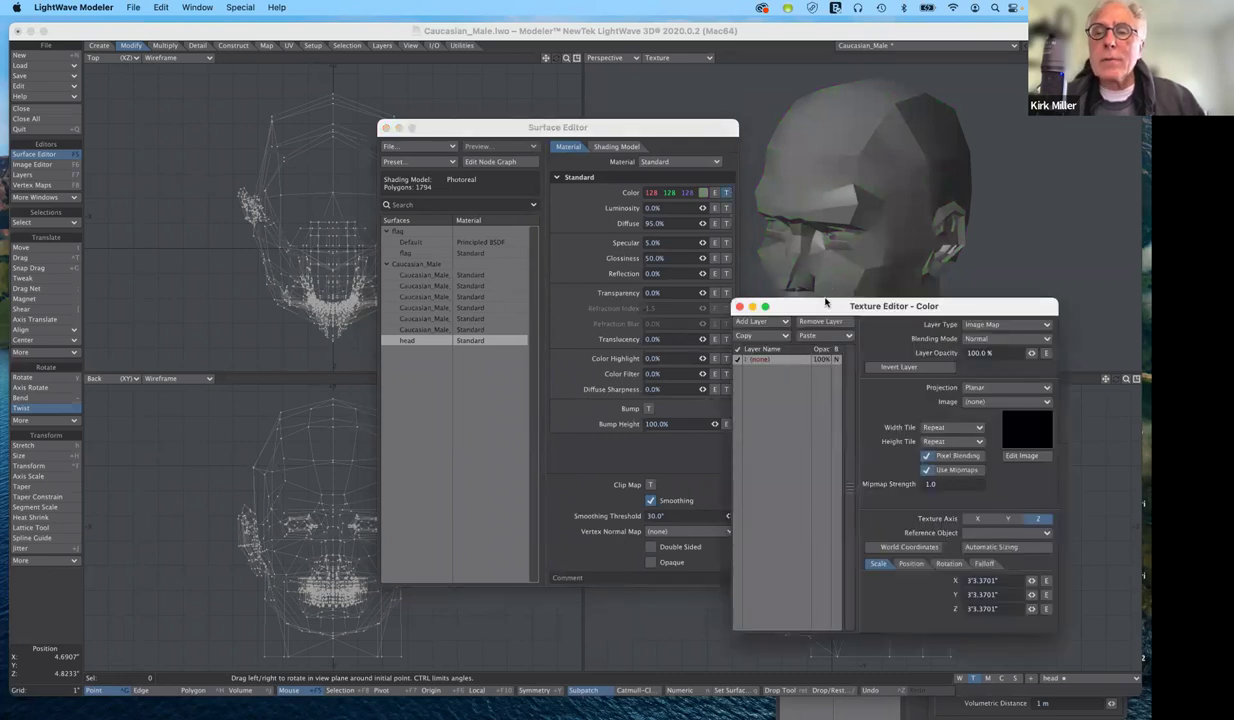
{"action": "left_click_drag", "start_coordinate": [825, 302], "coordinate": [563, 84]}
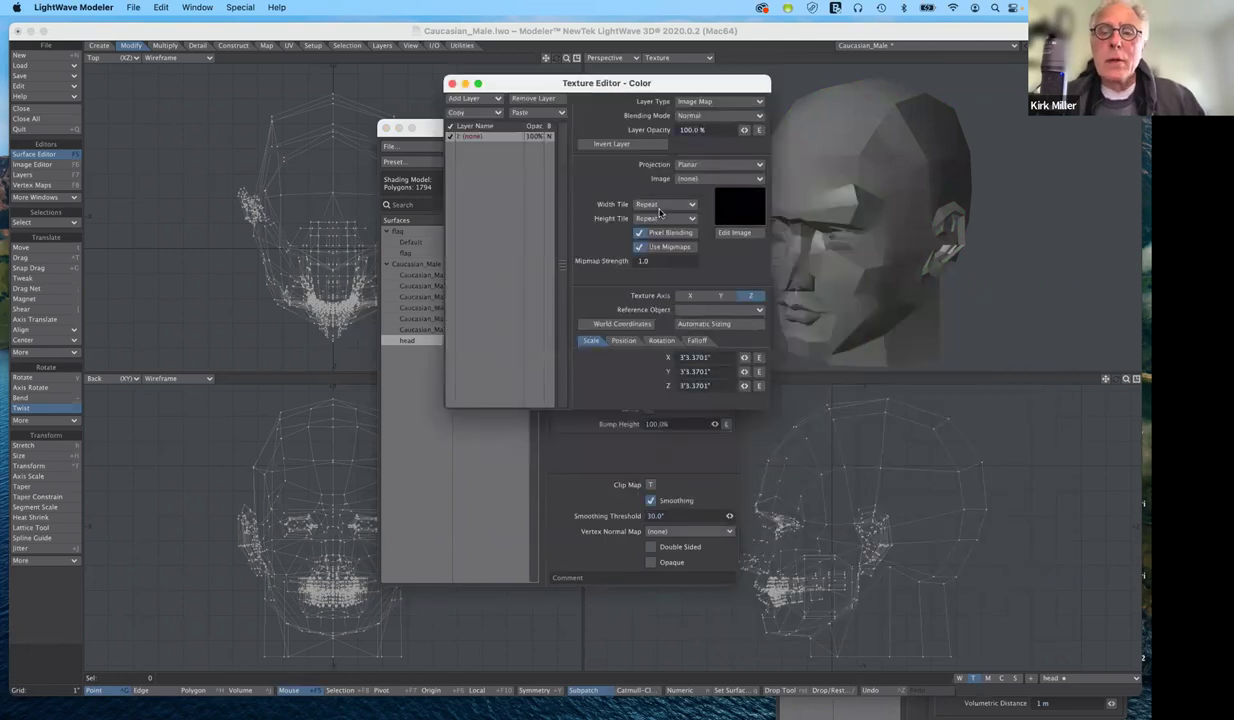
{"action": "left_click", "coordinate": [720, 295]}
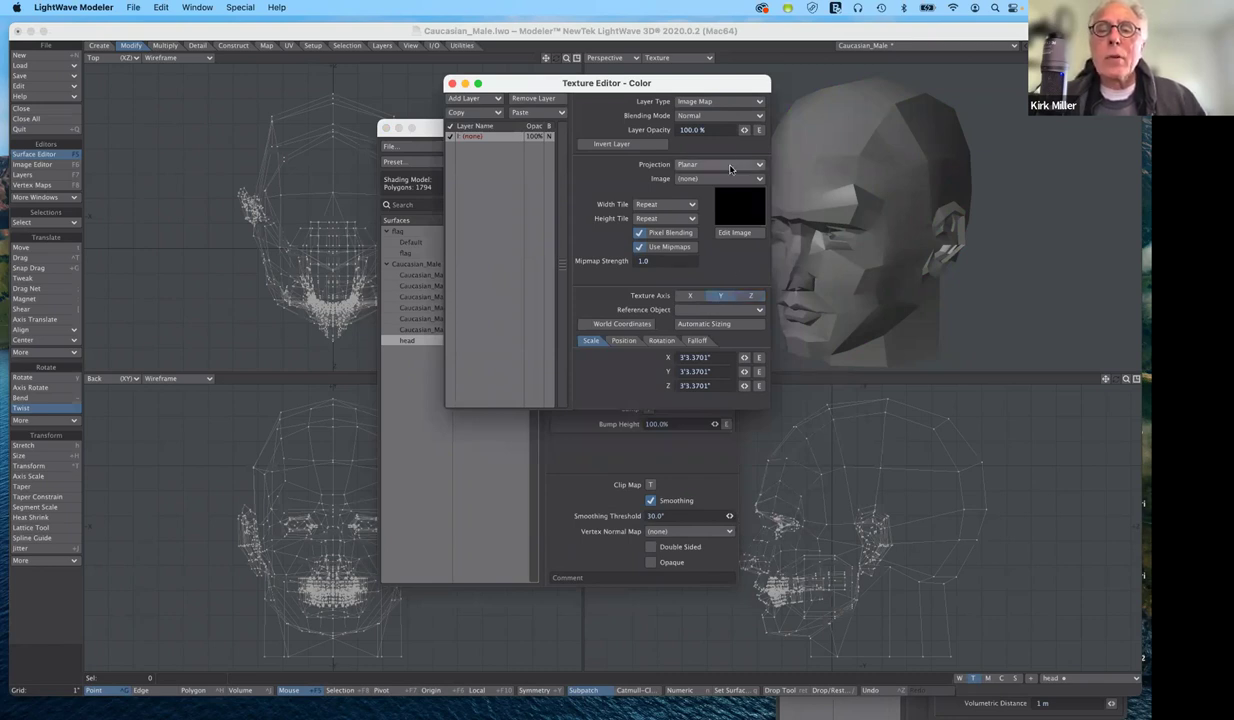
{"action": "left_click", "coordinate": [731, 166]}
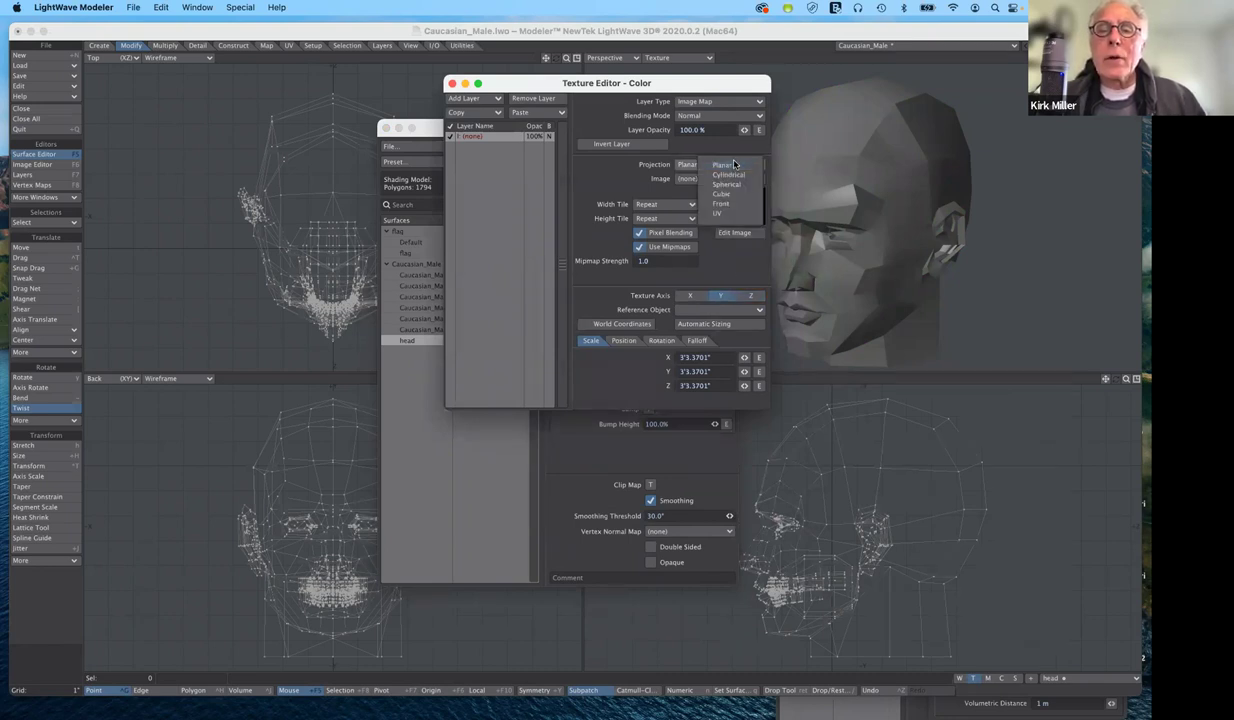
{"action": "left_click", "coordinate": [726, 214]}
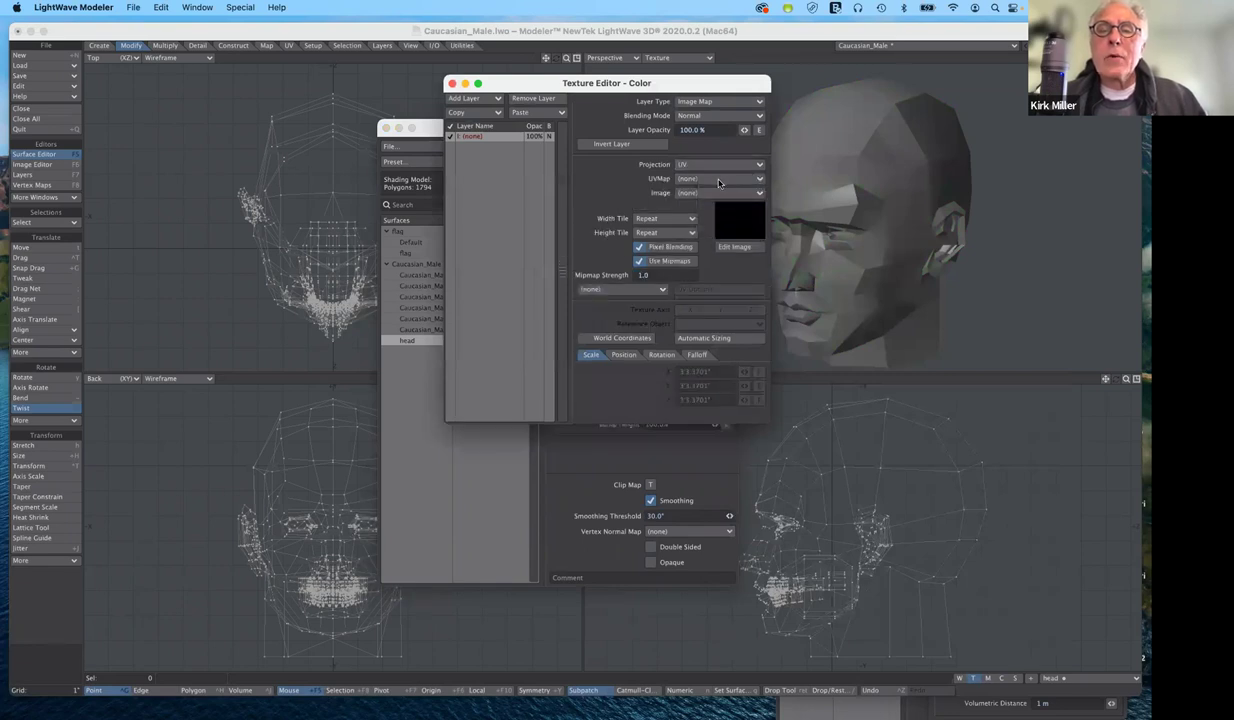
{"action": "left_click", "coordinate": [738, 182]}
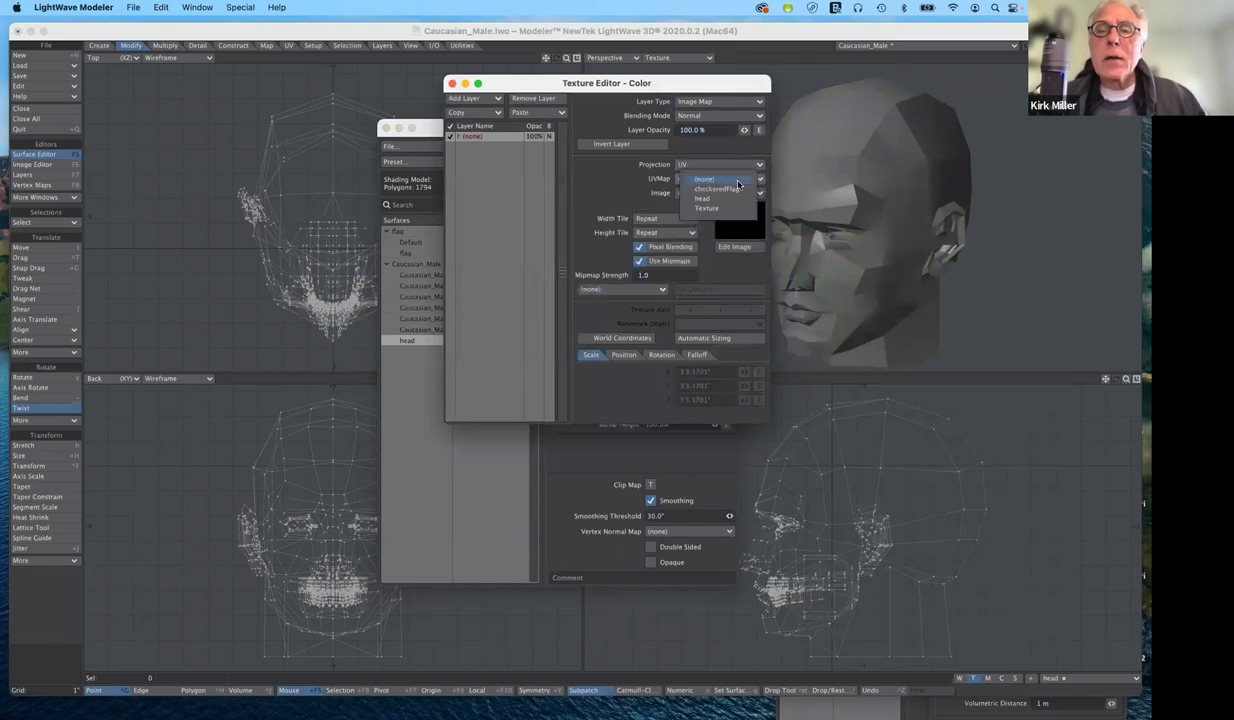
{"action": "left_click", "coordinate": [724, 199]}
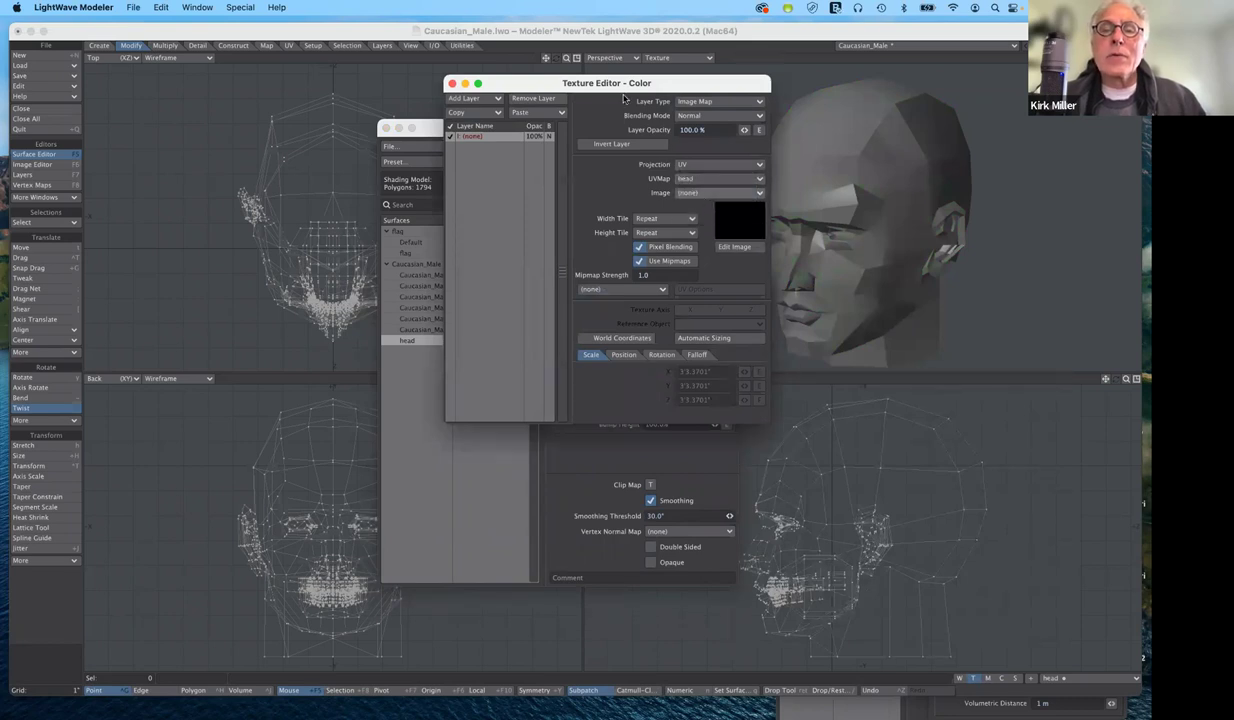
Move the Texture Editor clear of the Surface Editor and bring the main modeling viewports to the front
{"action": "left_click_drag", "start_coordinate": [639, 84], "coordinate": [651, 96]}
{"action": "left_click_drag", "start_coordinate": [785, 275], "coordinate": [964, 362]}
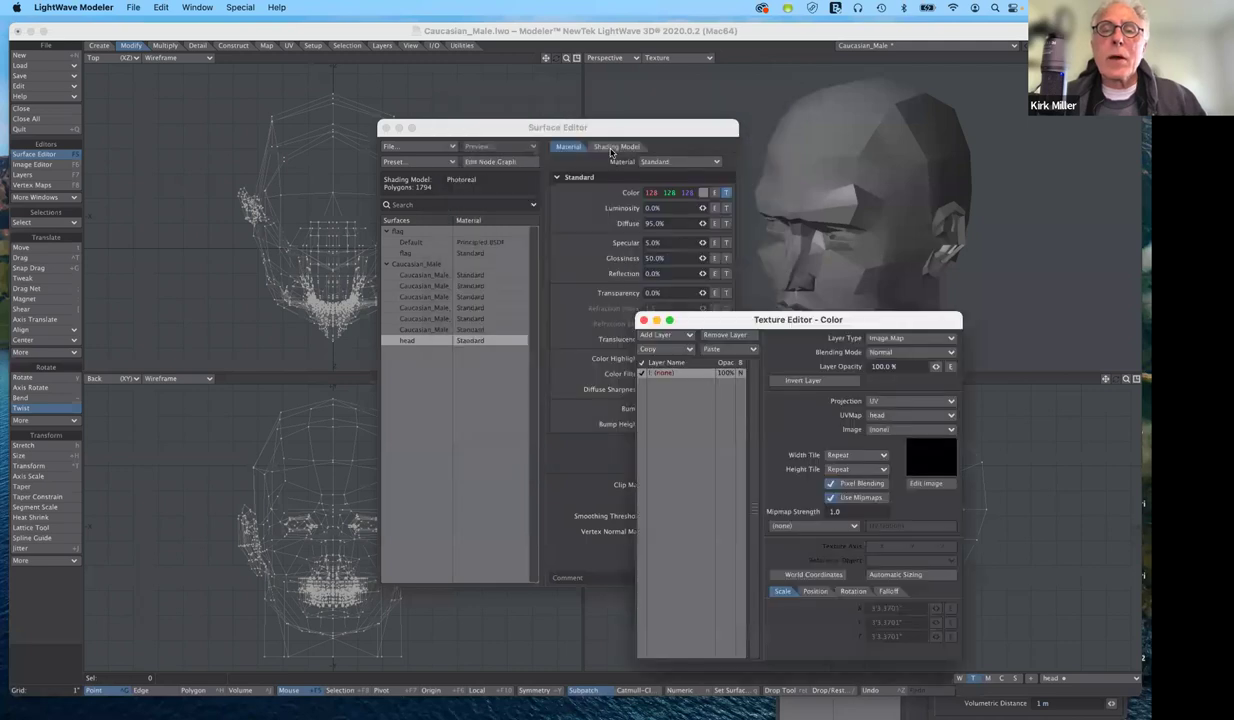
{"action": "left_click", "coordinate": [605, 128]}
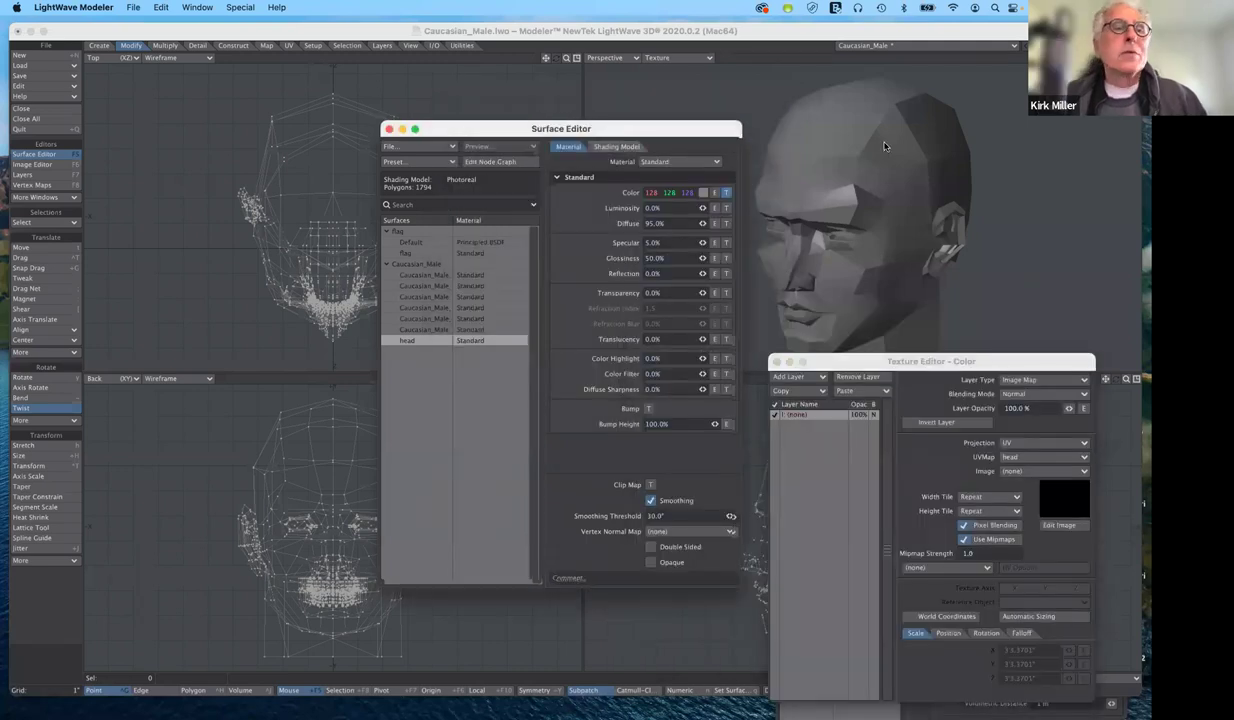
{"action": "left_click", "coordinate": [121, 60]}
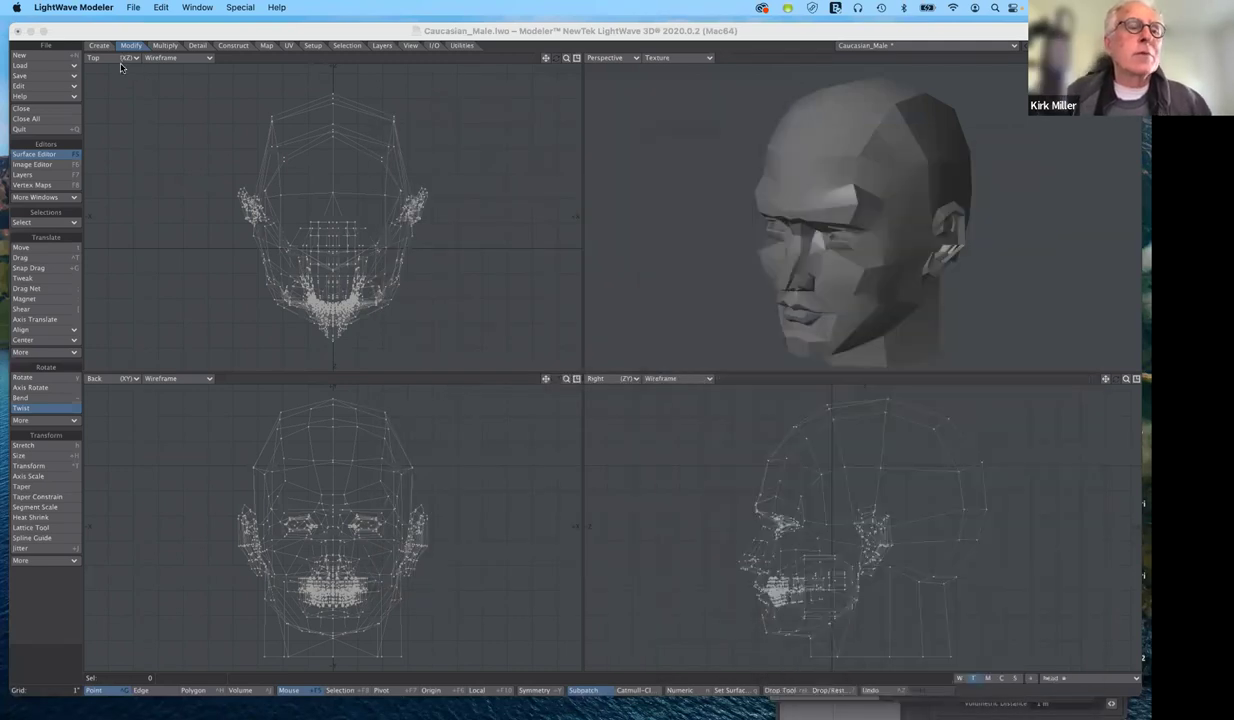
Change the Top viewport to a UV Texture view, set its backdrop image to none and frame the head's UV map
{"action": "left_click", "coordinate": [121, 60]}
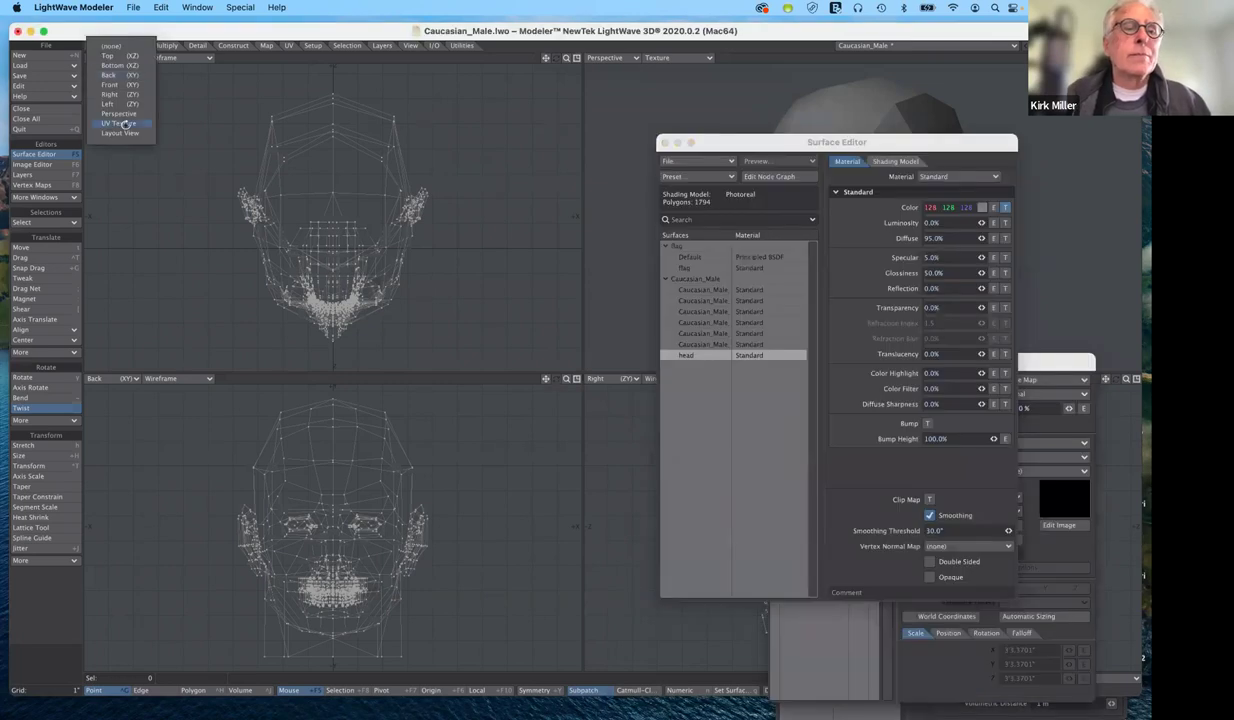
{"action": "left_click", "coordinate": [120, 123]}
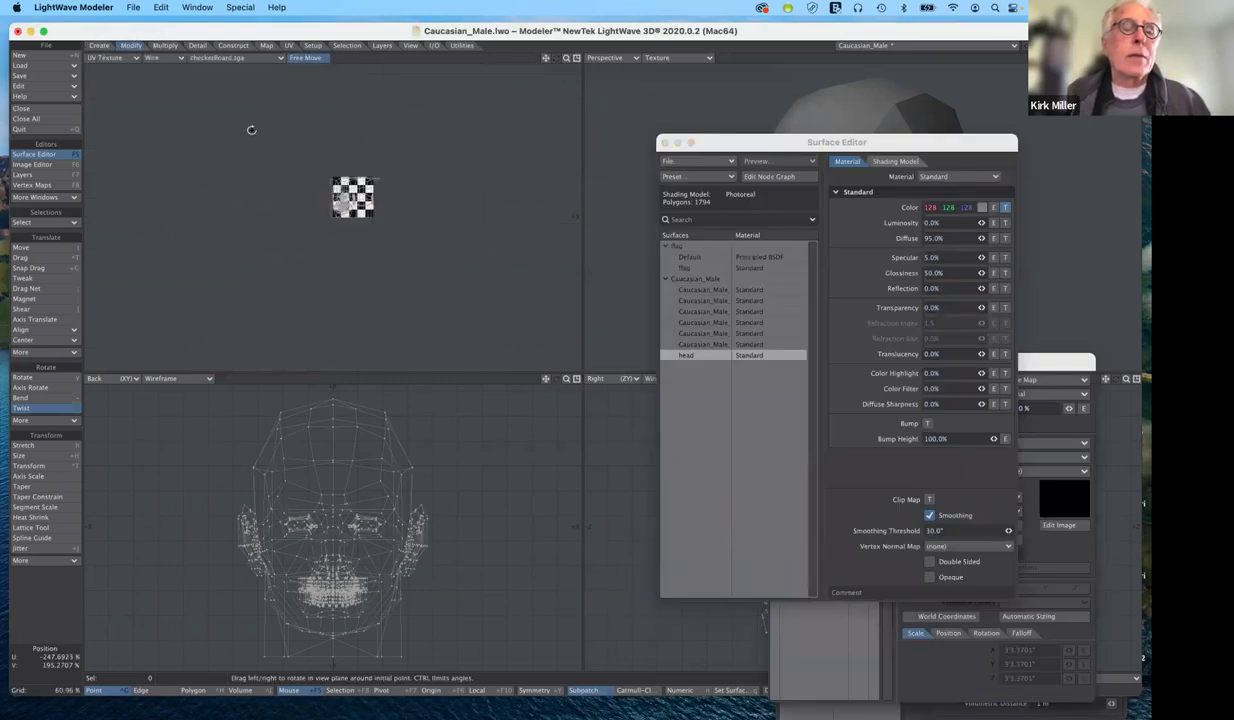
{"action": "left_click", "coordinate": [236, 37]}
{"action": "key", "text": "F5"}
{"action": "left_click", "coordinate": [236, 57]}
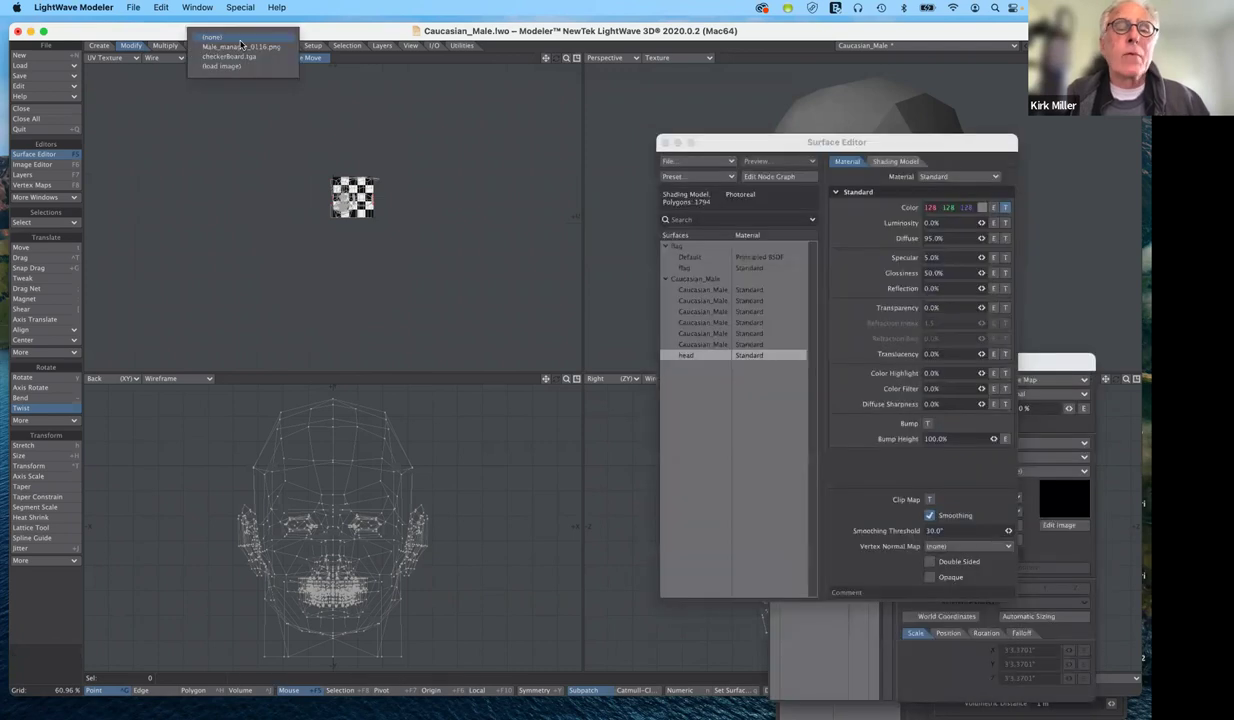
{"action": "left_click", "coordinate": [240, 40]}
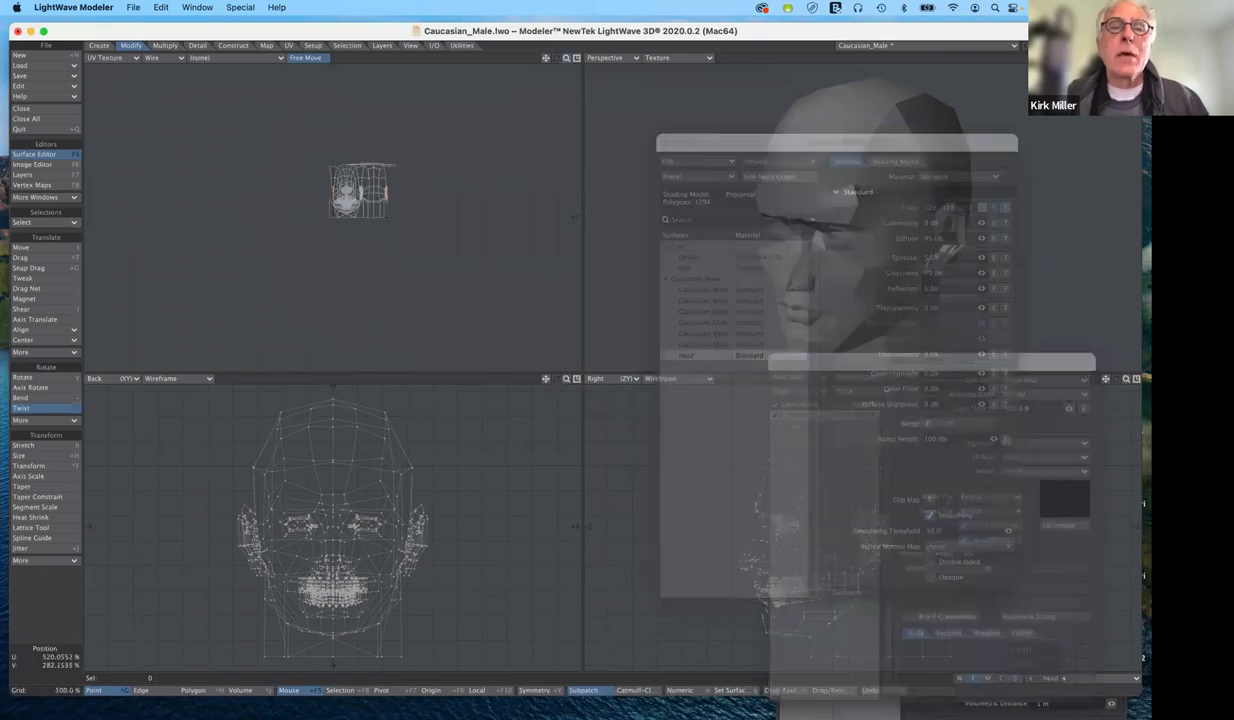
{"action": "left_click_drag", "start_coordinate": [531, 56], "coordinate": [552, 61]}
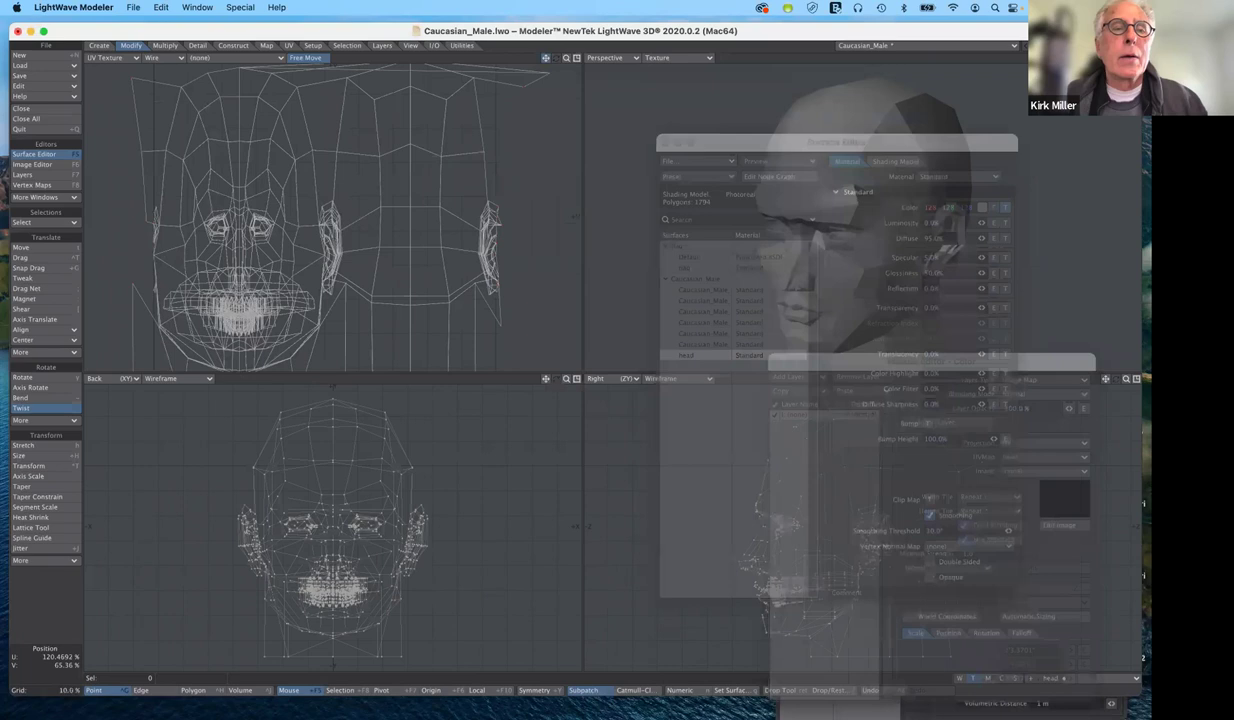
{"action": "left_click_drag", "start_coordinate": [545, 57], "coordinate": [547, 35]}
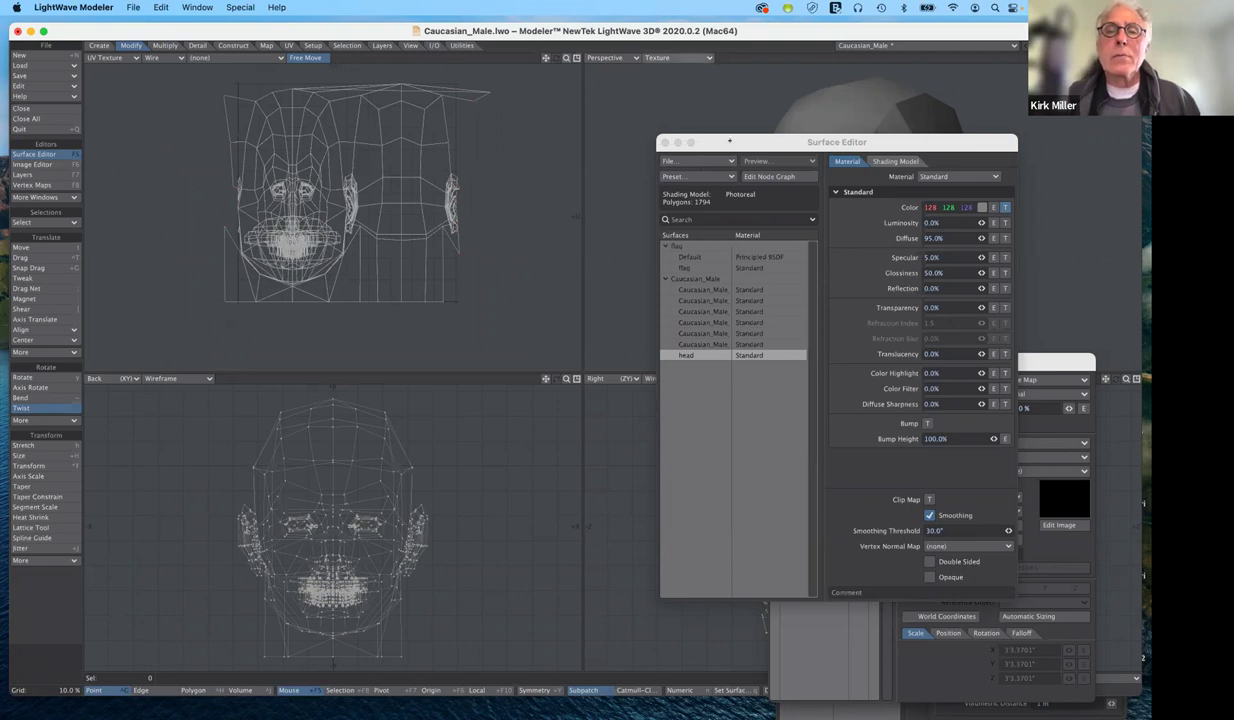
Maximize the UV Texture viewport and close the Surface Editor and Texture Editor to clear the view of the unwrapped head
{"action": "left_click_drag", "start_coordinate": [729, 141], "coordinate": [728, 144]}
{"action": "left_click_drag", "start_coordinate": [670, 305], "coordinate": [671, 305]}
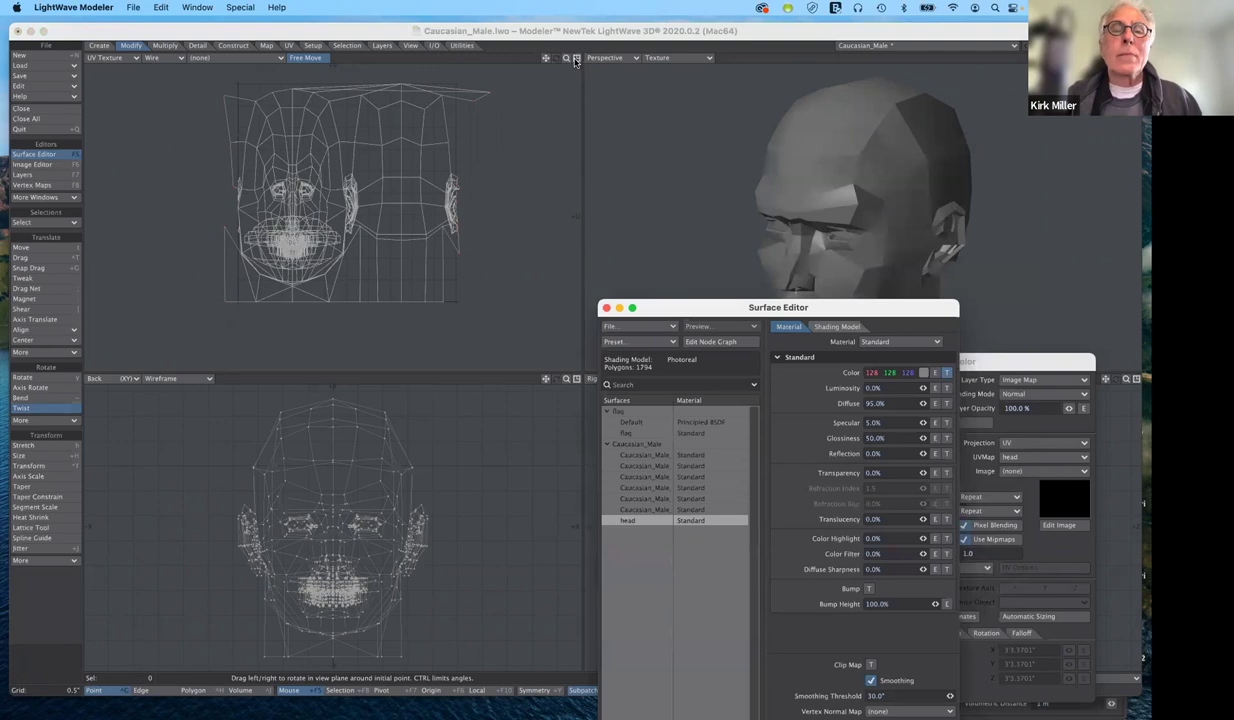
{"action": "left_click", "coordinate": [575, 99]}
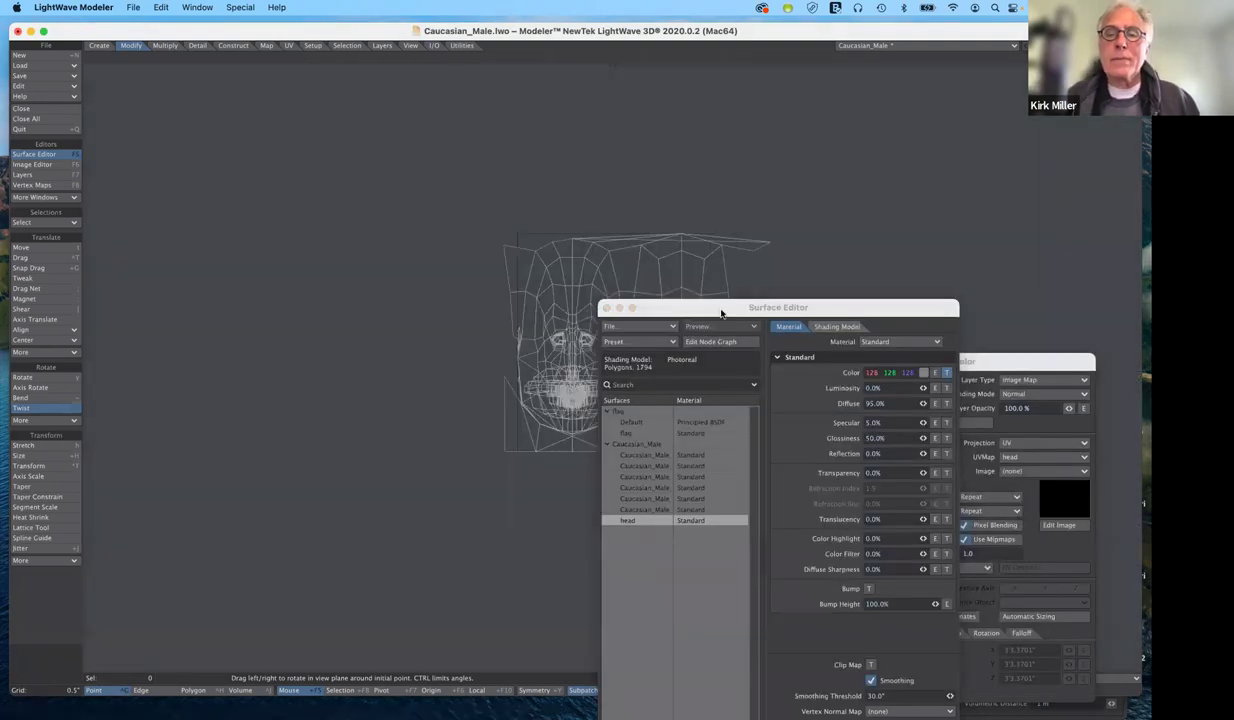
{"action": "left_click_drag", "start_coordinate": [721, 313], "coordinate": [993, 266]}
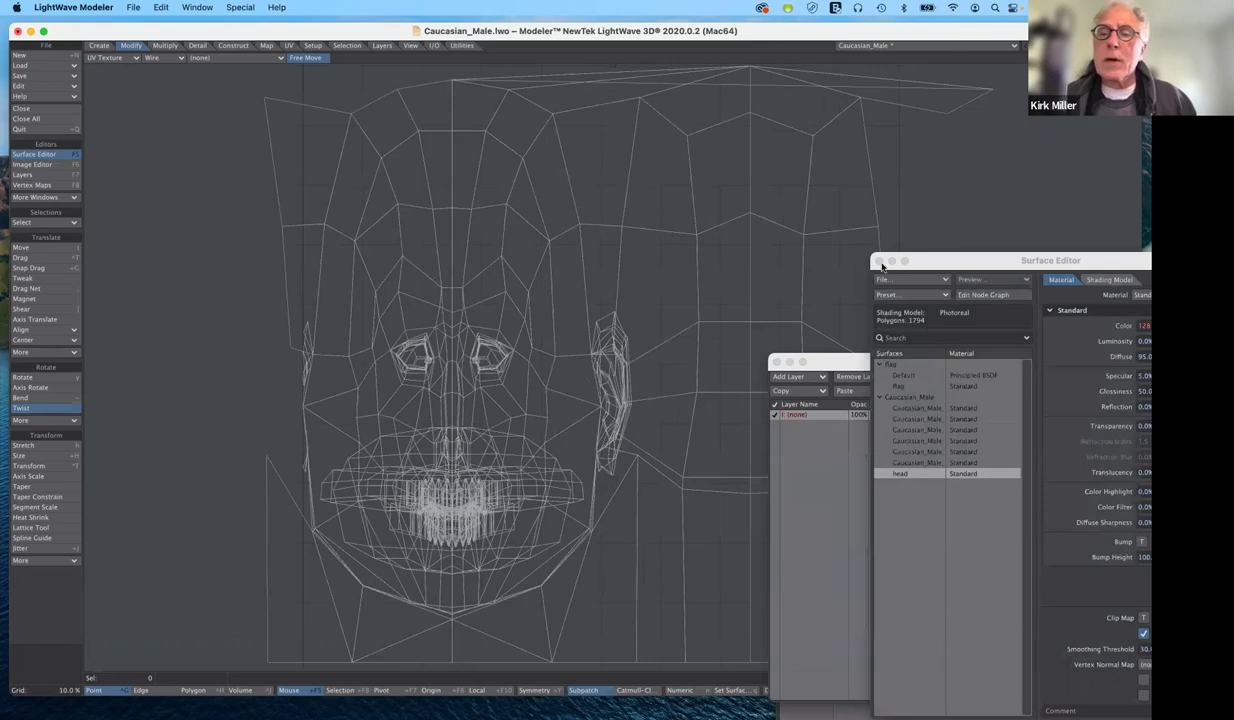
{"action": "left_click", "coordinate": [781, 362]}
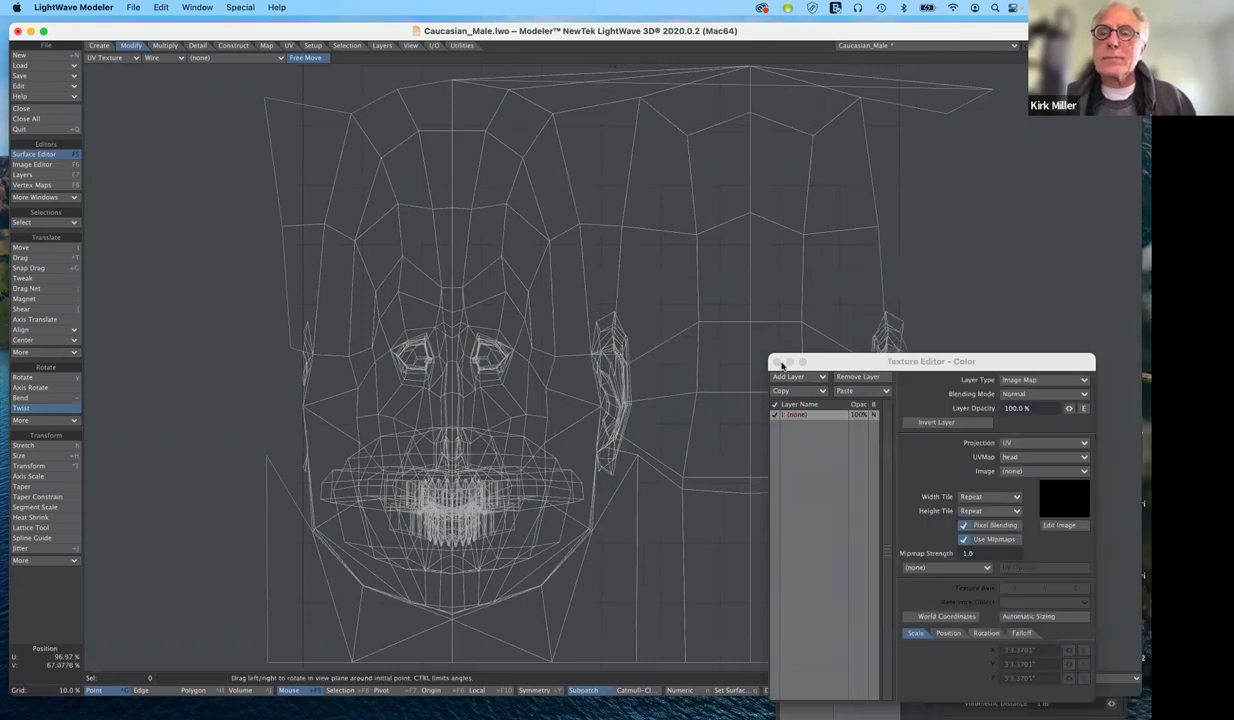
{"action": "left_click", "coordinate": [777, 362]}
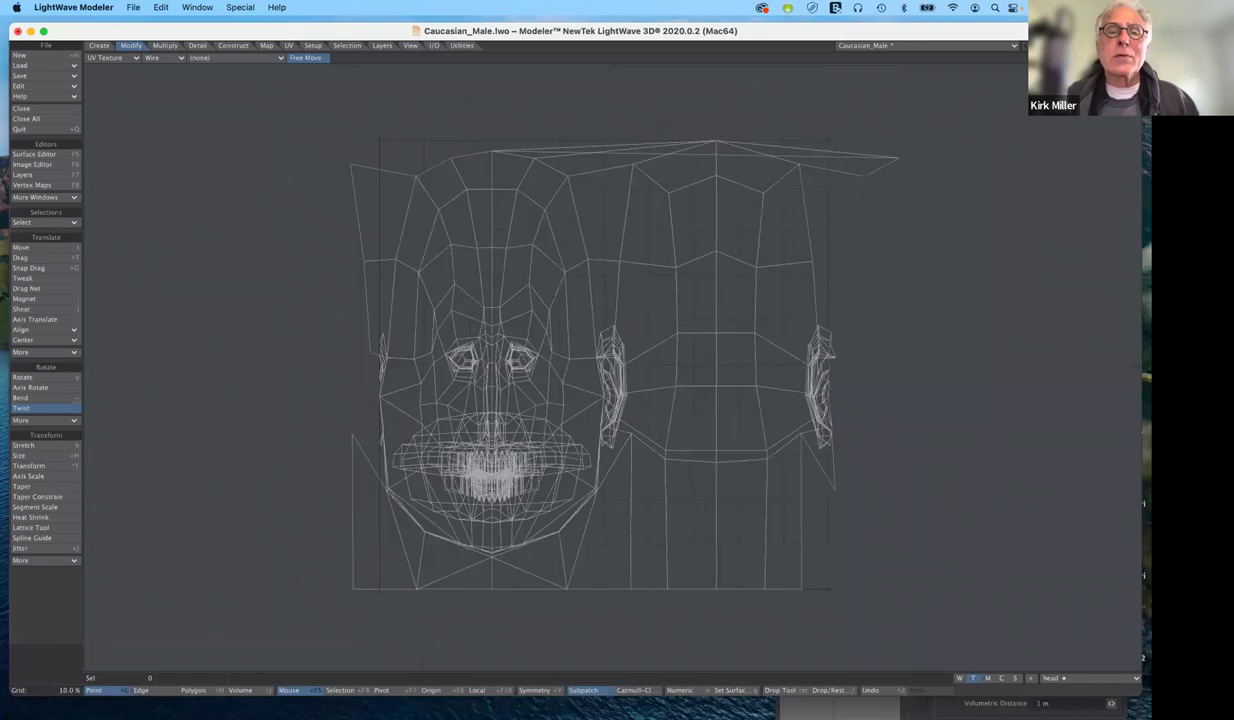
{"action": "scroll", "coordinate": [946, 228], "scroll_direction": "up", "scroll_amount": 2}
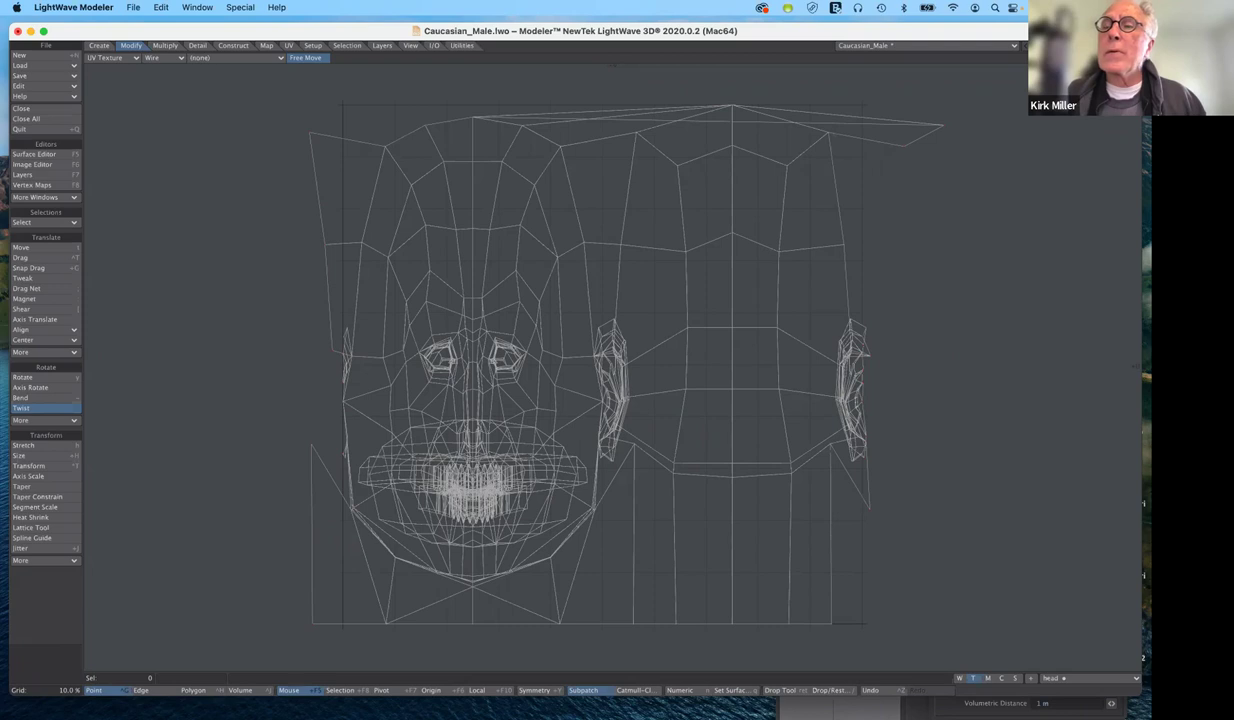
Restore the four-viewport layout and start loading an object, browsing into the desktop's contentFall2021 folder
{"action": "left_click", "coordinate": [1135, 57]}
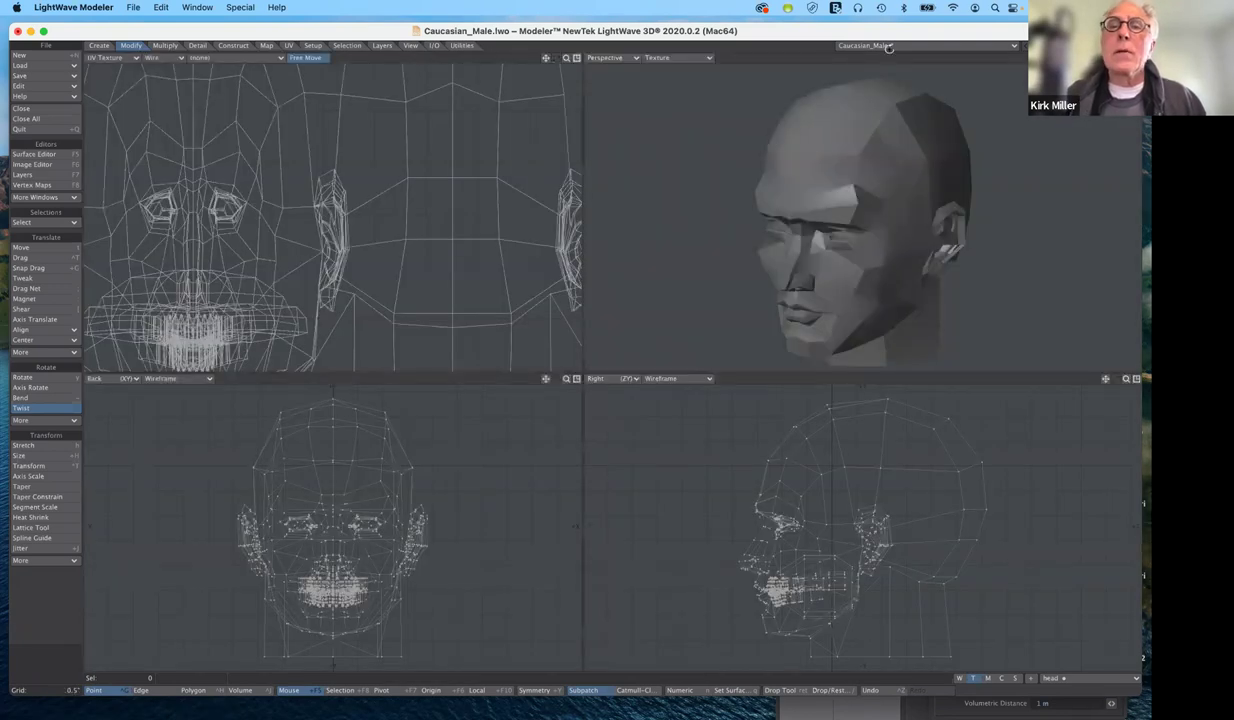
{"action": "left_click", "coordinate": [971, 47]}
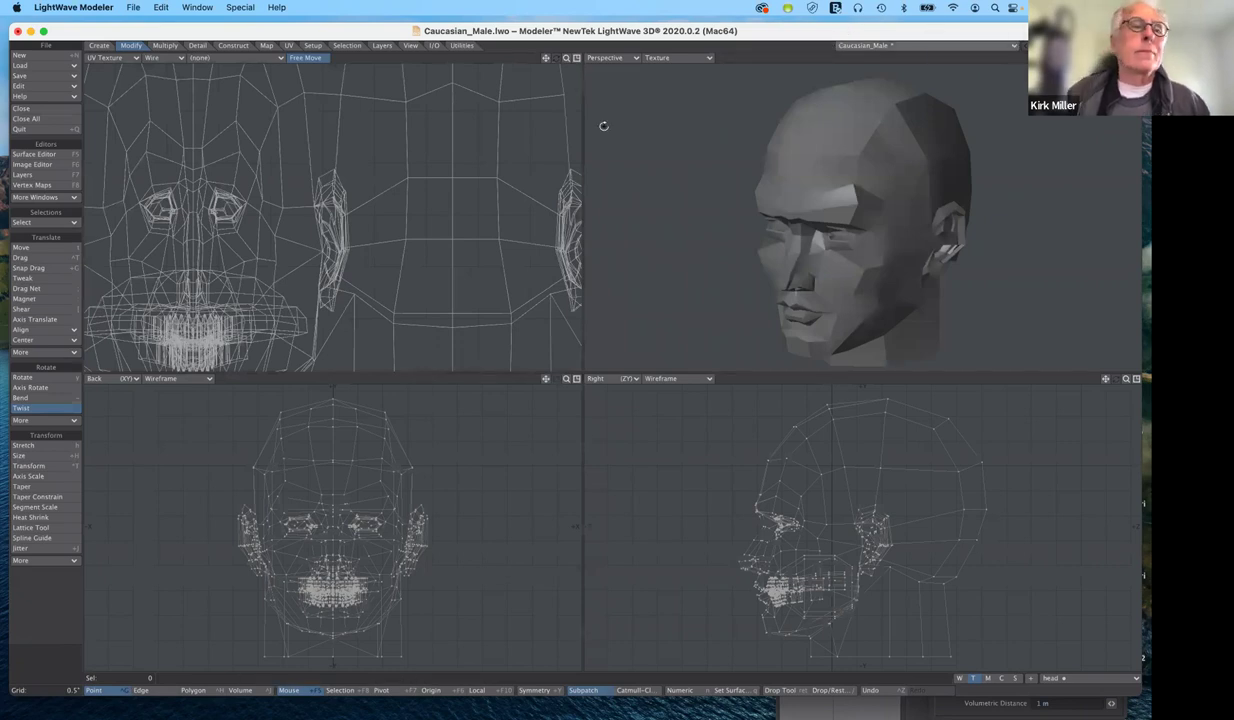
{"action": "left_click", "coordinate": [52, 65]}
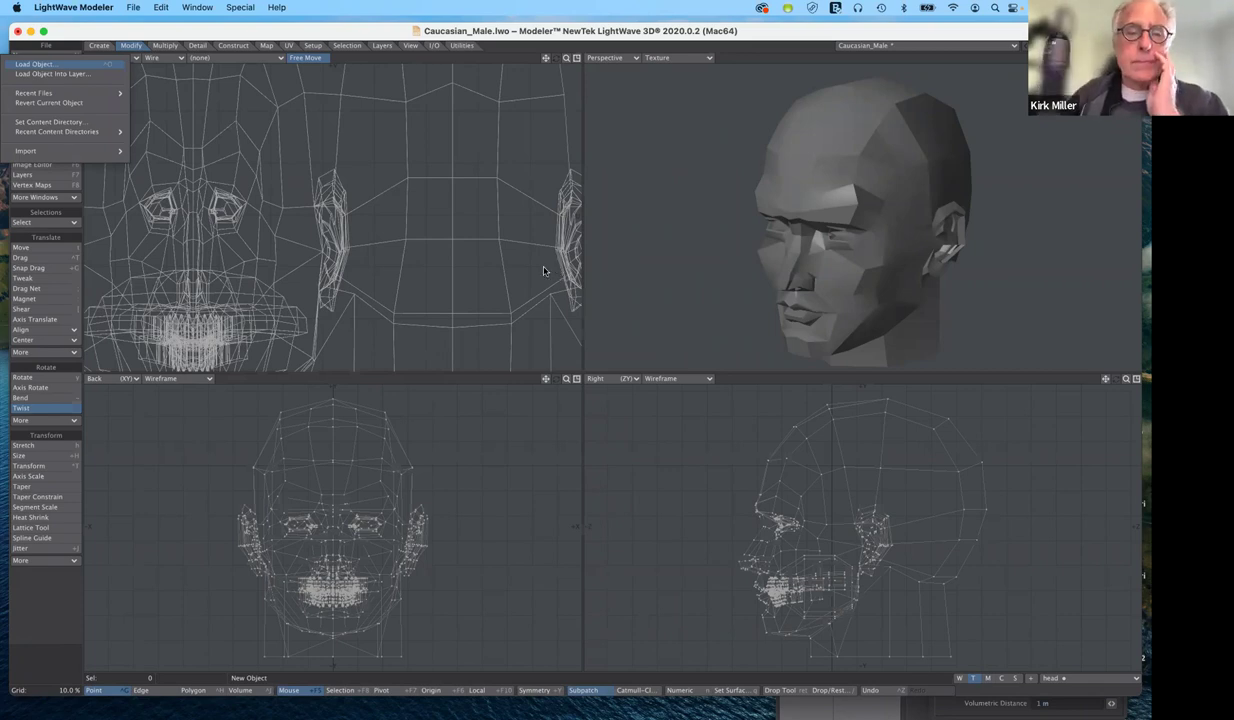
{"action": "key", "text": "Return"}
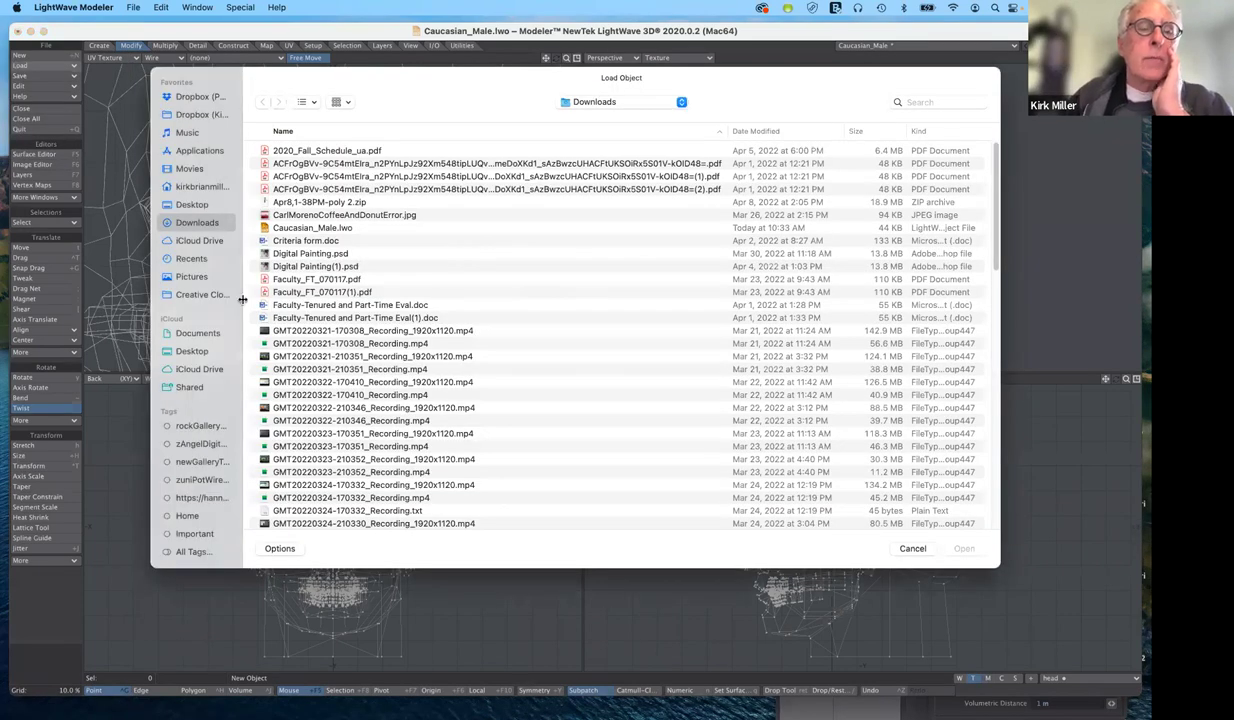
{"action": "left_click", "coordinate": [196, 205]}
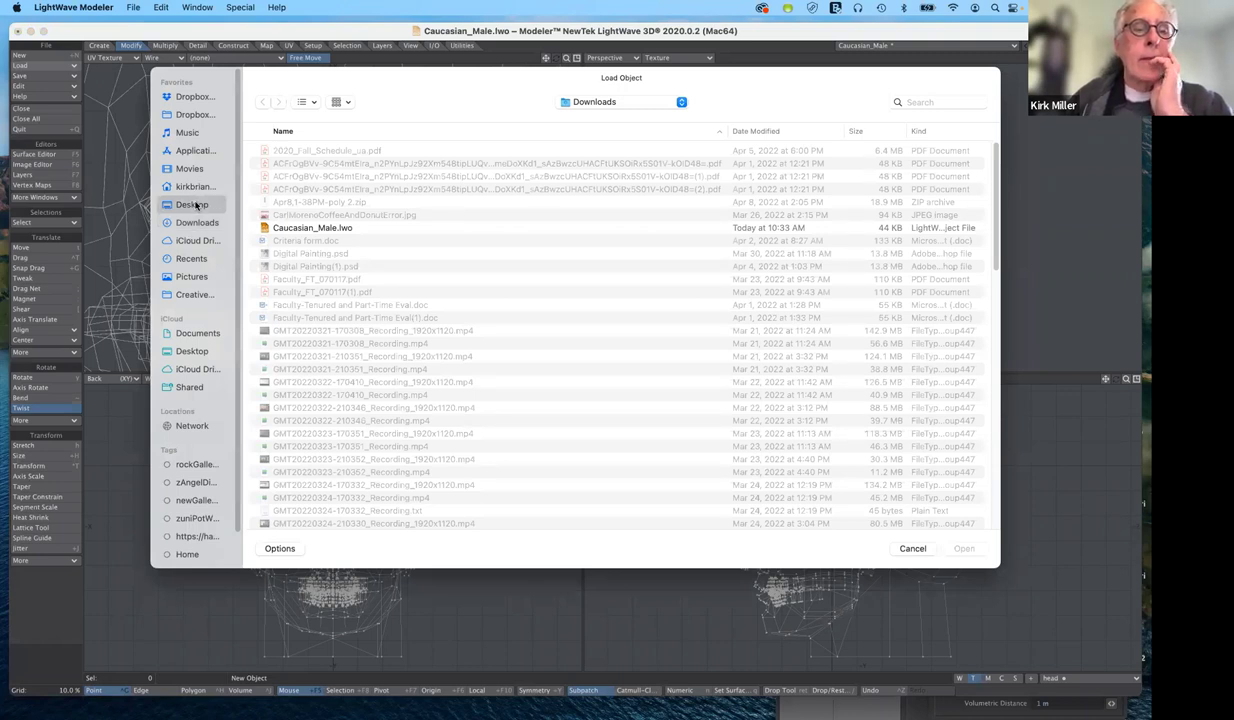
{"action": "left_click", "coordinate": [255, 279]}
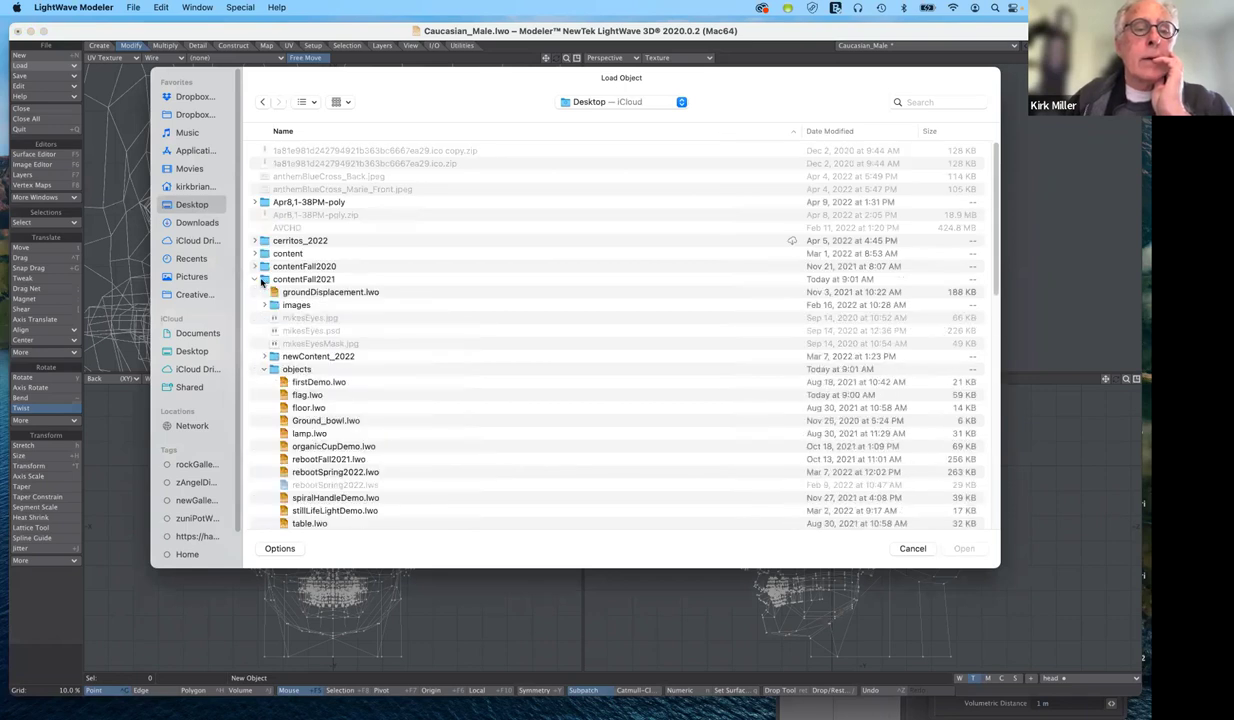
{"action": "left_click", "coordinate": [265, 281]}
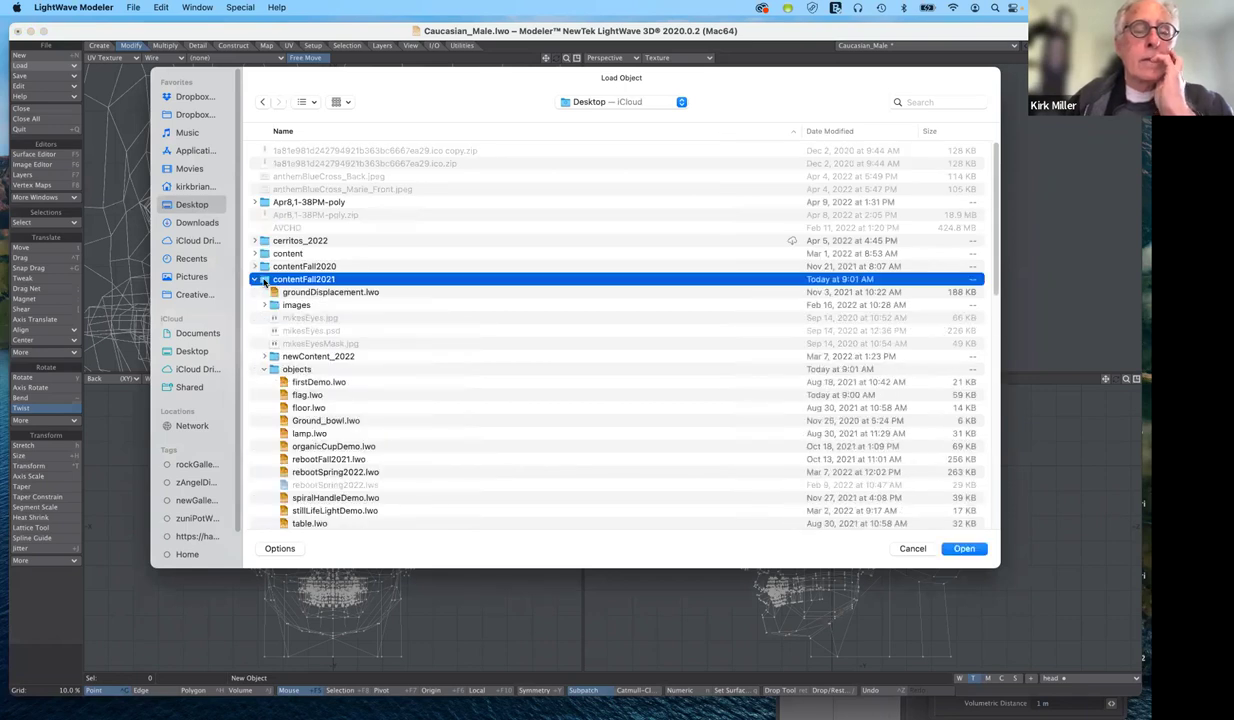
{"action": "double_click", "coordinate": [265, 281]}
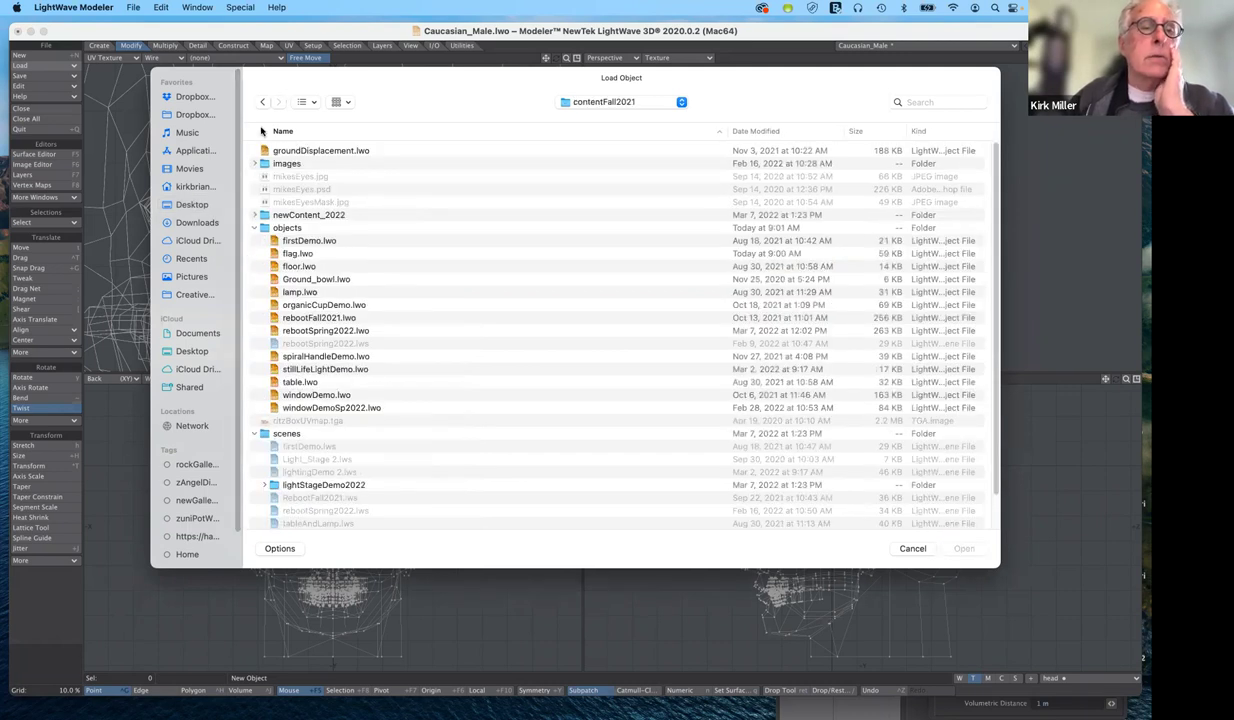
Load Male_manager_0116.obj from the desktop's Male_manager_0116_obj folder
{"action": "left_click", "coordinate": [180, 204]}
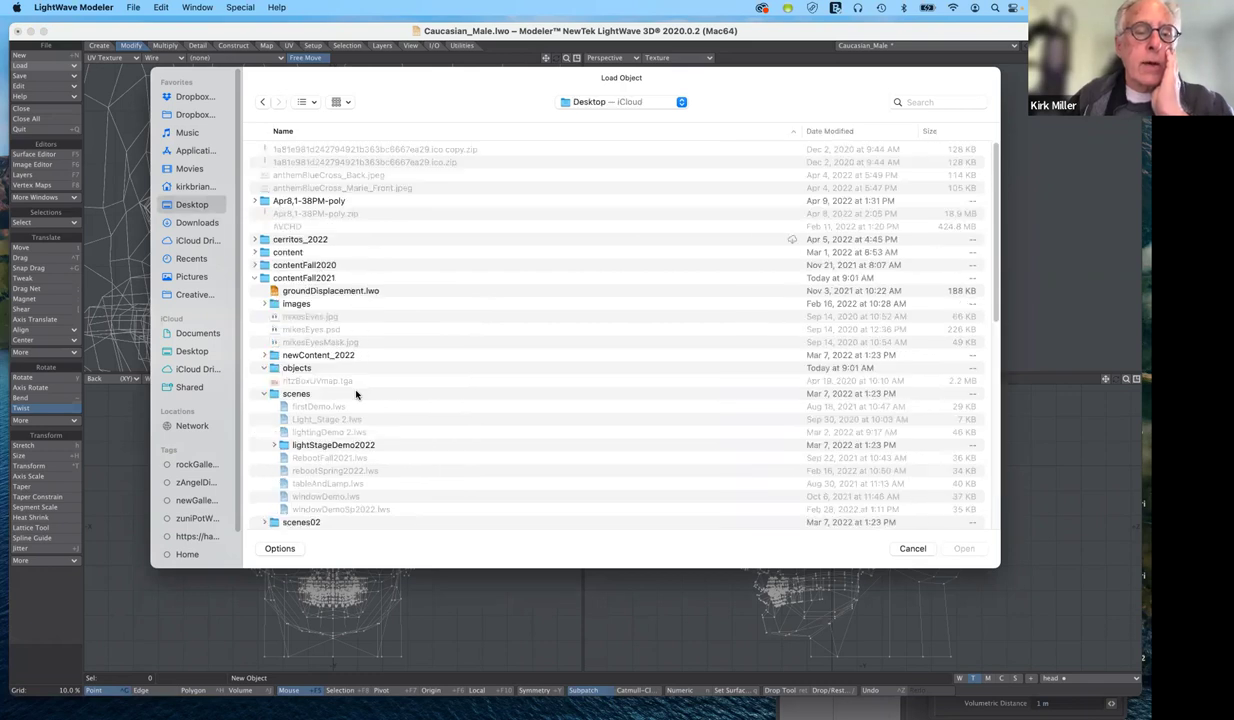
{"action": "scroll", "coordinate": [356, 393], "scroll_direction": "down", "scroll_amount": 3}
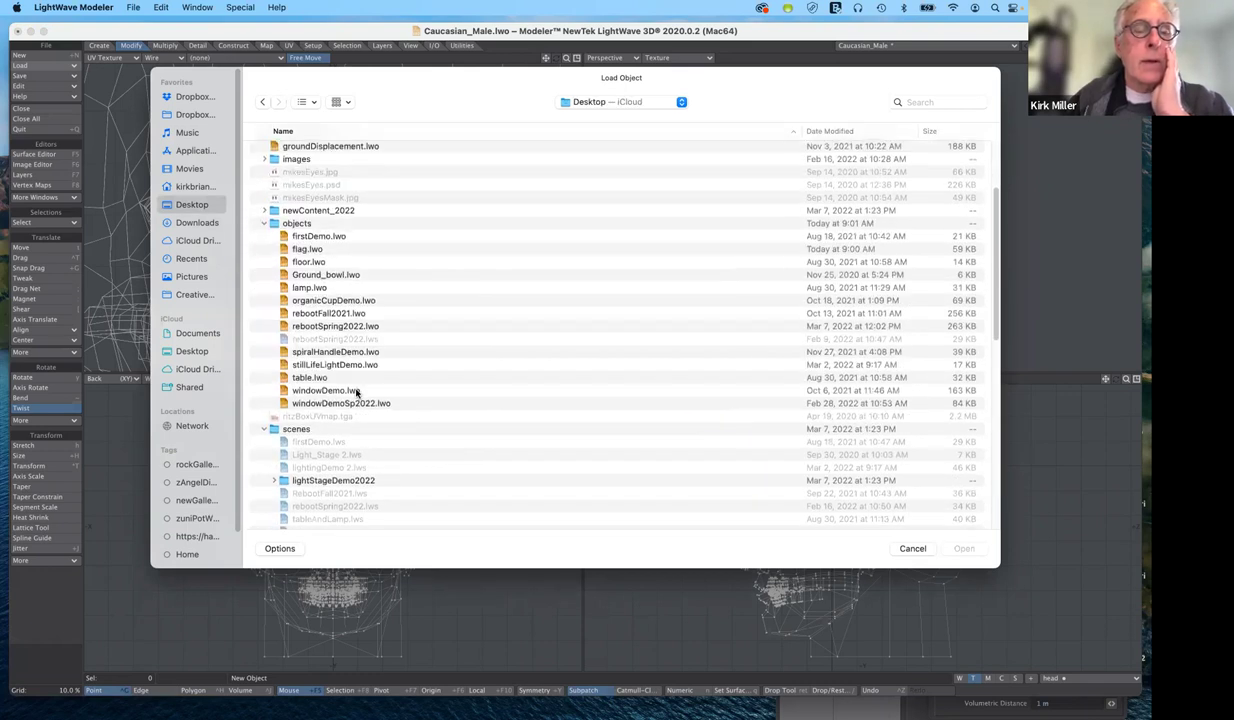
{"action": "scroll", "coordinate": [356, 393], "scroll_direction": "down", "scroll_amount": 1}
{"action": "scroll", "coordinate": [356, 393], "scroll_direction": "down", "scroll_amount": 3}
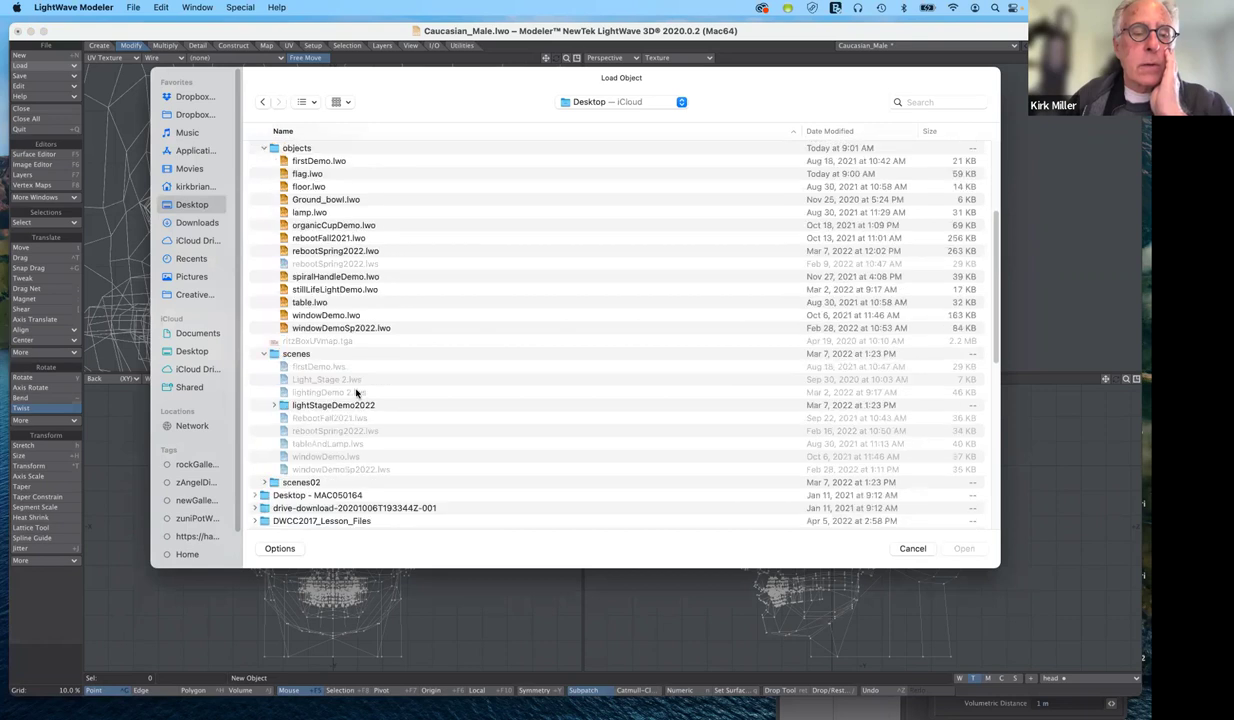
{"action": "scroll", "coordinate": [355, 393], "scroll_direction": "down", "scroll_amount": 5}
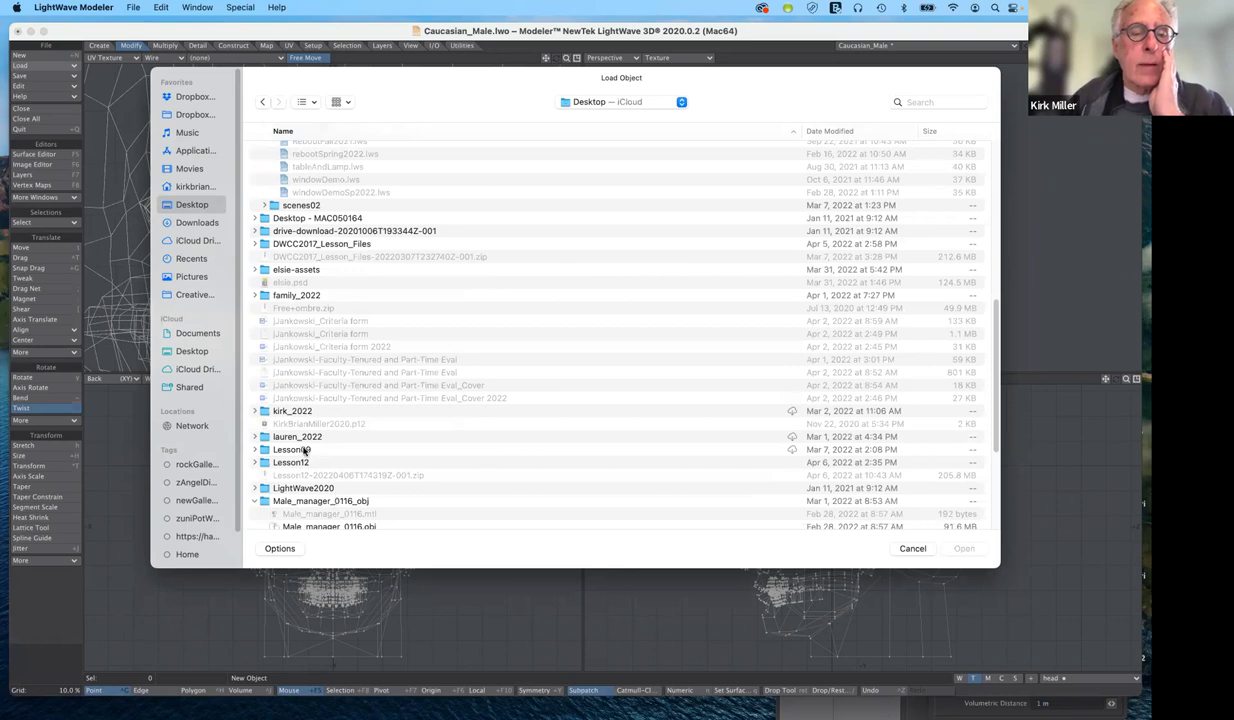
{"action": "scroll", "coordinate": [297, 436], "scroll_direction": "down", "scroll_amount": 3}
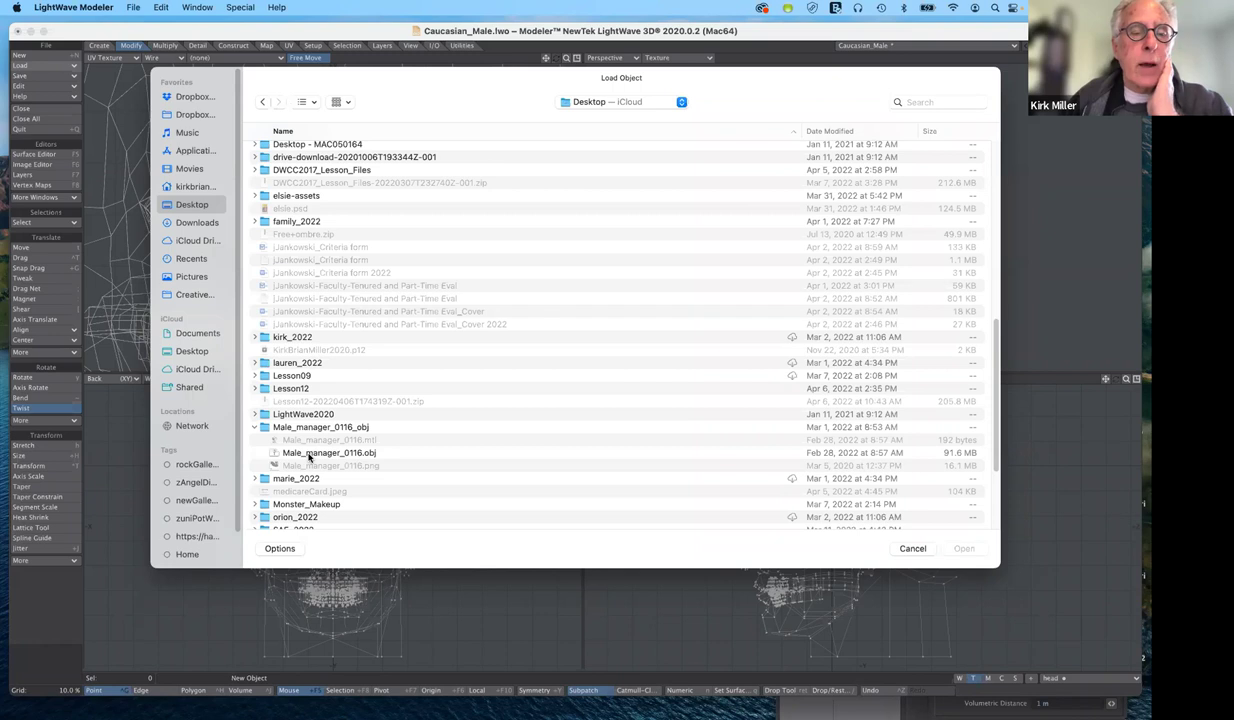
{"action": "left_click", "coordinate": [262, 451]}
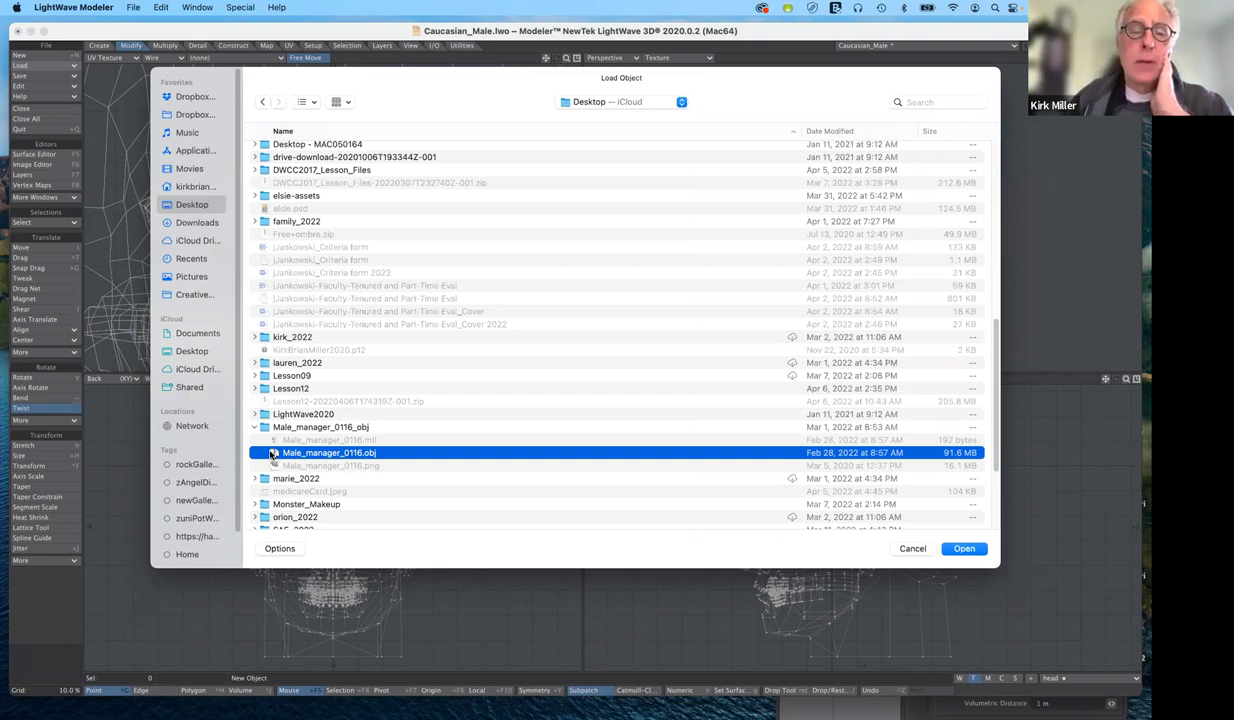
{"action": "left_click", "coordinate": [962, 549]}
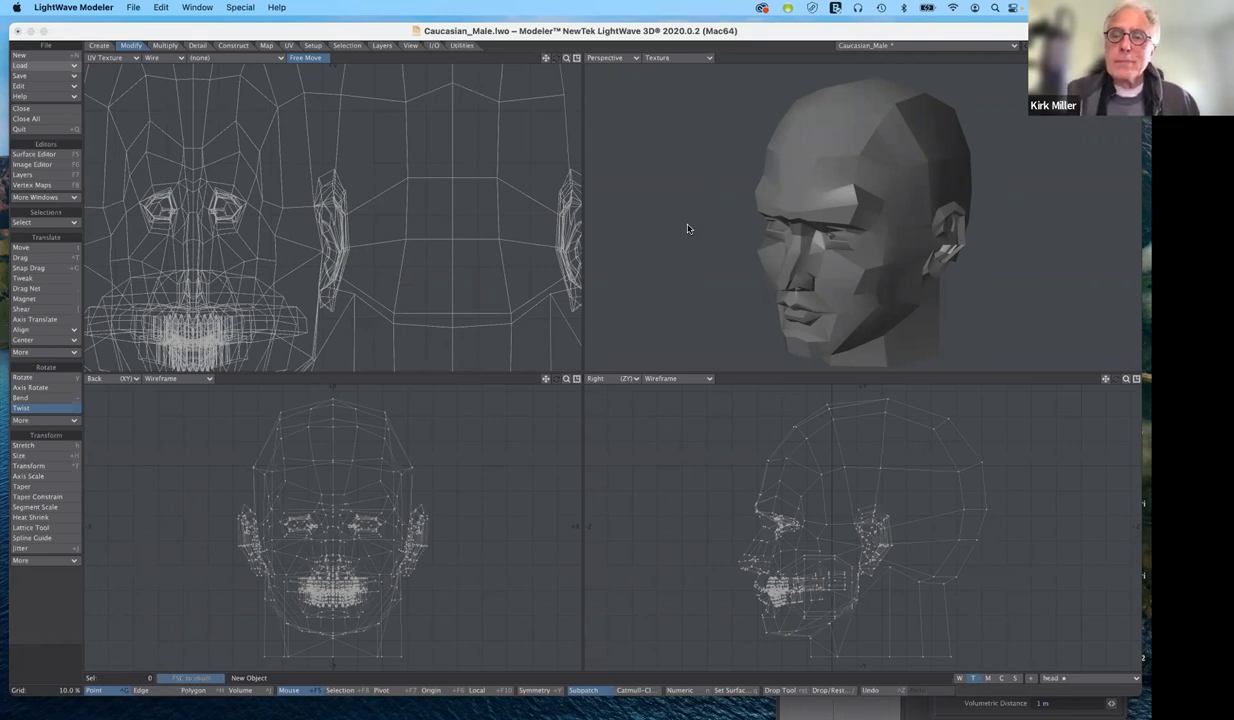
{"action": "key", "text": "super+alt+Escape"}
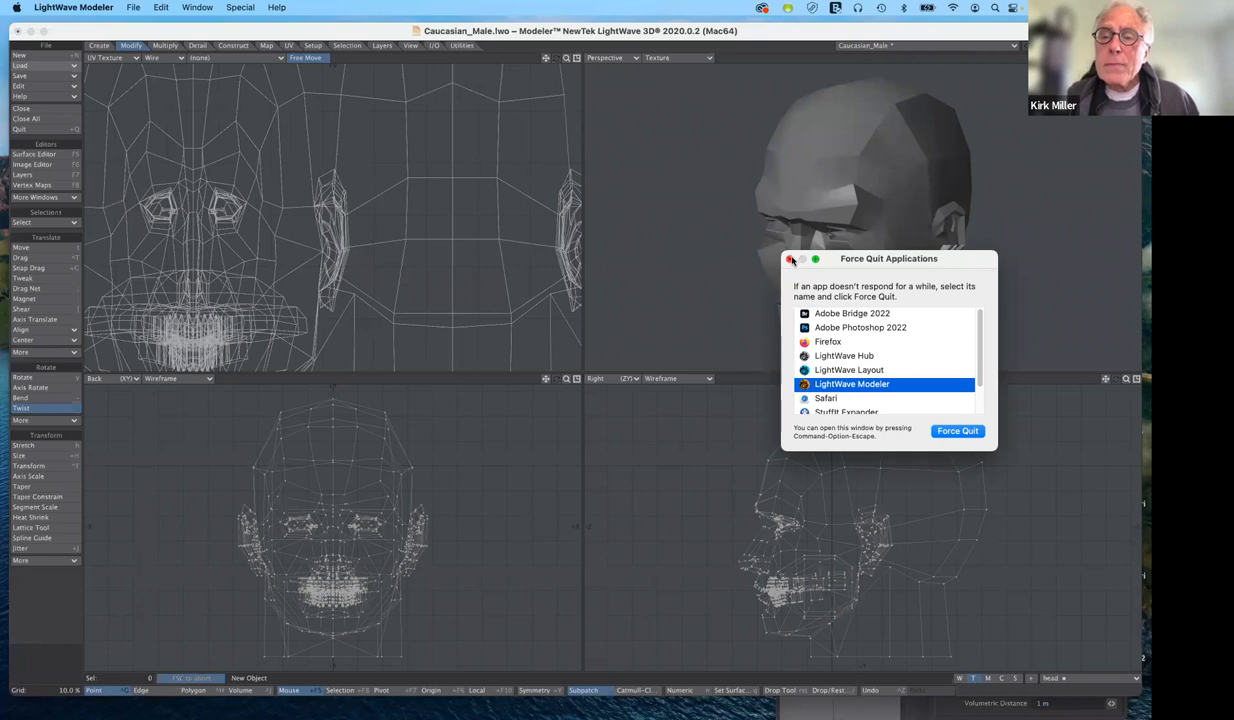
{"action": "left_click", "coordinate": [790, 260]}
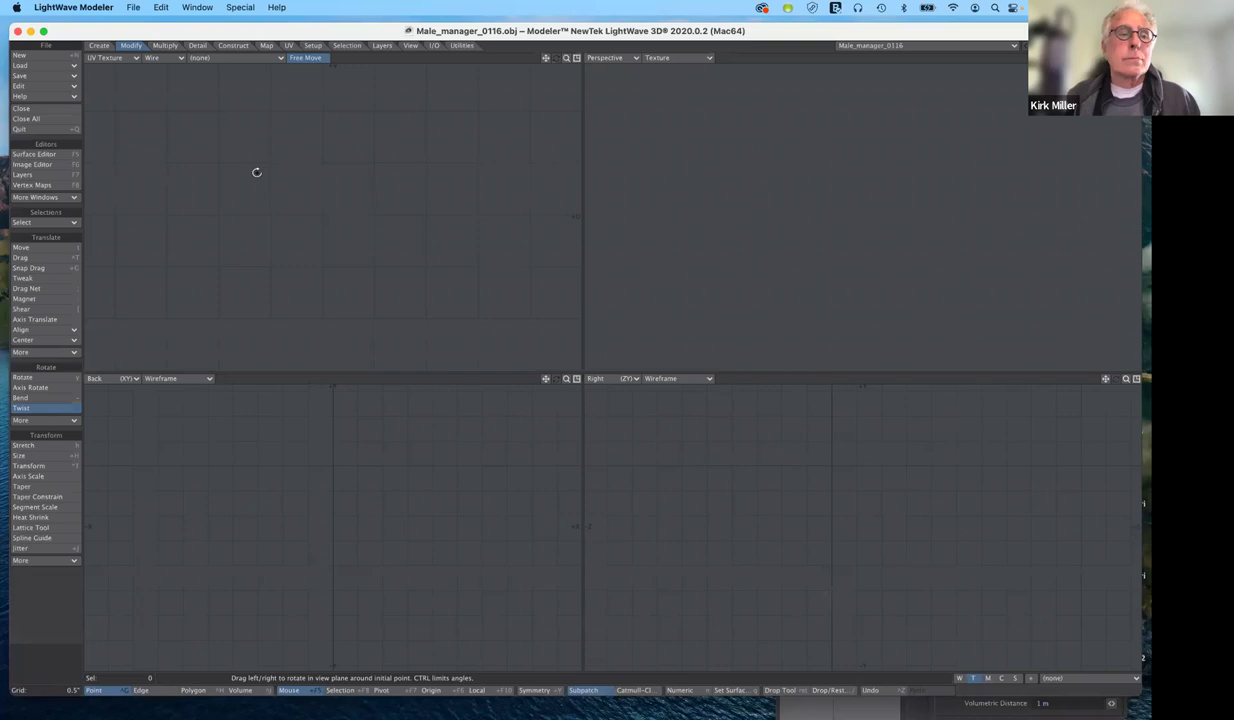
Fit the loaded figure in all viewports and set the UV Texture view's backdrop image to Male_manager_0116.png
{"action": "left_click", "coordinate": [62, 408]}
{"action": "key", "text": "Return"}
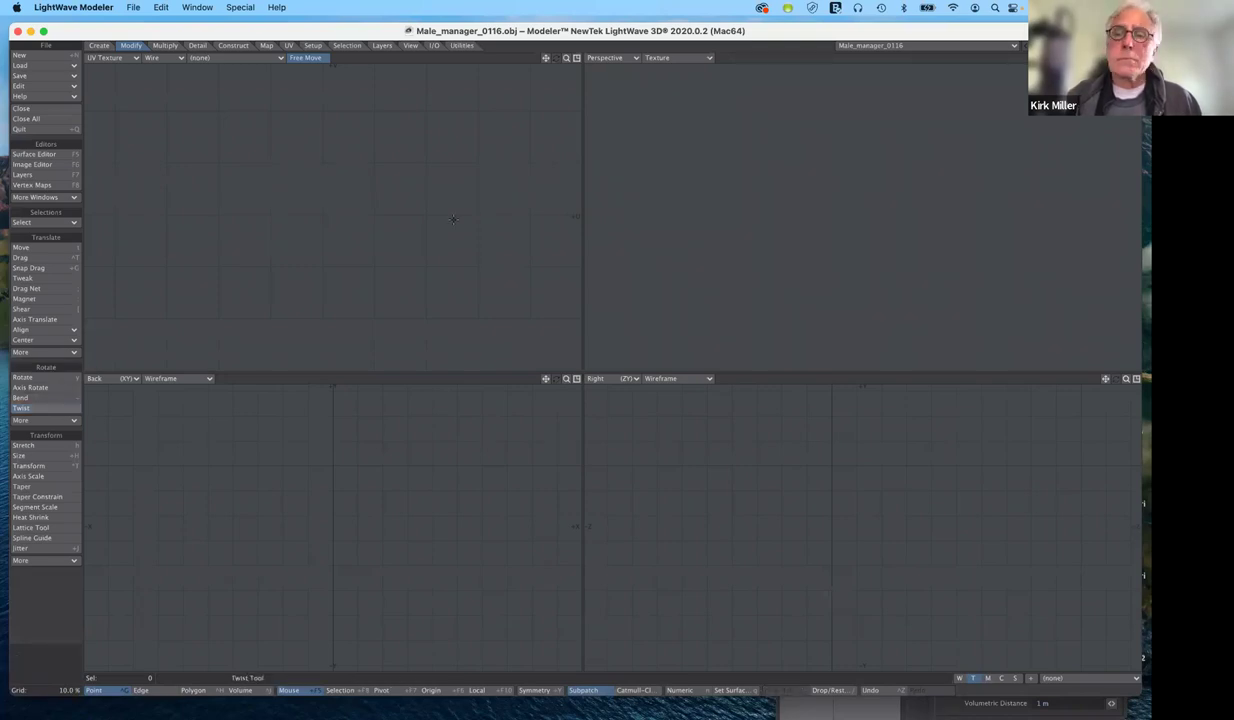
{"action": "key", "text": "a"}
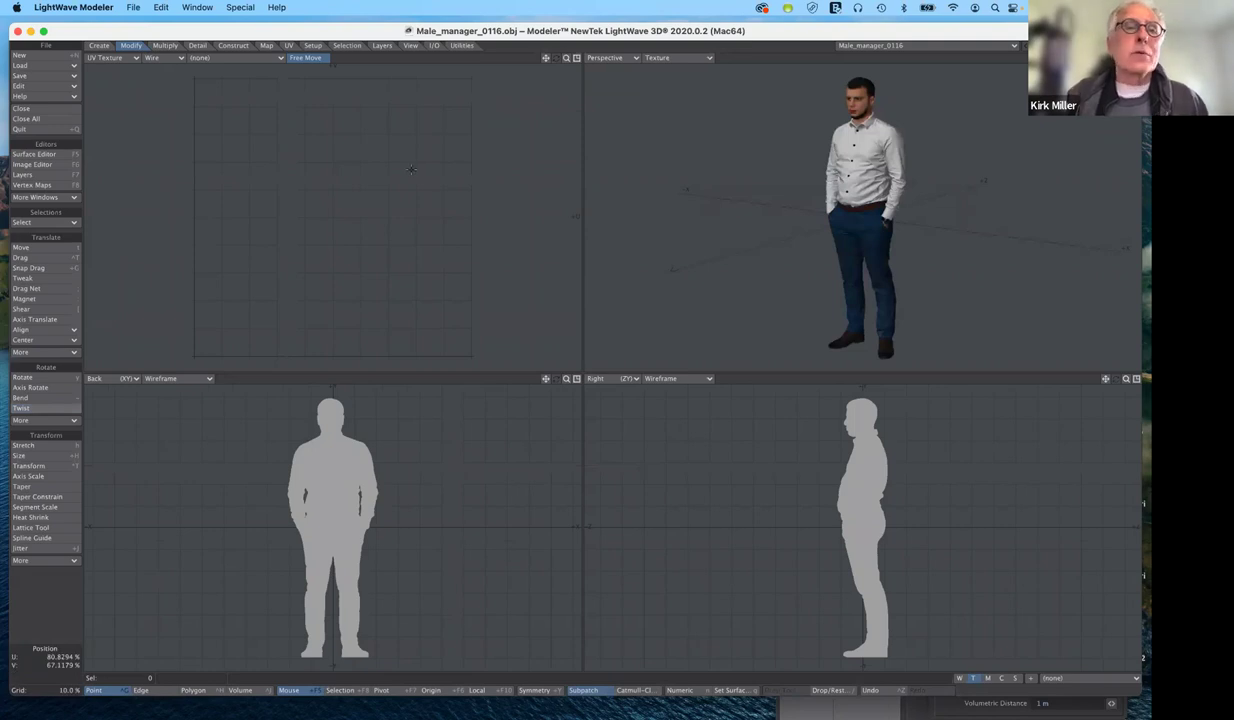
{"action": "left_click", "coordinate": [242, 60]}
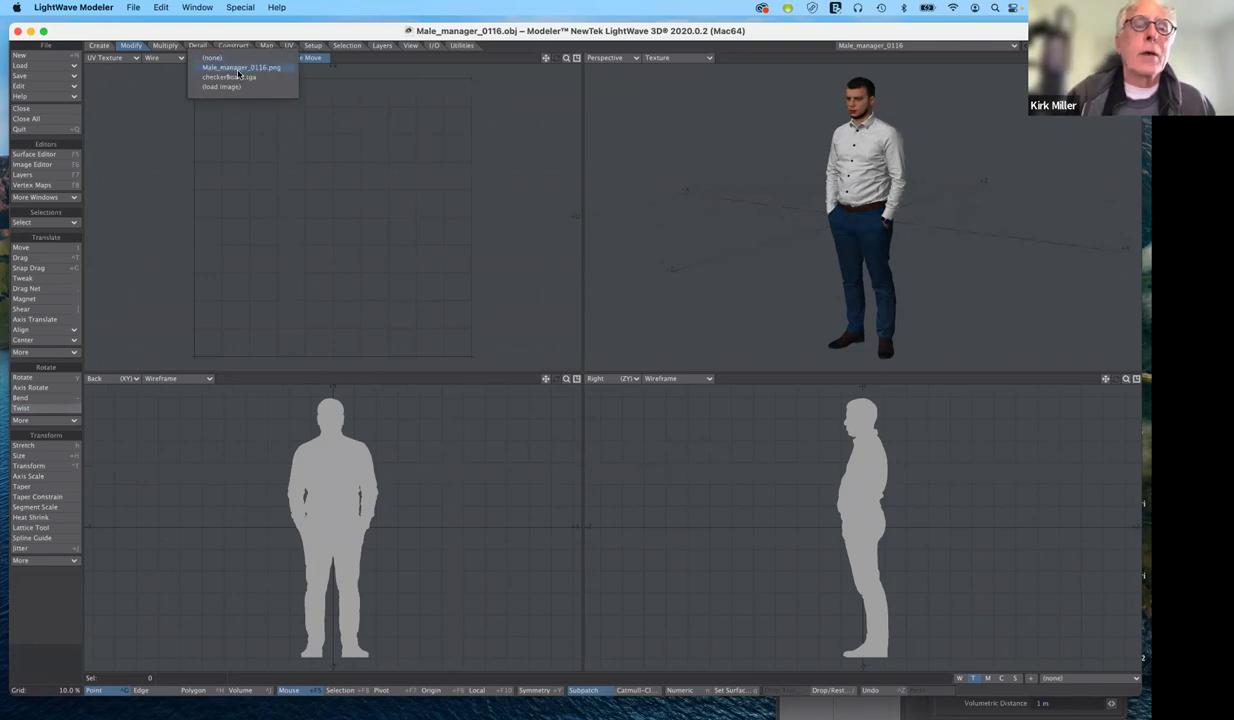
{"action": "left_click", "coordinate": [238, 71]}
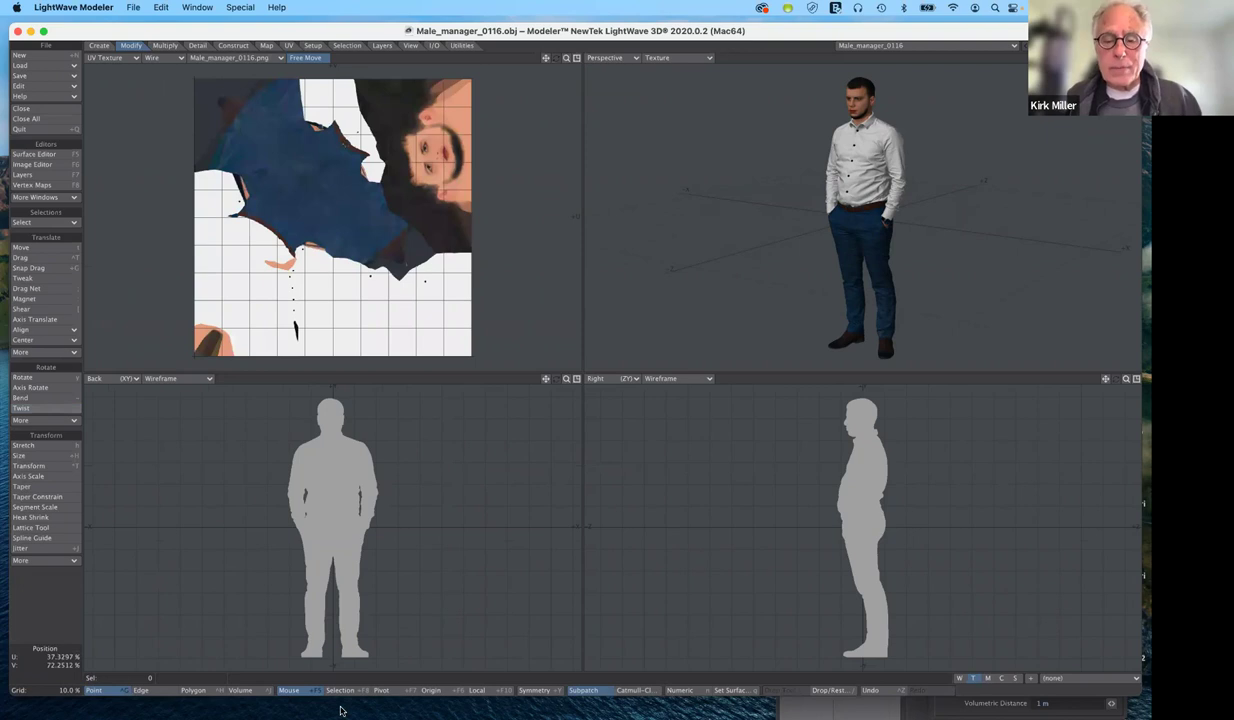
Switch to Photoshop and open Male_manager_0116.png from the desktop's Male_manager_0116_obj folder
{"action": "mouse_move", "coordinate": [677, 686]}
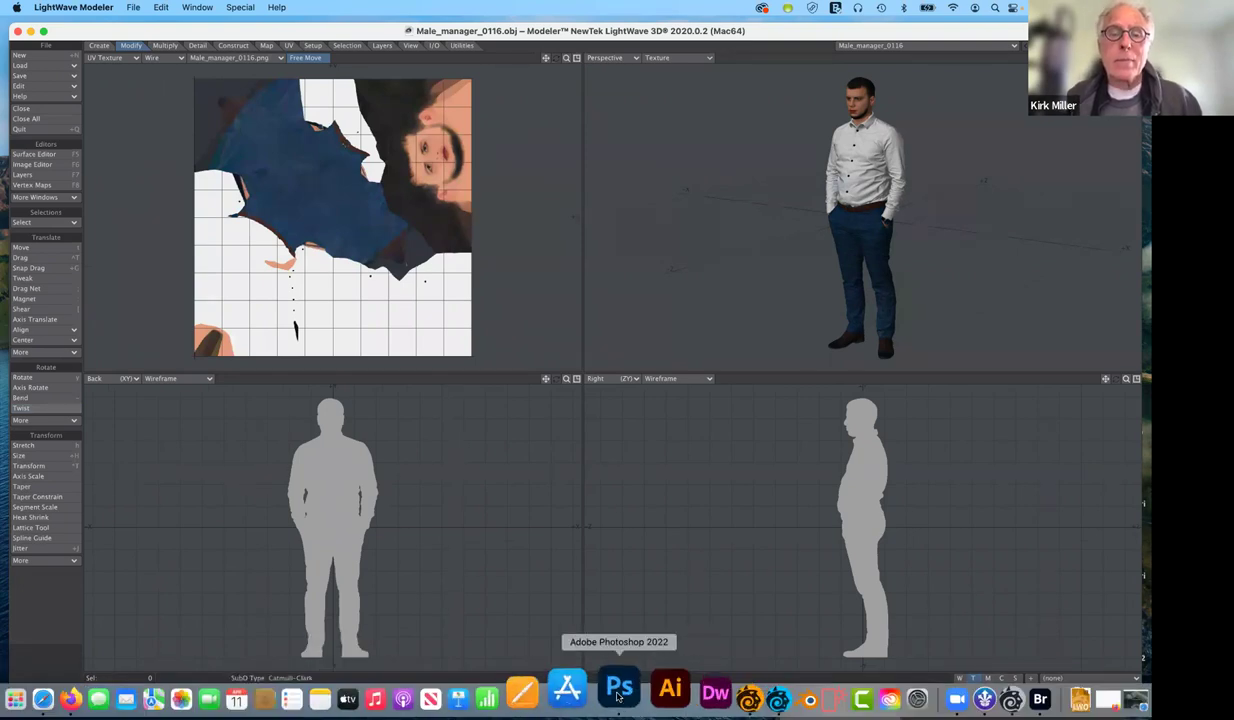
{"action": "left_click", "coordinate": [619, 690]}
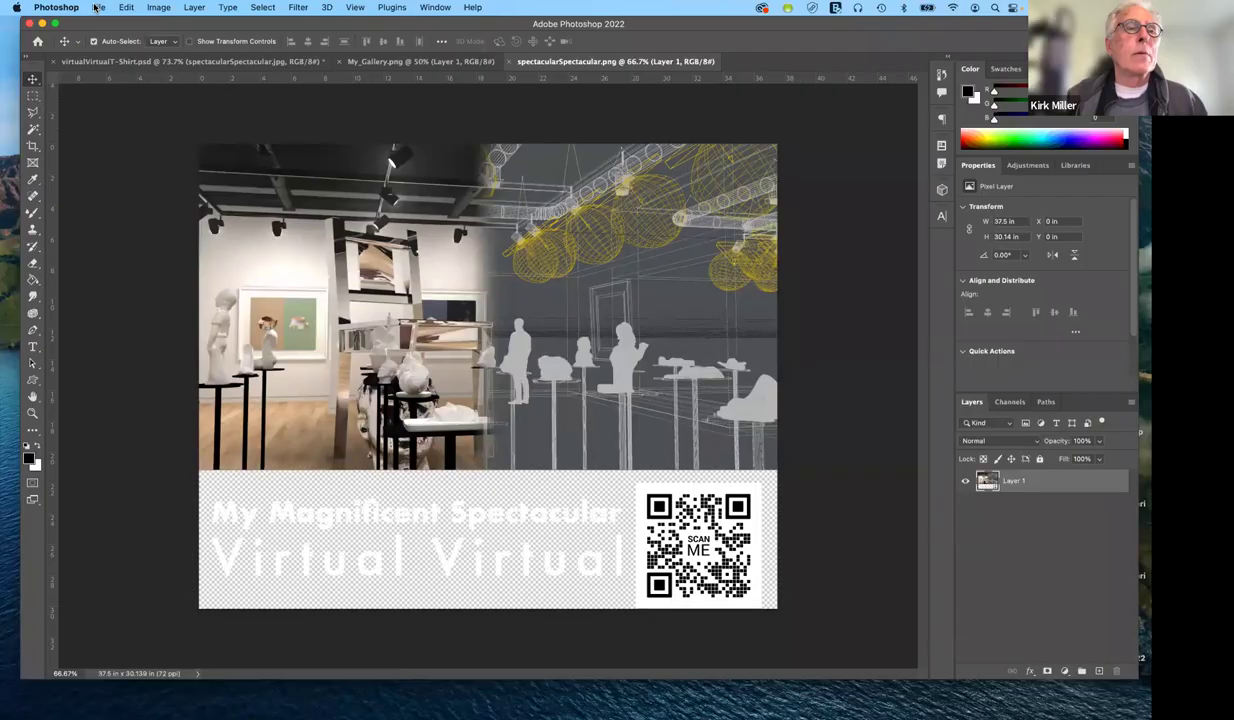
{"action": "left_click", "coordinate": [97, 8]}
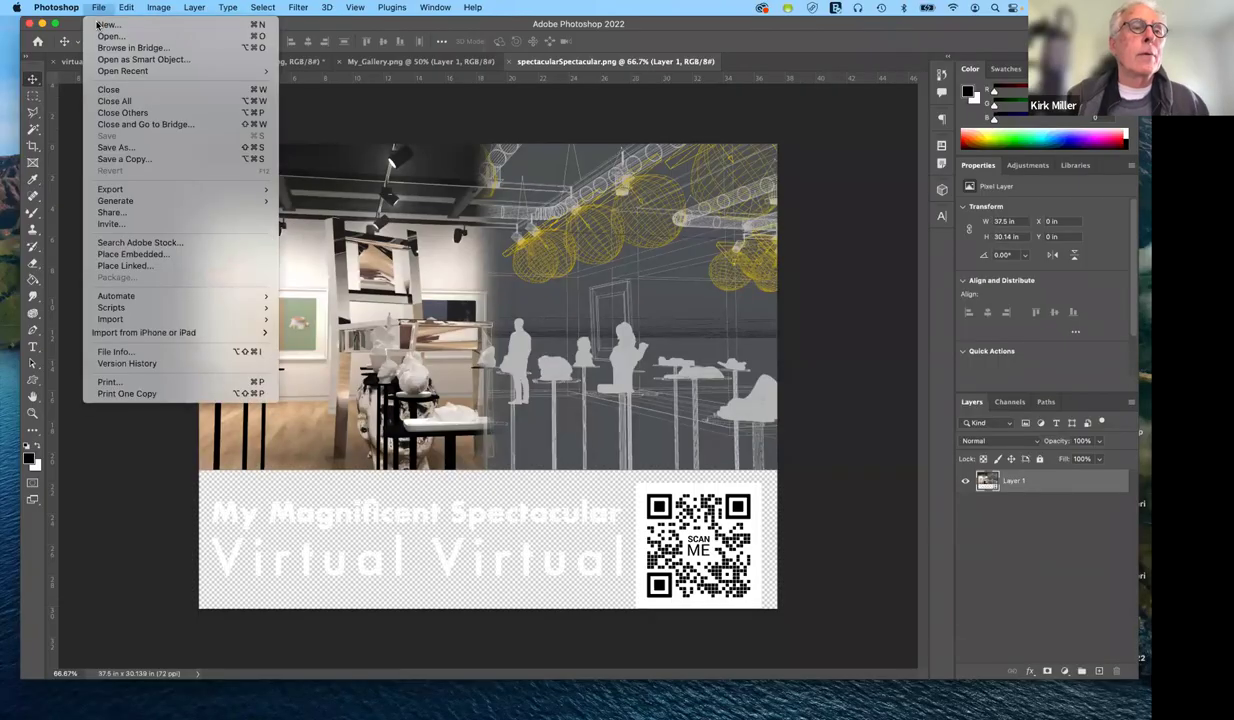
{"action": "left_click", "coordinate": [439, 199]}
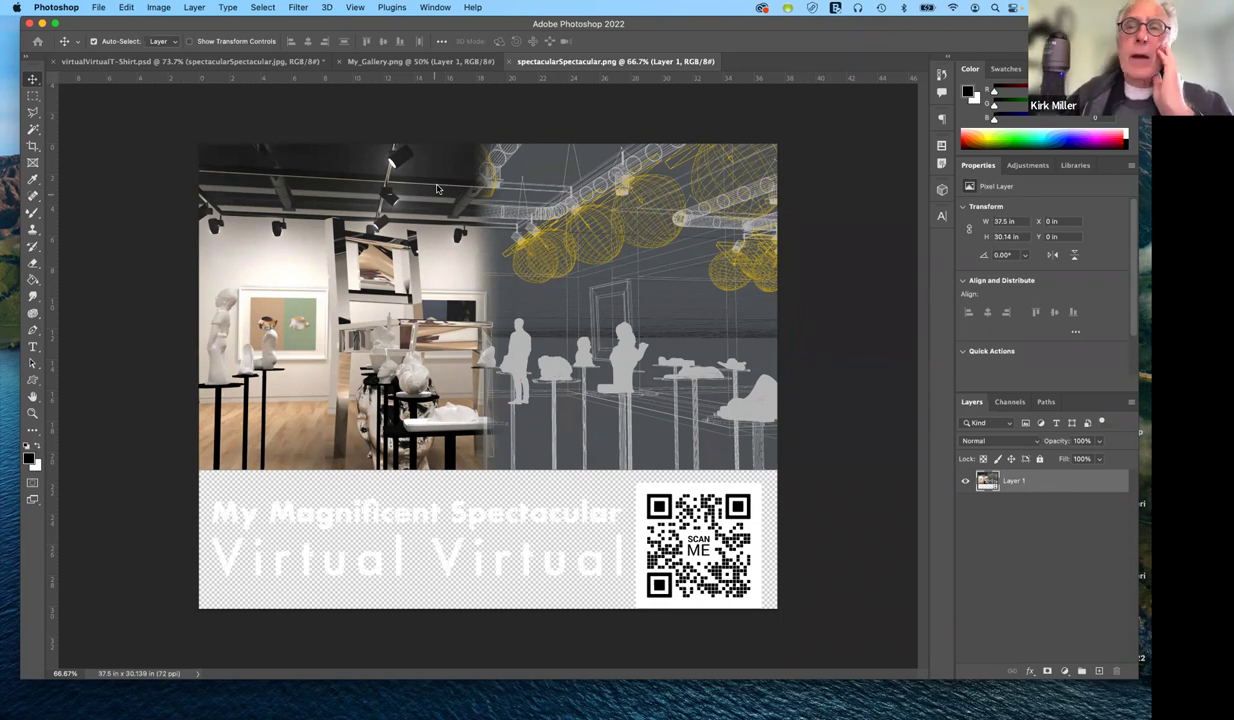
{"action": "key", "text": "super+o"}
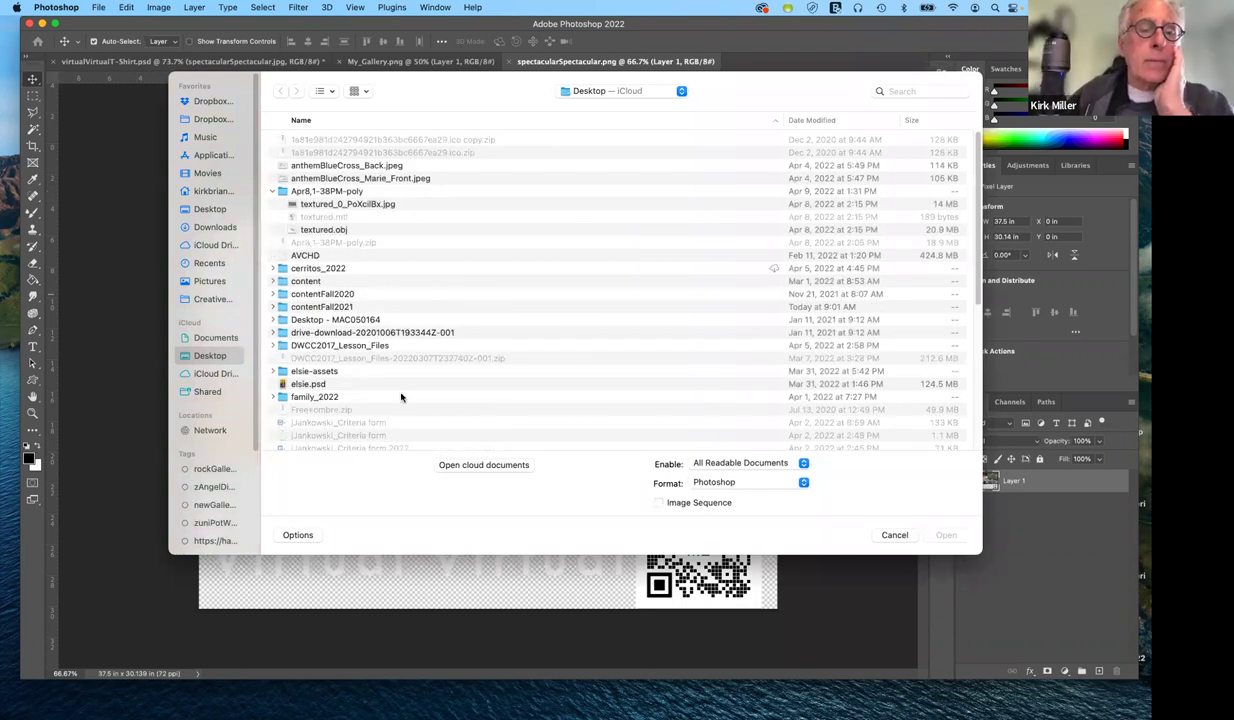
{"action": "scroll", "coordinate": [401, 396], "scroll_direction": "down", "scroll_amount": 5}
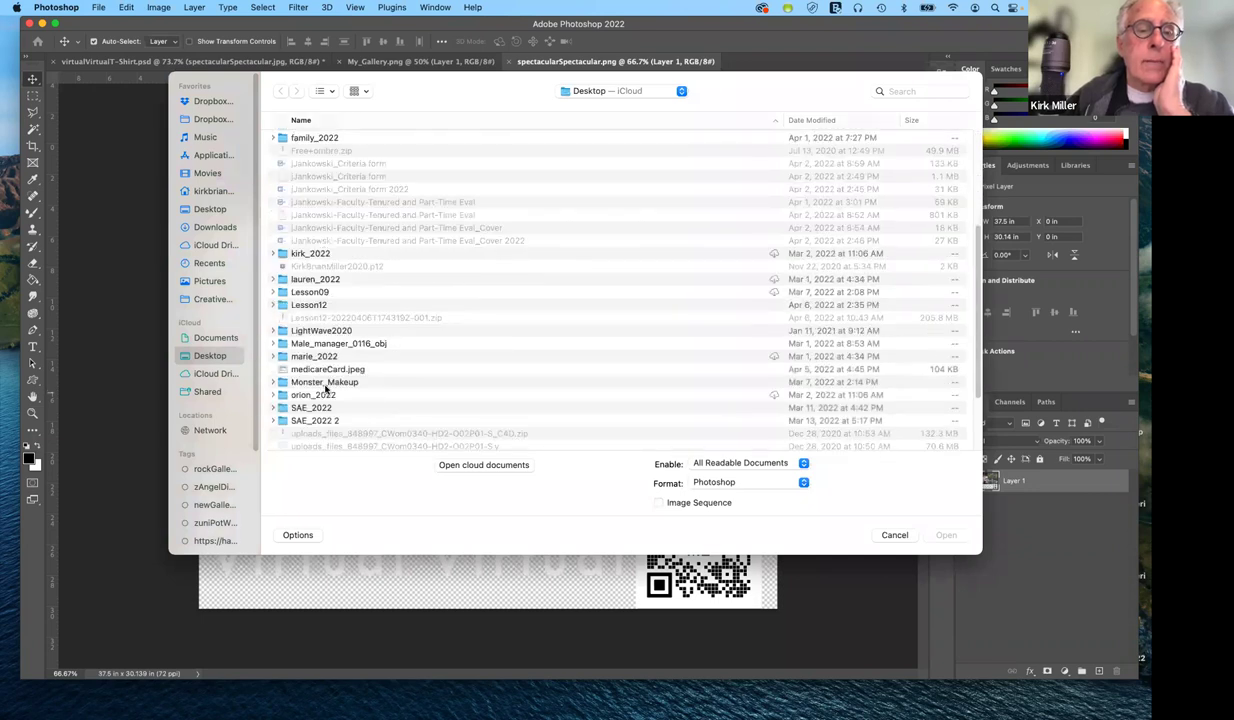
{"action": "left_click", "coordinate": [272, 343]}
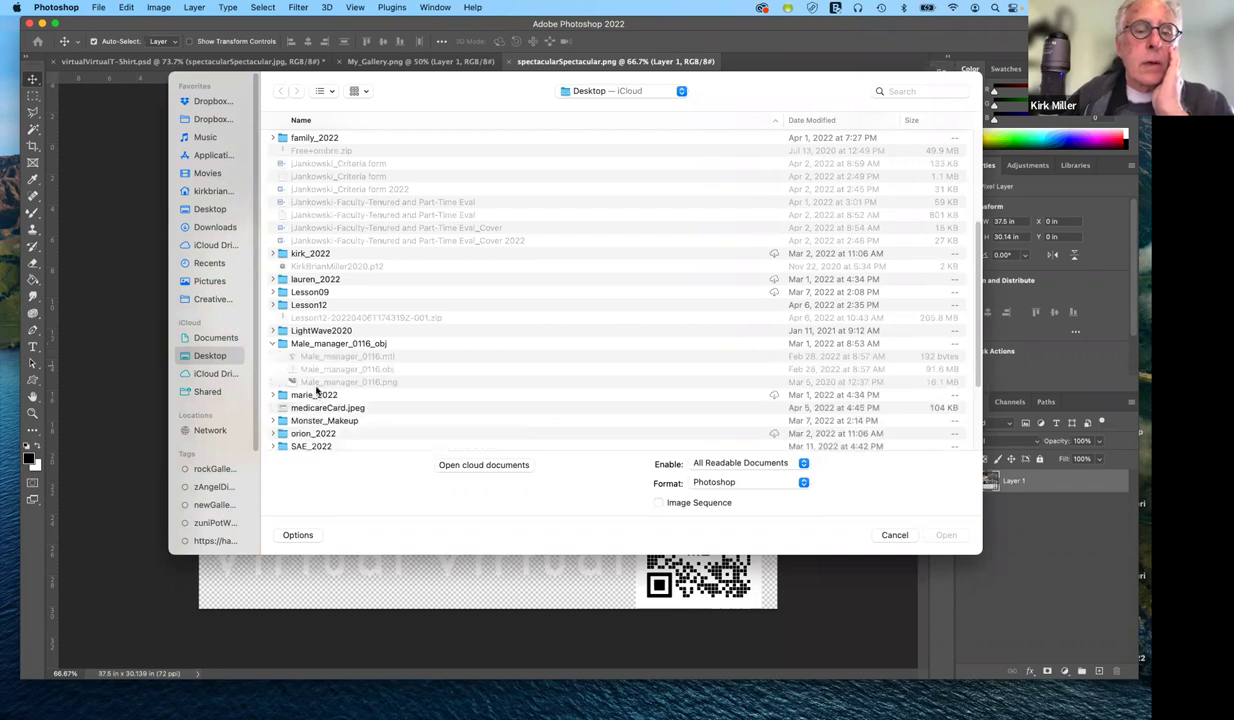
{"action": "left_click", "coordinate": [322, 382]}
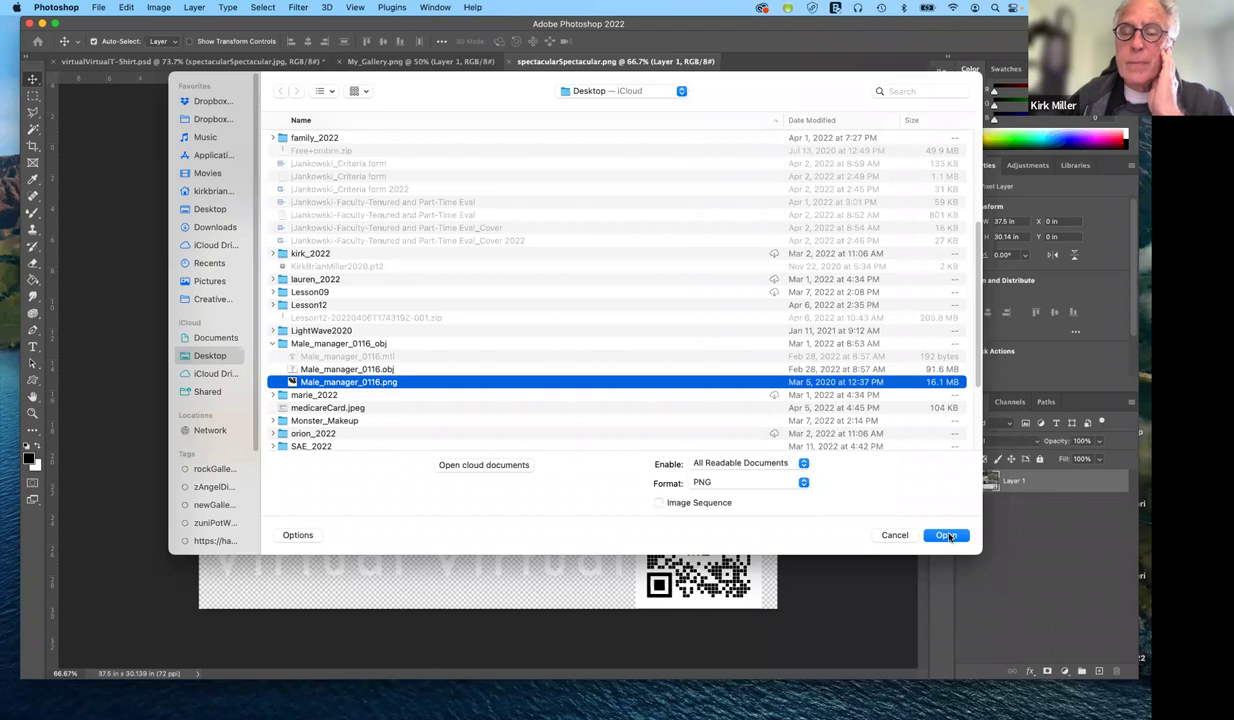
{"action": "left_click", "coordinate": [946, 536]}
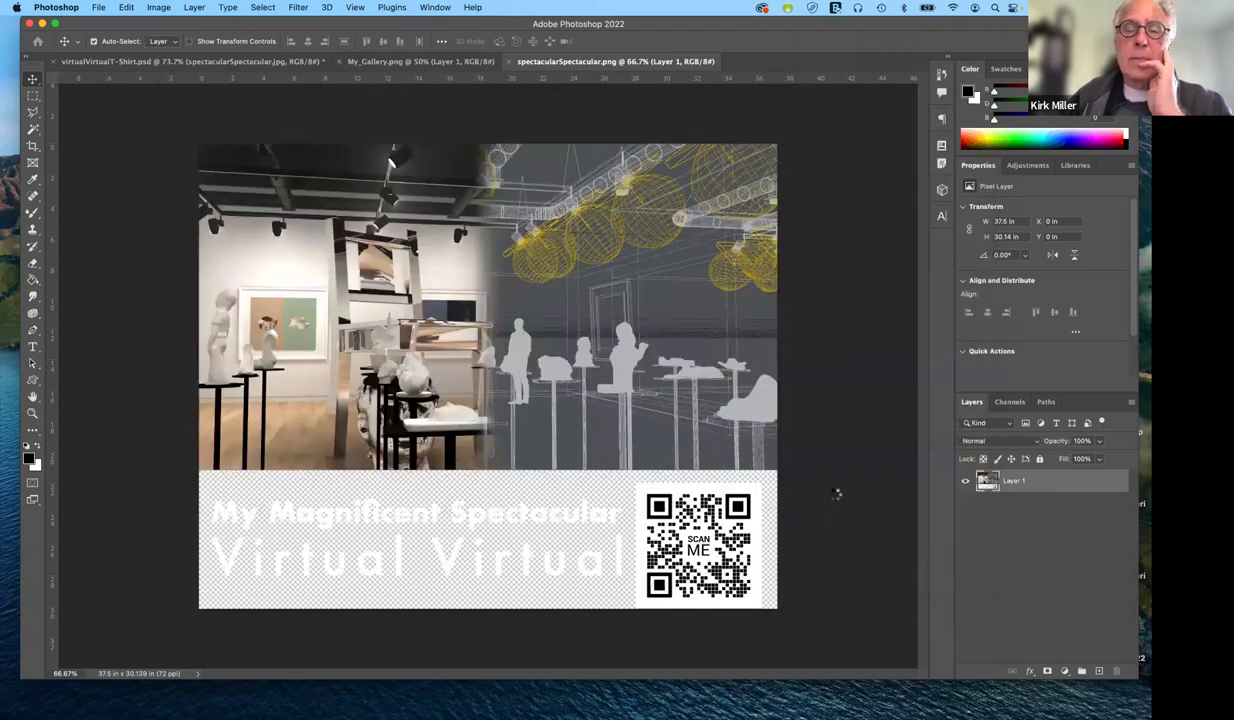
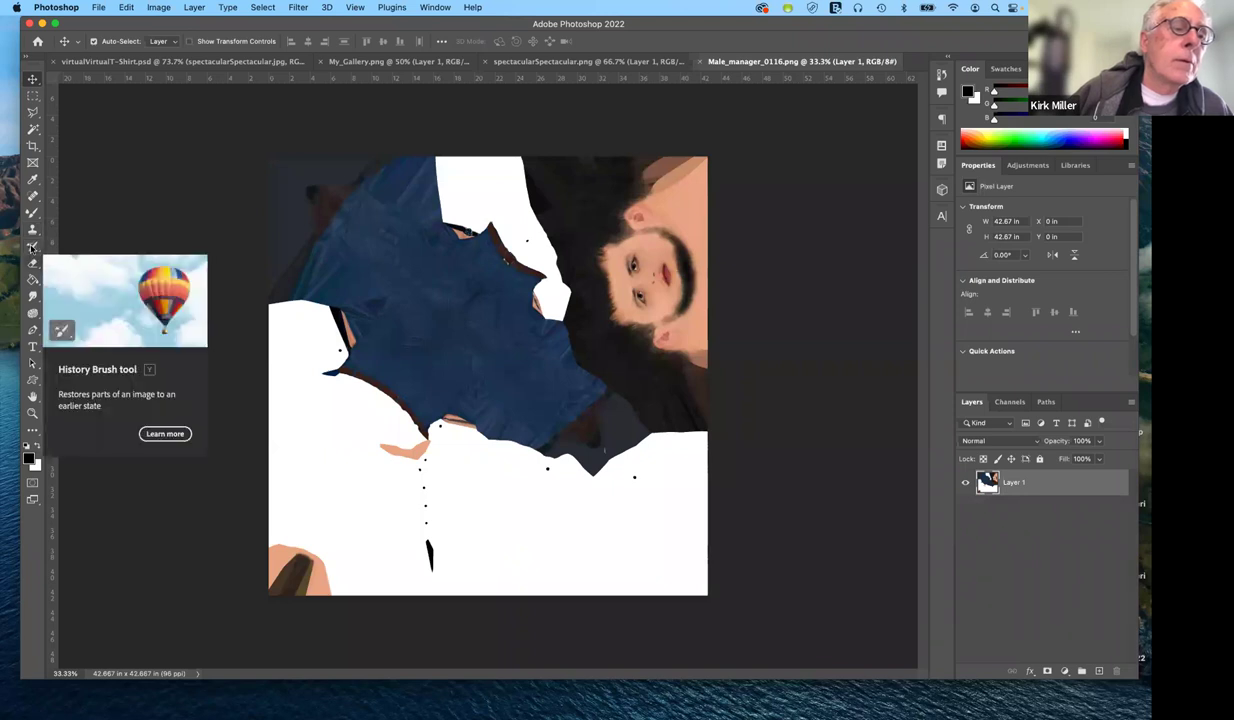
Choose the Brush tool and pick the recent soft round 87 px mixer brush preset
{"action": "left_click", "coordinate": [36, 247]}
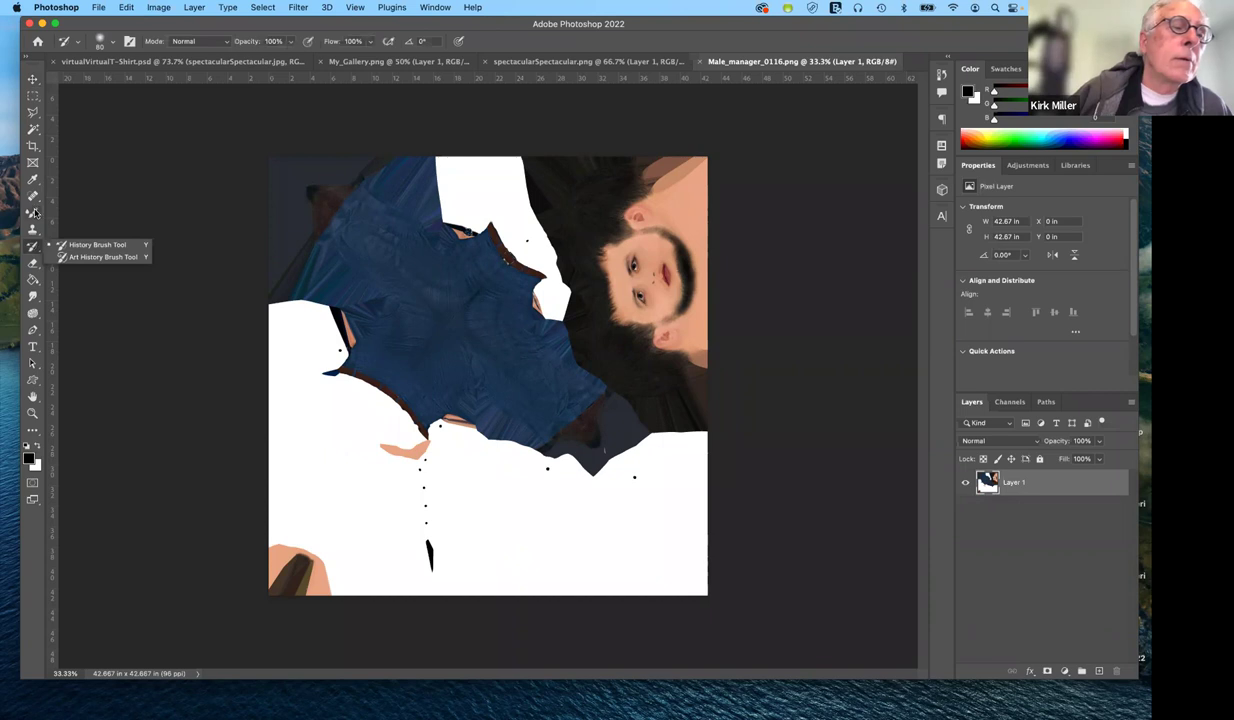
{"action": "left_click", "coordinate": [34, 213]}
{"action": "left_click", "coordinate": [33, 213]}
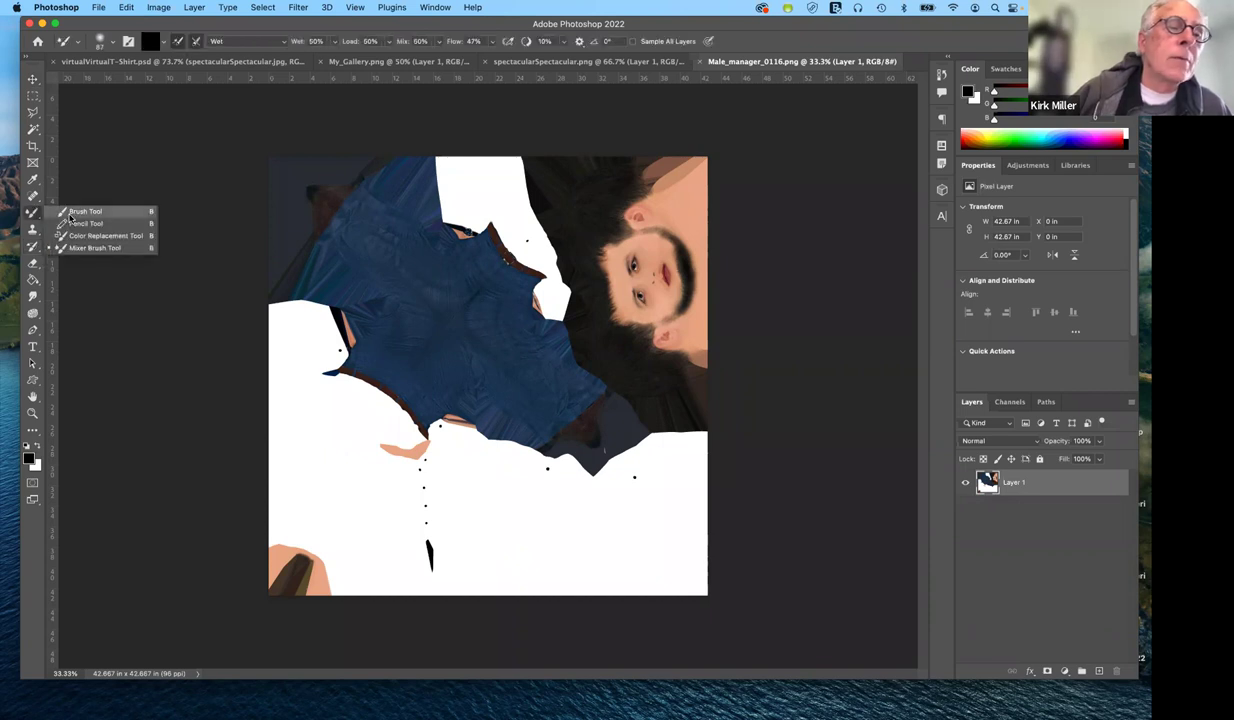
{"action": "left_click", "coordinate": [72, 213]}
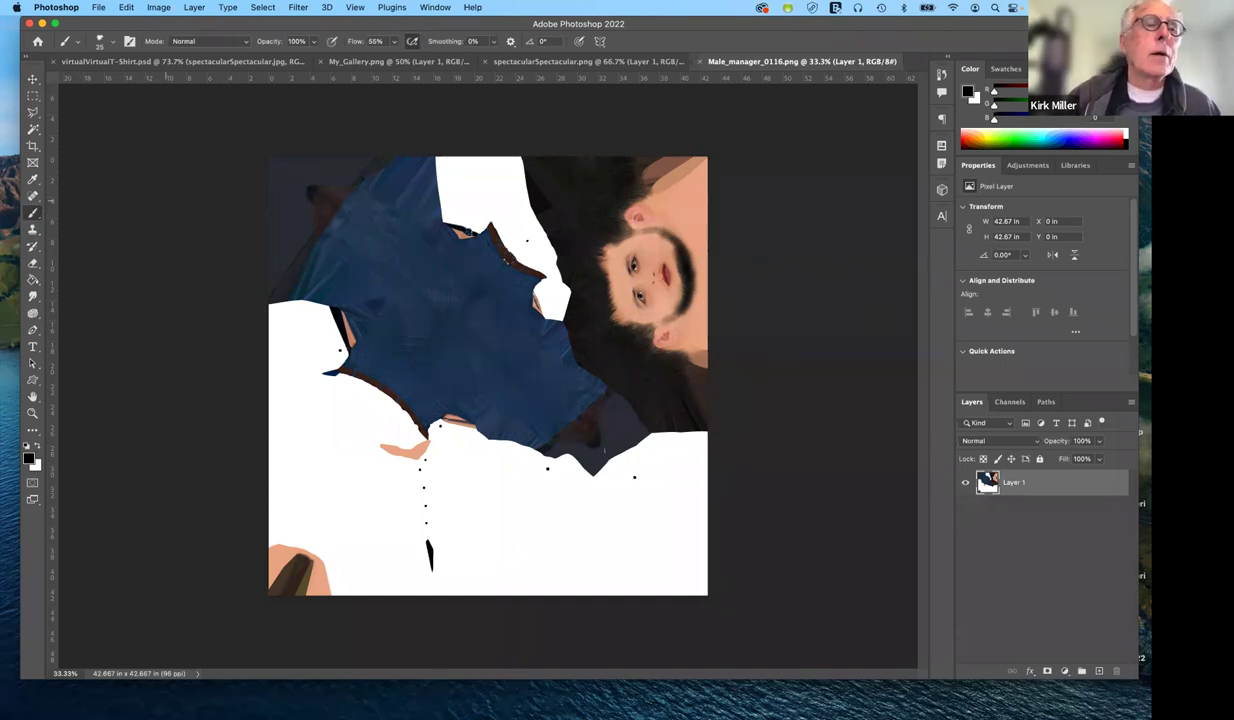
{"action": "left_click", "coordinate": [111, 42]}
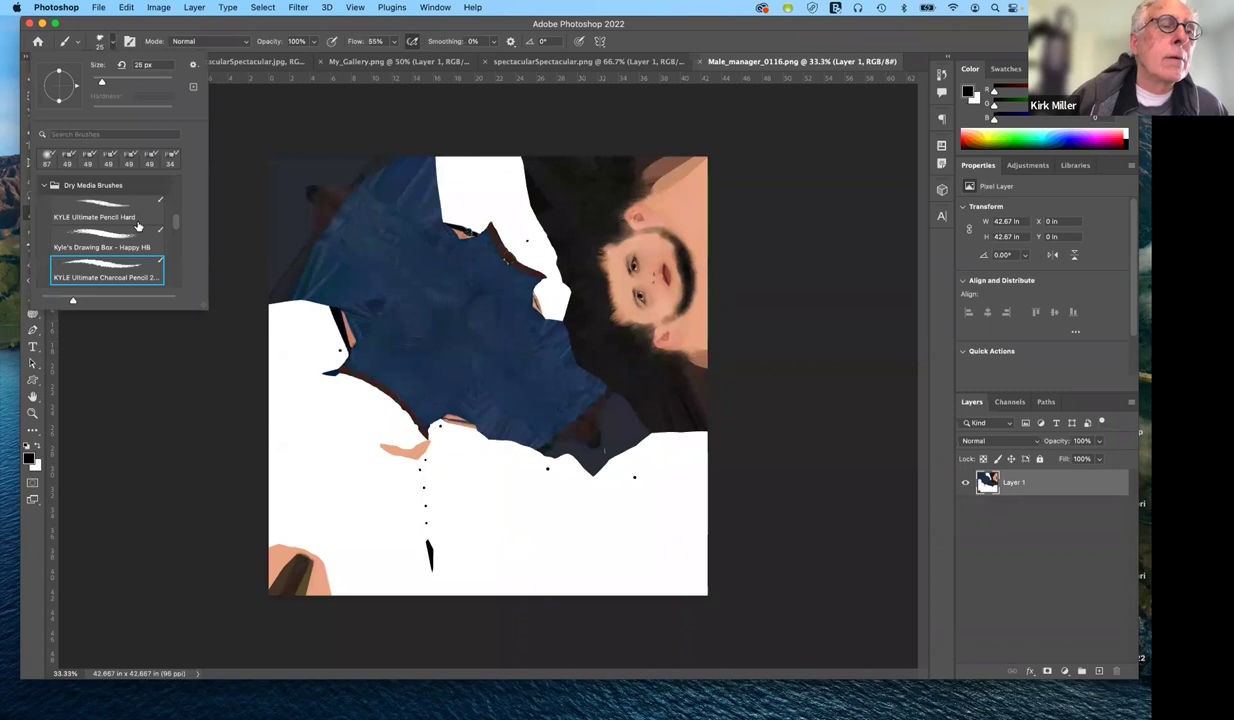
{"action": "scroll", "coordinate": [115, 190], "scroll_direction": "down", "scroll_amount": 1}
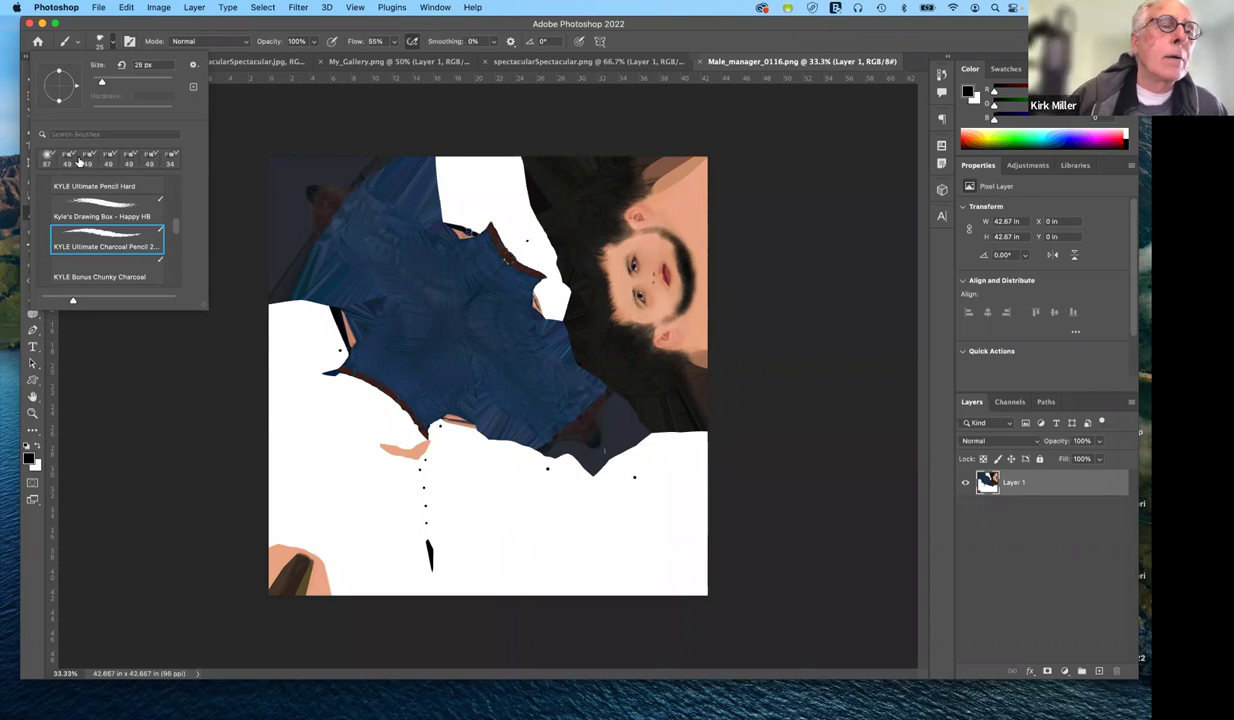
{"action": "left_click", "coordinate": [46, 156]}
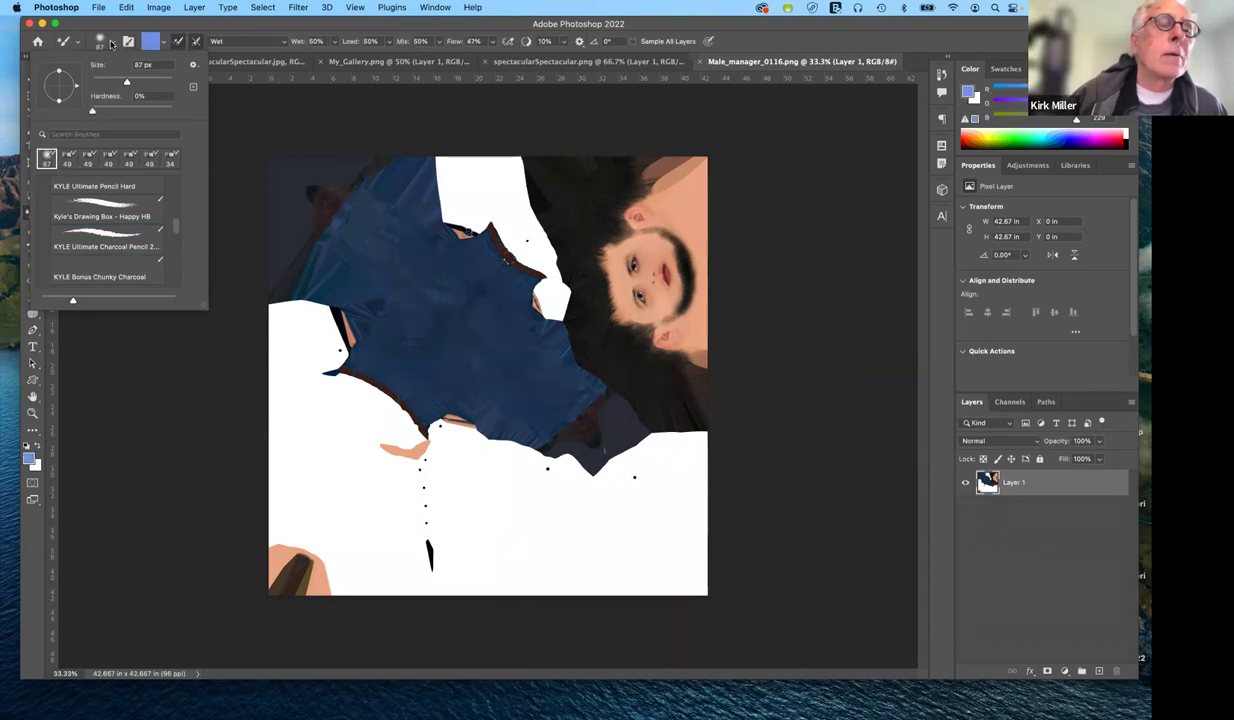
Set the brush size to 31 px and hardness to 38%, and reset the foreground colour to black
{"action": "left_click", "coordinate": [113, 42]}
{"action": "left_click", "coordinate": [113, 42]}
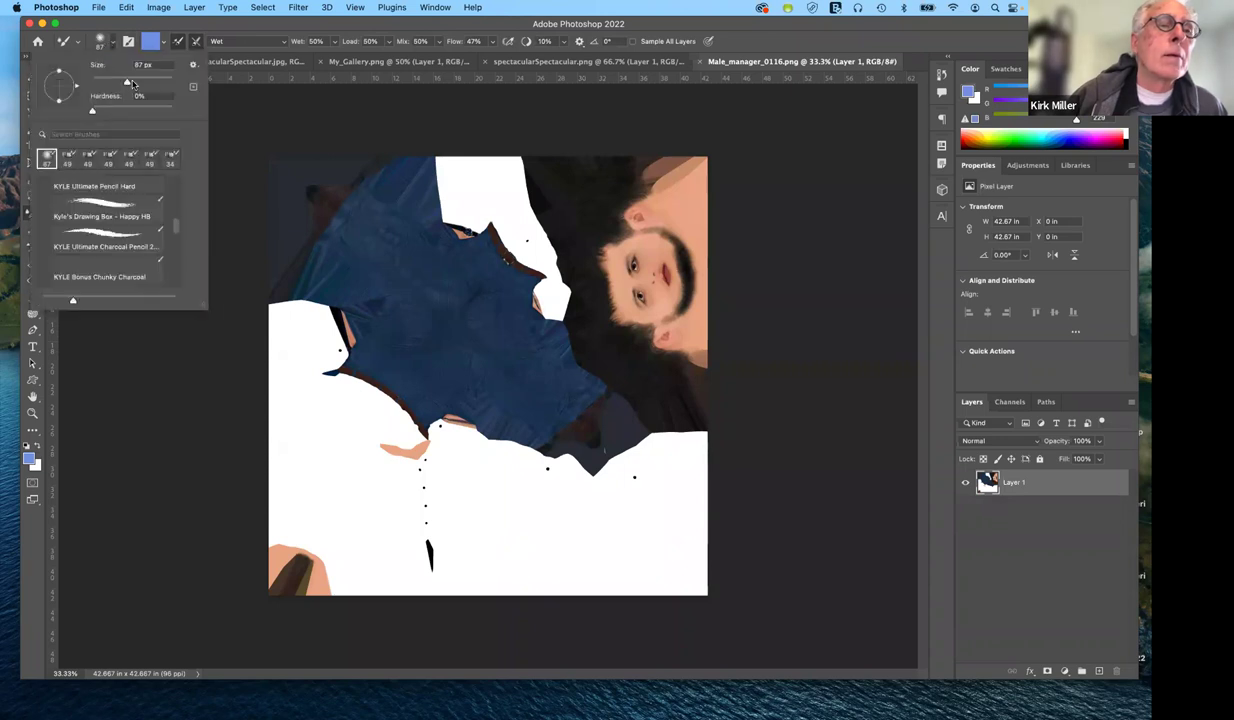
{"action": "left_click_drag", "start_coordinate": [126, 84], "coordinate": [104, 82]}
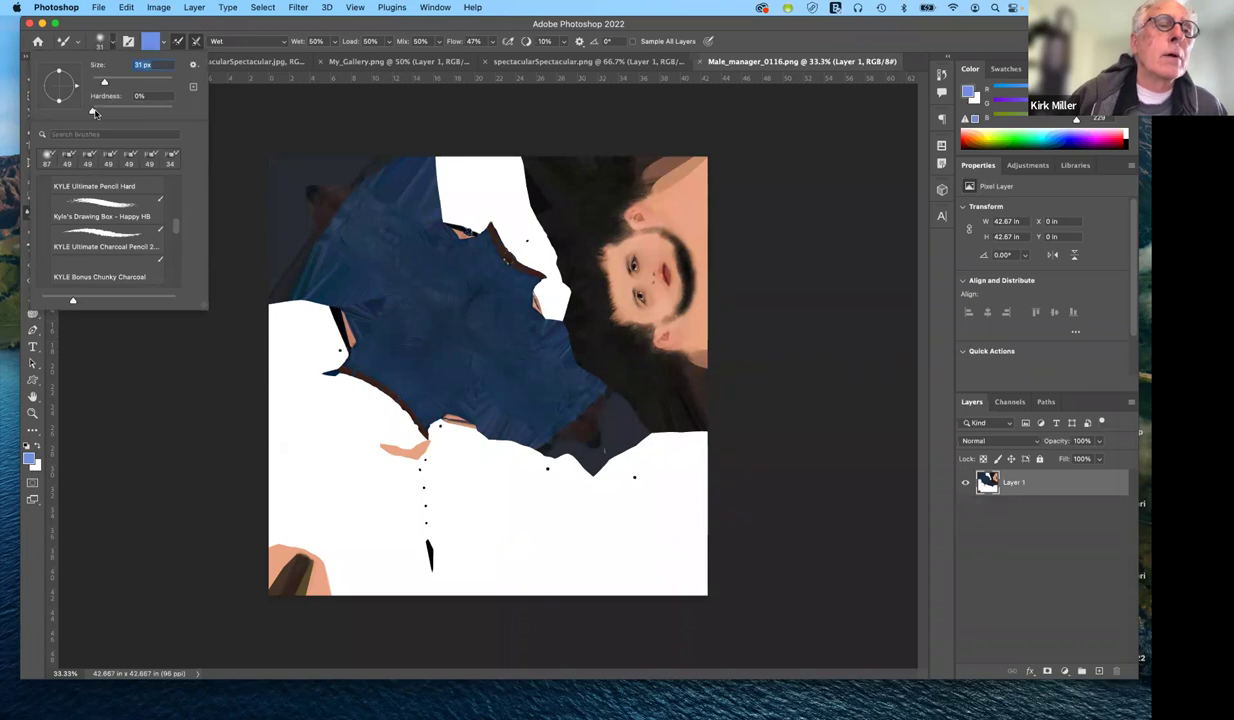
{"action": "left_click_drag", "start_coordinate": [94, 112], "coordinate": [164, 44]}
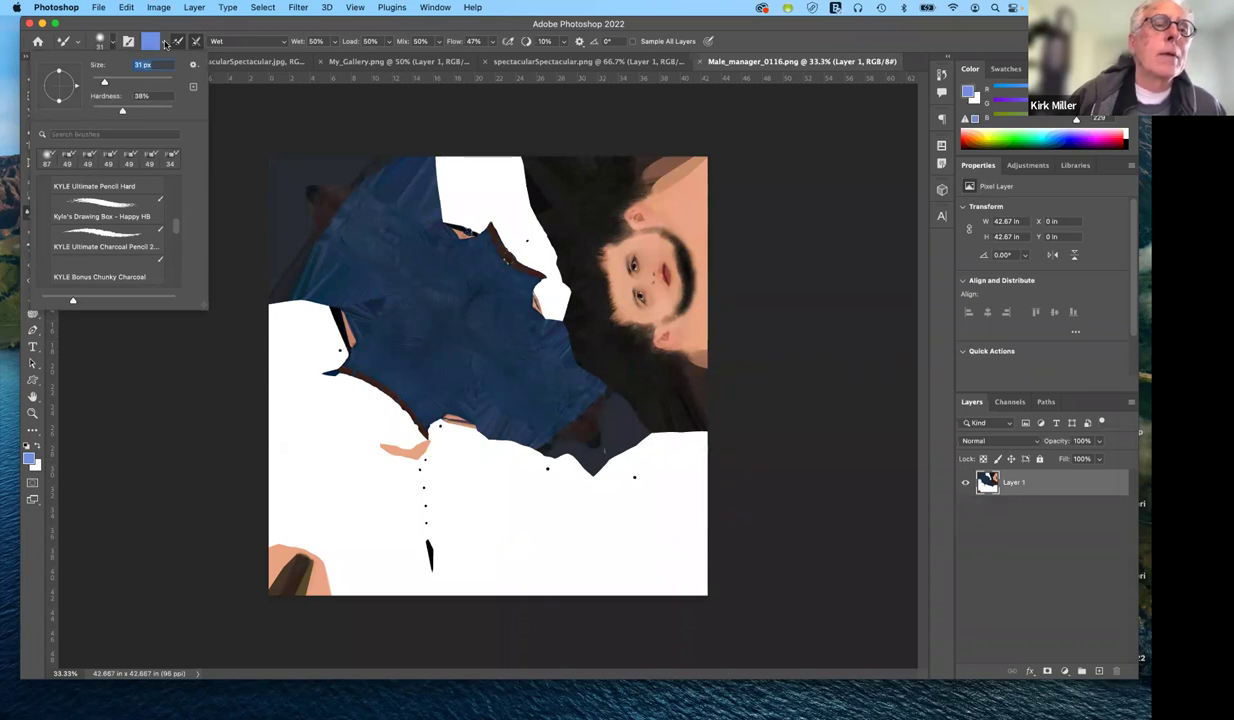
{"action": "left_click", "coordinate": [164, 44]}
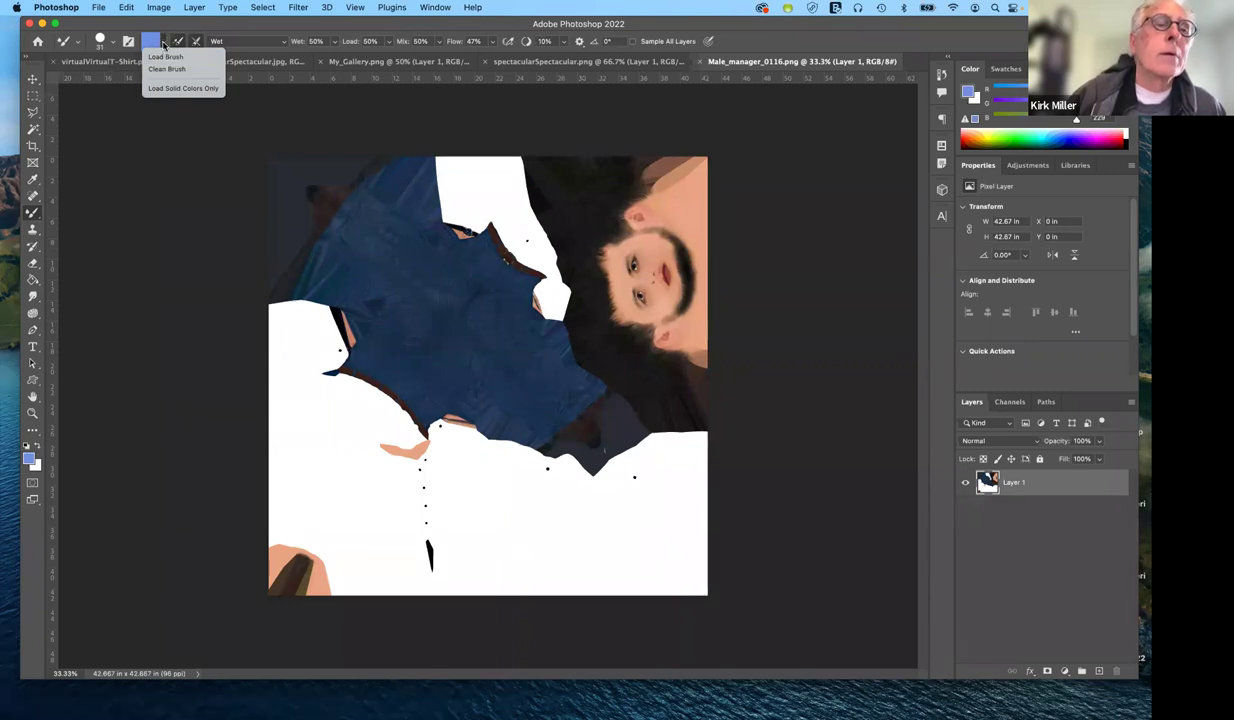
{"action": "left_click", "coordinate": [164, 44]}
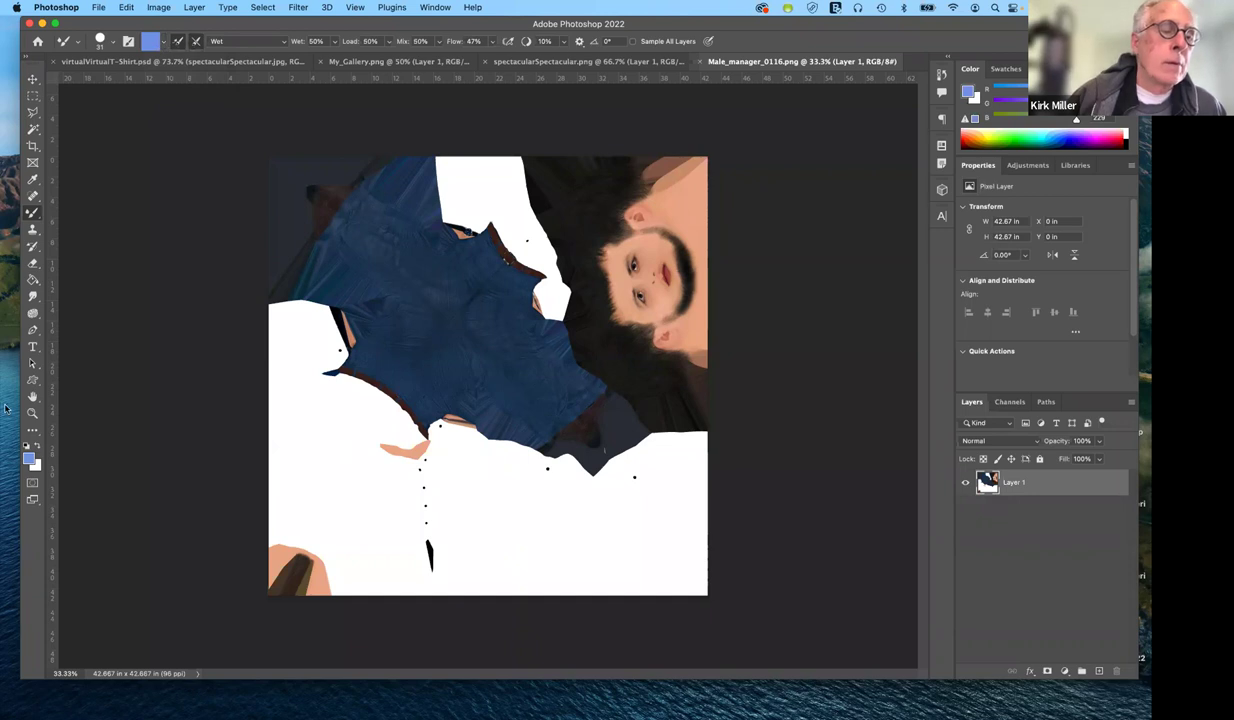
{"action": "left_click", "coordinate": [26, 446]}
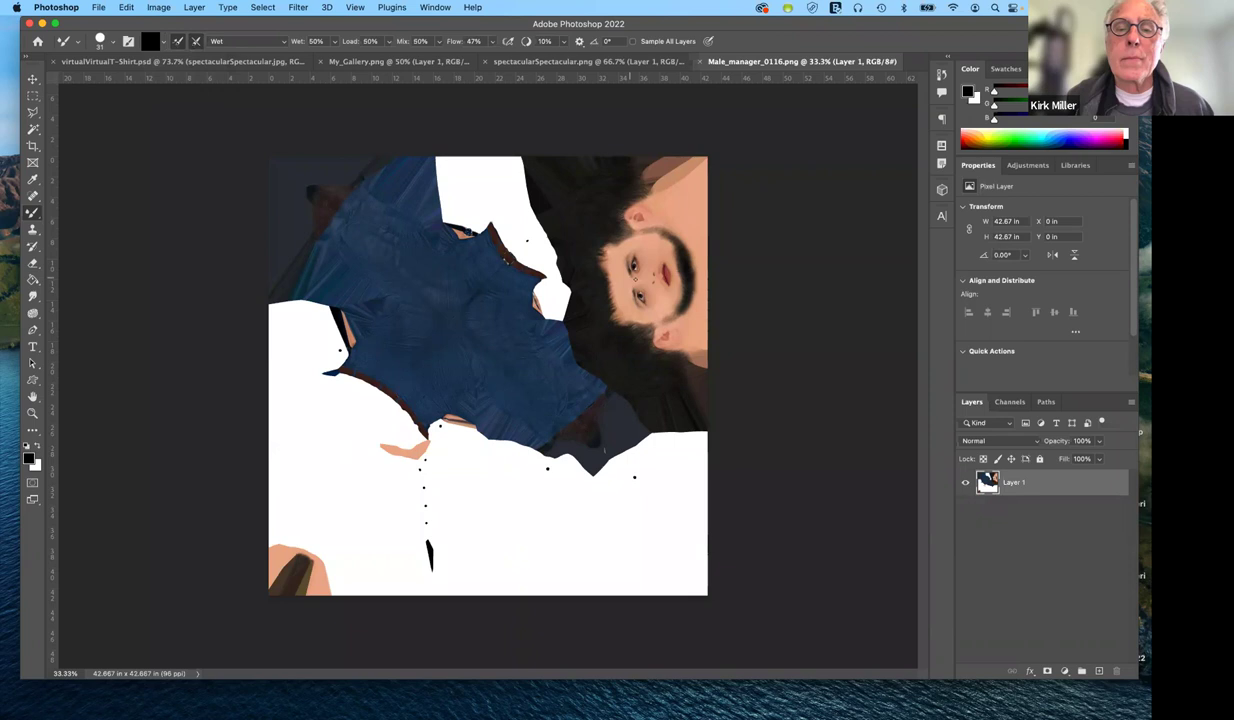
Try painting a ring around the upper eye of the sideways face, and undo the stroke
{"action": "mouse_move", "coordinate": [645, 253]}
{"action": "left_mouse_down"}
{"action": "mouse_move", "coordinate": [625, 245]}
{"action": "mouse_move", "coordinate": [613, 262]}
{"action": "mouse_move", "coordinate": [622, 282]}
{"action": "mouse_move", "coordinate": [648, 280]}
{"action": "left_mouse_up"}
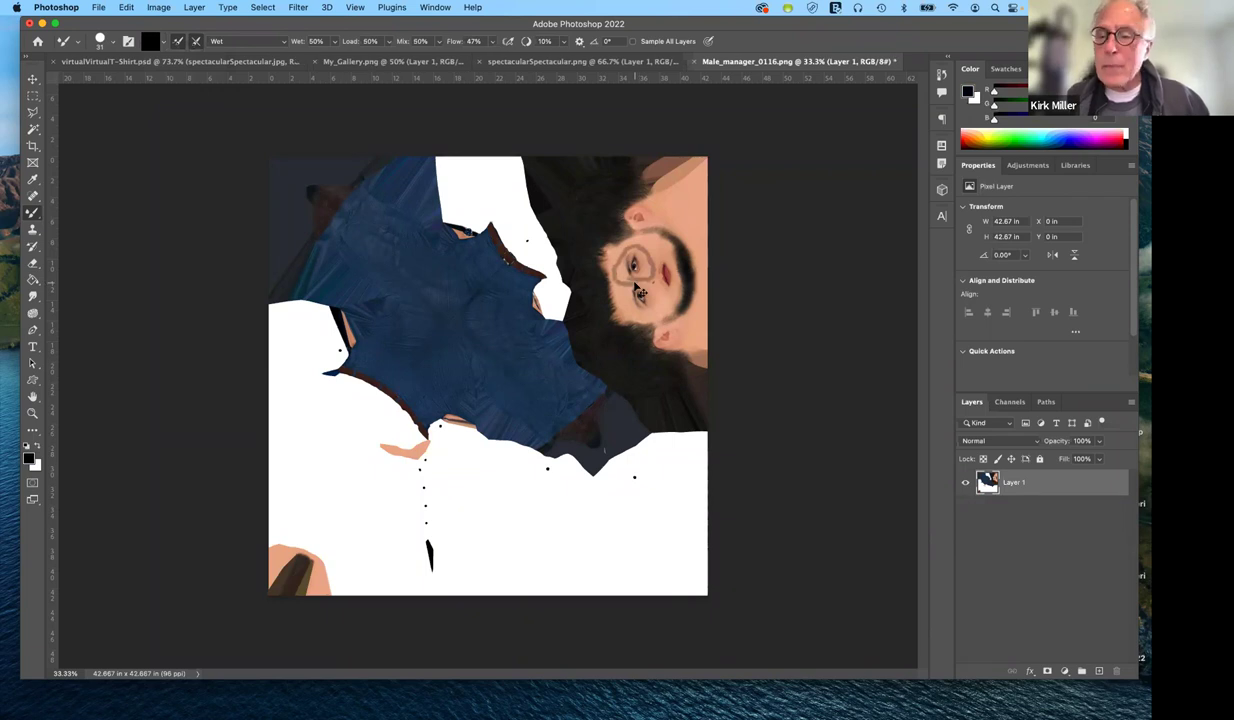
{"action": "key", "text": "super+z"}
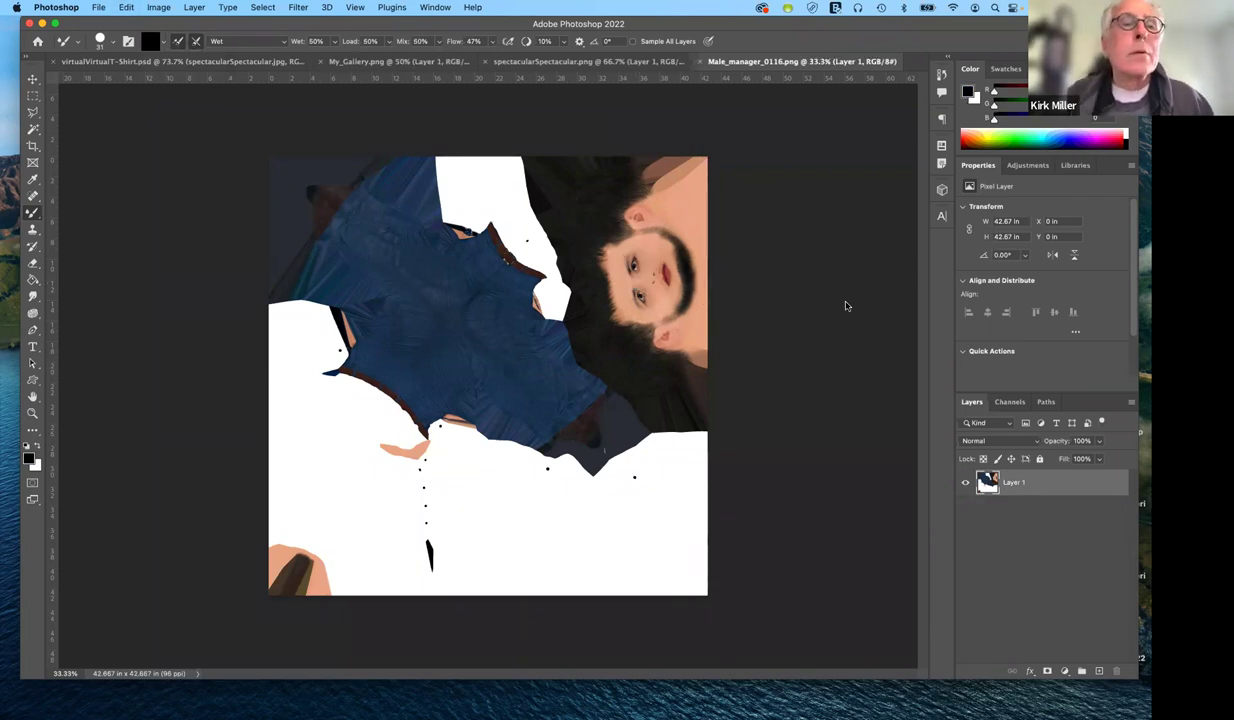
Set the Mixer Brush's blending preset to Dry
{"action": "left_click", "coordinate": [336, 44]}
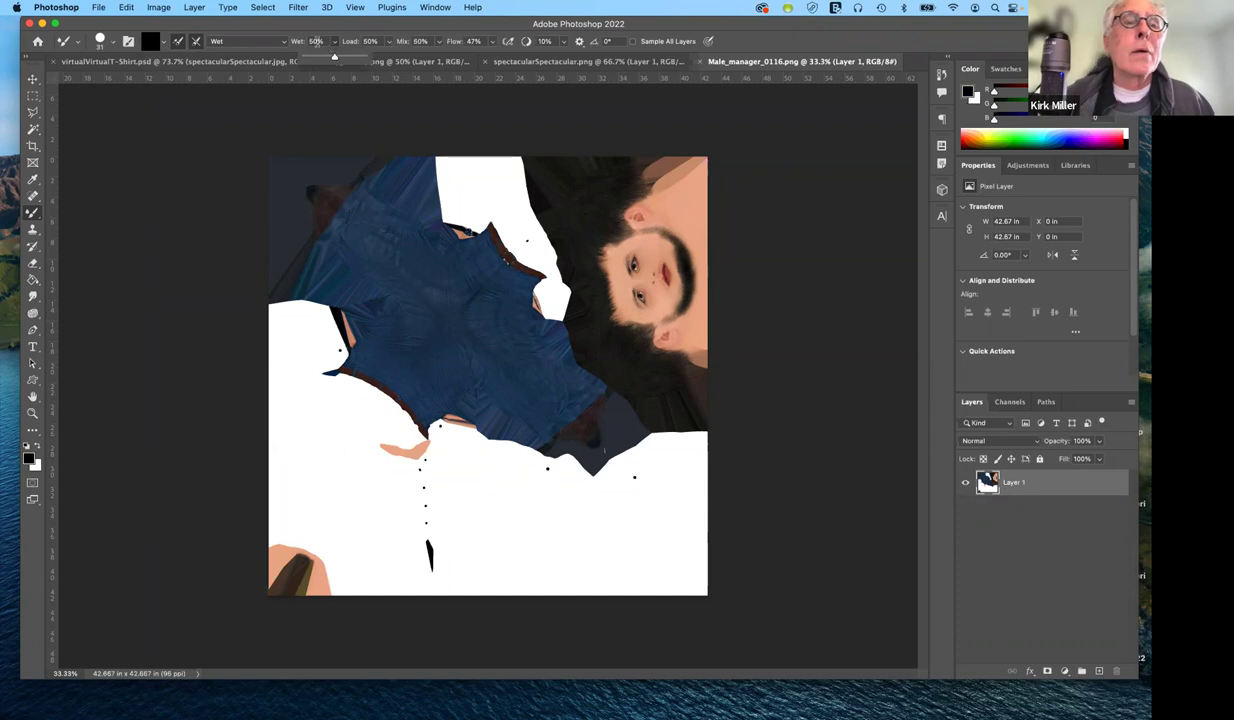
{"action": "left_click", "coordinate": [337, 43]}
{"action": "left_click", "coordinate": [336, 43]}
{"action": "left_click", "coordinate": [286, 43]}
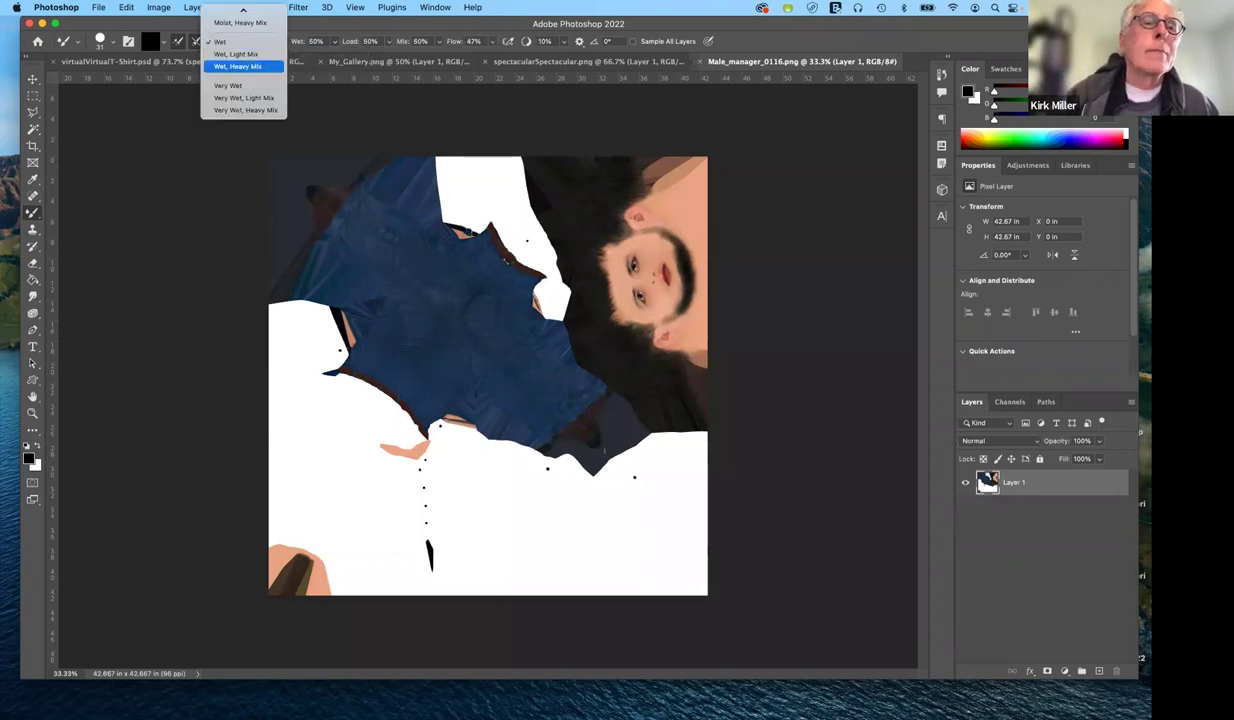
{"action": "mouse_move", "coordinate": [243, 11]}
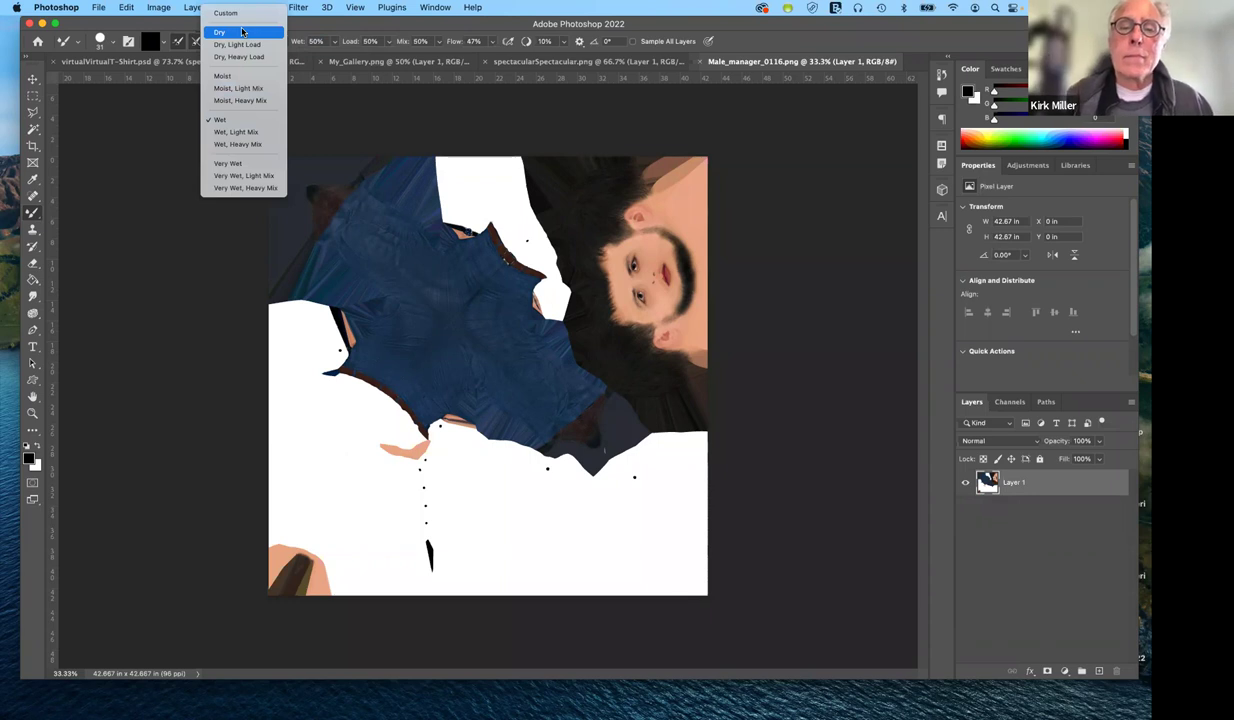
{"action": "left_click", "coordinate": [232, 32]}
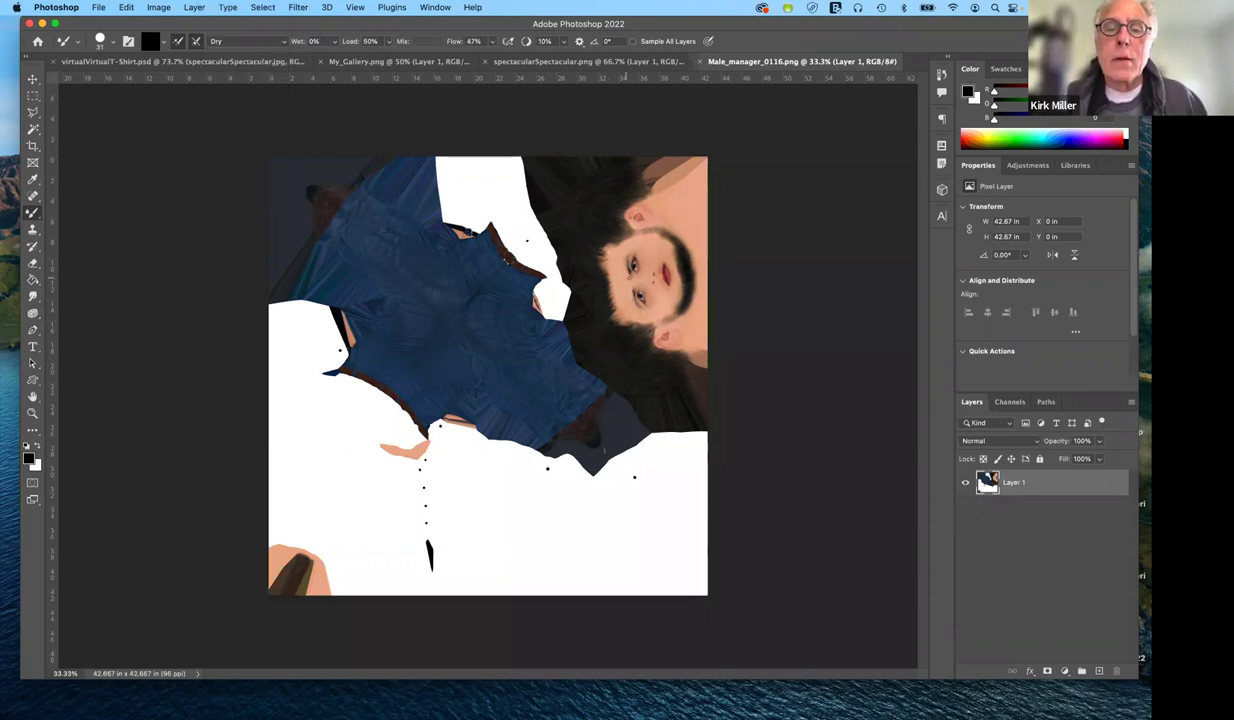
Paint black glasses on the sideways face, with rings around both eyes and arms reaching towards both ears
{"action": "left_click", "coordinate": [628, 264]}
{"action": "left_click", "coordinate": [628, 280]}
{"action": "mouse_move", "coordinate": [628, 272]}
{"action": "left_mouse_down"}
{"action": "mouse_move", "coordinate": [648, 266]}
{"action": "mouse_move", "coordinate": [630, 248]}
{"action": "mouse_move", "coordinate": [624, 270]}
{"action": "mouse_move", "coordinate": [612, 252]}
{"action": "mouse_move", "coordinate": [624, 281]}
{"action": "left_mouse_up"}
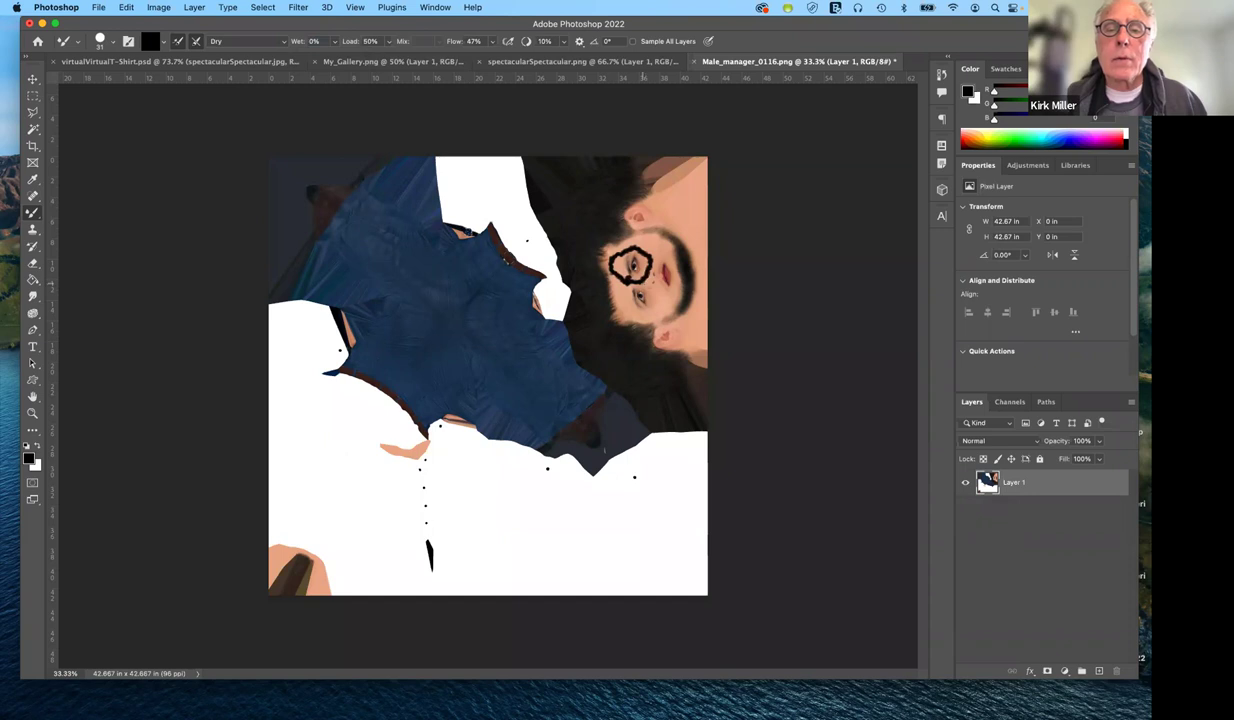
{"action": "mouse_move", "coordinate": [628, 280]}
{"action": "left_mouse_down"}
{"action": "mouse_move", "coordinate": [655, 300]}
{"action": "mouse_move", "coordinate": [628, 300]}
{"action": "mouse_move", "coordinate": [625, 286]}
{"action": "left_mouse_up"}
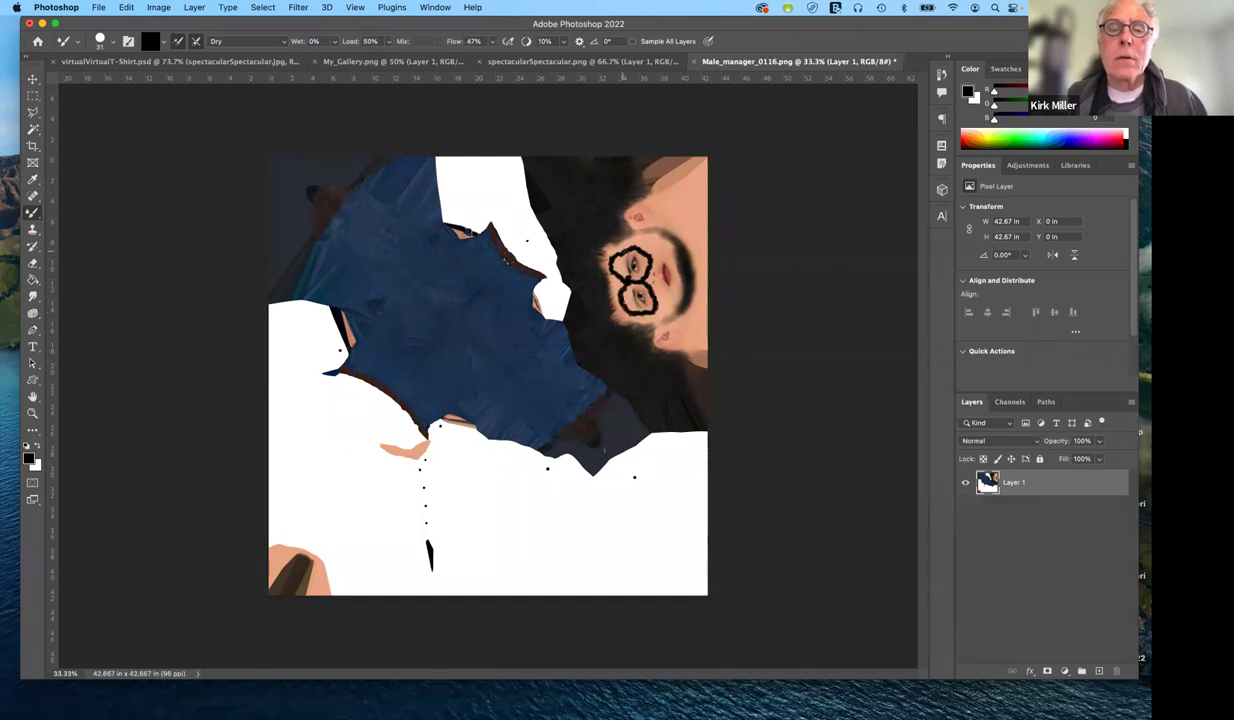
{"action": "left_click_drag", "start_coordinate": [628, 222], "coordinate": [630, 249]}
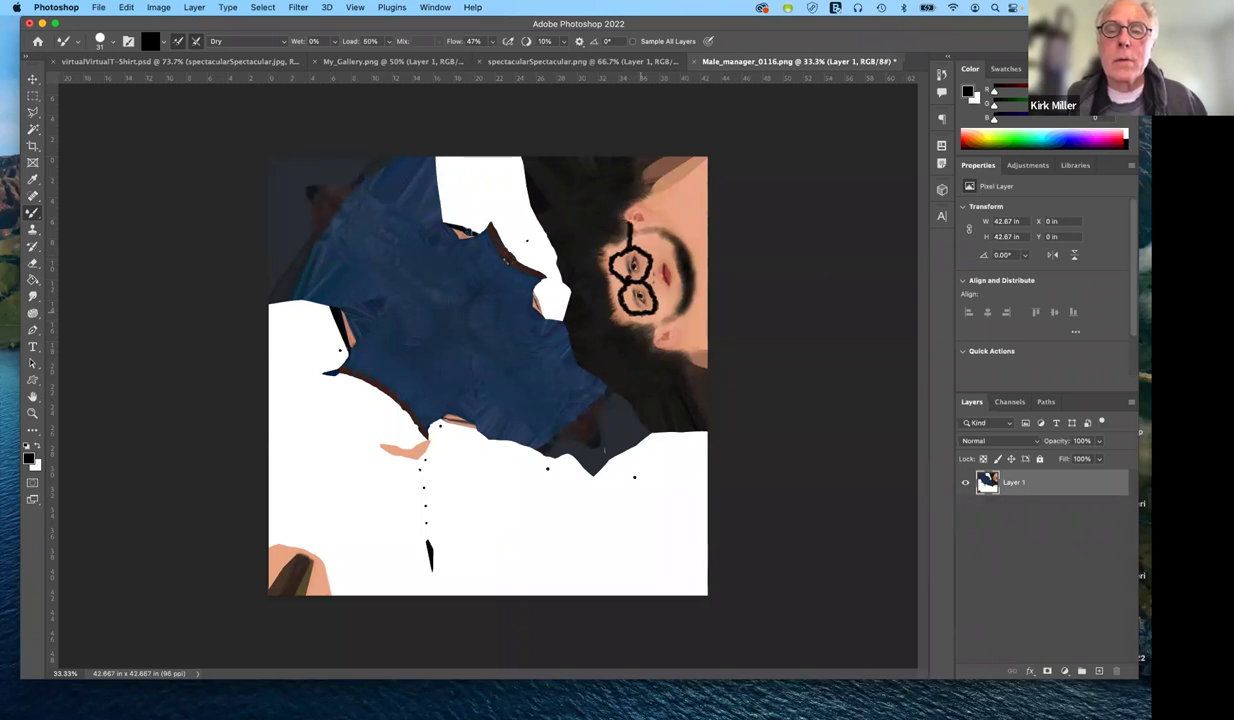
{"action": "left_click_drag", "start_coordinate": [641, 313], "coordinate": [651, 336]}
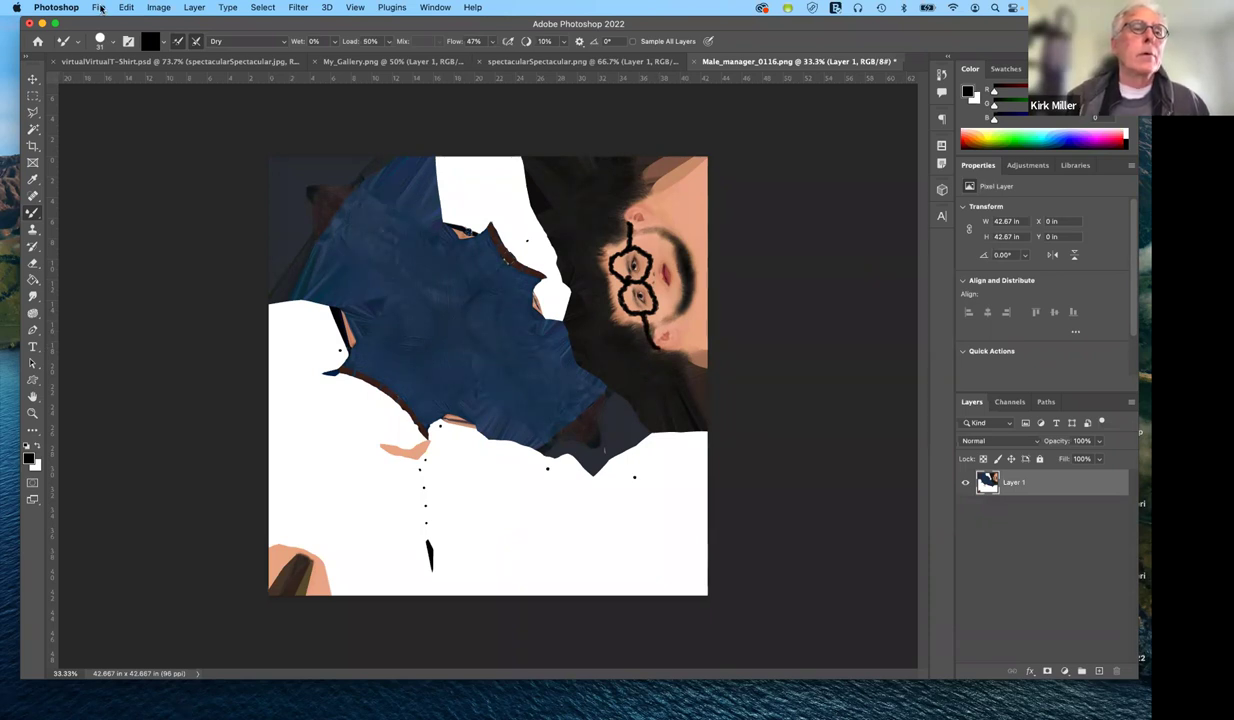
Save the painted texture as Male_manager_Glasses.png in the Male_manager_0116_obj folder, using the PNG format's large file size option
{"action": "left_click", "coordinate": [100, 8]}
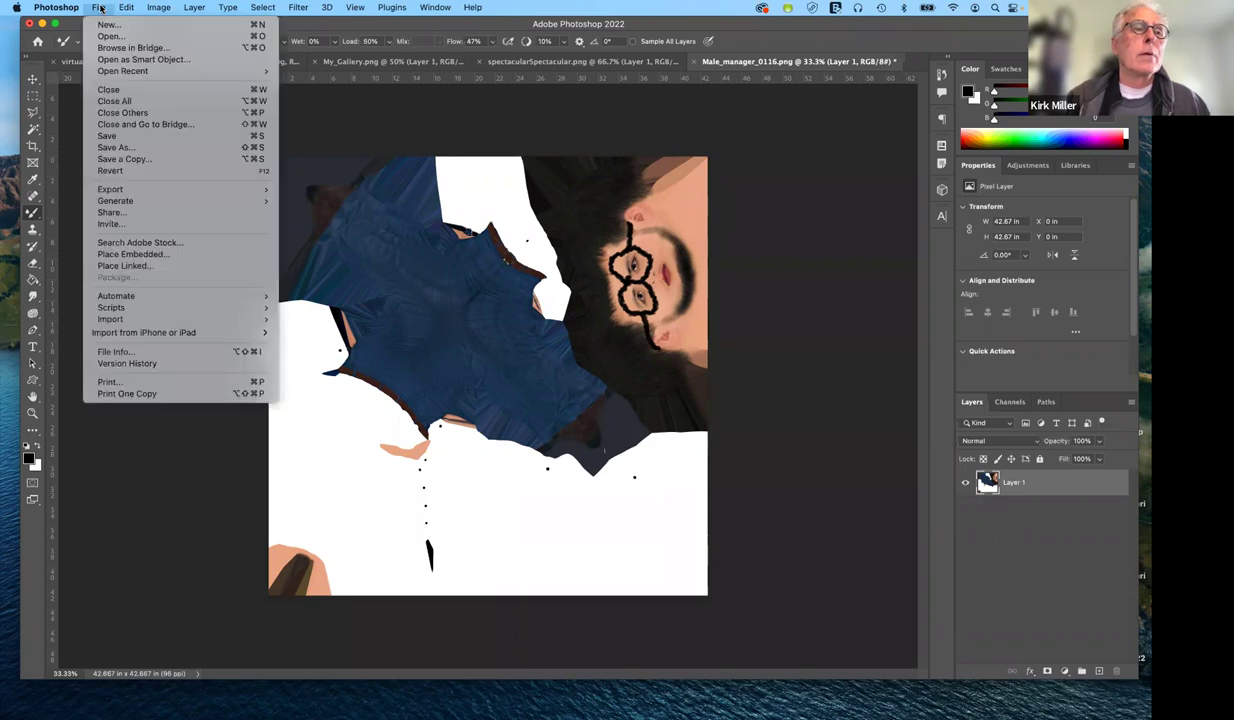
{"action": "left_click", "coordinate": [100, 8]}
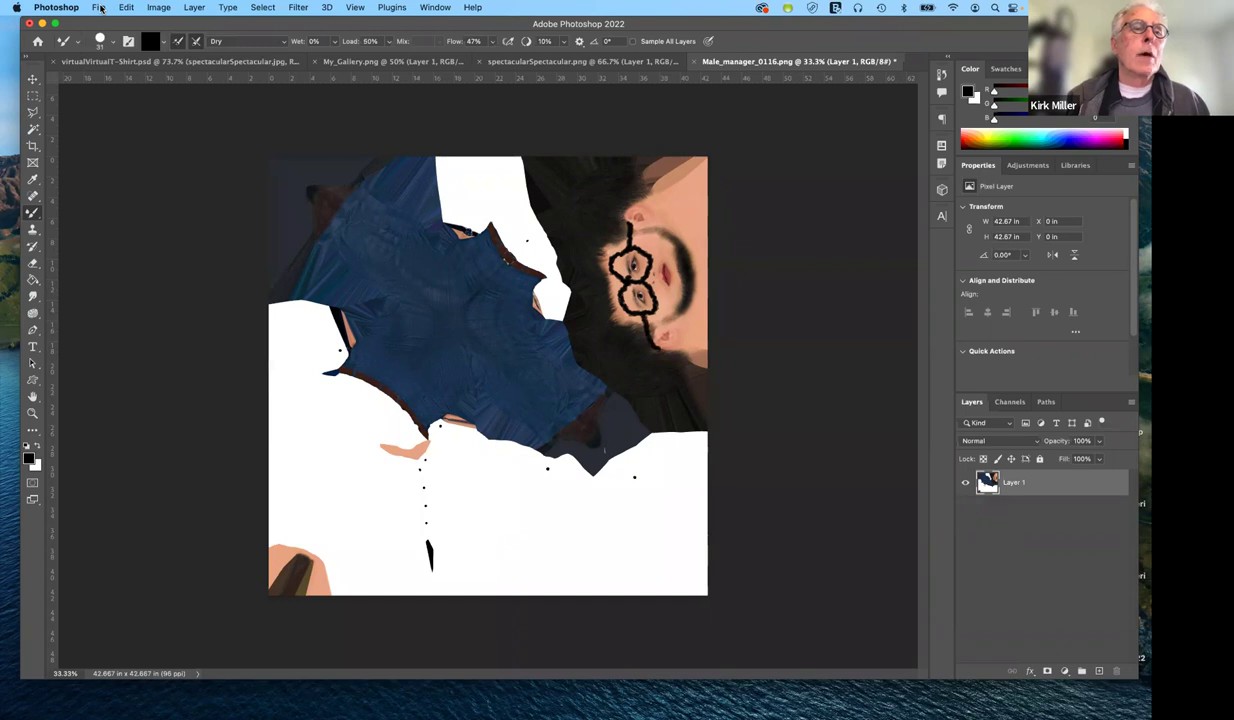
{"action": "left_click", "coordinate": [100, 8]}
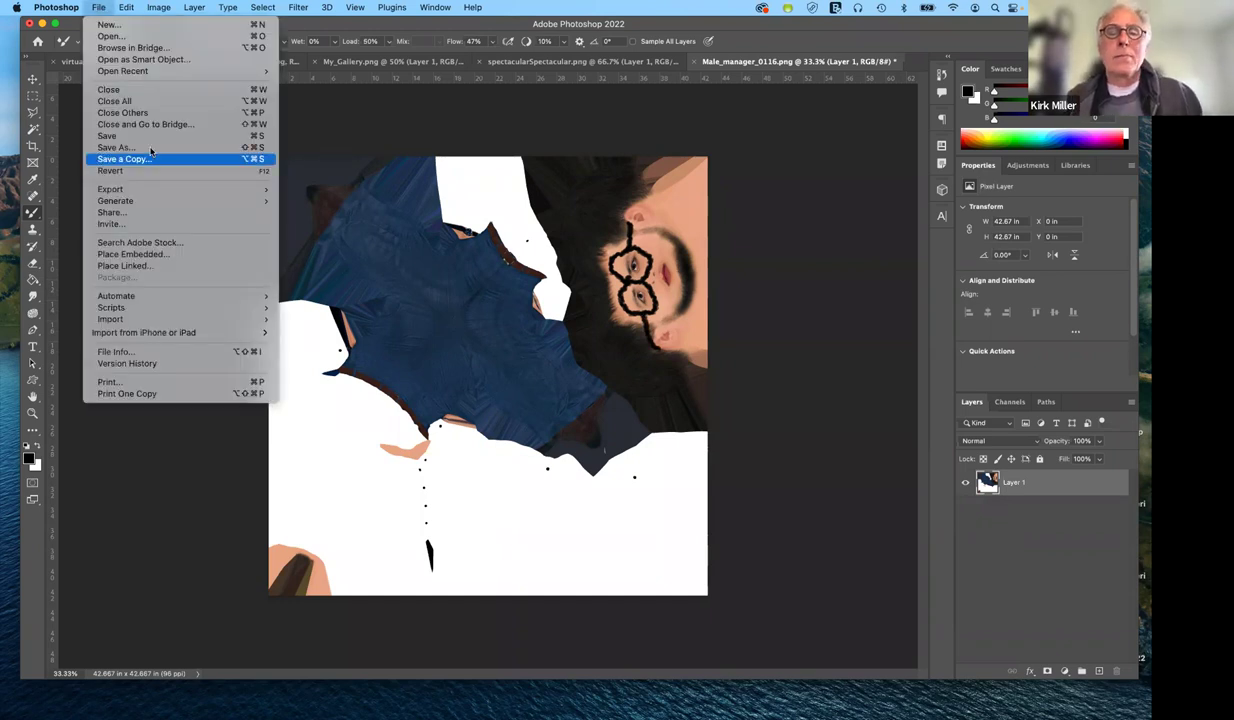
{"action": "left_click", "coordinate": [151, 151]}
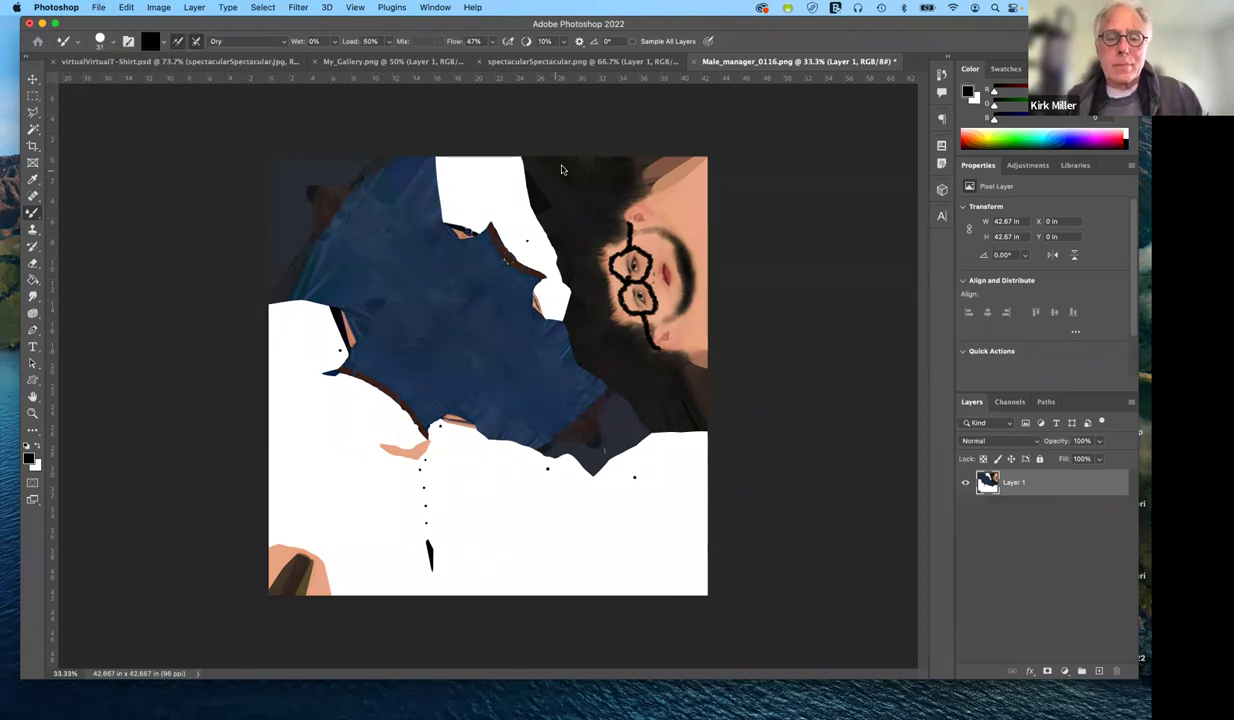
{"action": "left_click", "coordinate": [560, 543]}
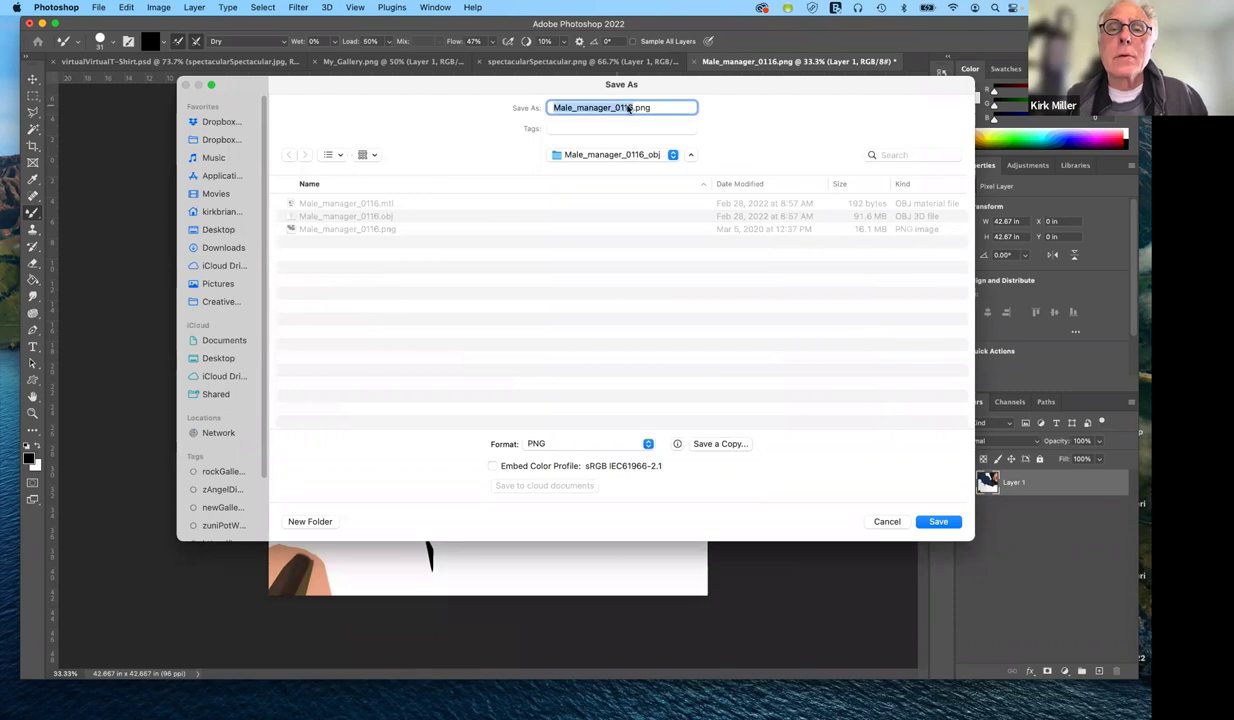
{"action": "double_click", "coordinate": [629, 108]}
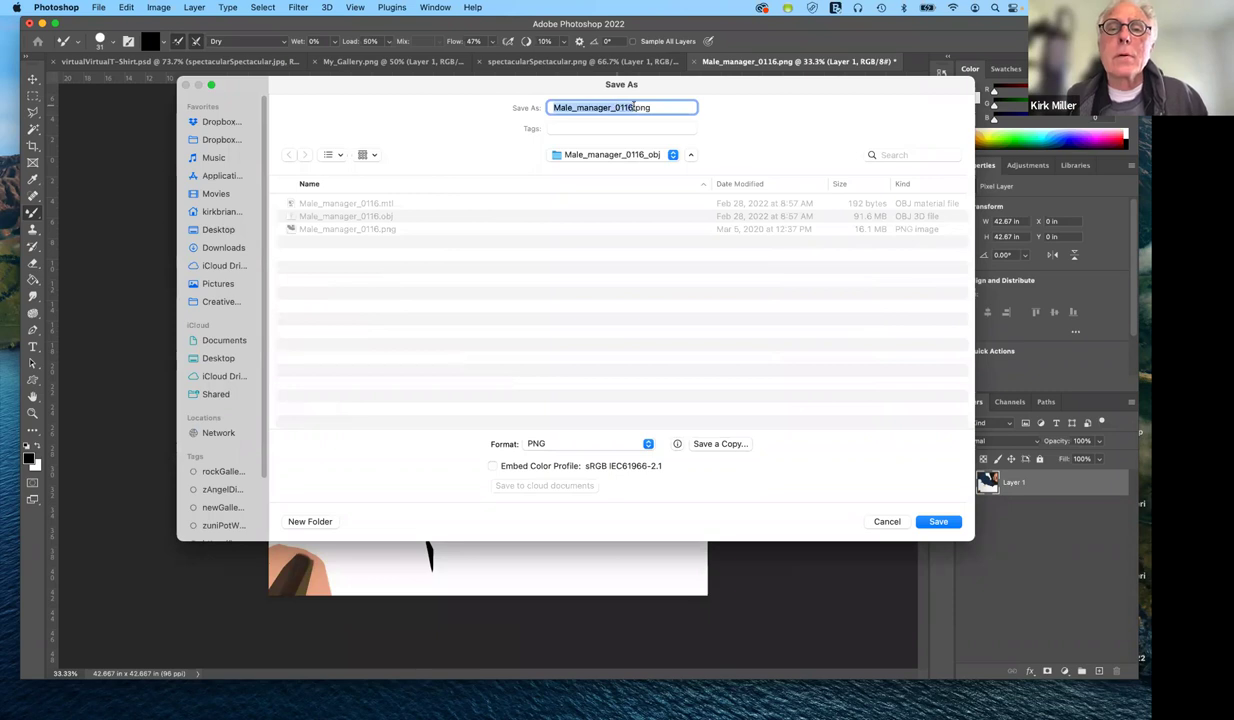
{"action": "key", "text": "Right"}
{"action": "key", "text": "BackSpace"}
{"action": "key", "text": "BackSpace"}
{"action": "key", "text": "BackSpace"}
{"action": "key", "text": "BackSpace"}
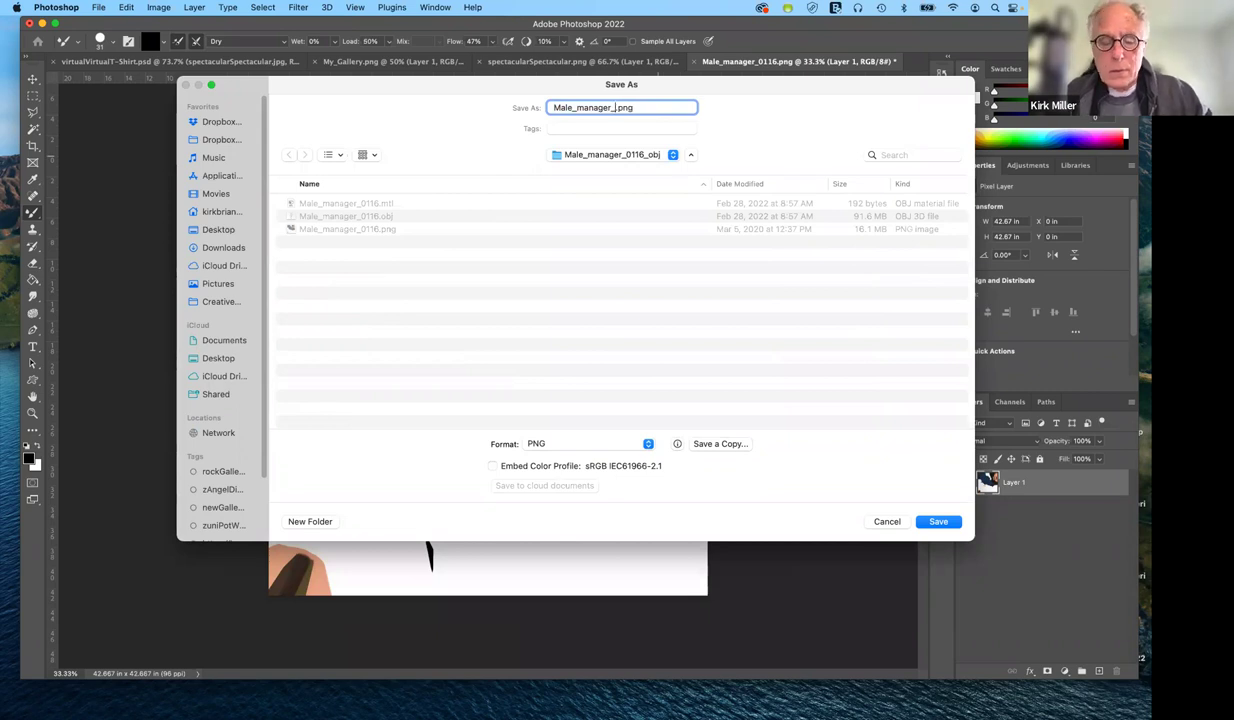
{"action": "type", "text": "Glasse"}
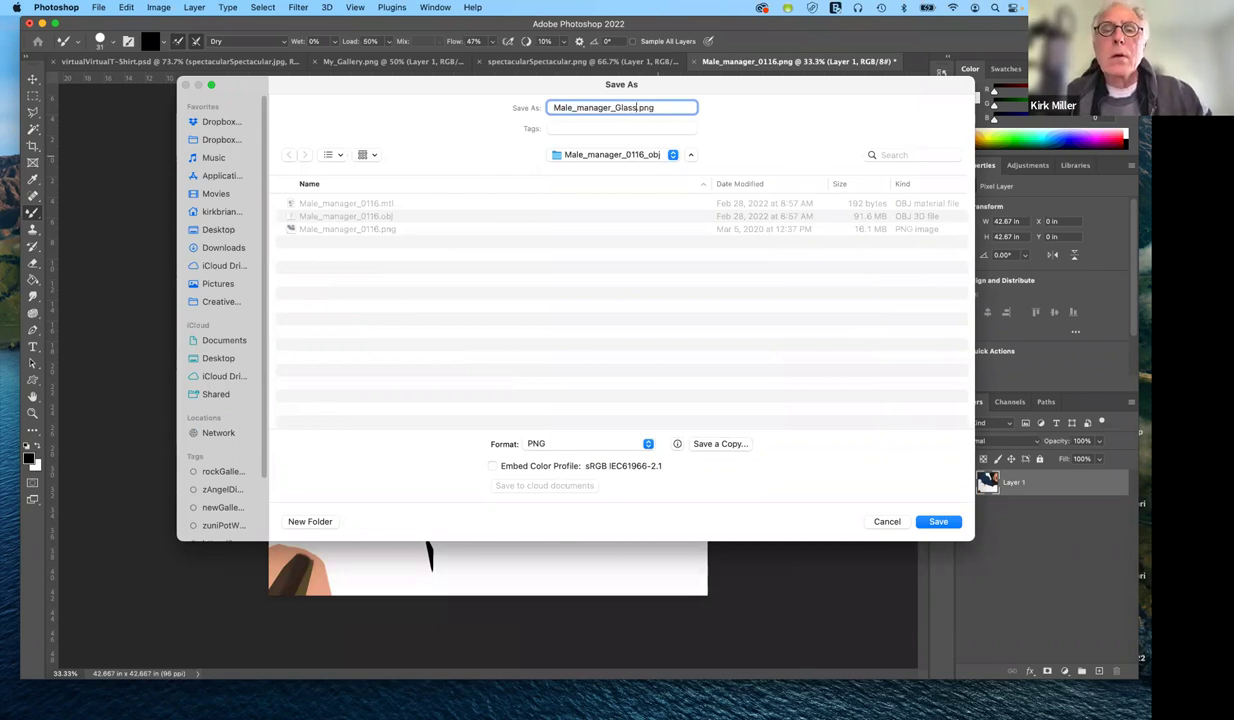
{"action": "type", "text": "s"}
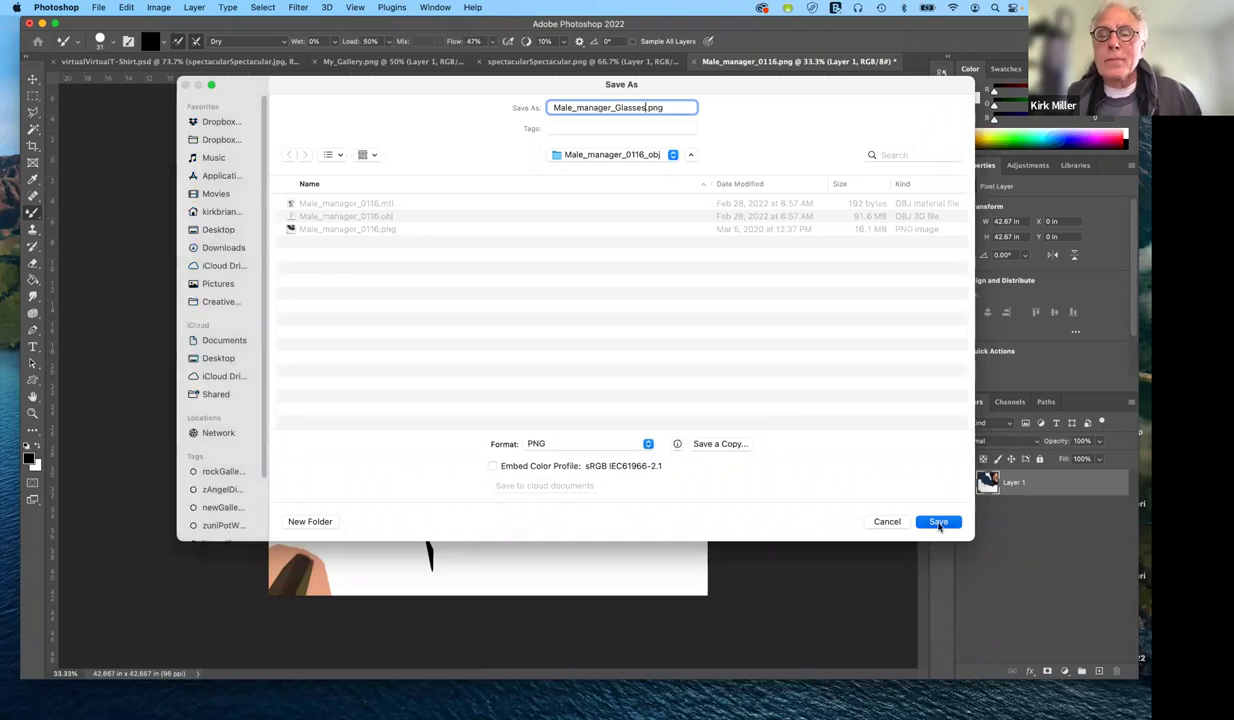
{"action": "key", "text": "Return"}
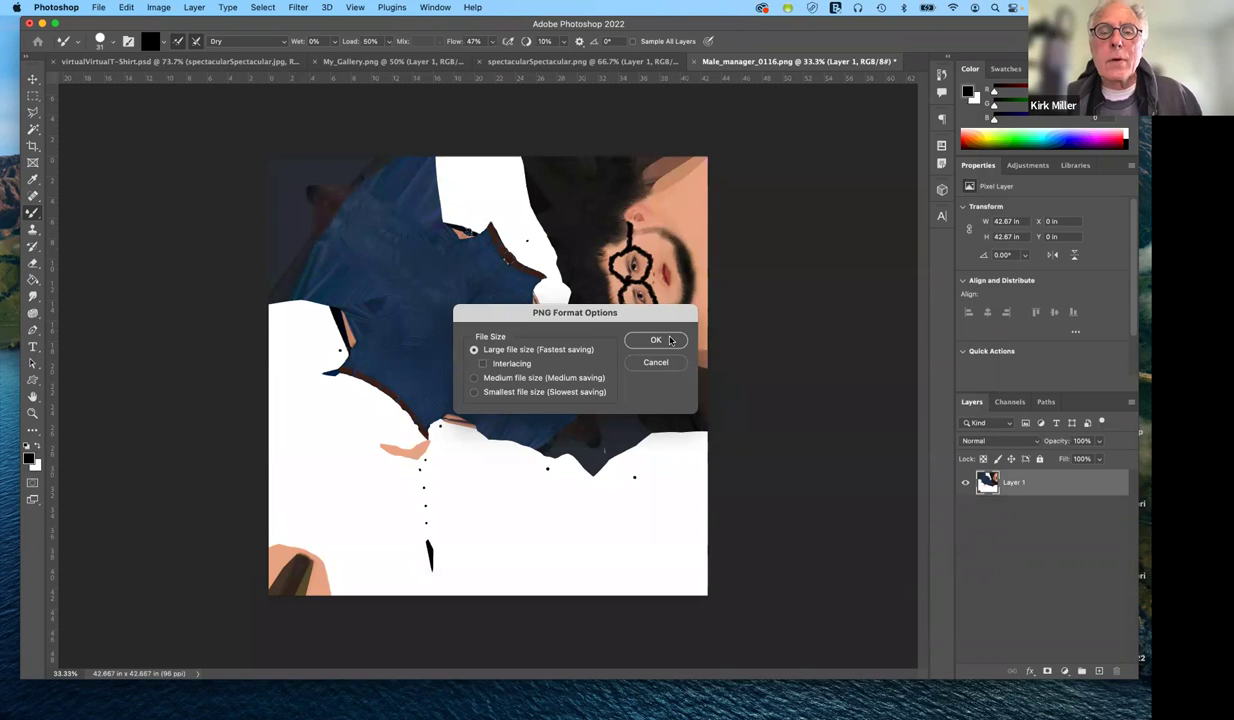
{"action": "left_click", "coordinate": [668, 343]}
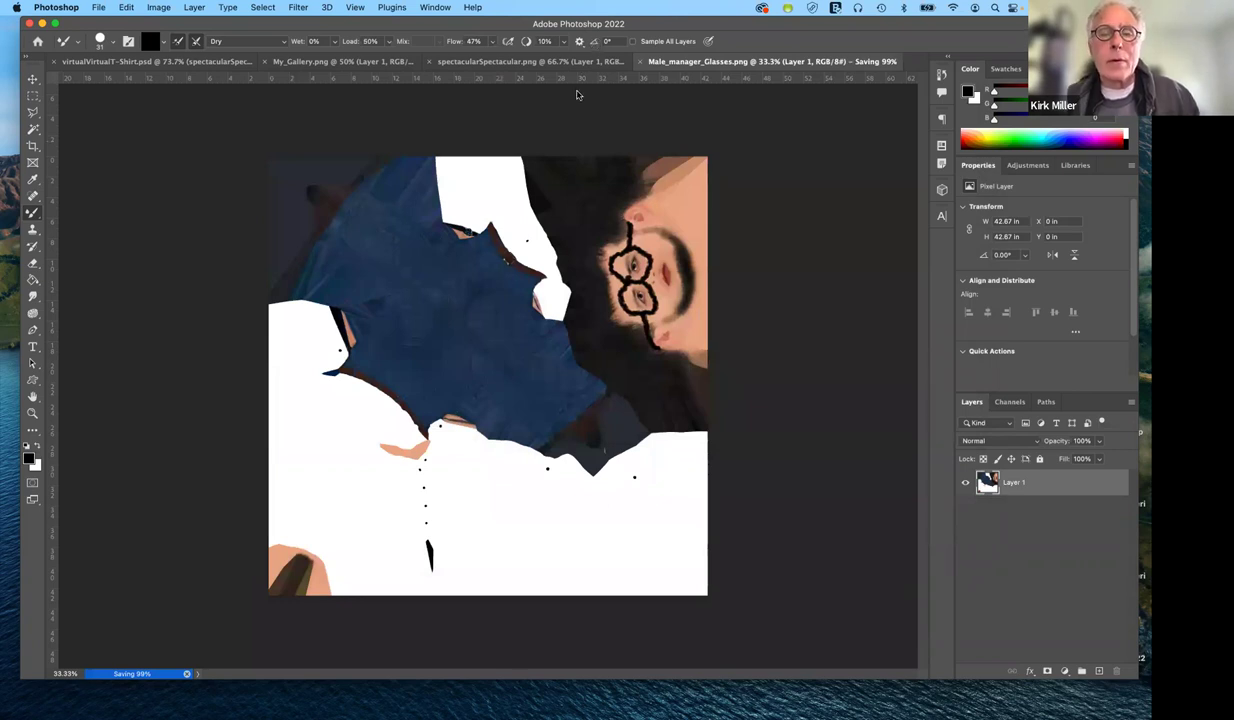
Quit Photoshop once the background save completes, discarding the changes to virtualVirtualT-Shirt.psd
{"action": "key", "text": "super+q"}
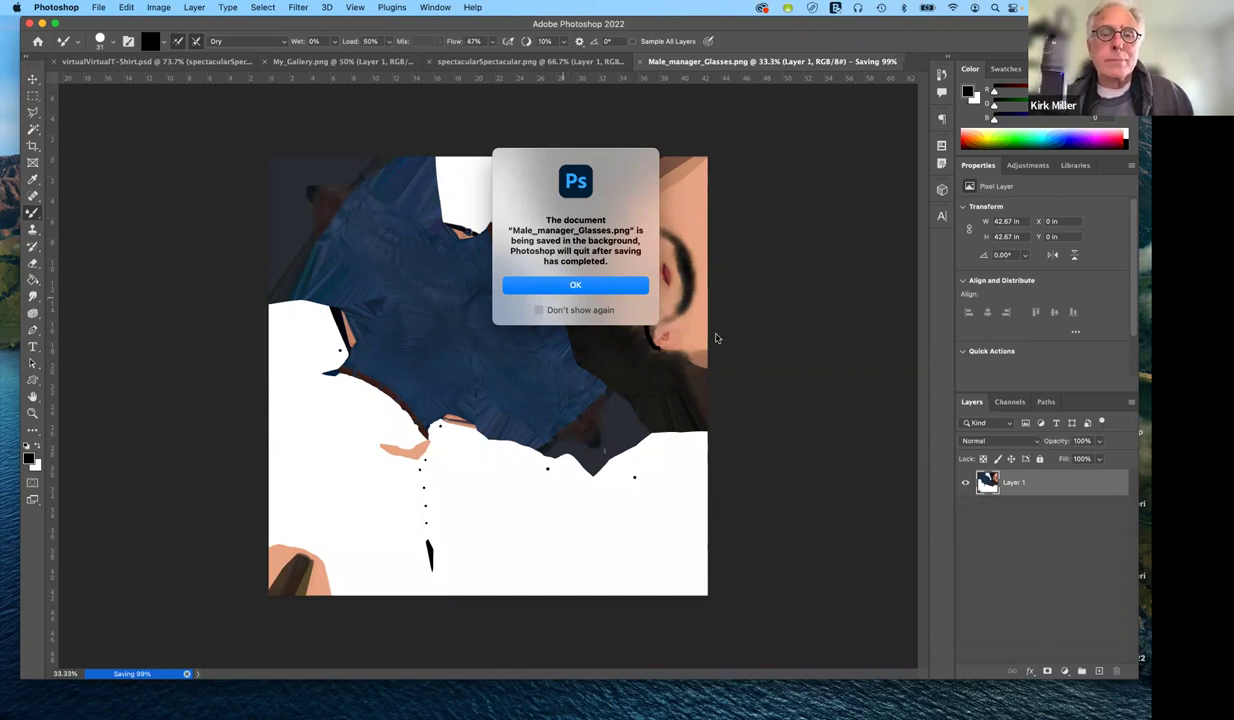
{"action": "left_click", "coordinate": [576, 287]}
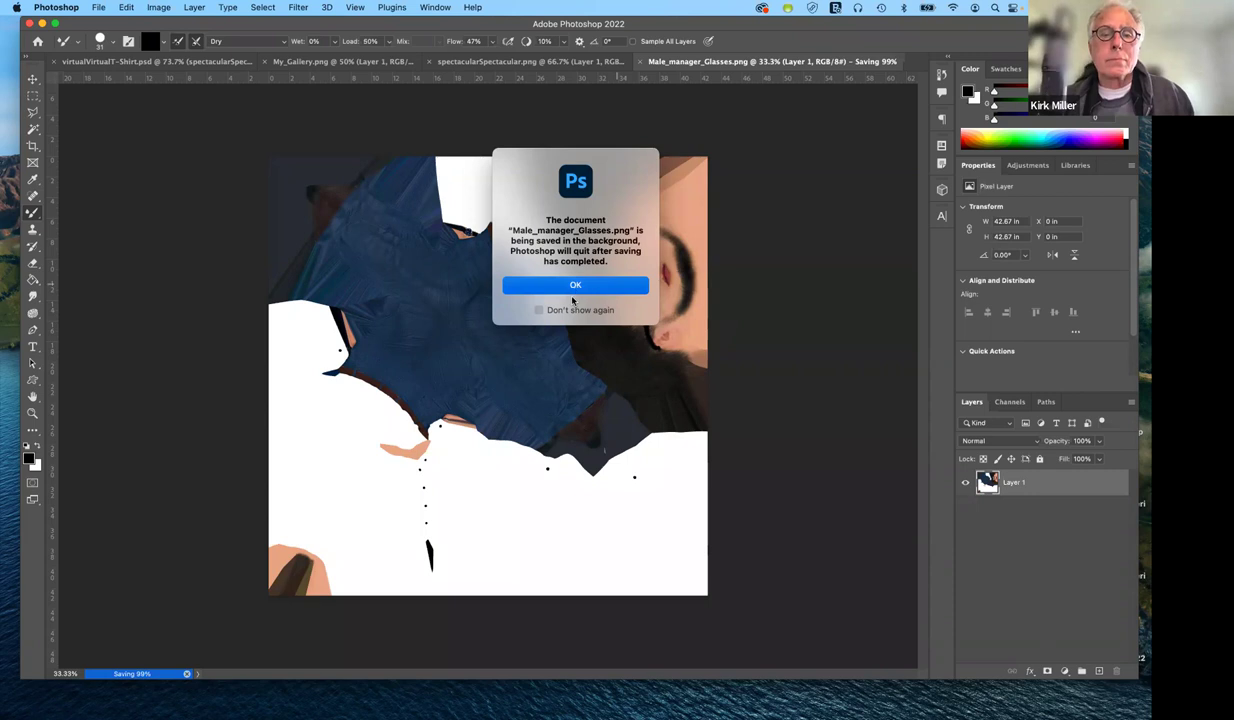
{"action": "left_click", "coordinate": [556, 288]}
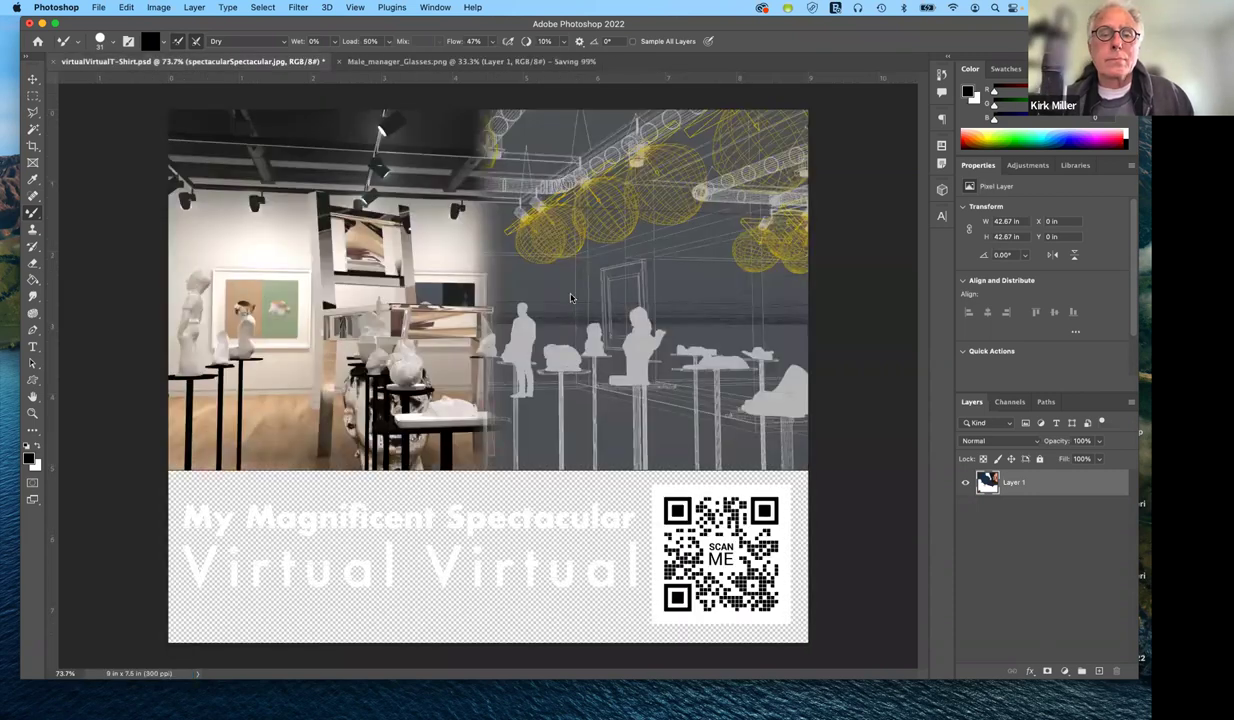
{"action": "left_click", "coordinate": [573, 293]}
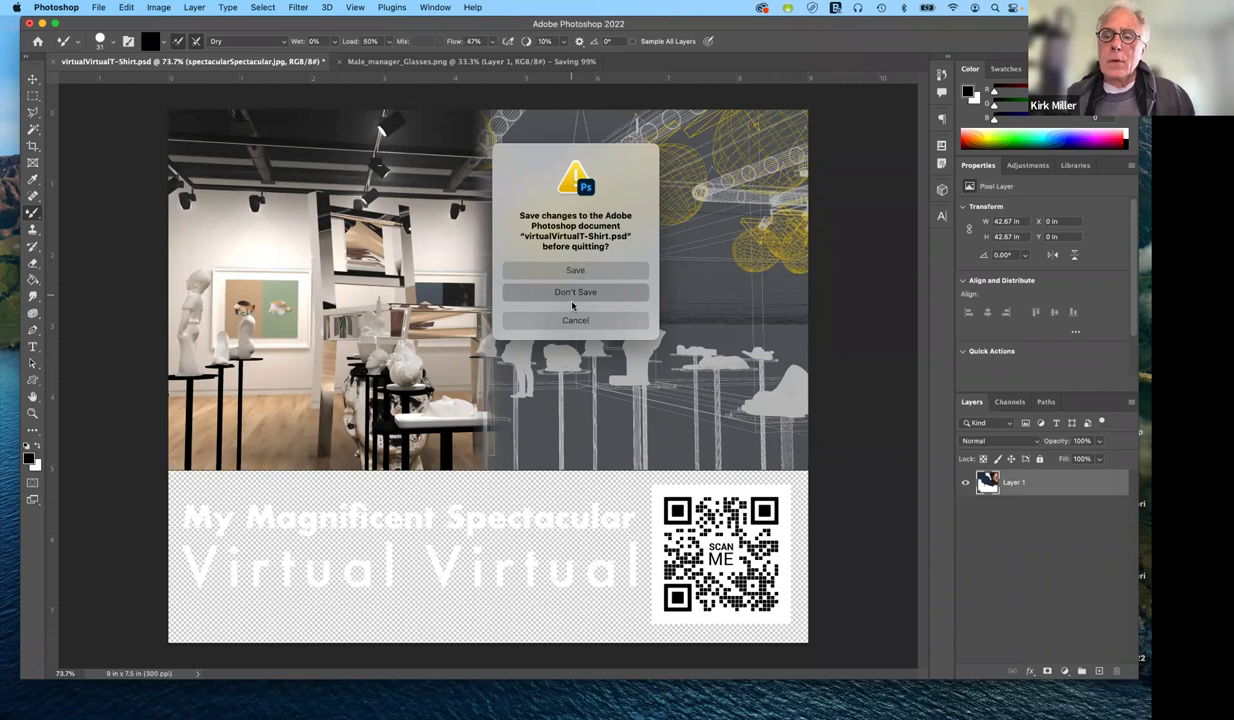
{"action": "left_click", "coordinate": [573, 293]}
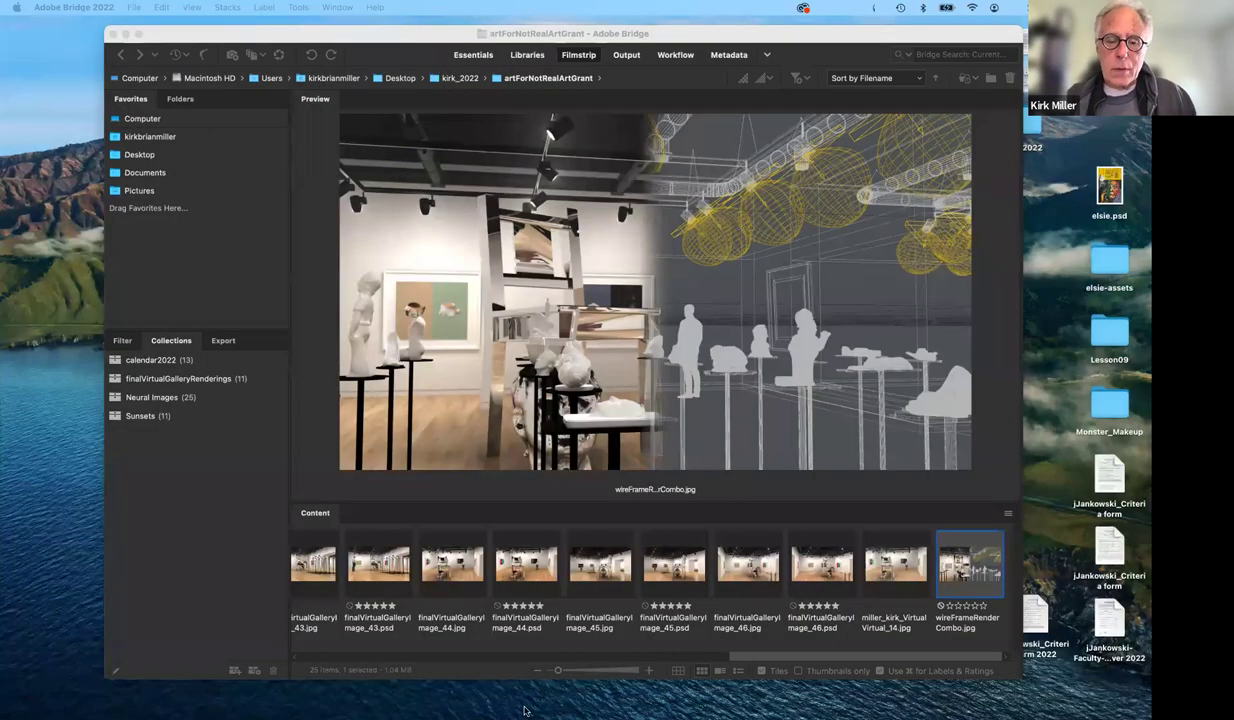
Switch to LightWave Modeler and open the colour texture settings of the Male_manager_0116 model's surface
{"action": "mouse_move", "coordinate": [703, 690]}
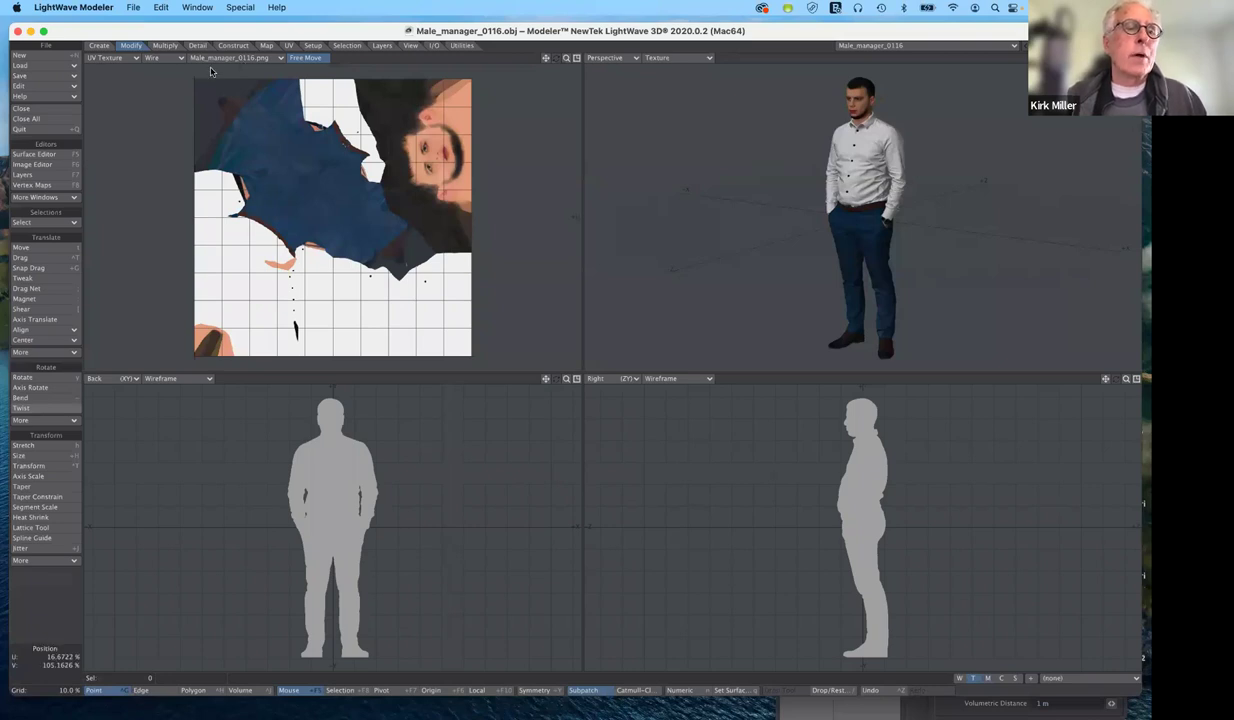
{"action": "left_click", "coordinate": [49, 155]}
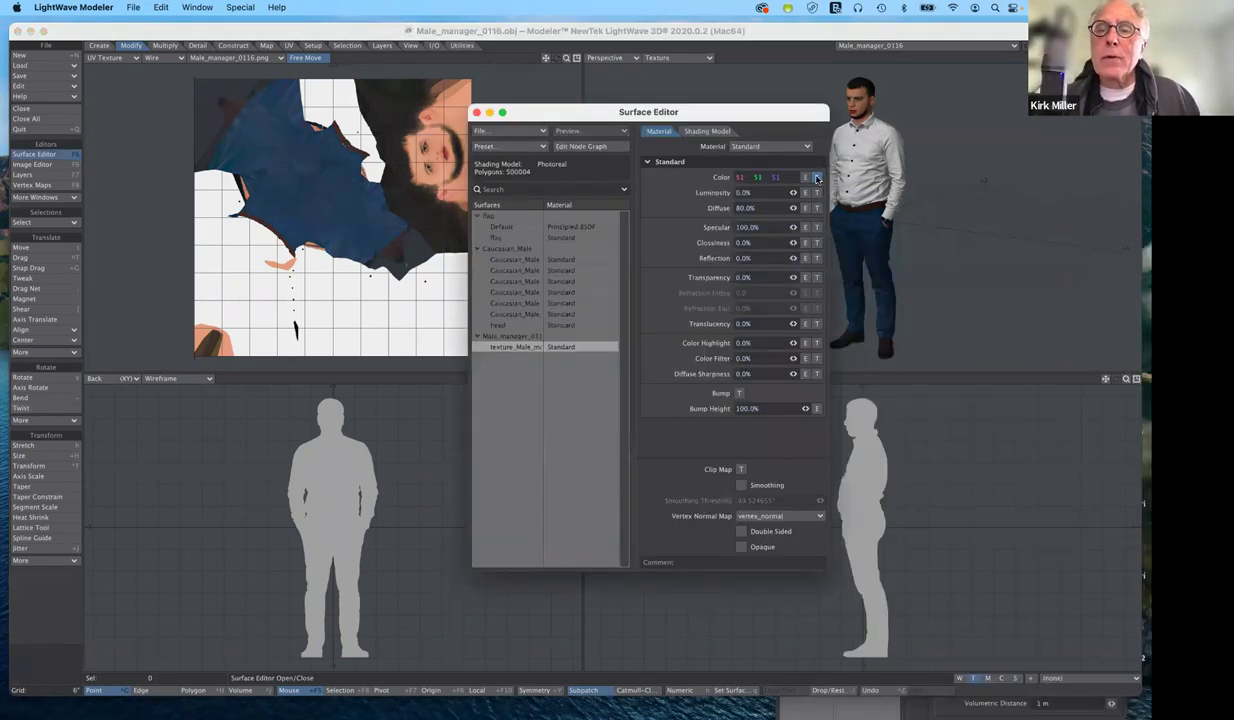
{"action": "left_click", "coordinate": [817, 178]}
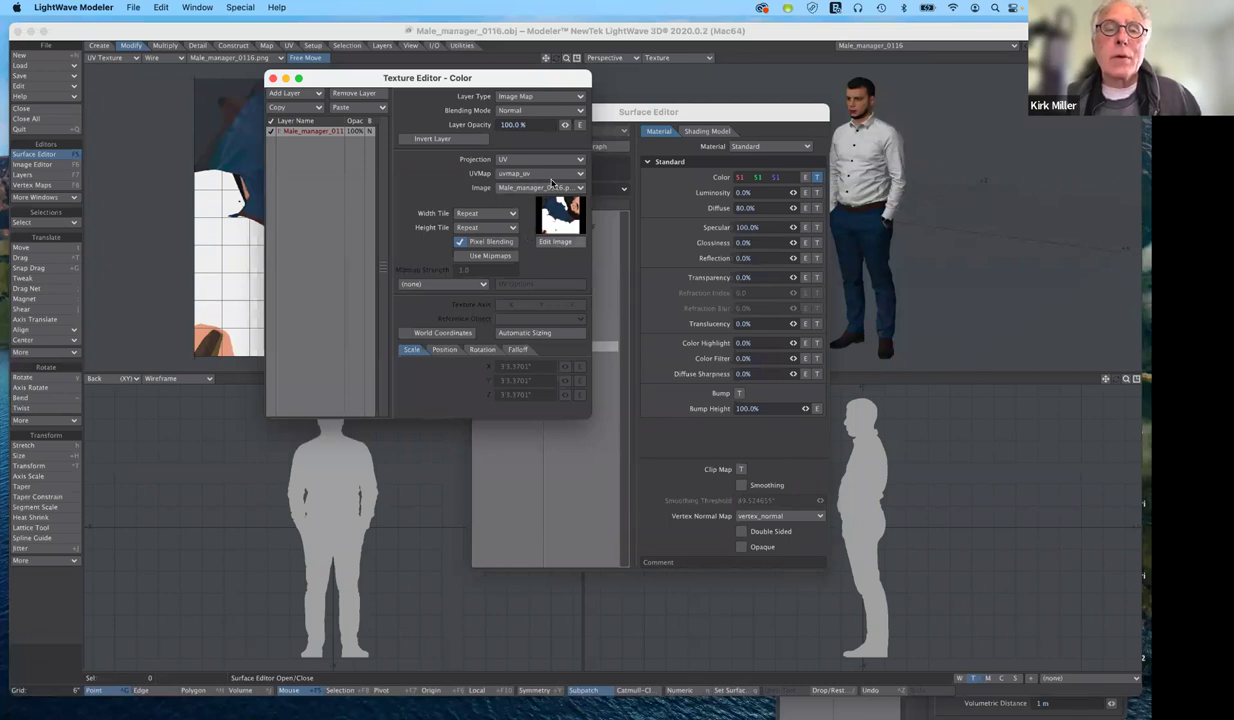
Load Male_manager_Glasses.png from the desktop's Male_manager_0116_obj folder and assign it as the colour texture's image
{"action": "left_click", "coordinate": [550, 189]}
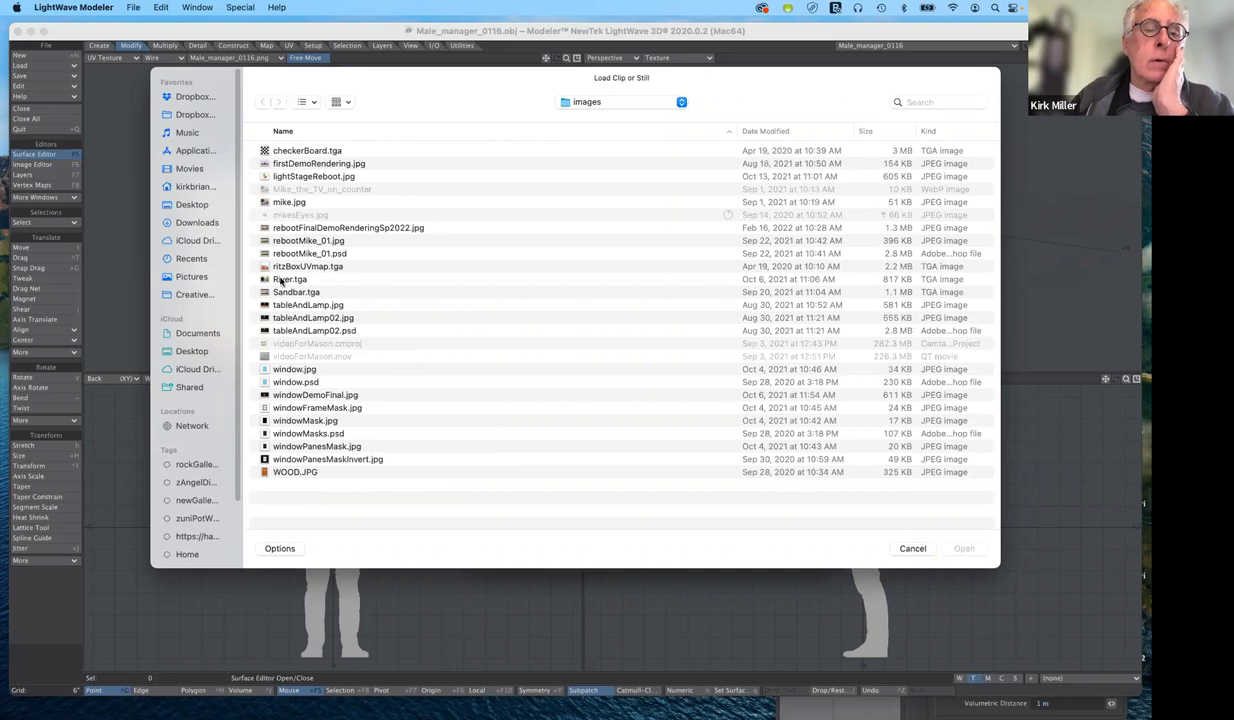
{"action": "left_click", "coordinate": [207, 352]}
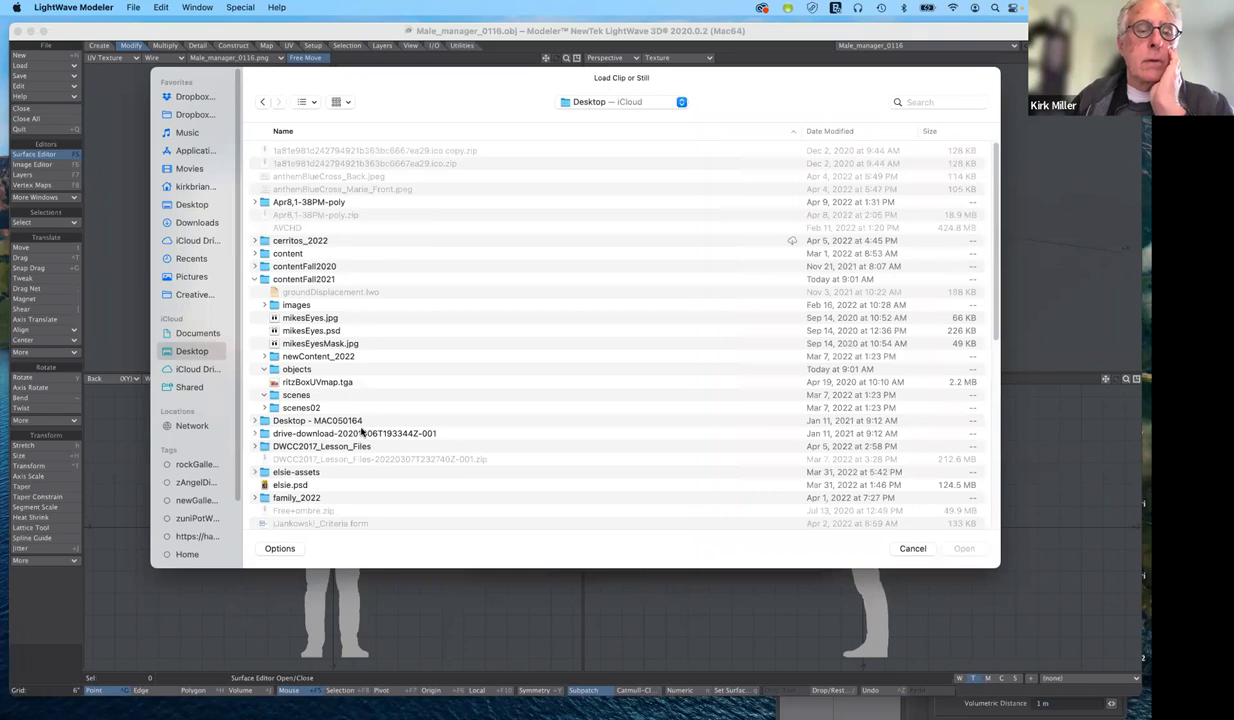
{"action": "scroll", "coordinate": [362, 432], "scroll_direction": "down", "scroll_amount": 5}
{"action": "scroll", "coordinate": [359, 428], "scroll_direction": "down", "scroll_amount": 3}
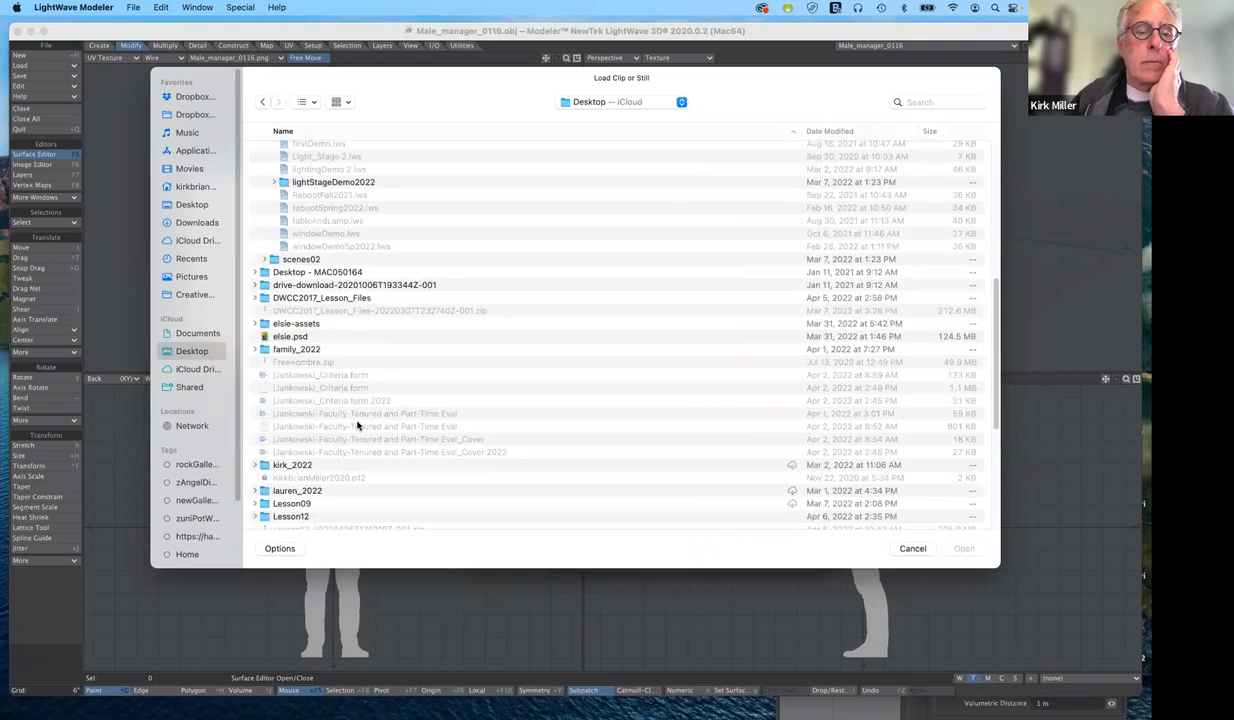
{"action": "scroll", "coordinate": [320, 400], "scroll_direction": "down", "scroll_amount": 3}
{"action": "scroll", "coordinate": [290, 370], "scroll_direction": "down", "scroll_amount": 10}
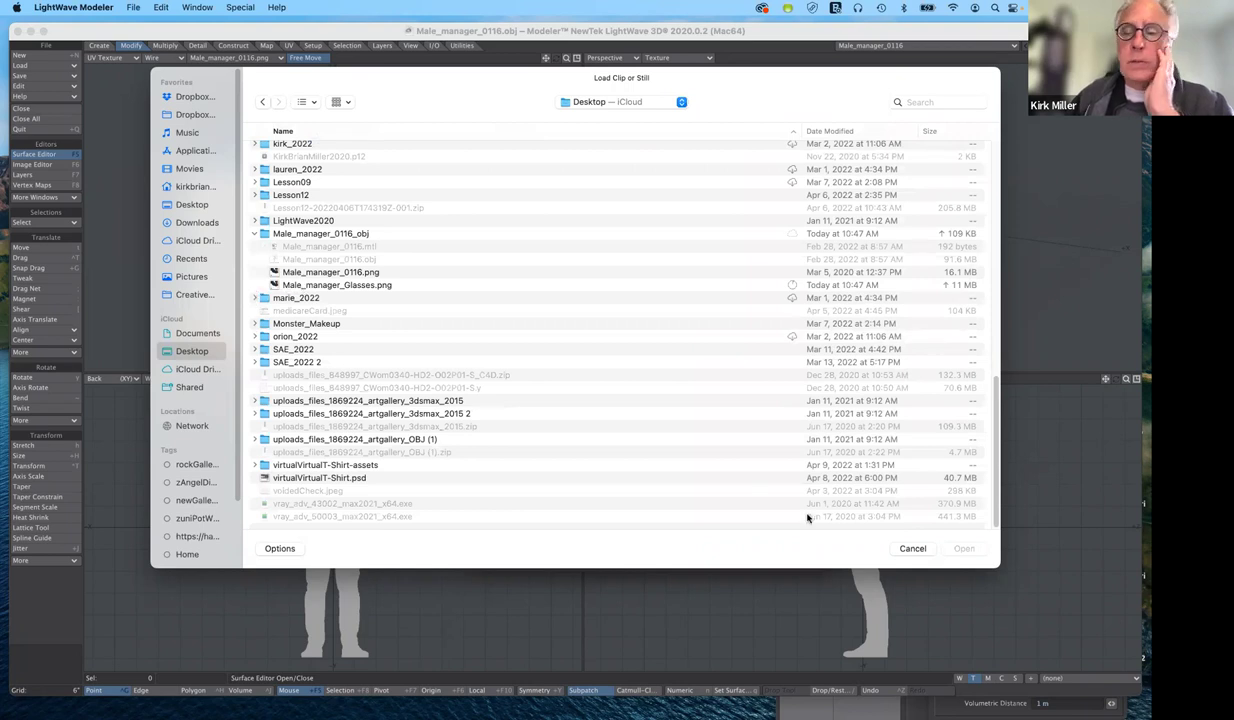
{"action": "left_click", "coordinate": [963, 550]}
{"action": "left_click", "coordinate": [964, 549]}
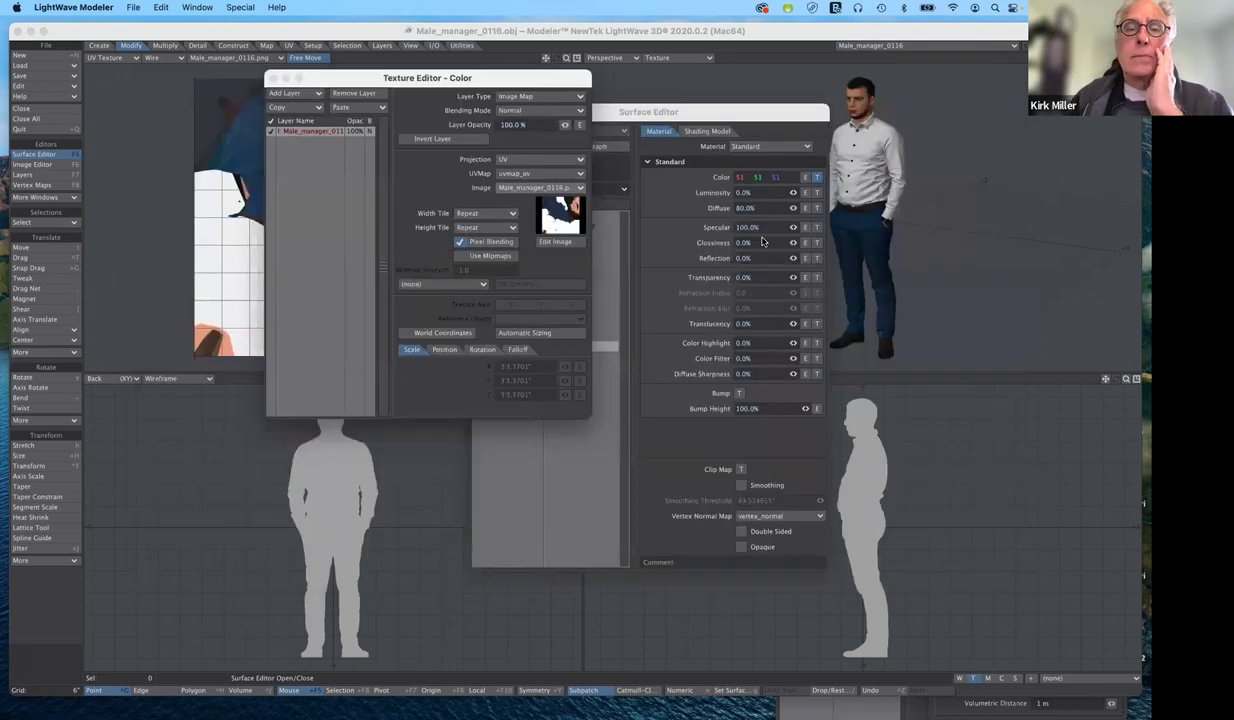
{"action": "left_click", "coordinate": [519, 187]}
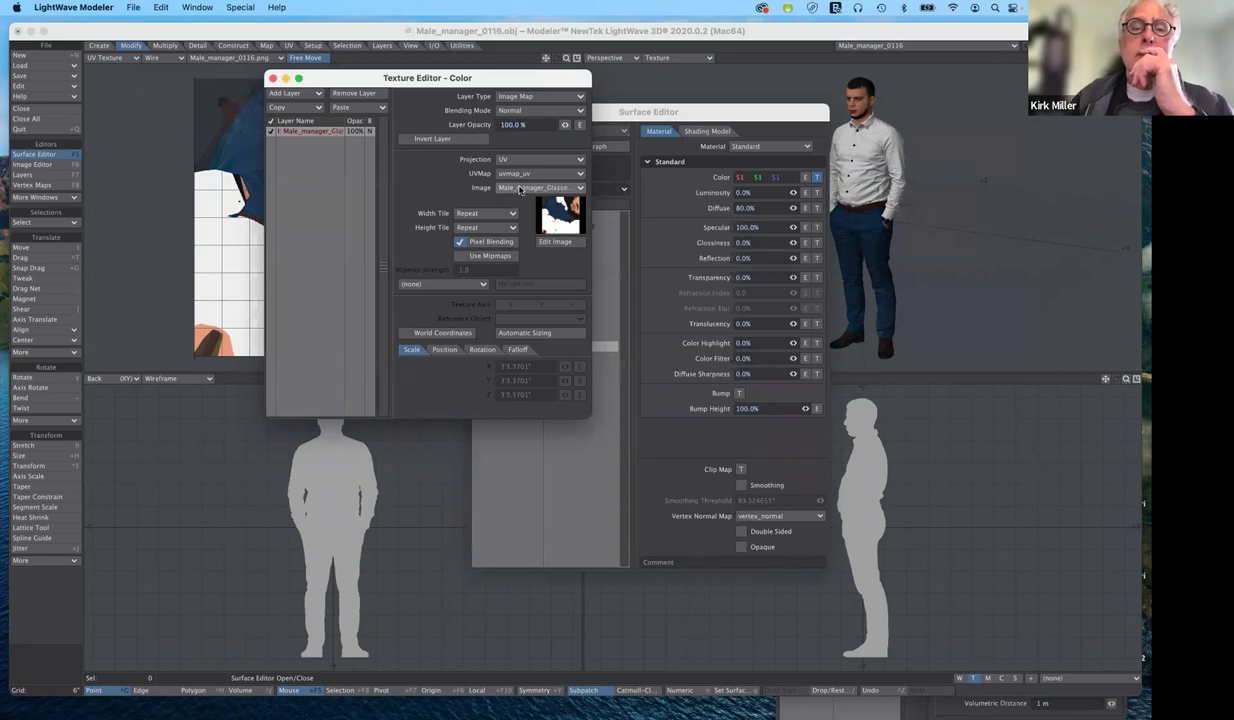
{"action": "left_click", "coordinate": [519, 189]}
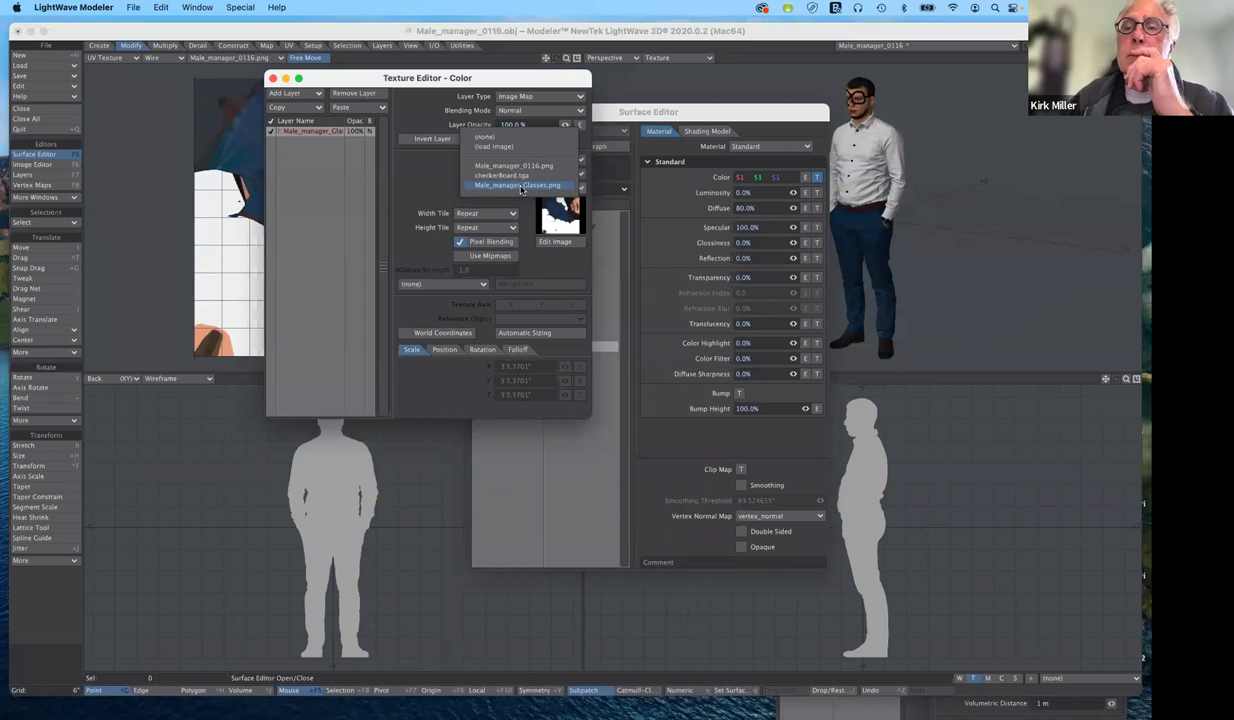
{"action": "left_click", "coordinate": [519, 187]}
Examine the painted glasses on the model's face in the perspective view, up close and from the front and side
{"action": "left_click_drag", "start_coordinate": [604, 114], "coordinate": [674, 358]}
{"action": "left_click_drag", "start_coordinate": [368, 158], "coordinate": [476, 350]}
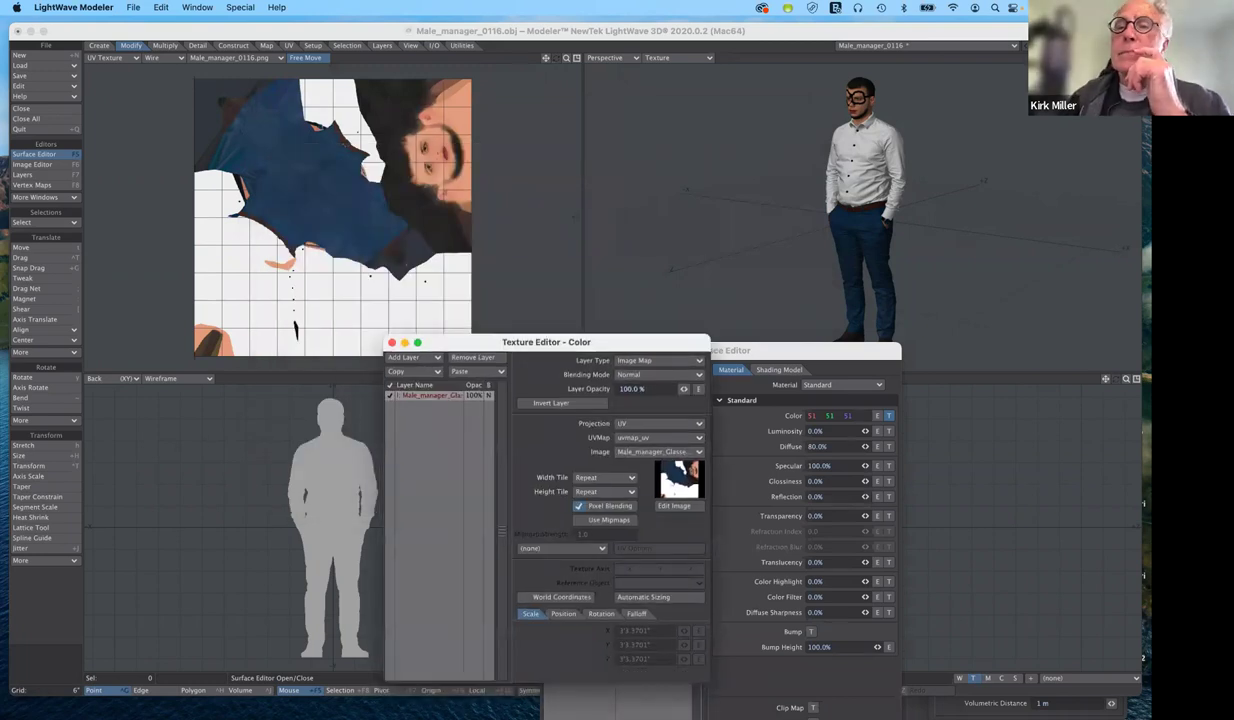
{"action": "key", "text": "super+Tab"}
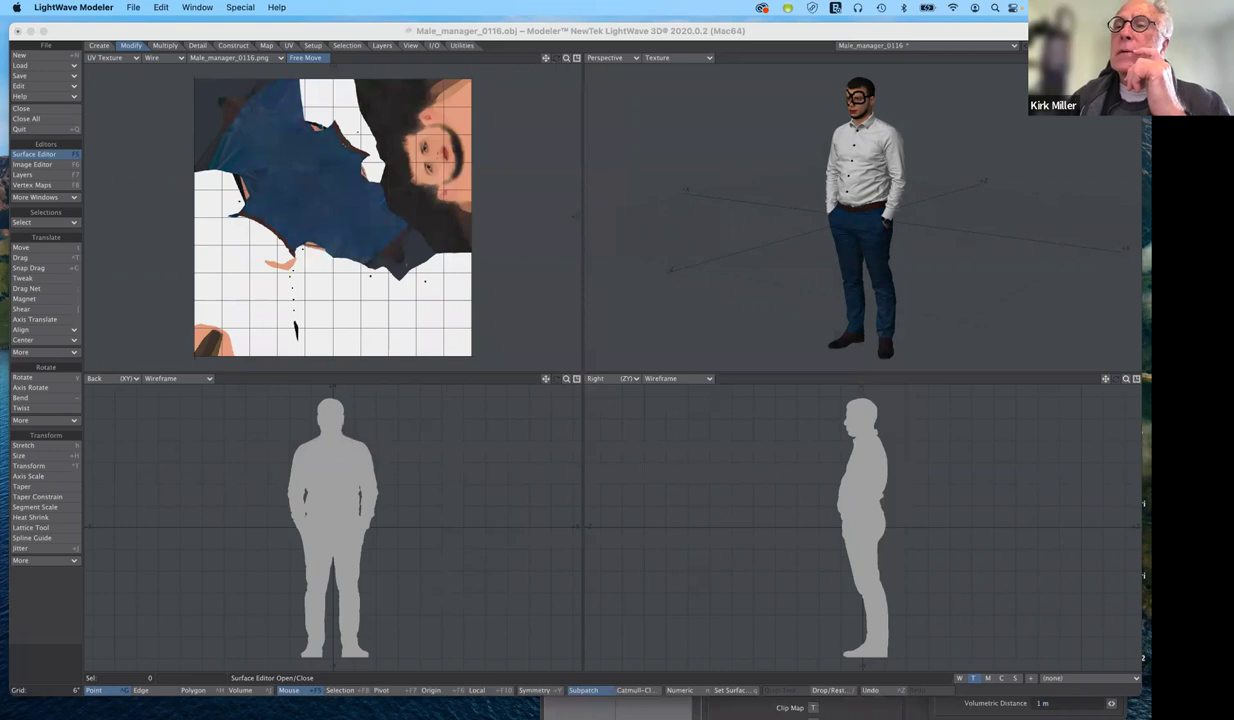
{"action": "key", "text": "F5"}
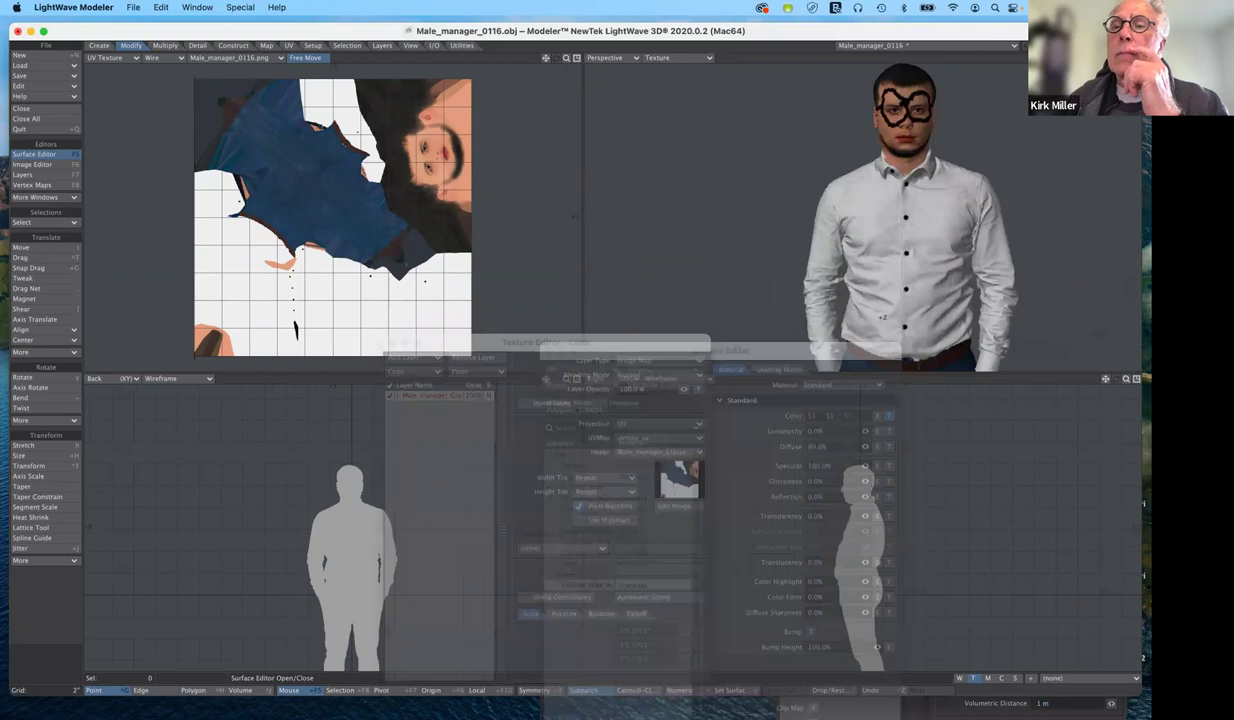
{"action": "left_click_drag", "start_coordinate": [905, 250], "coordinate": [880, 252], "text": "alt"}
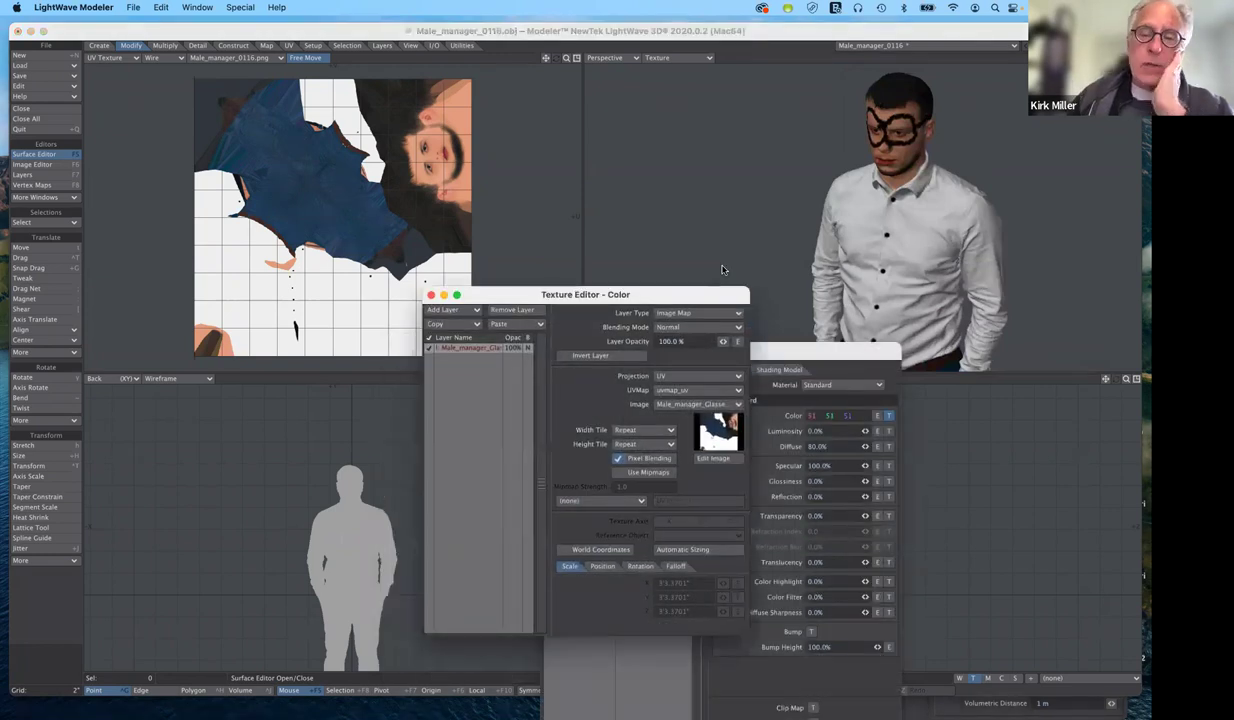
Close the colour texture settings, leaving the surface settings open
{"action": "left_click_drag", "start_coordinate": [696, 293], "coordinate": [711, 247]}
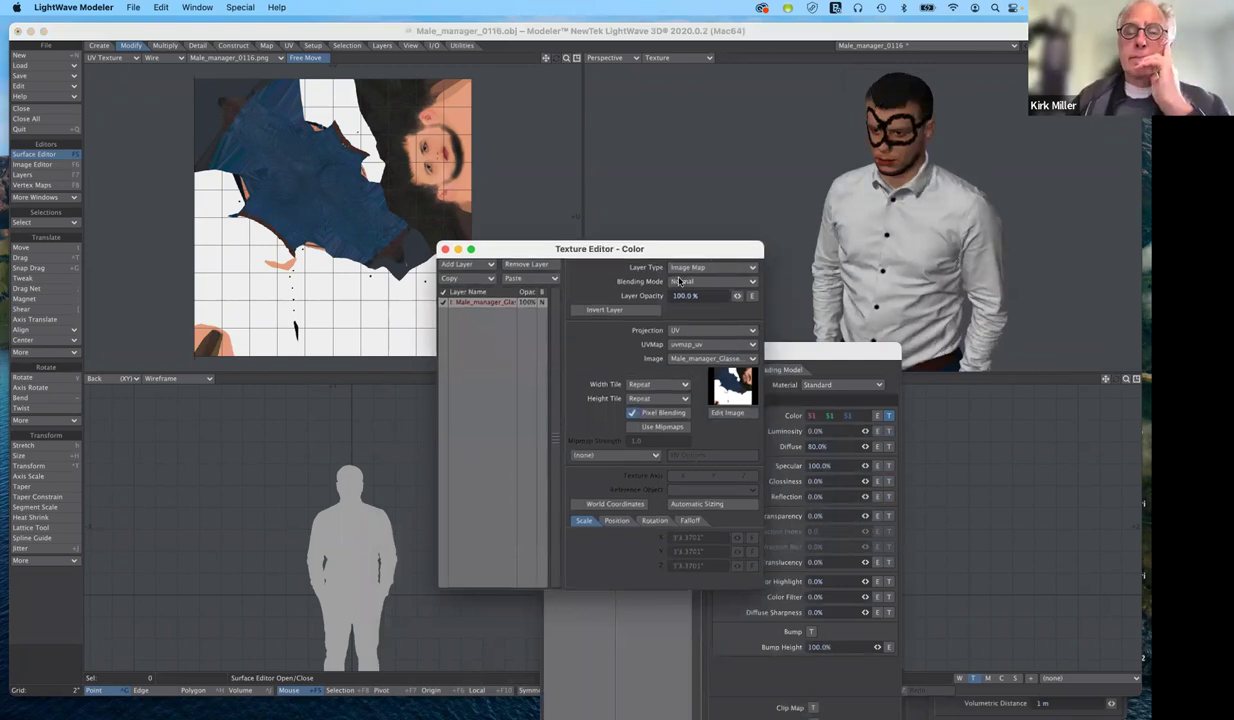
{"action": "left_click_drag", "start_coordinate": [620, 249], "coordinate": [587, 277]}
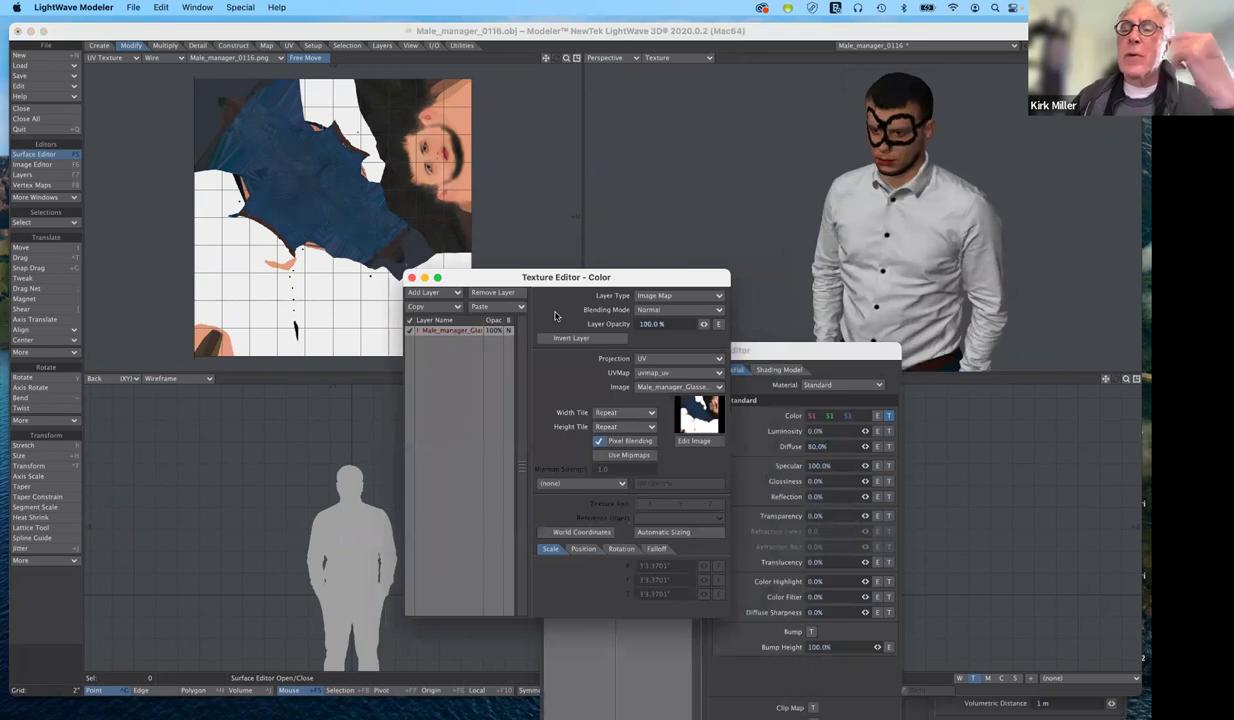
{"action": "left_click_drag", "start_coordinate": [676, 282], "coordinate": [555, 314]}
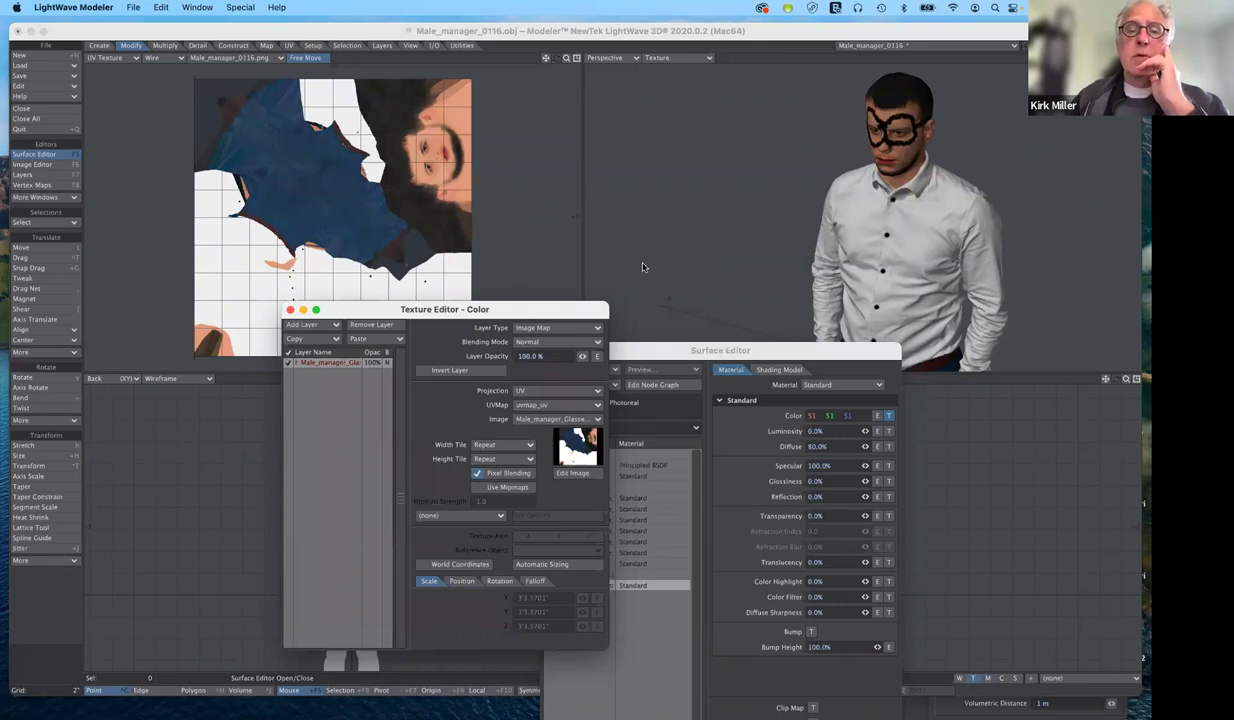
{"action": "left_click_drag", "start_coordinate": [380, 309], "coordinate": [512, 211]}
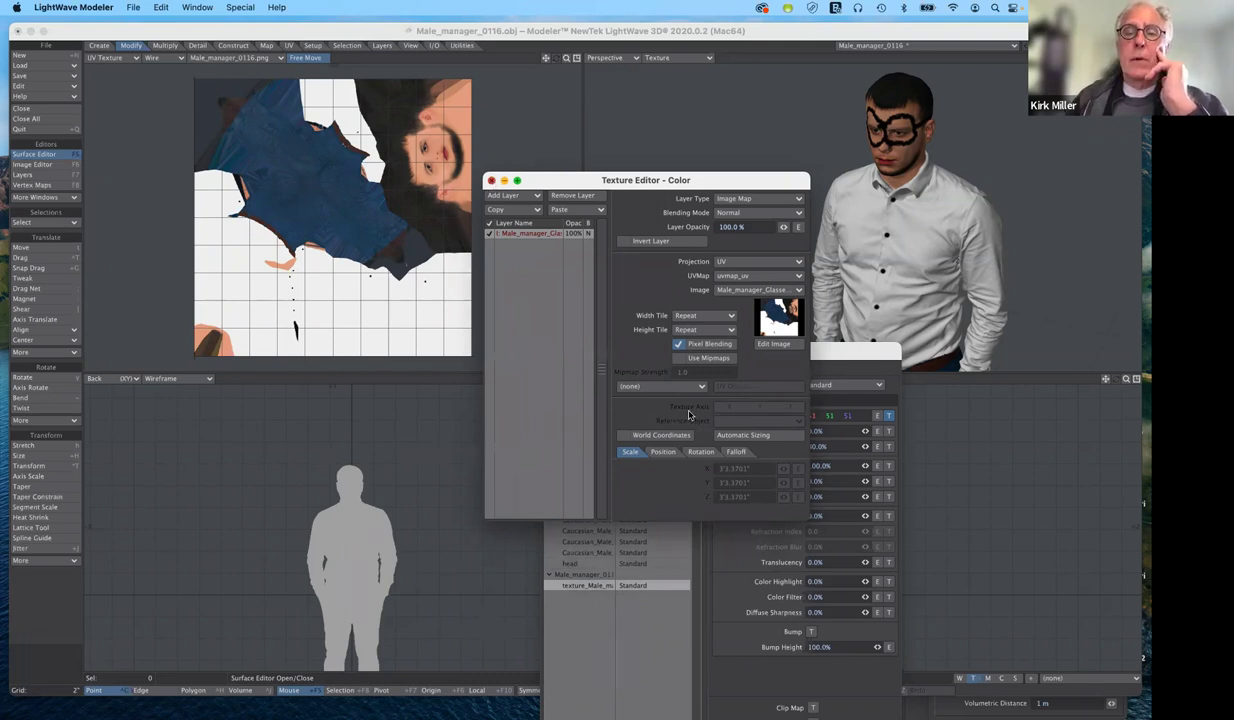
{"action": "key", "text": "Escape"}
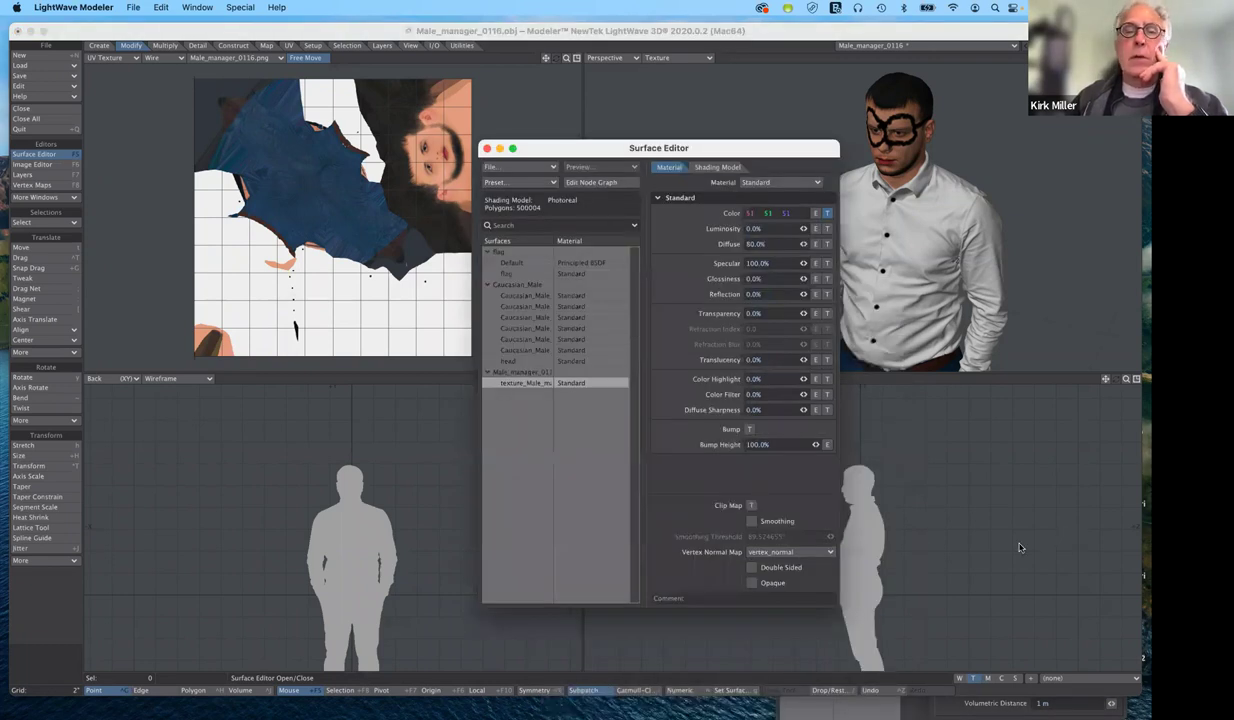
Make the flag object the current object and move the surface settings window clear of the perspective view
{"action": "left_click_drag", "start_coordinate": [563, 148], "coordinate": [556, 120]}
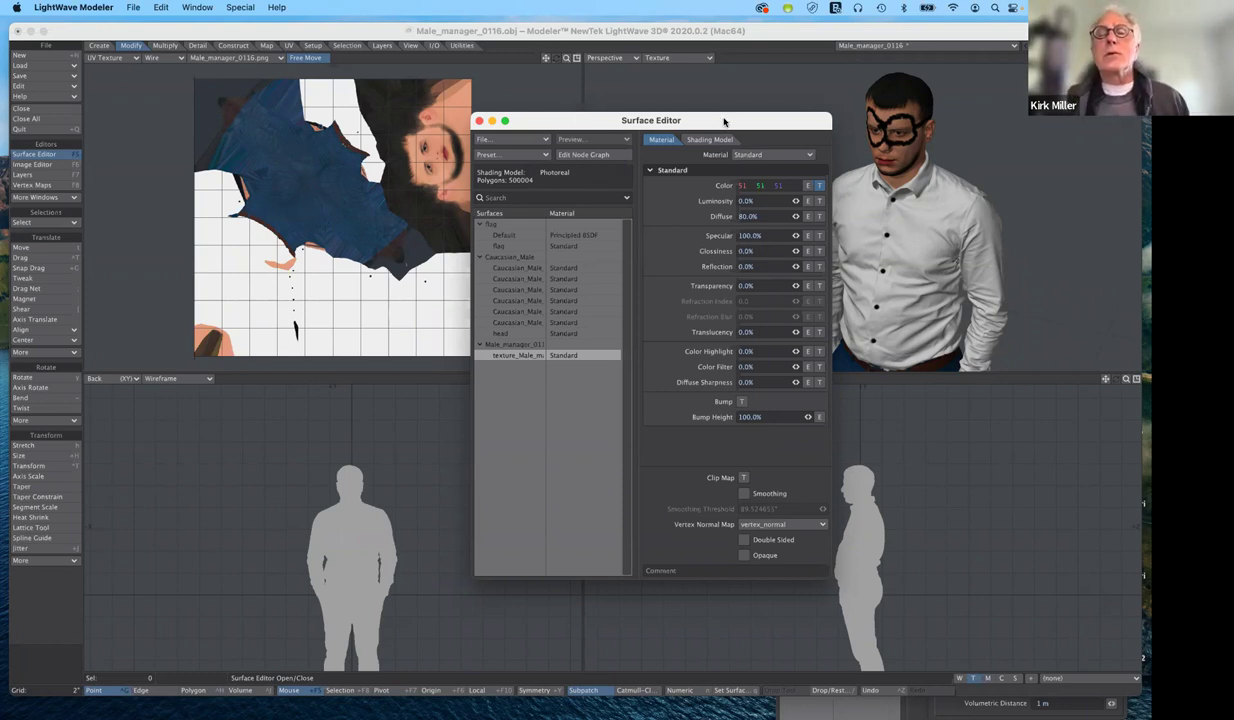
{"action": "left_click_drag", "start_coordinate": [591, 150], "coordinate": [660, 249]}
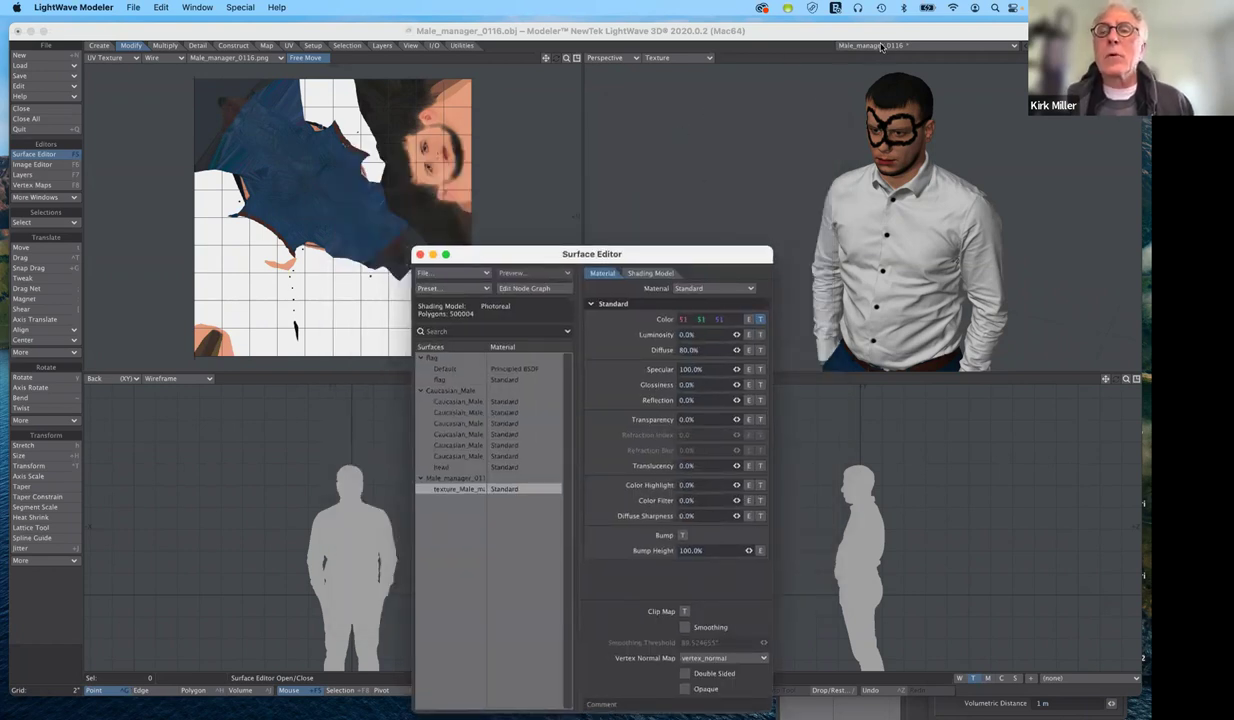
{"action": "key", "text": "F5"}
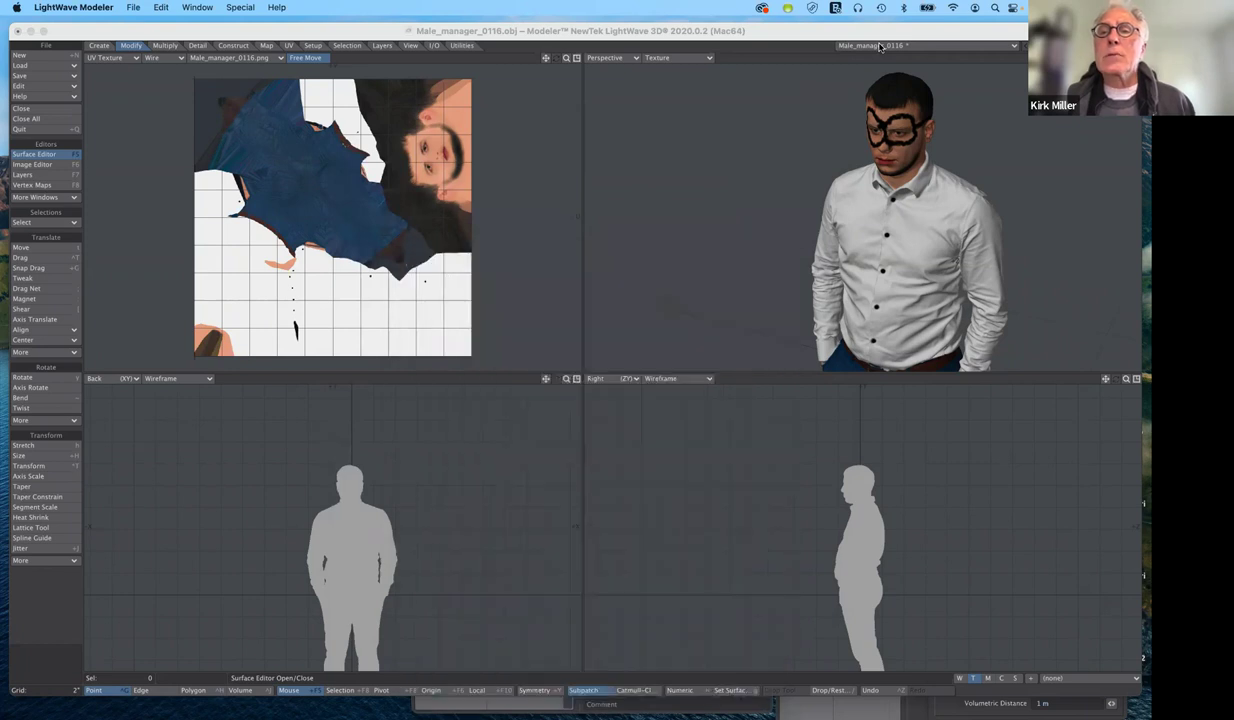
{"action": "left_click", "coordinate": [880, 46]}
{"action": "key", "text": "F5"}
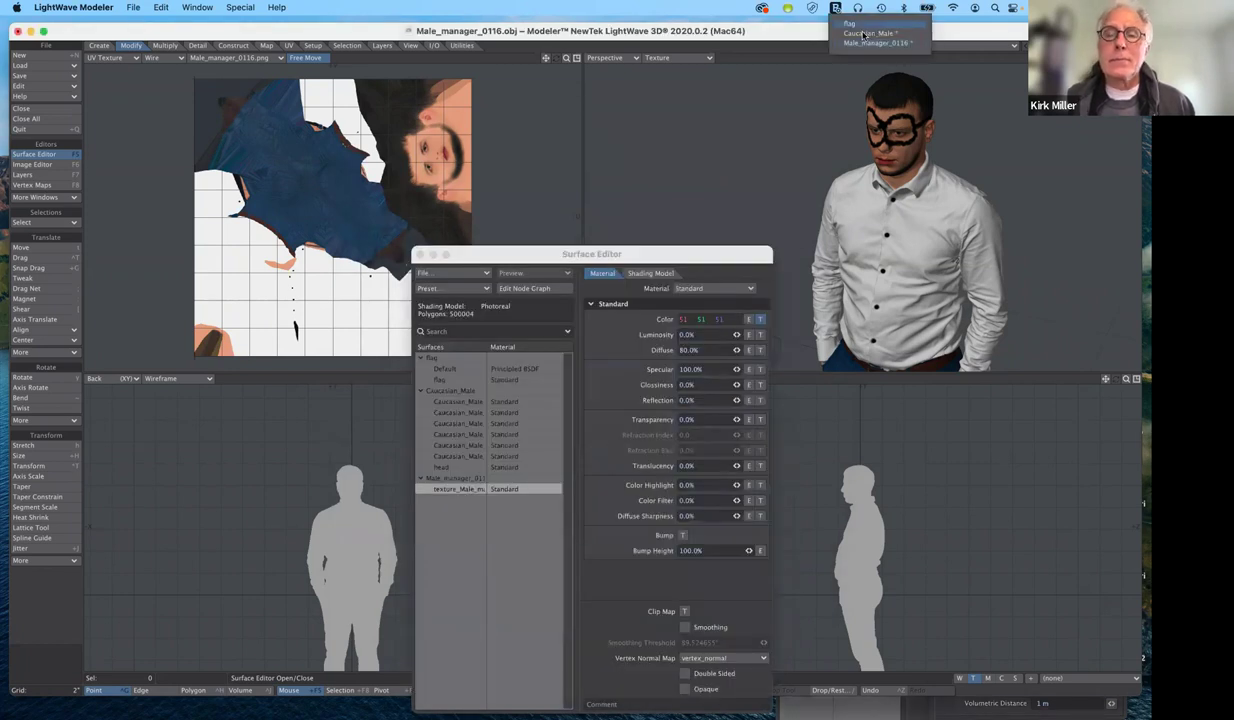
{"action": "left_click", "coordinate": [852, 23]}
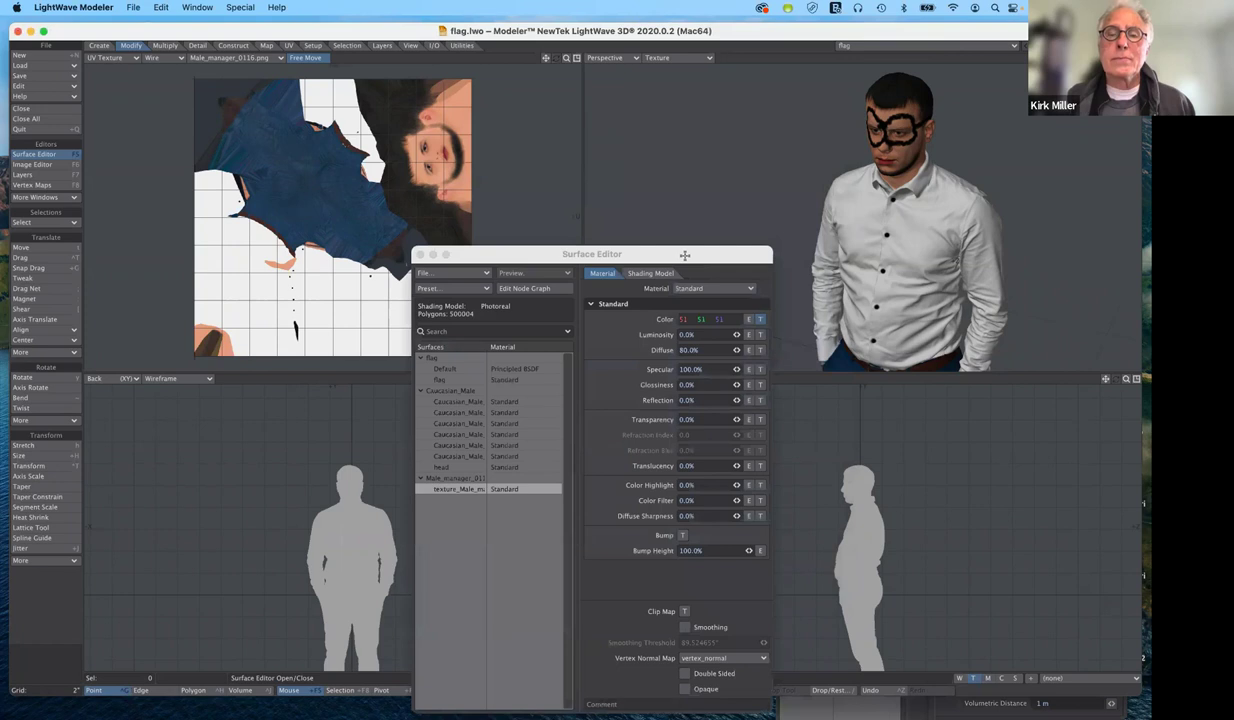
{"action": "left_click_drag", "start_coordinate": [685, 255], "coordinate": [753, 471]}
{"action": "key", "text": "F5"}
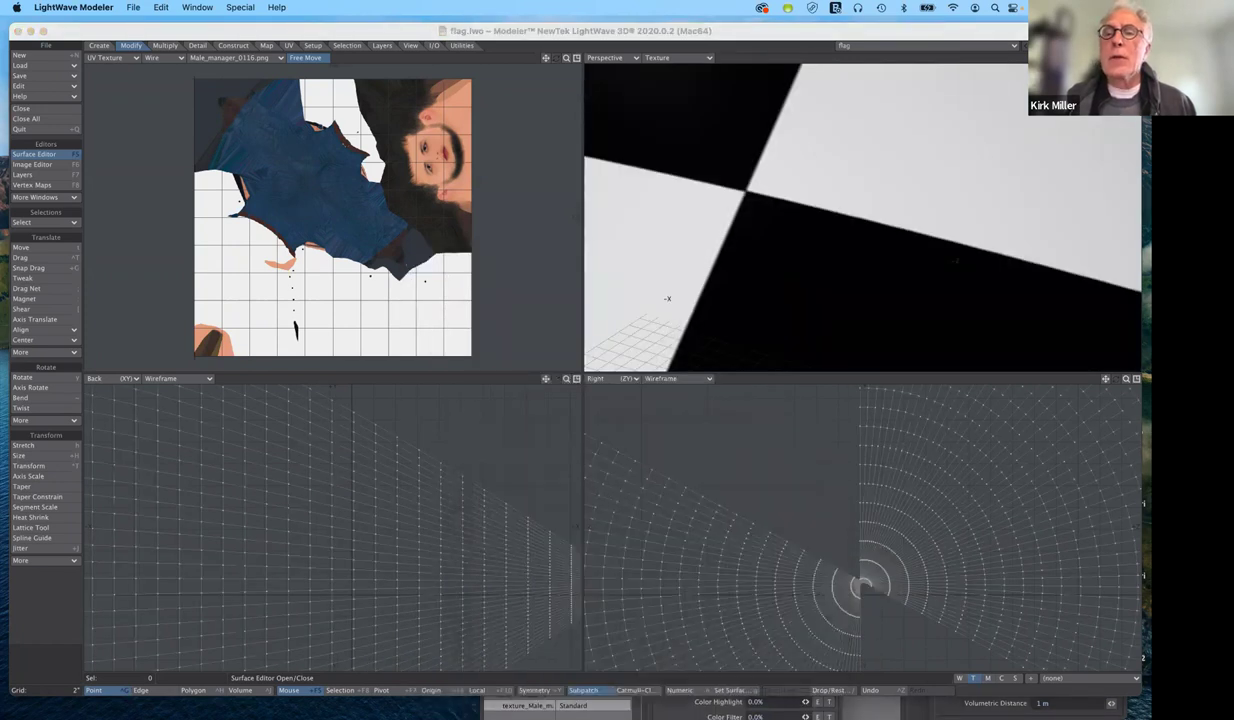
Change the UV texture viewport to the Top (XZ) view, with the whole flag in sight in the perspective view
{"action": "scroll", "coordinate": [862, 217], "scroll_direction": "down", "scroll_amount": 4}
{"action": "scroll", "coordinate": [862, 217], "scroll_direction": "down", "scroll_amount": 5}
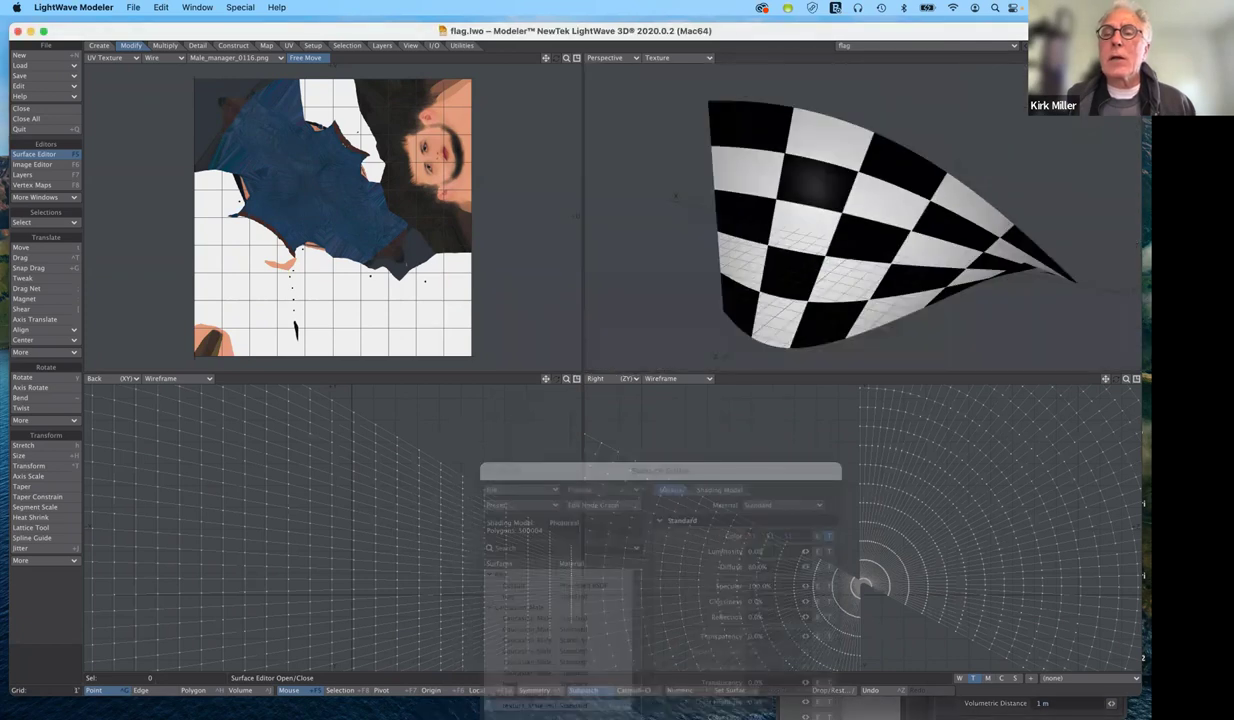
{"action": "scroll", "coordinate": [862, 217], "scroll_direction": "down", "scroll_amount": 1}
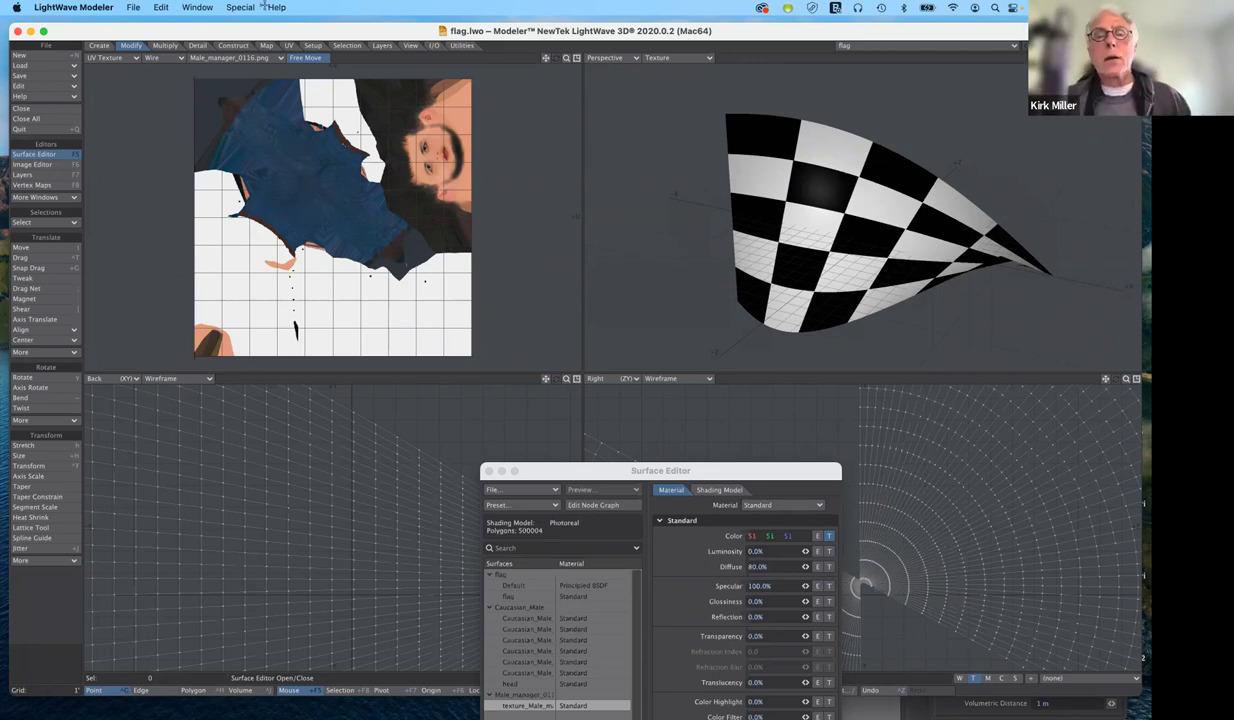
{"action": "left_click", "coordinate": [105, 61]}
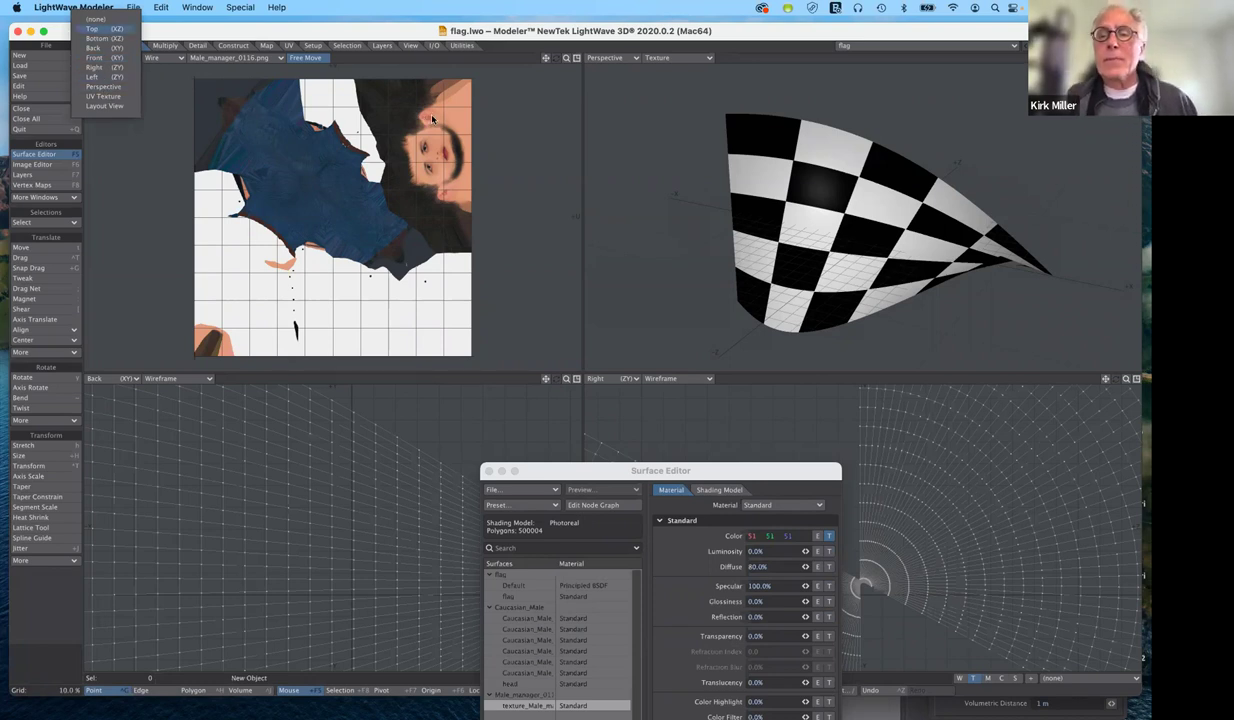
{"action": "key", "text": "Return"}
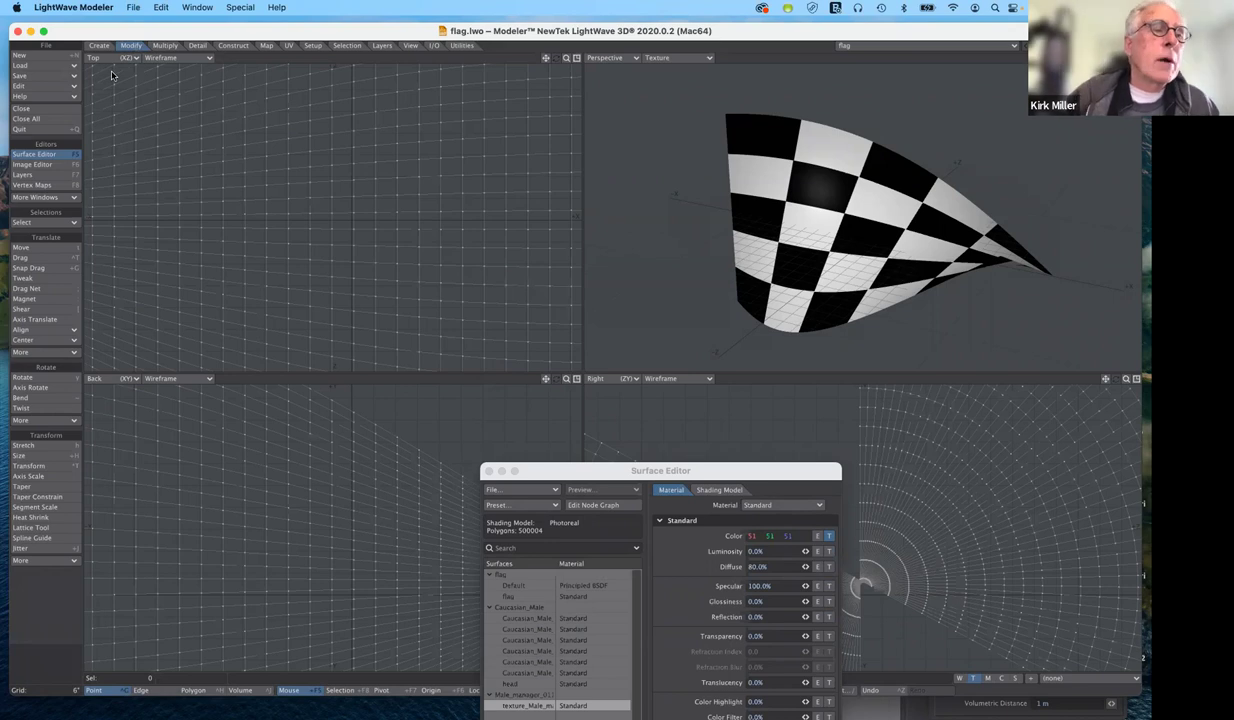
With the Magnet tool, set an influence area around the dark check in the flag's upper part and pull its points into a bulge
{"action": "left_click", "coordinate": [30, 298]}
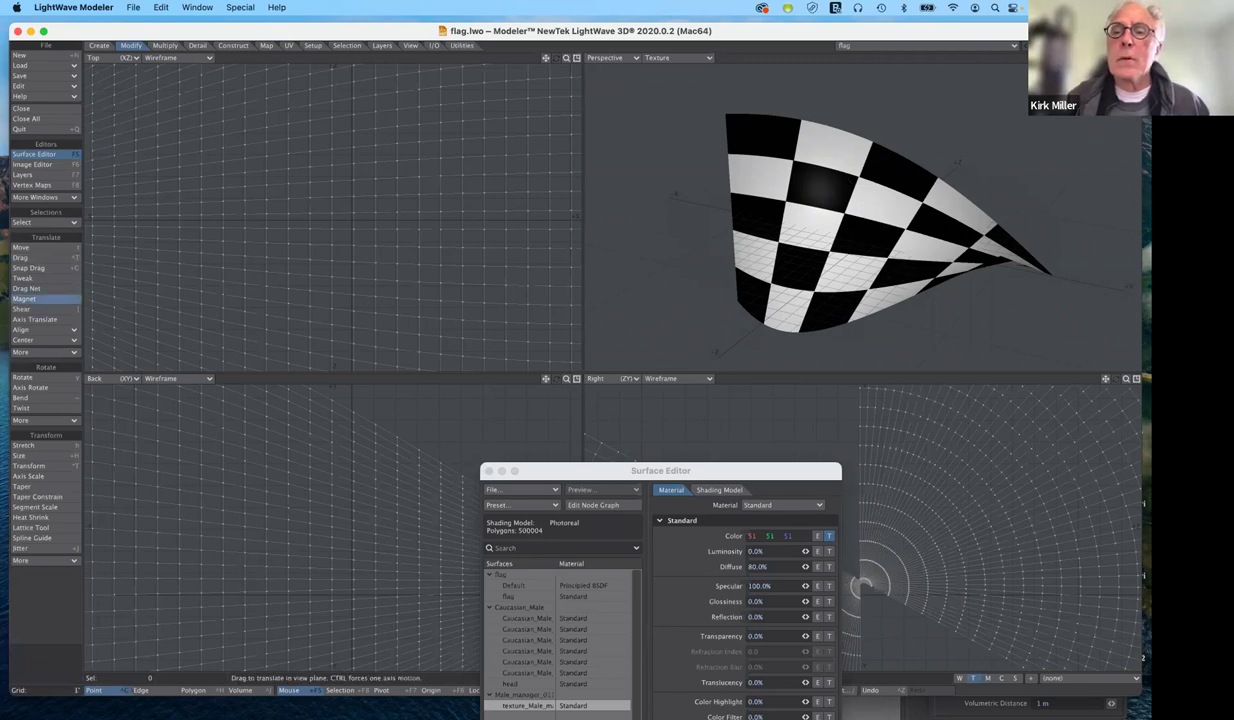
{"action": "left_click", "coordinate": [813, 193]}
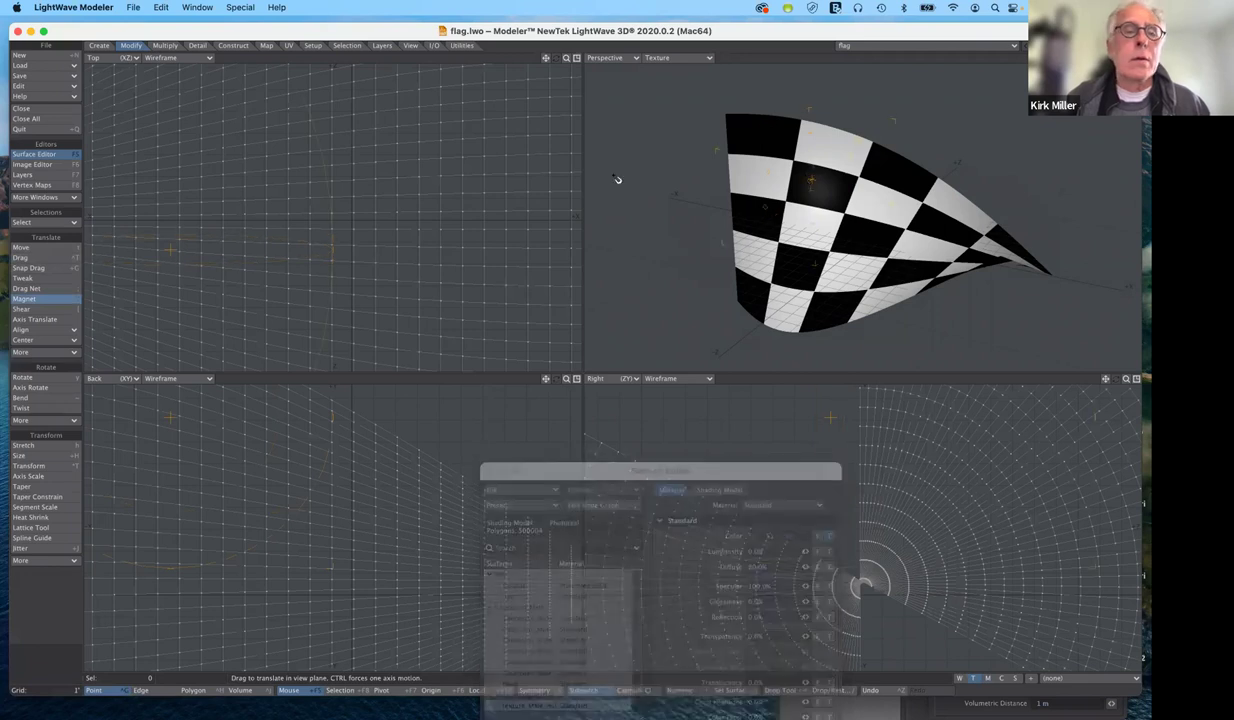
{"action": "right_click_drag", "start_coordinate": [617, 179], "coordinate": [596, 172]}
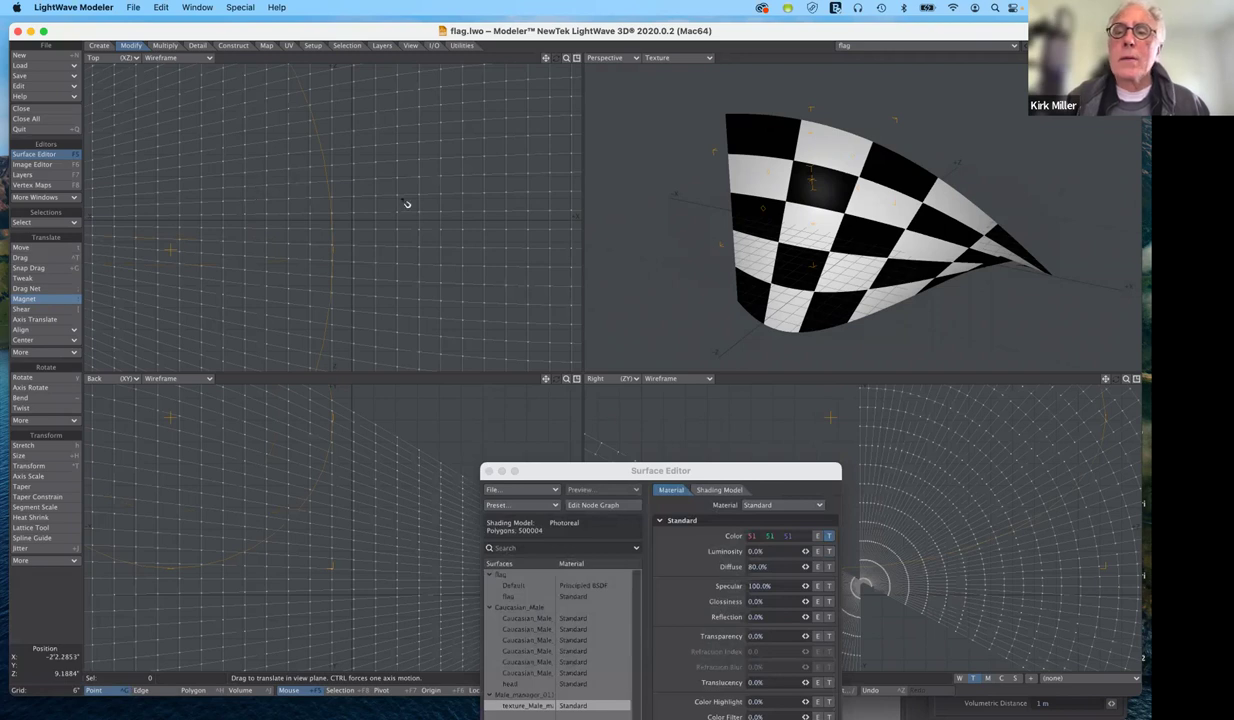
{"action": "mouse_move", "coordinate": [812, 180]}
{"action": "left_mouse_down"}
{"action": "mouse_move", "coordinate": [796, 194]}
{"action": "mouse_move", "coordinate": [812, 183]}
{"action": "left_mouse_up"}
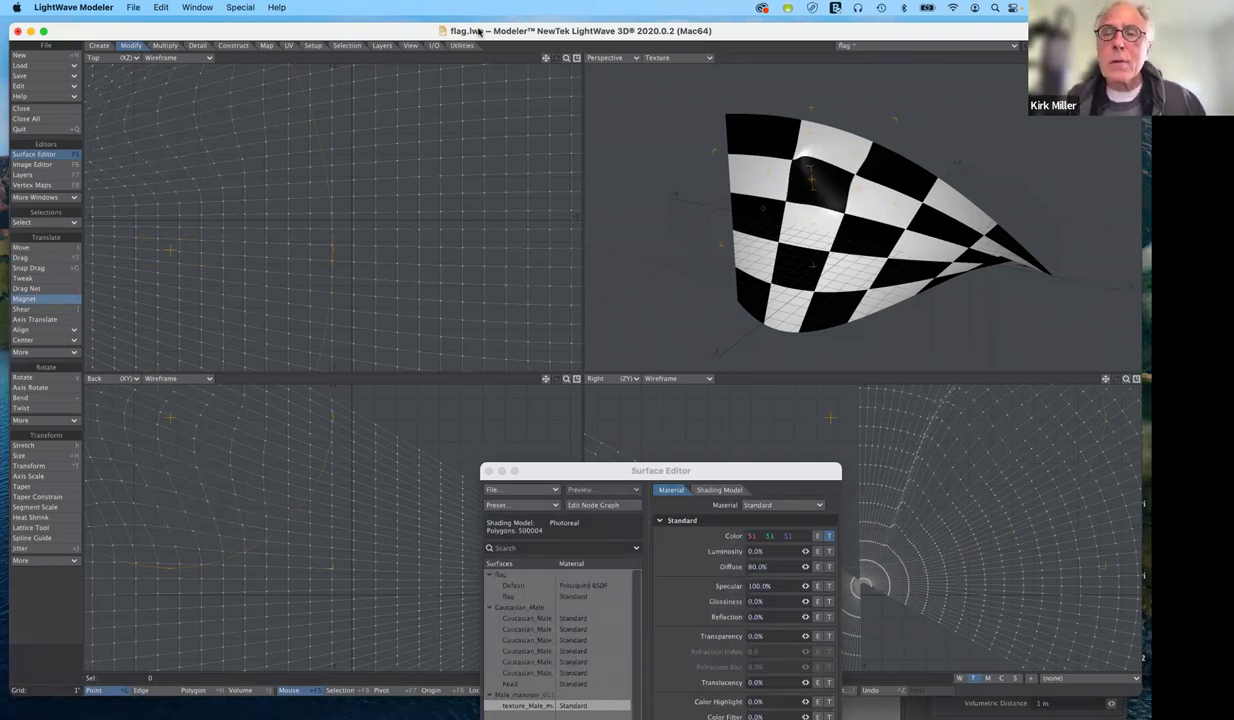
Set a second Magnet influence area on the flag's lower part near its wide end, pull the points into a larger bulge, and inspect the stretched checks
{"action": "key", "text": "a"}
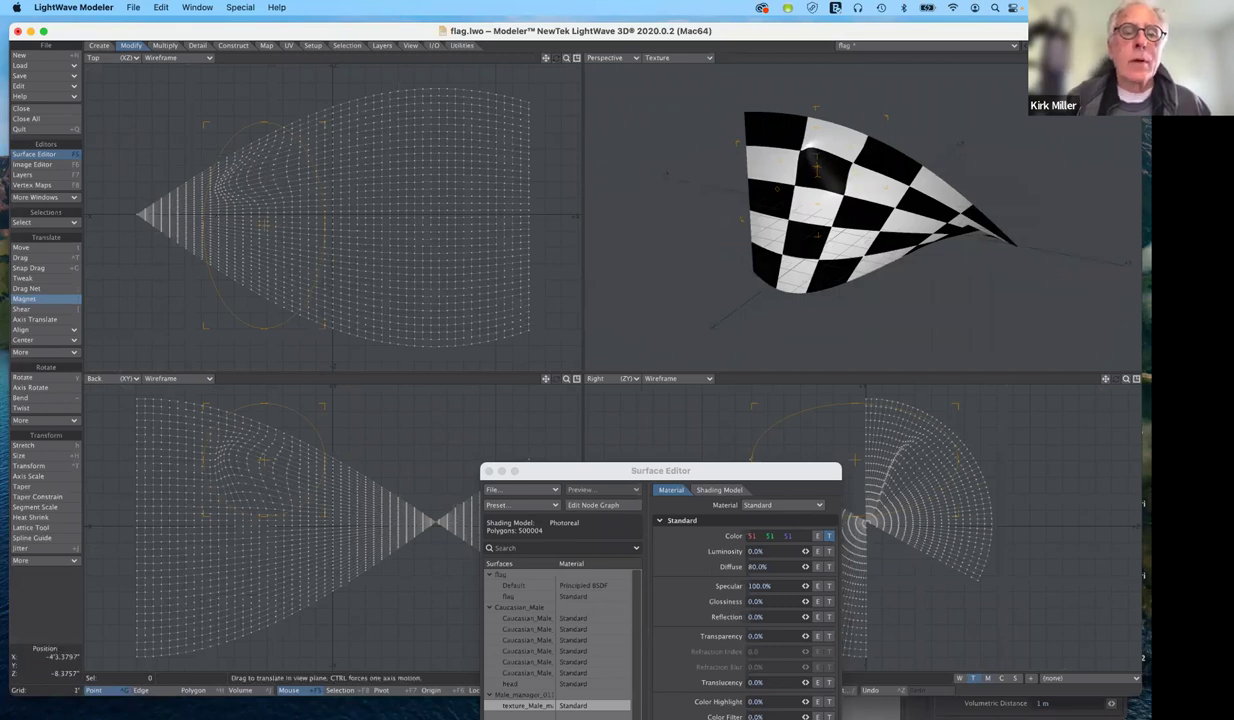
{"action": "key", "text": "F5"}
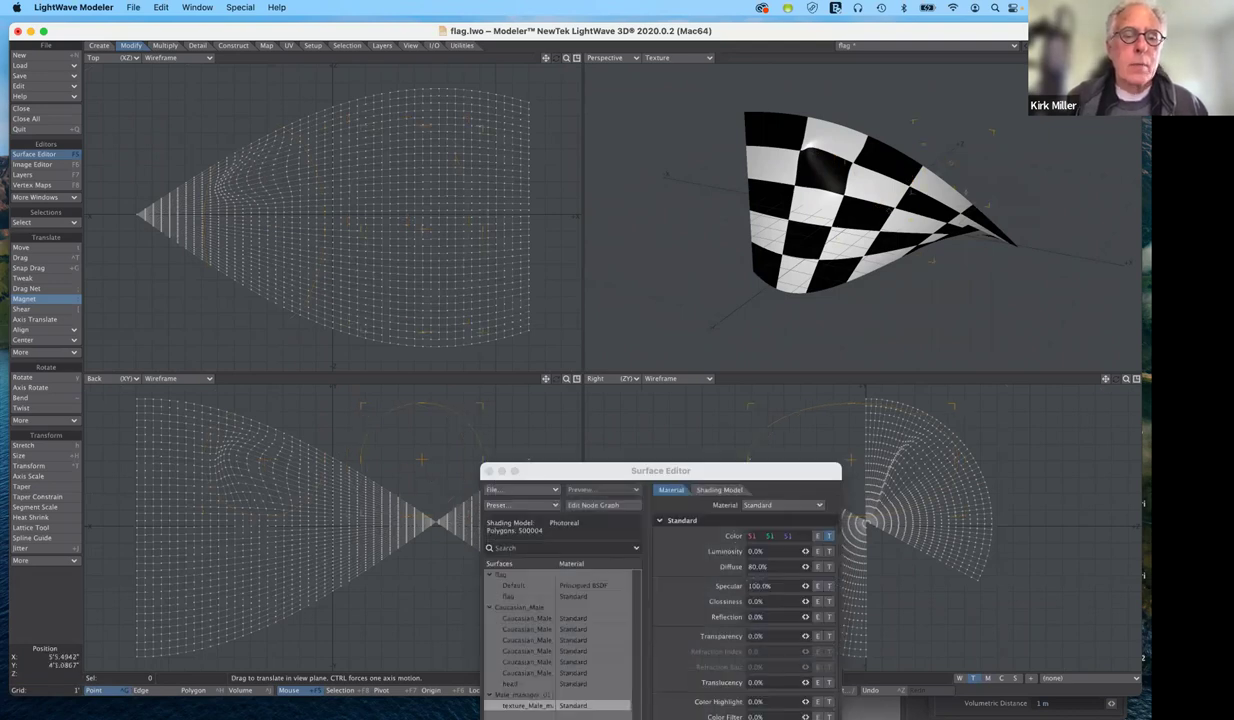
{"action": "key", "text": "F5"}
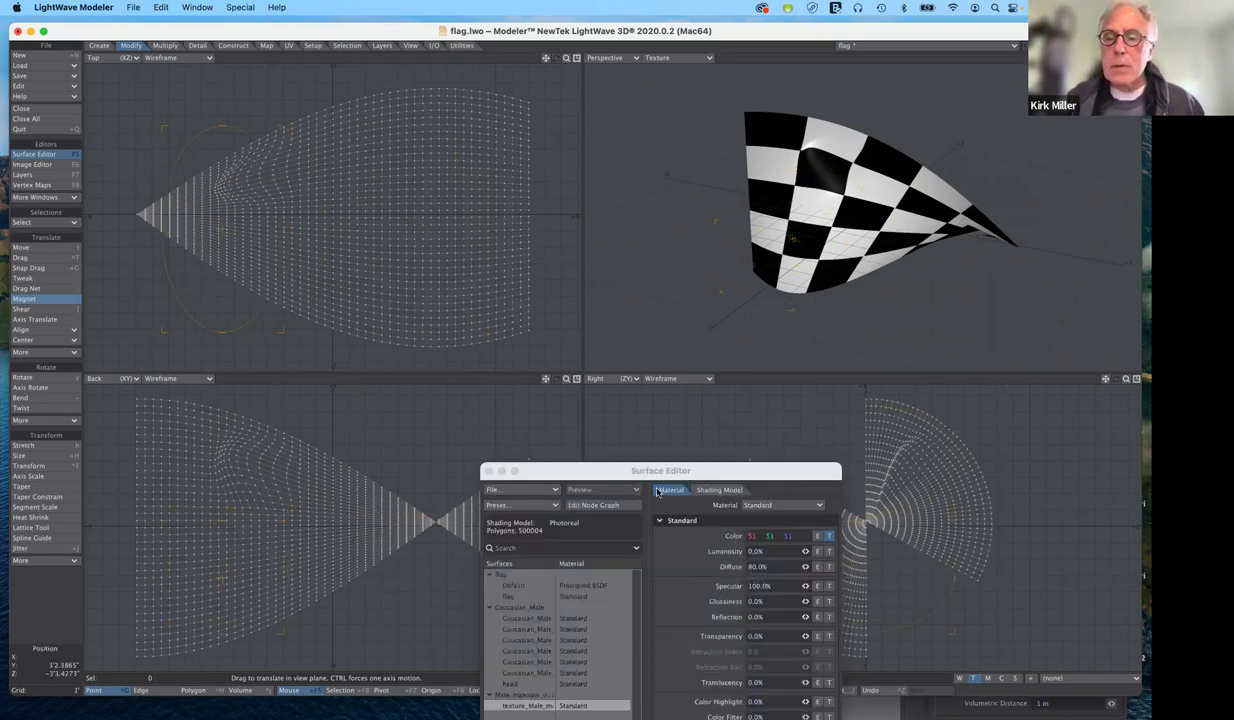
{"action": "left_click_drag", "start_coordinate": [634, 472], "coordinate": [485, 486]}
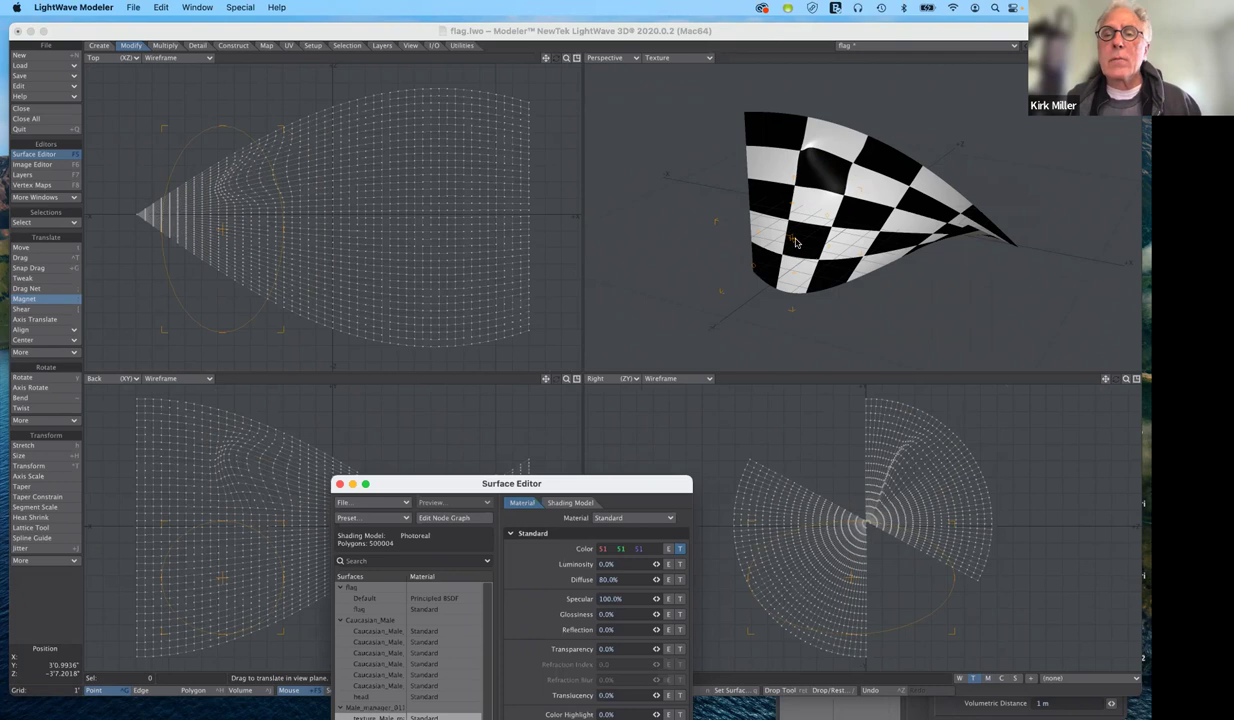
{"action": "key", "text": "F5"}
{"action": "mouse_move", "coordinate": [792, 238]}
{"action": "left_mouse_down"}
{"action": "mouse_move", "coordinate": [815, 240]}
{"action": "mouse_move", "coordinate": [780, 255]}
{"action": "left_mouse_up"}
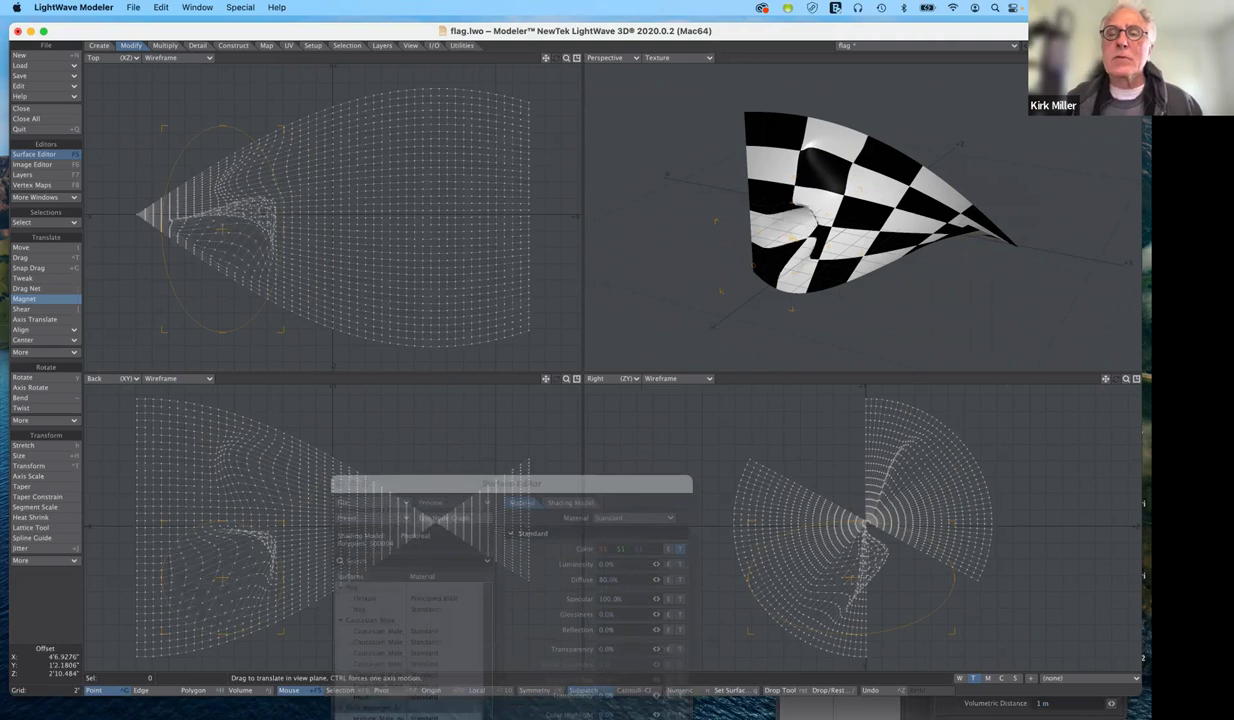
{"action": "mouse_move", "coordinate": [815, 240]}
{"action": "left_mouse_down"}
{"action": "mouse_move", "coordinate": [792, 238]}
{"action": "mouse_move", "coordinate": [813, 214]}
{"action": "mouse_move", "coordinate": [794, 240]}
{"action": "left_mouse_up"}
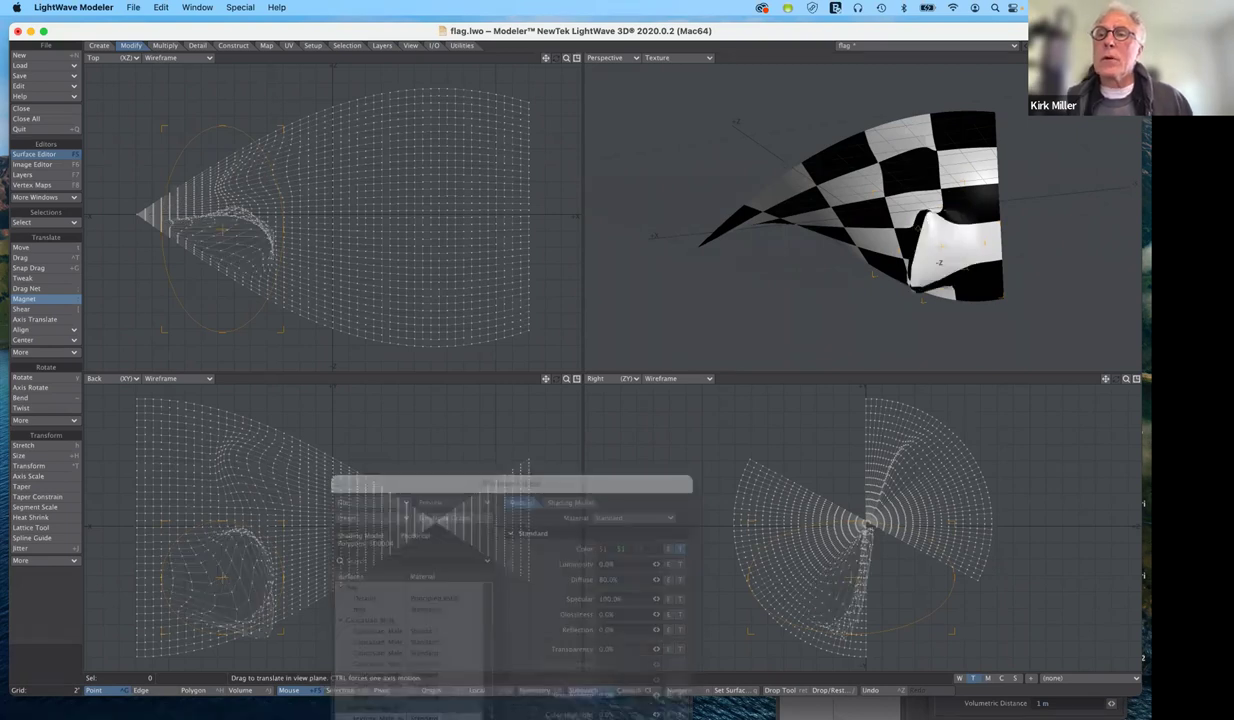
{"action": "left_click_drag", "start_coordinate": [917, 228], "coordinate": [869, 313]}
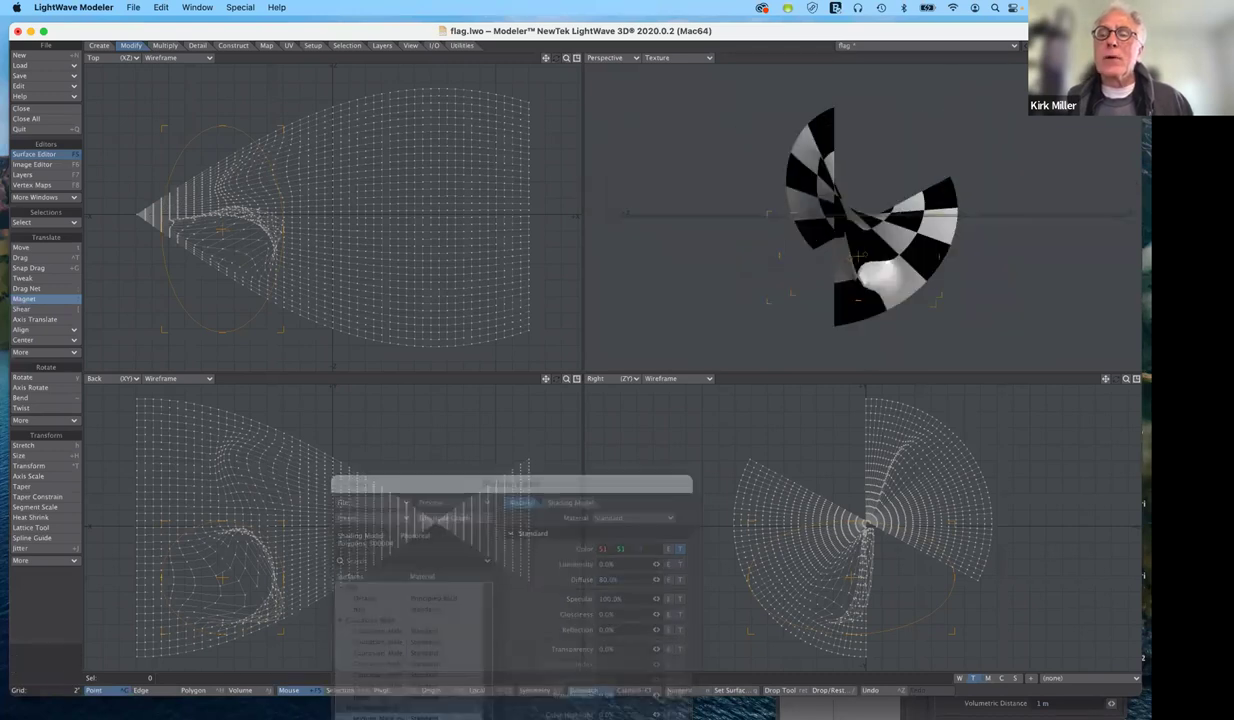
{"action": "left_click_drag", "start_coordinate": [860, 217], "coordinate": [920, 225], "text": "alt"}
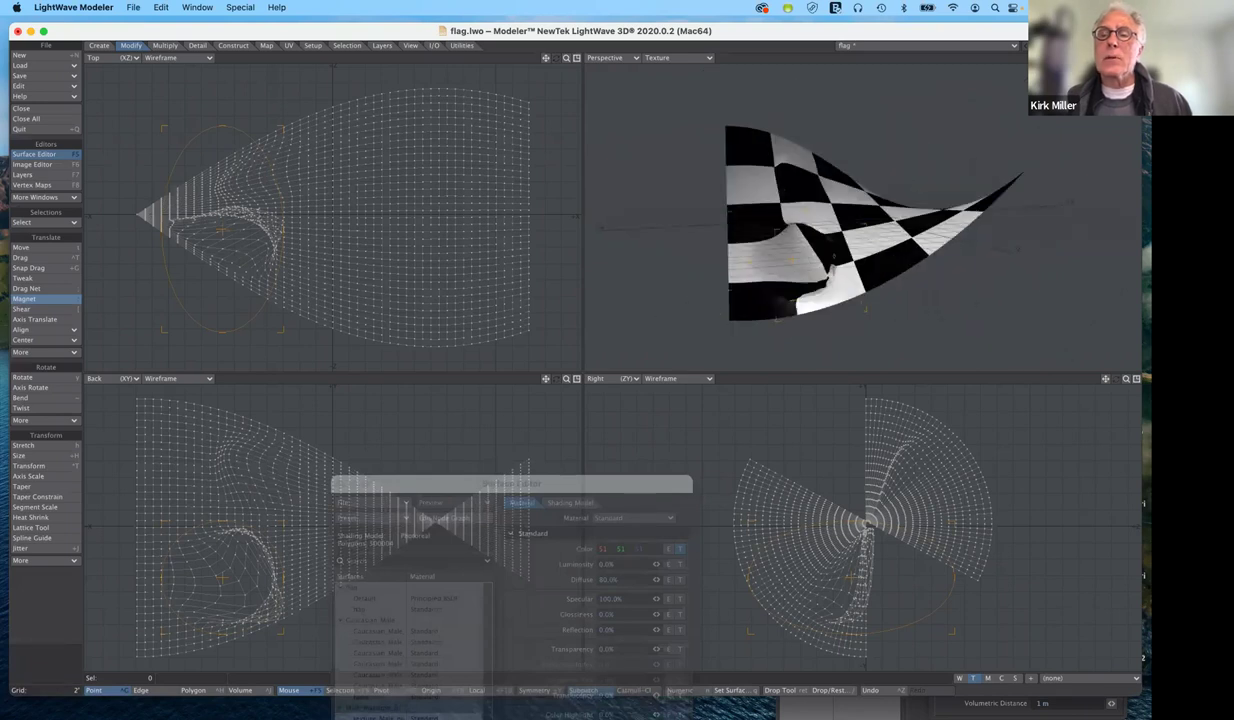